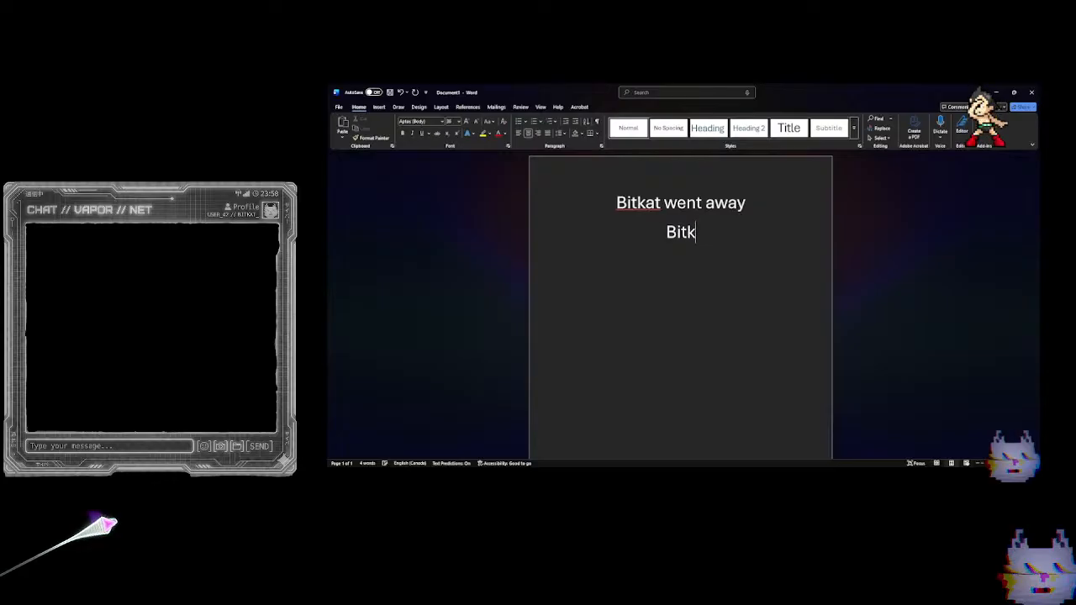
Finish the second line of the away message so it reads "Bitkat will return", and start a new line
type("at wi")
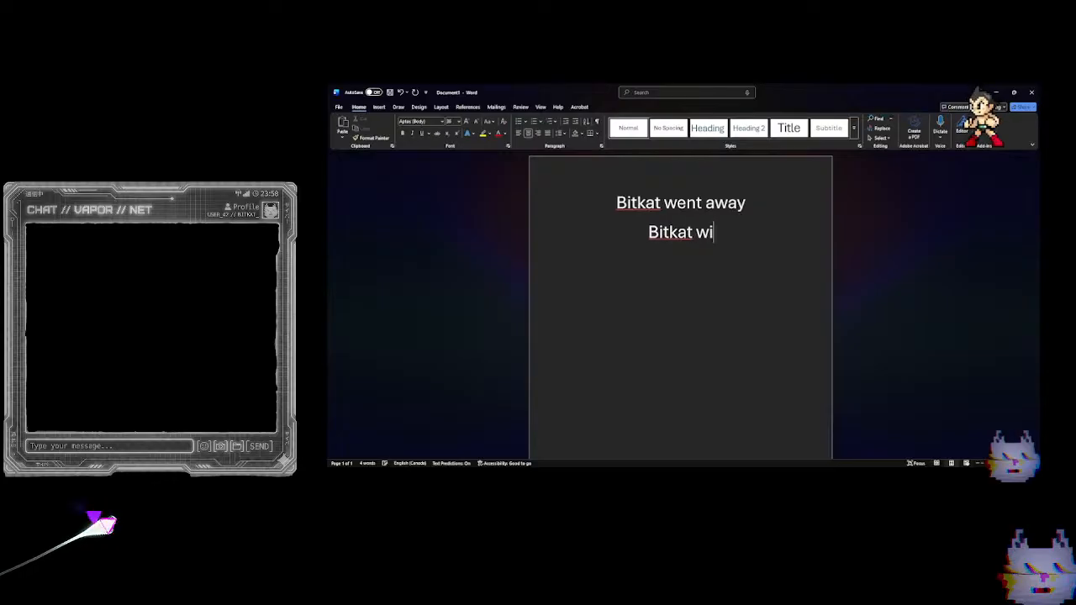
type("ll retur")
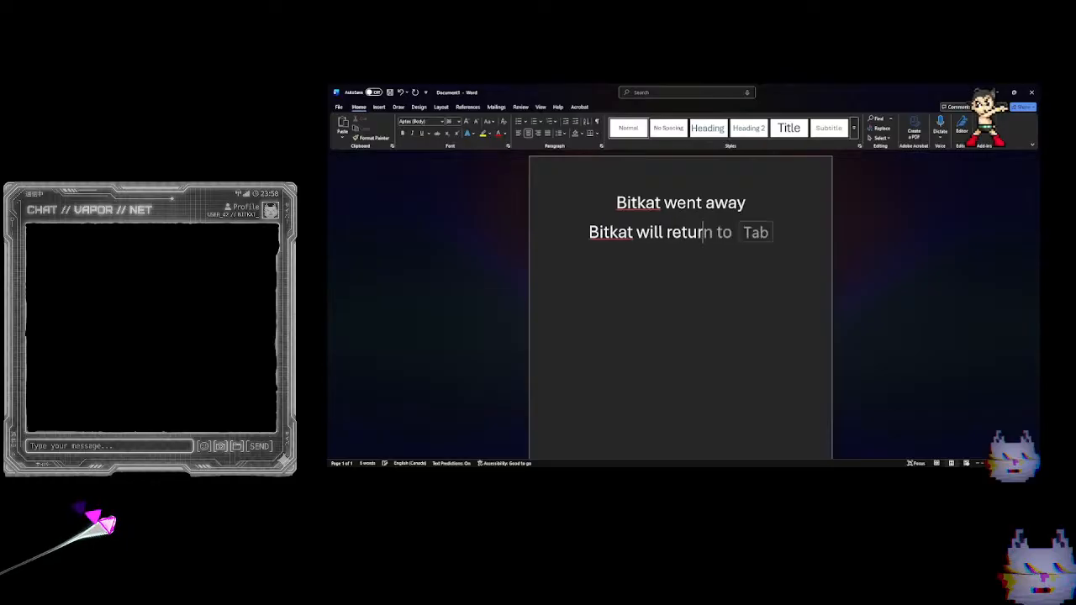
type("n")
key("Return")
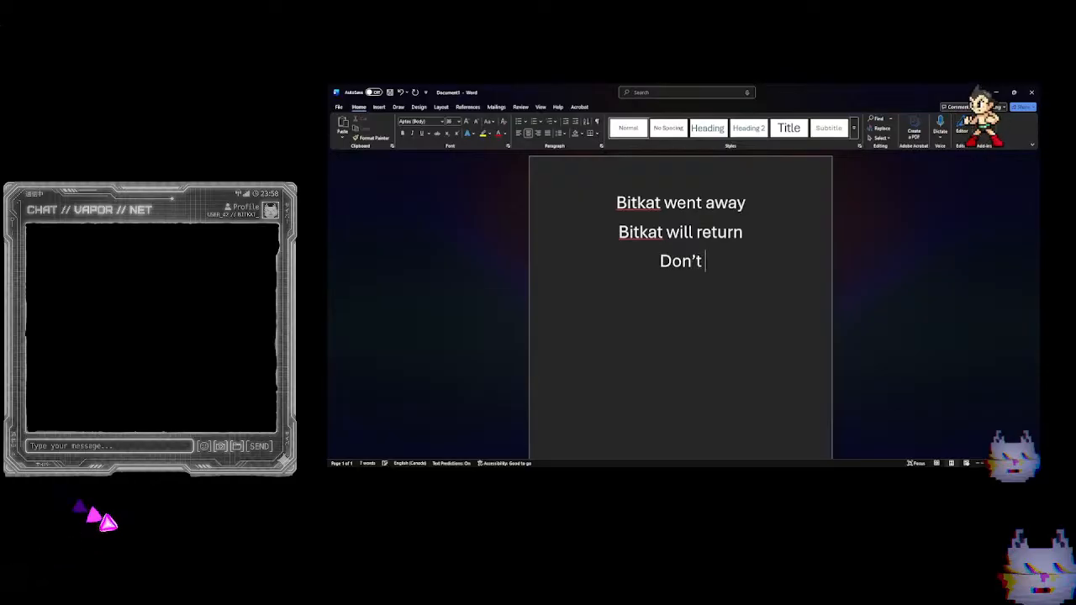
Write "Don't worry, it won't be long" as the third line of the message
type("Don't worry")
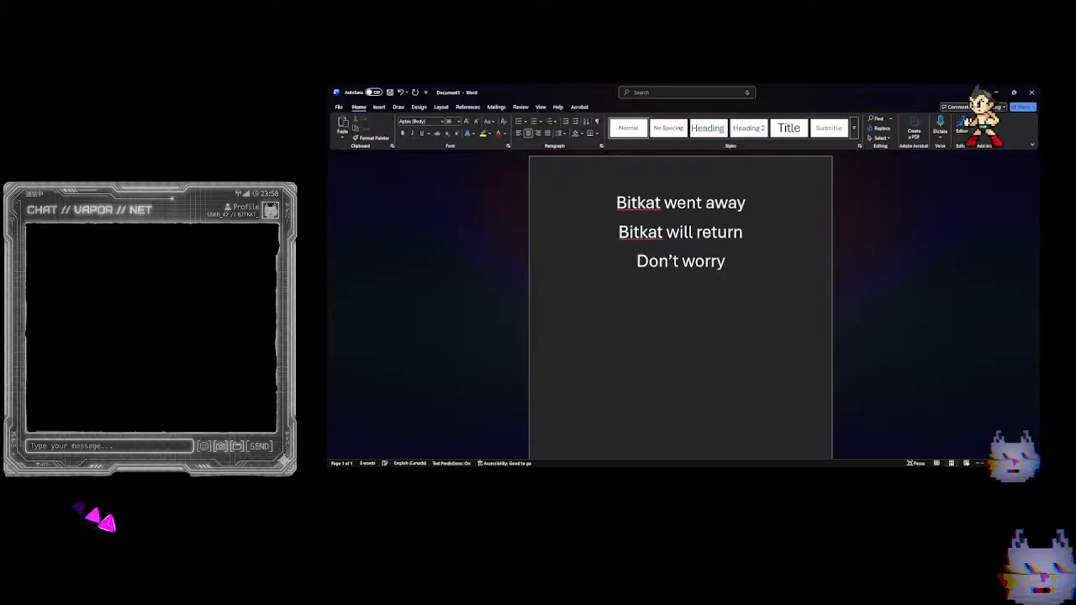
type(", it won't")
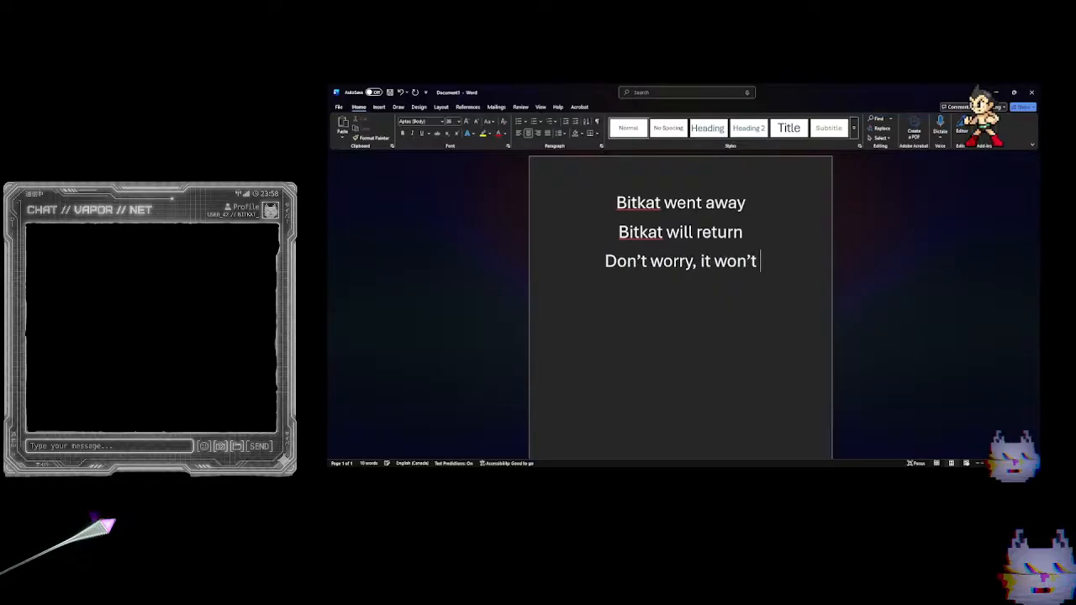
type(" be long")
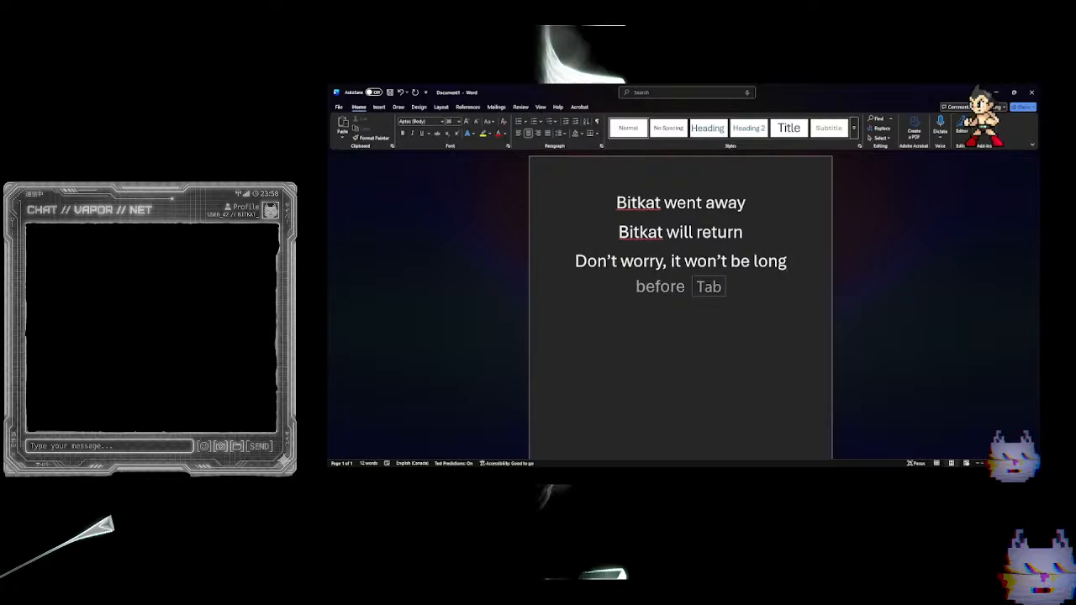
key("Return")
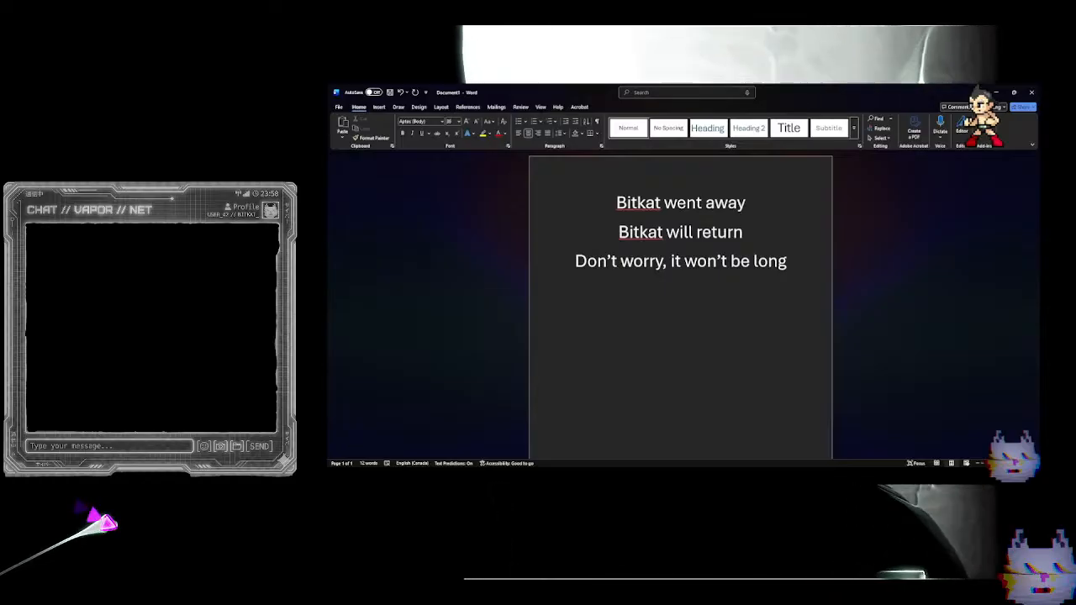
Add "Bitkat needs coffee" as the fourth line of the message
type("B")
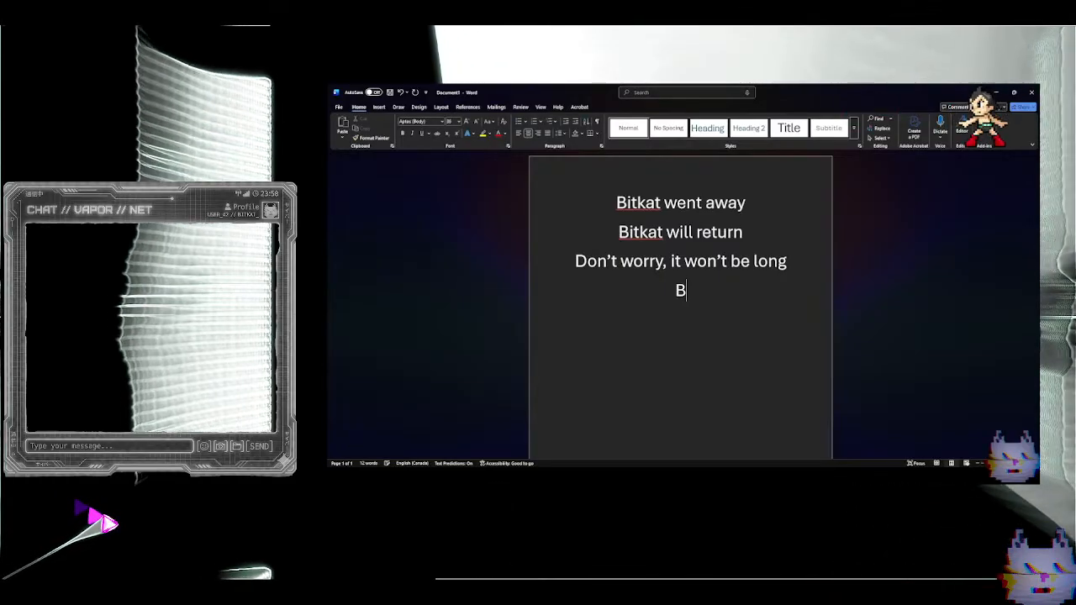
type("itkat ")
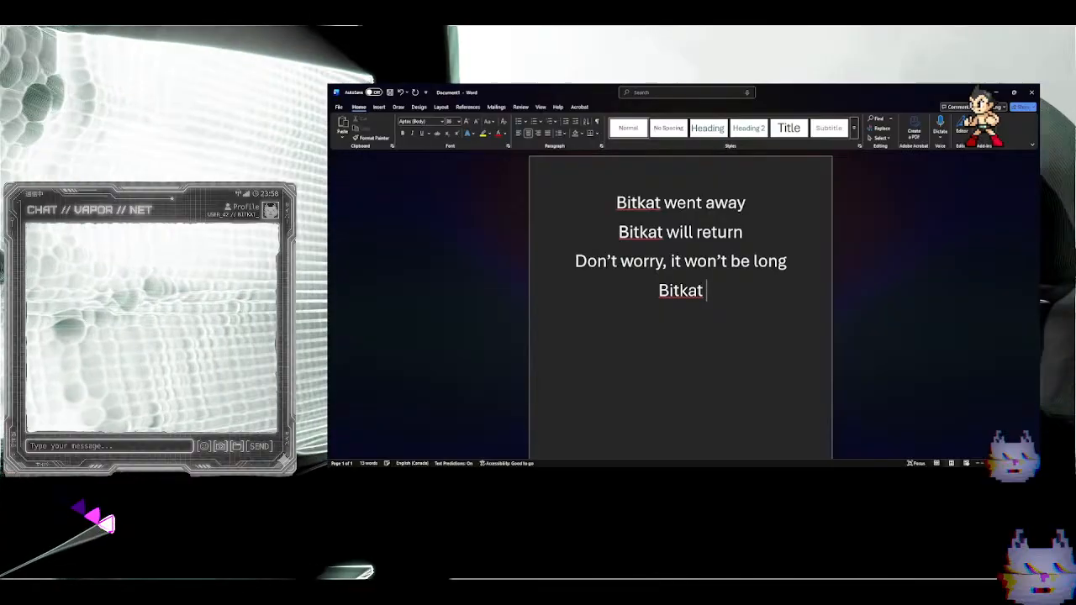
type("needs")
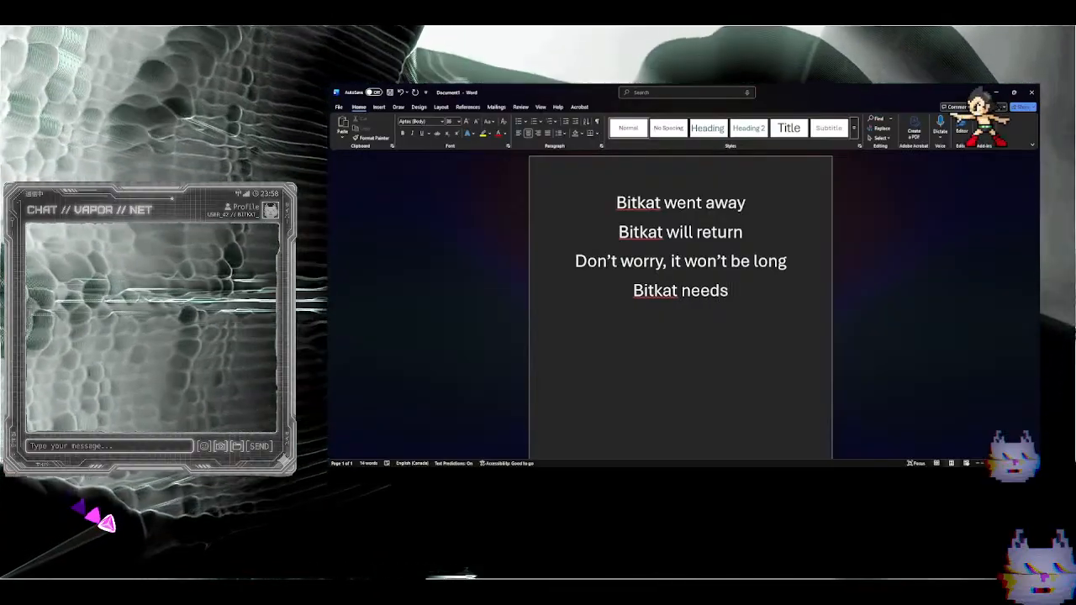
type(" coffee")
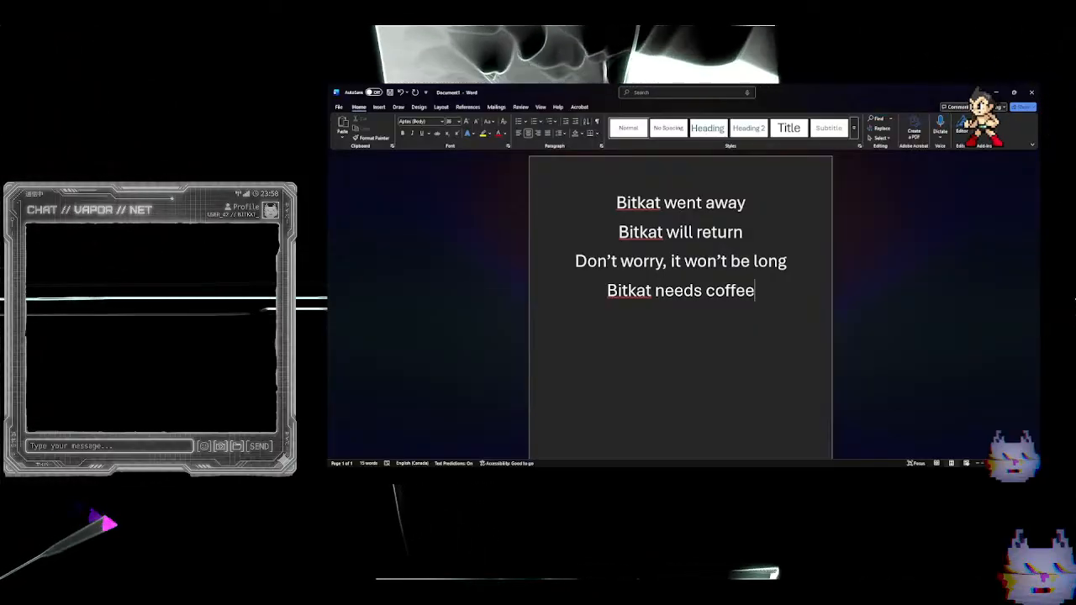
Add "(as always)" in parentheses as the last line of the message
key("Return")
type("(")
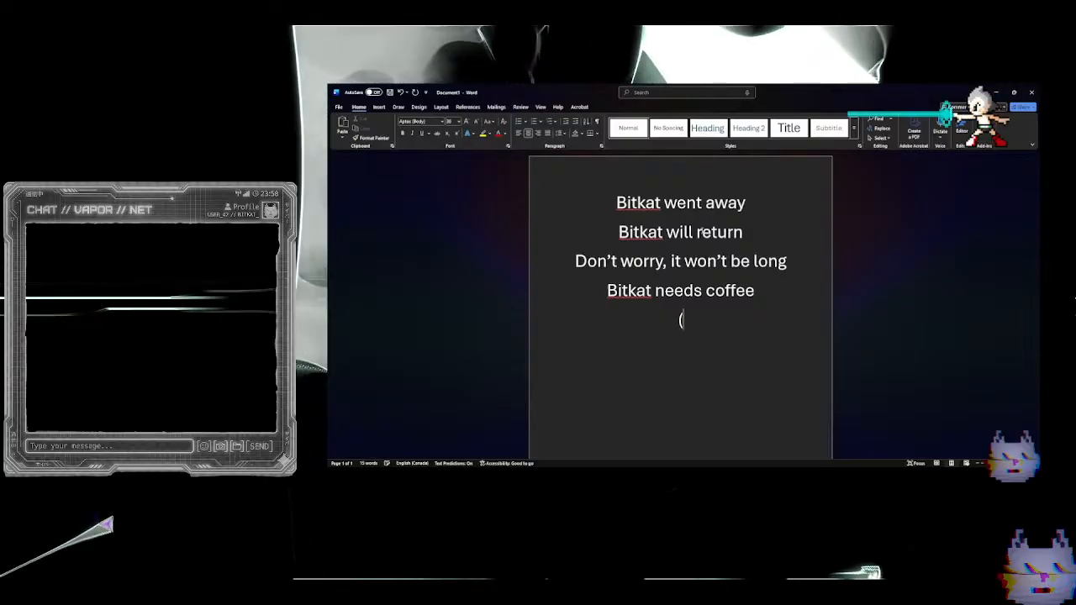
type("as al")
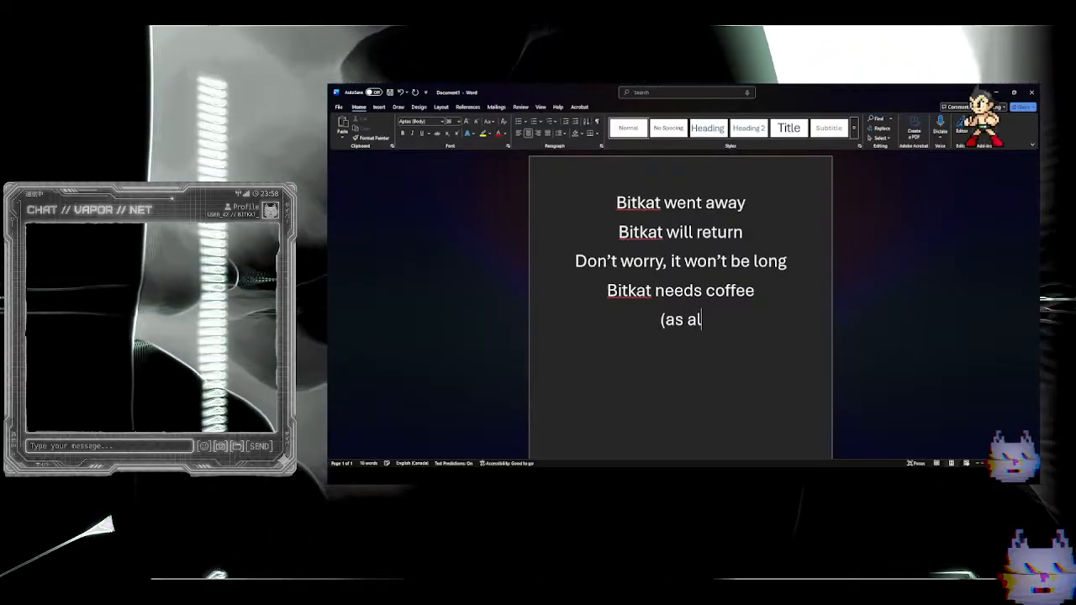
type("ways)")
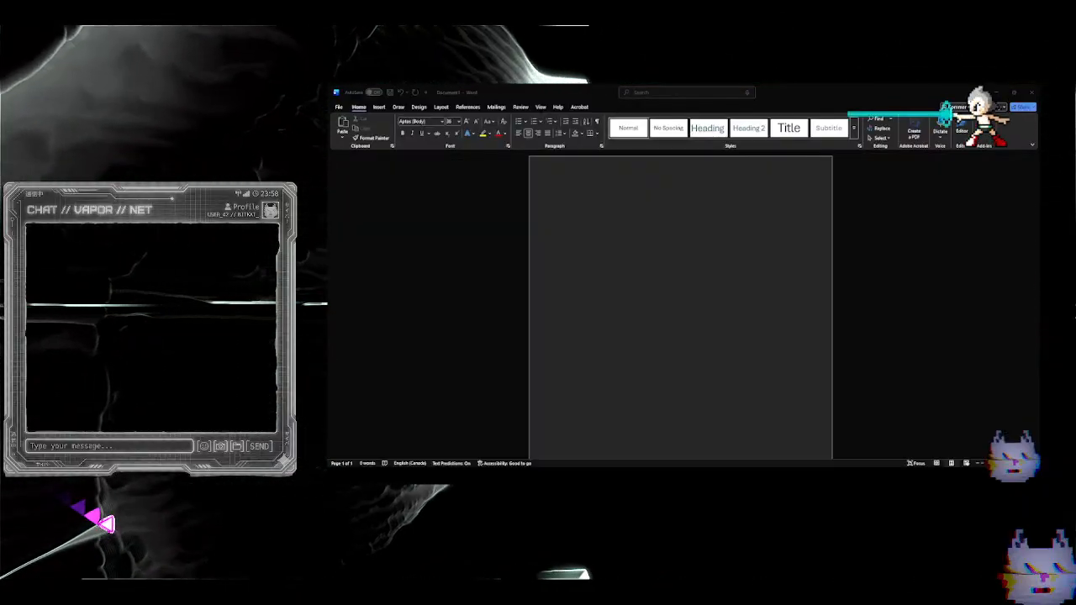
left_click(703, 229)
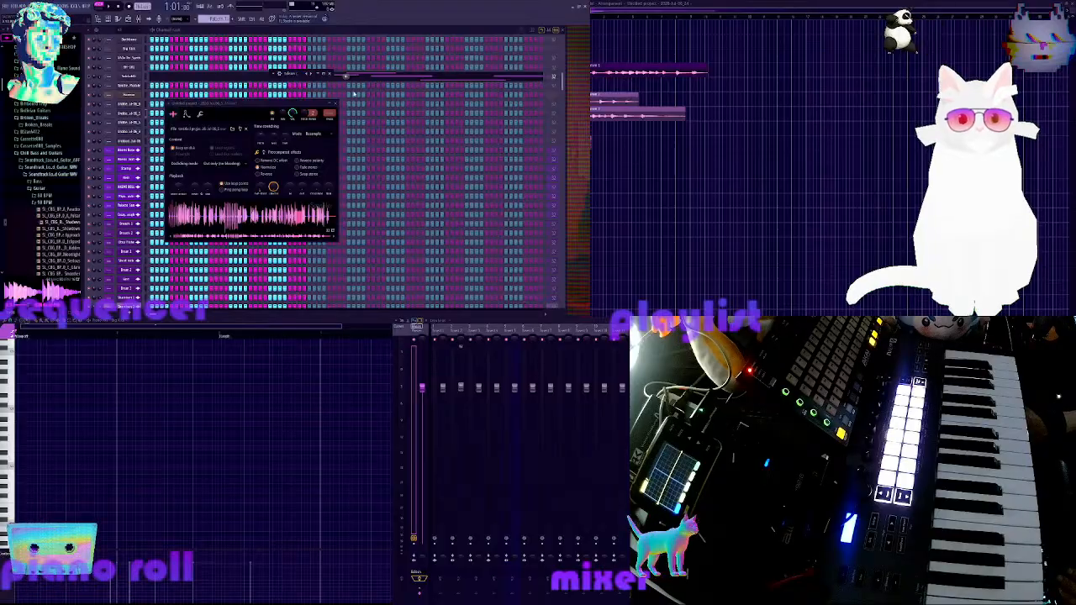
In FL Studio, enlarge the Edison editor and play one short hit near the start of the recording
left_click(327, 74)
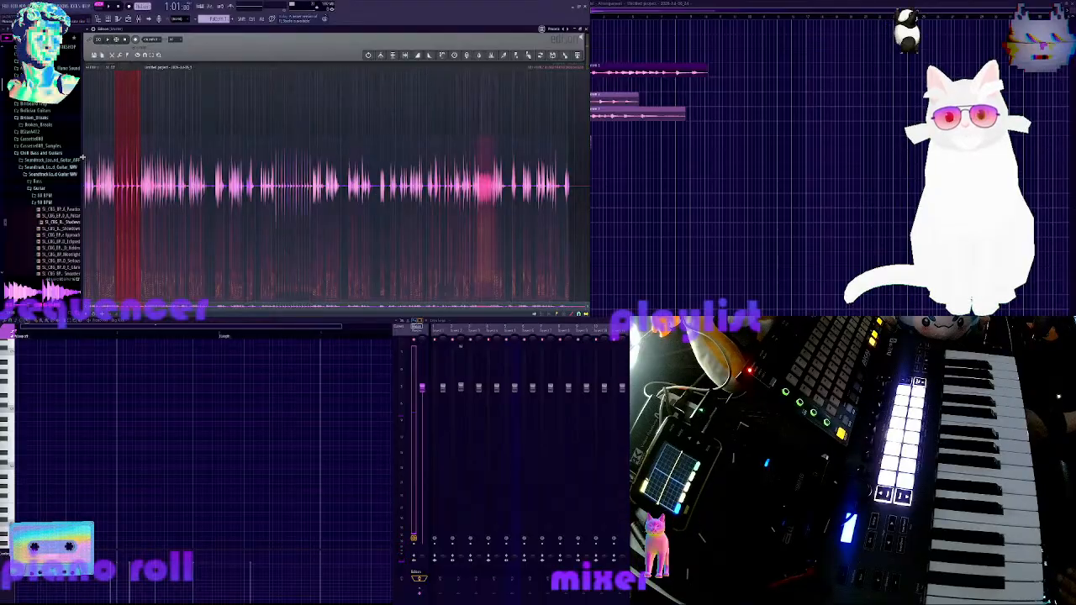
scroll(126, 189, "up", 6)
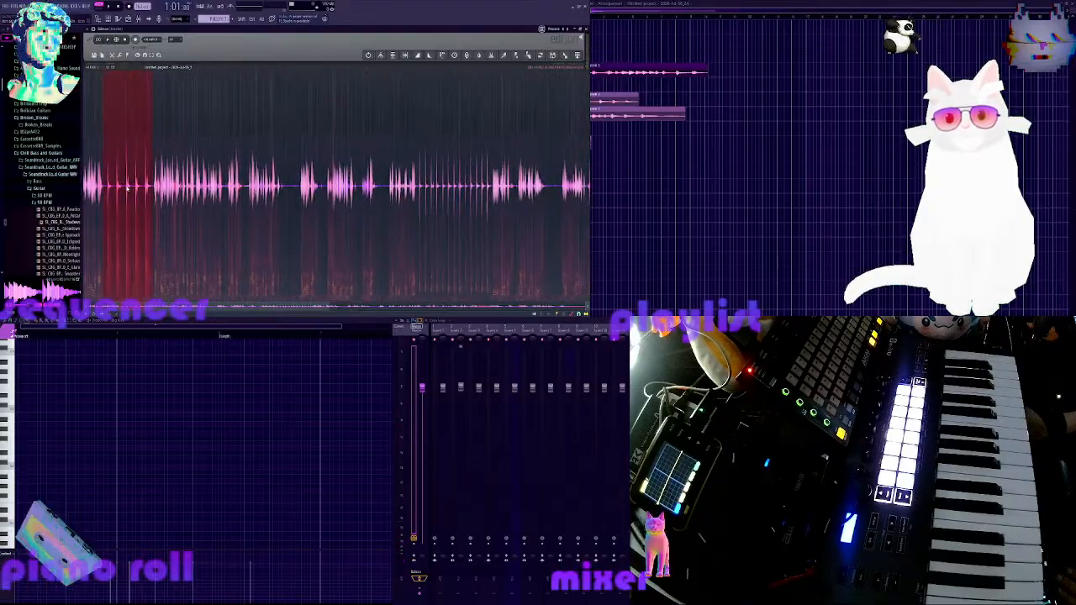
scroll(126, 189, "up", 2)
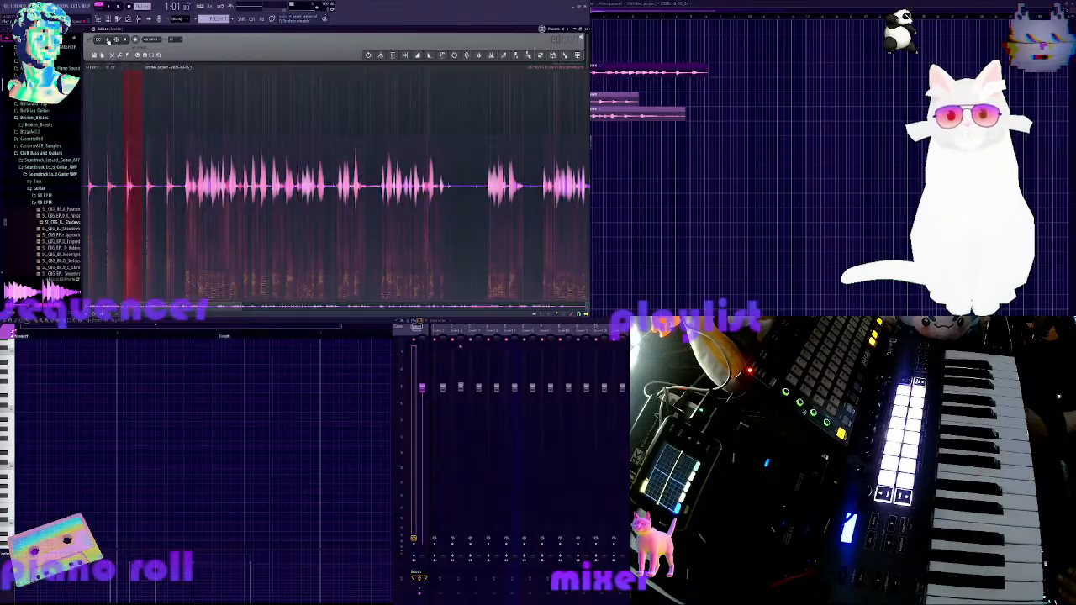
left_click(108, 41)
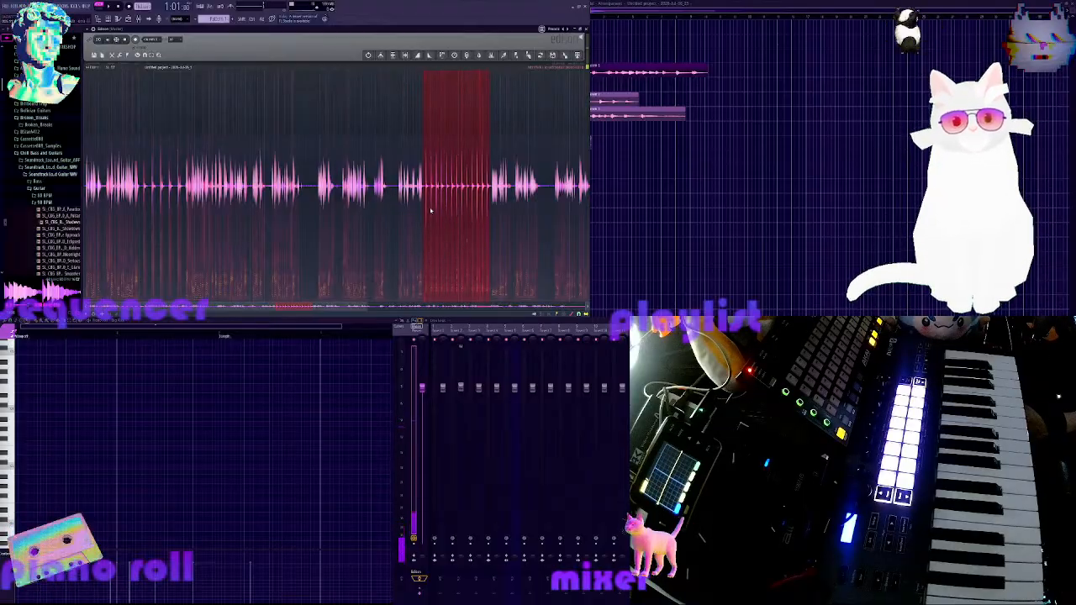
Replace the selection over the run of evenly spaced hits with a single hit in that run, and play it
scroll(476, 202, "up", 5)
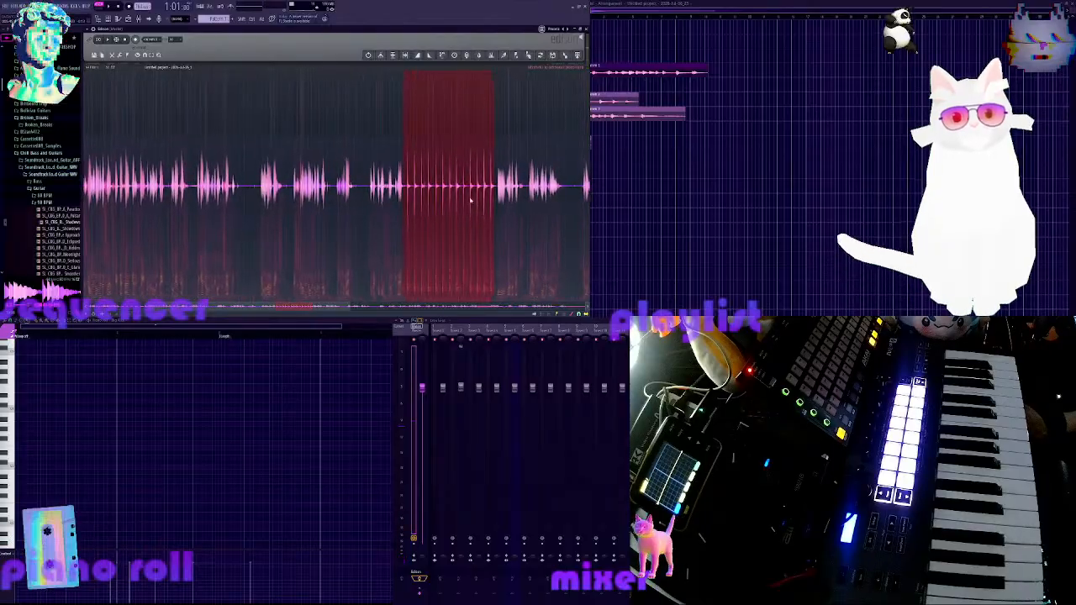
right_click(458, 199)
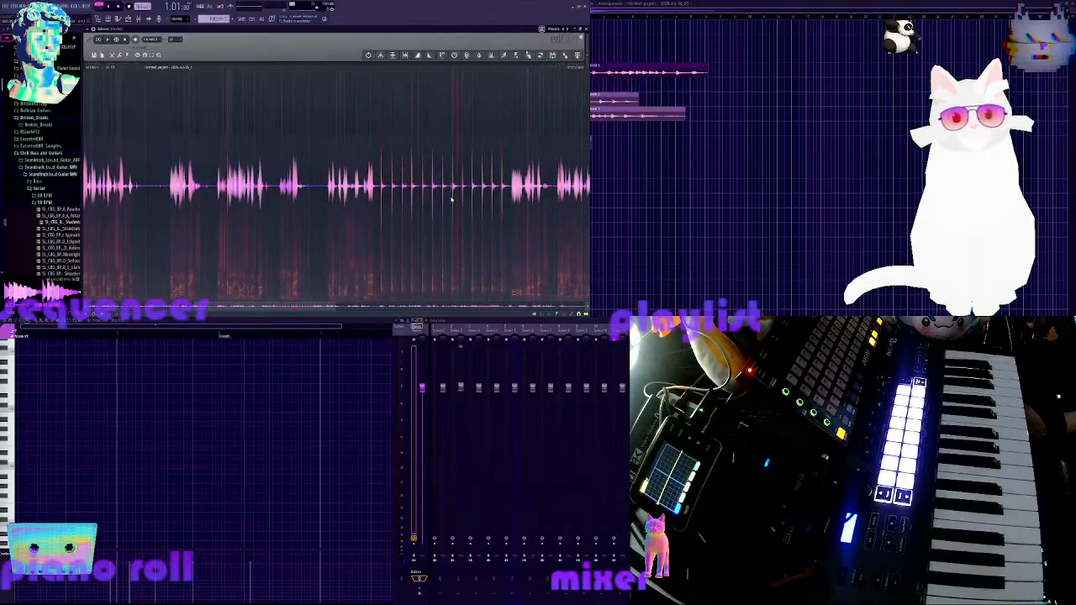
scroll(452, 199, "up", 3)
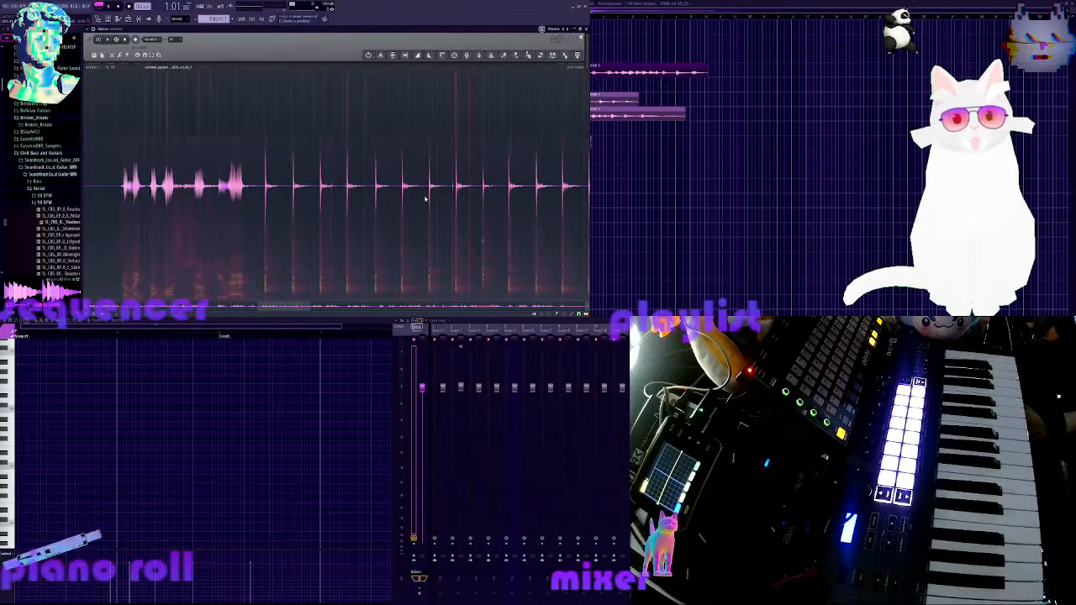
left_click_drag(425, 197, 437, 199)
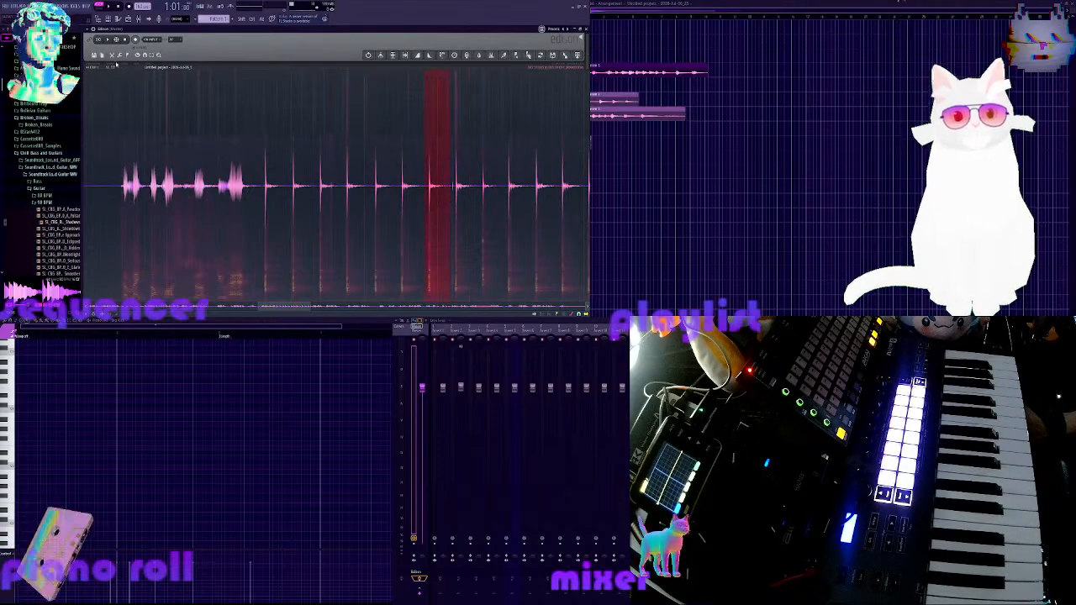
left_click(108, 41)
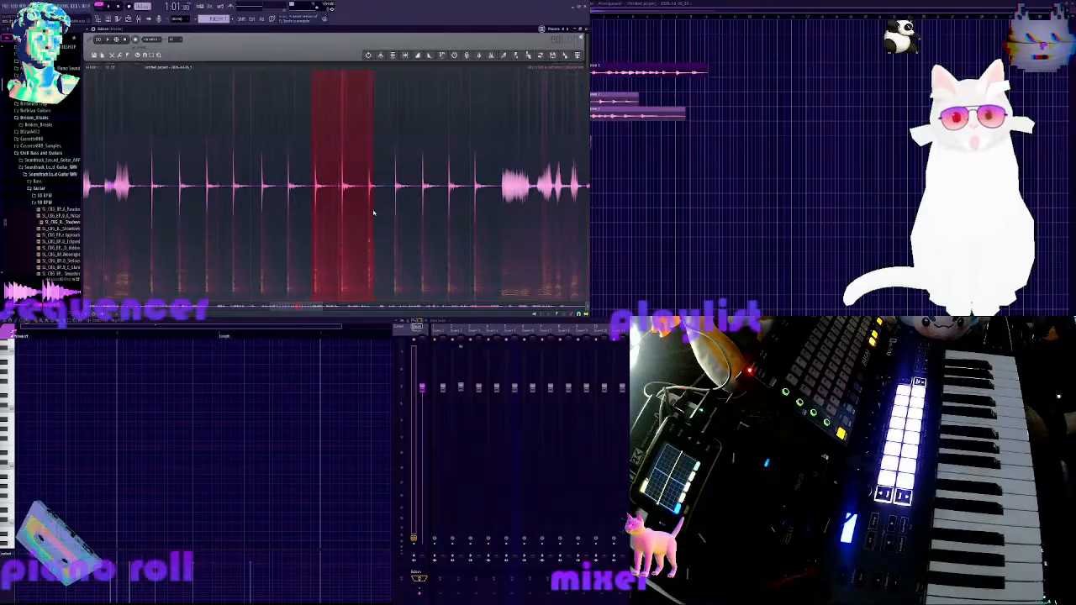
Select another single hit in the same run, play it, and send it to the project as an audio clip
left_click_drag(367, 214, 381, 213)
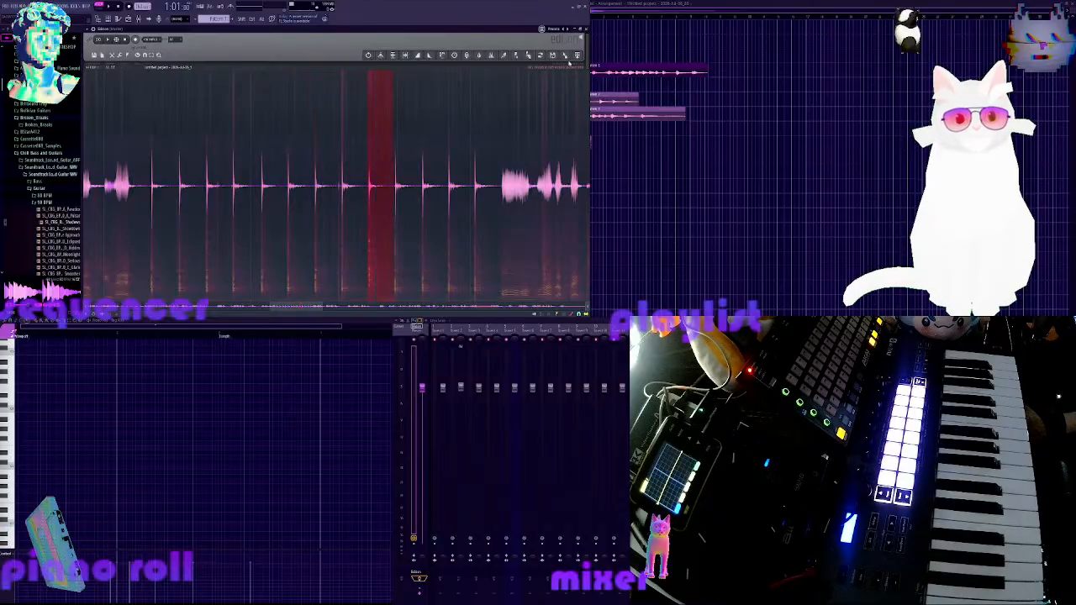
left_click(109, 40)
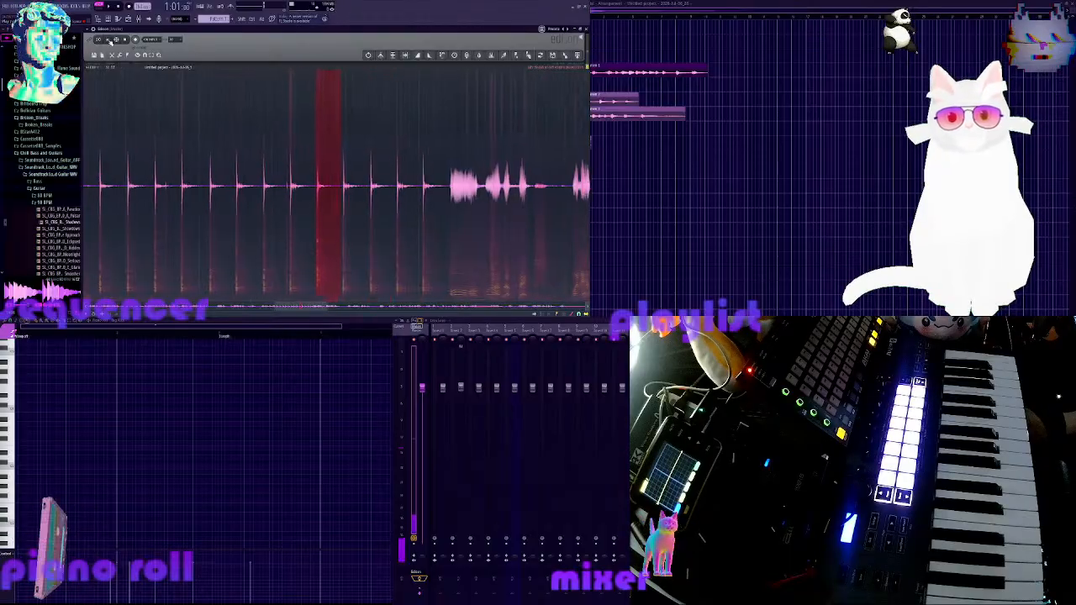
left_click(577, 57)
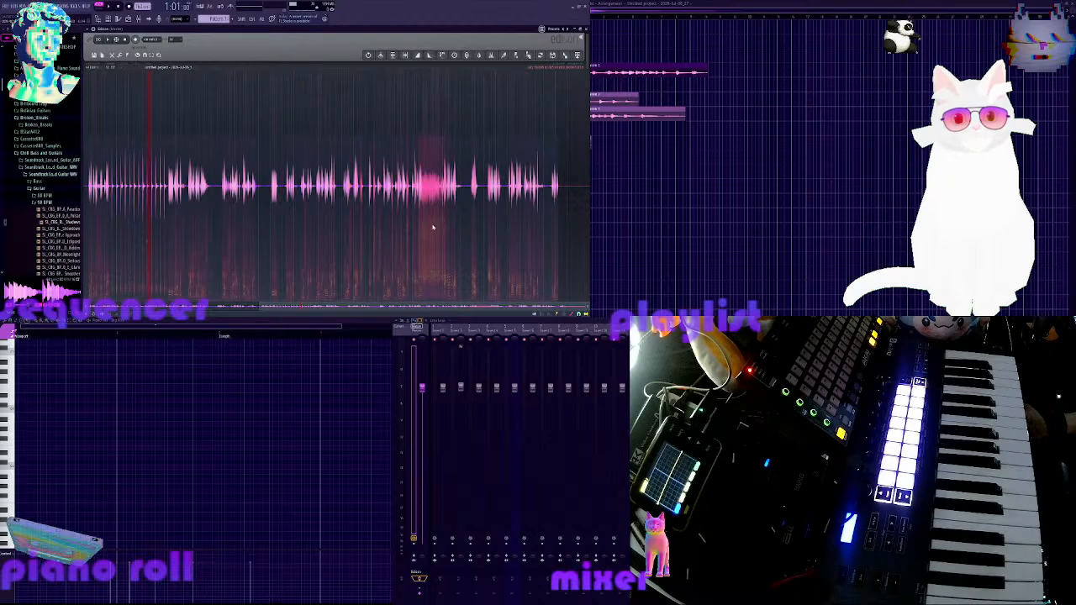
Select the dense sustained section in the later part of the recording and play it back
left_click_drag(422, 223, 451, 225)
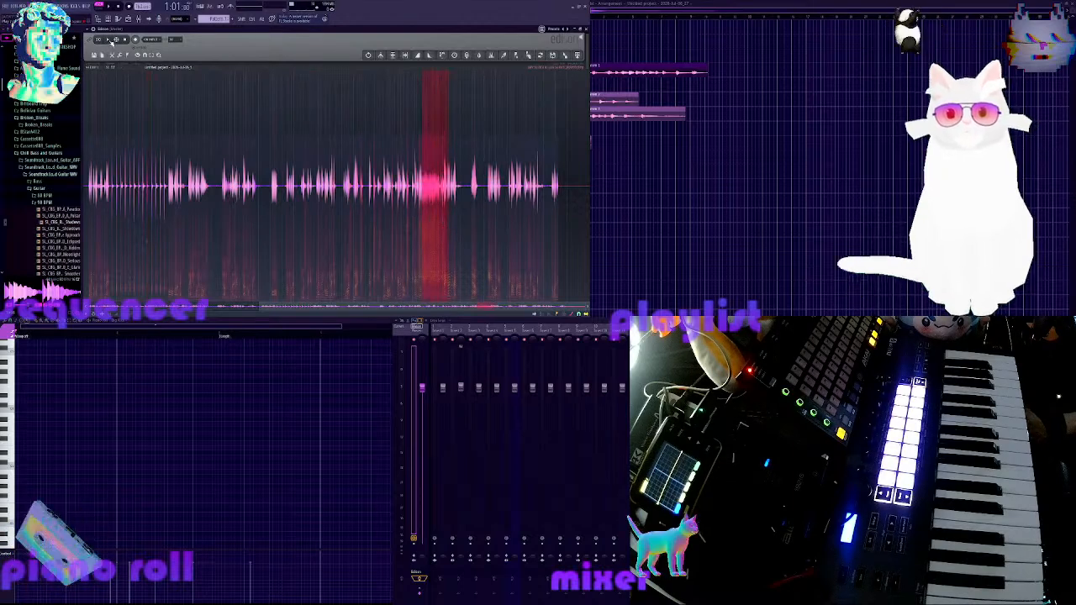
left_click(111, 40)
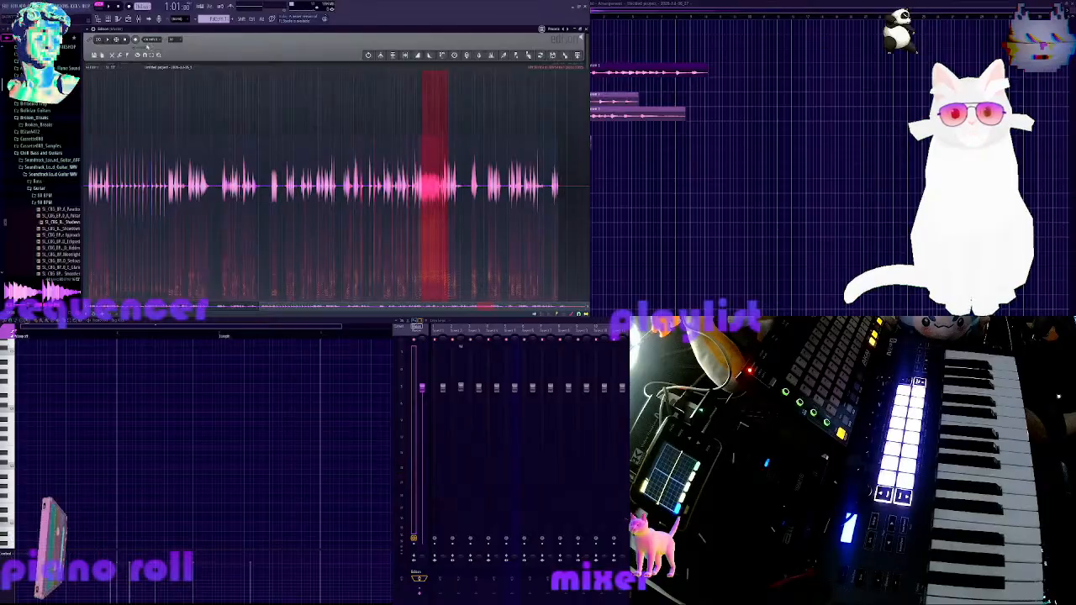
scroll(437, 190, "up", 3)
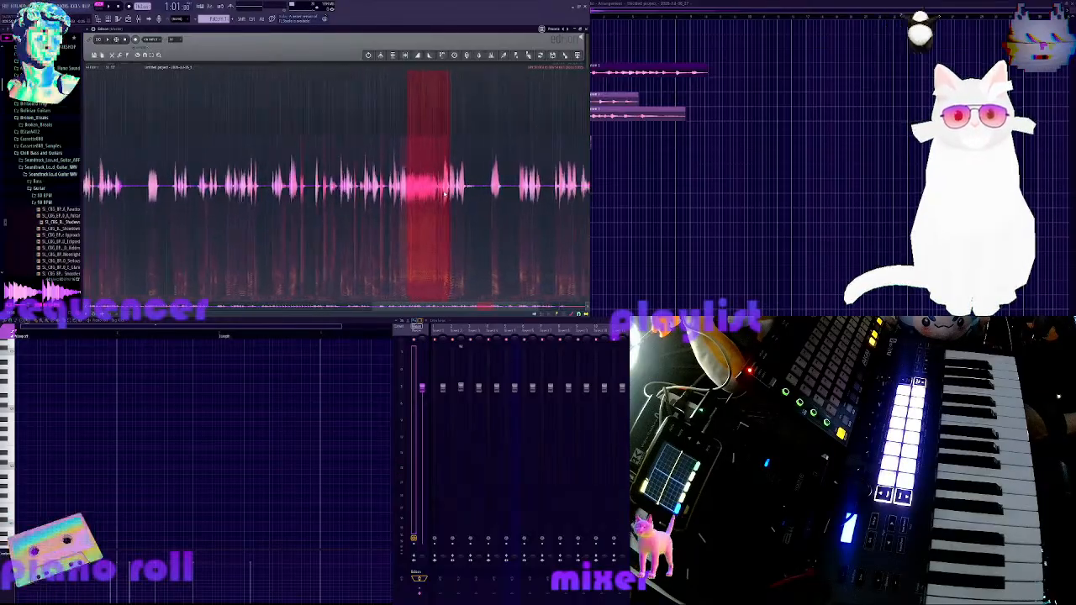
scroll(436, 190, "up", 5)
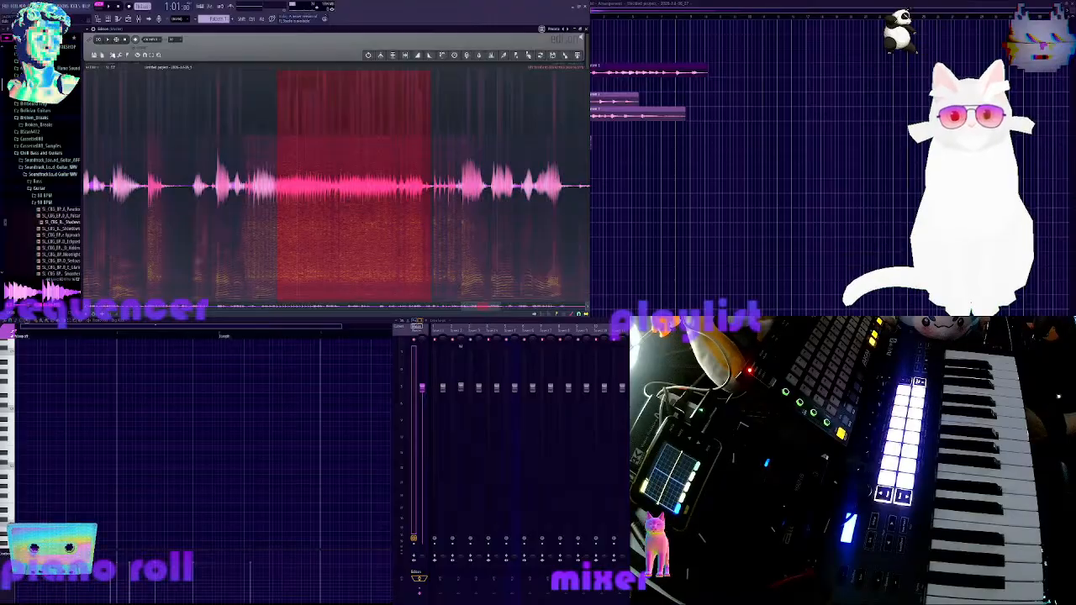
left_click(110, 41)
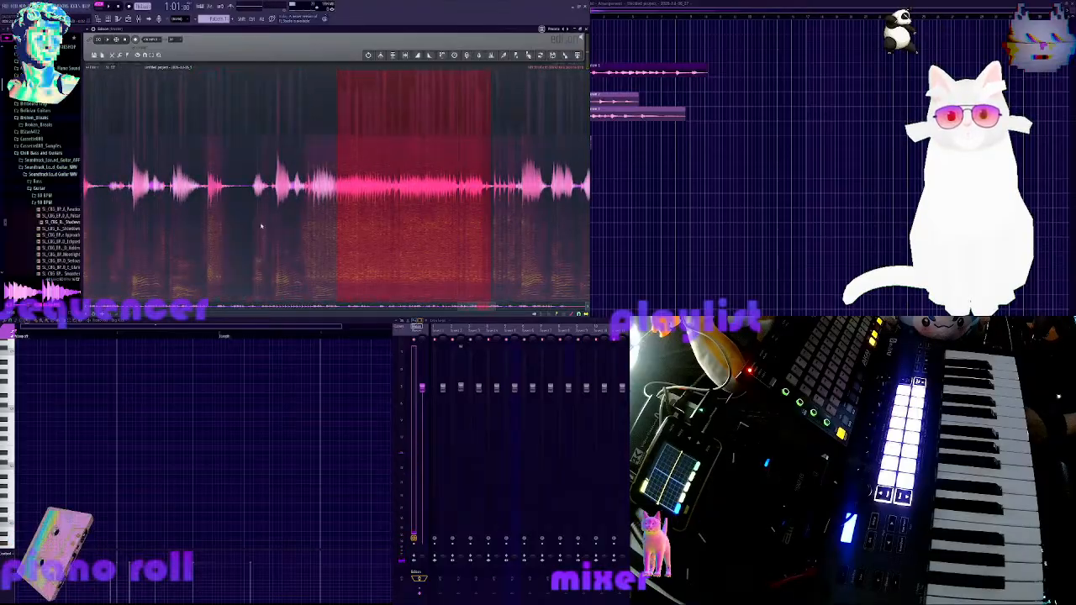
Deselect the sustained section and clear the whole recording from Edison
scroll(339, 210, "up", 3)
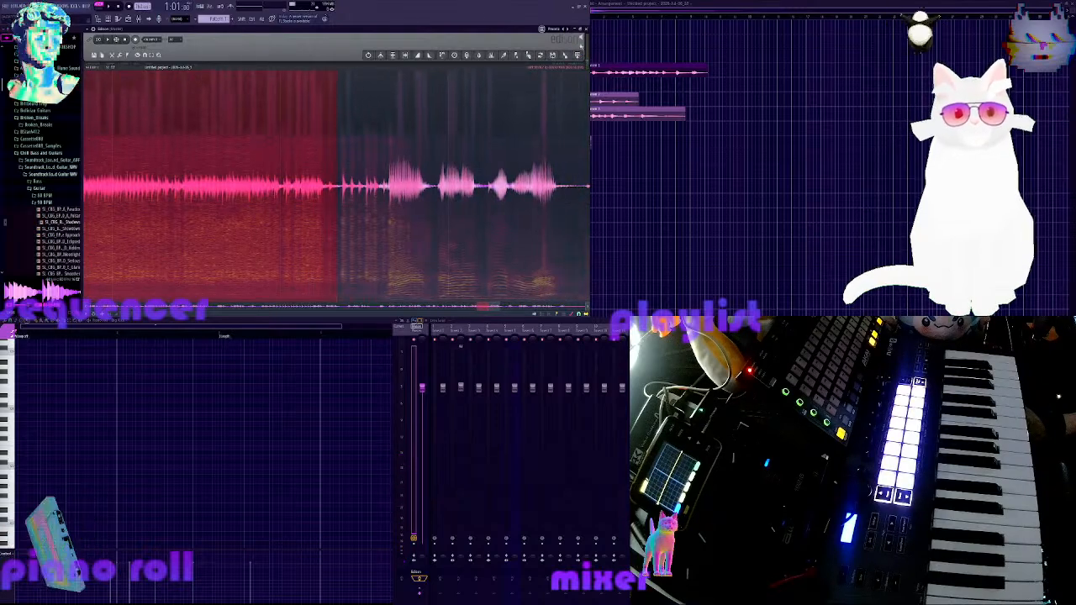
left_click(430, 117, "shift")
left_click(431, 117)
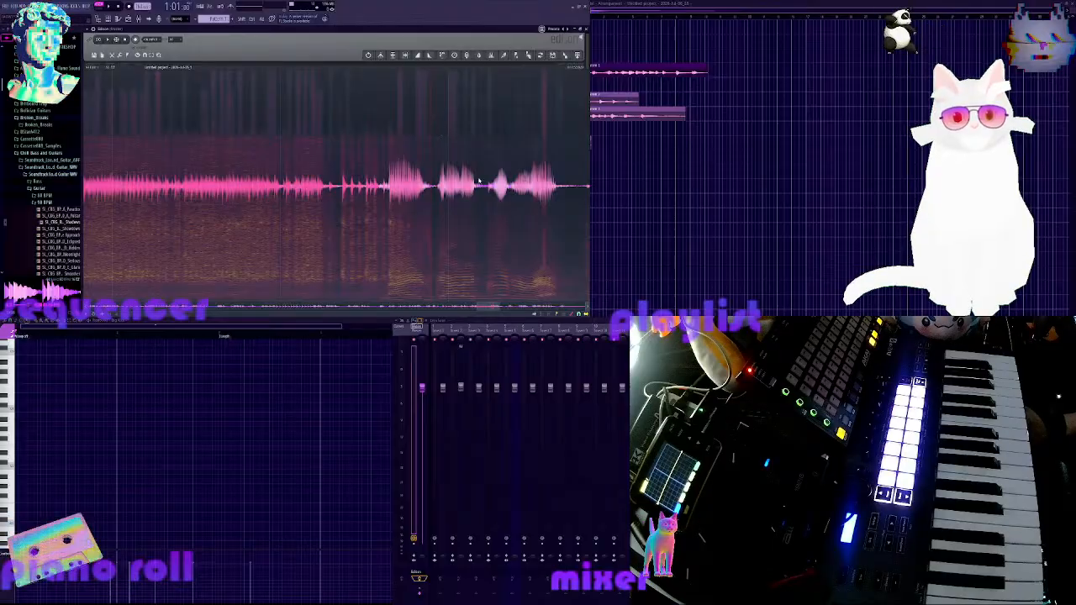
key("Delete")
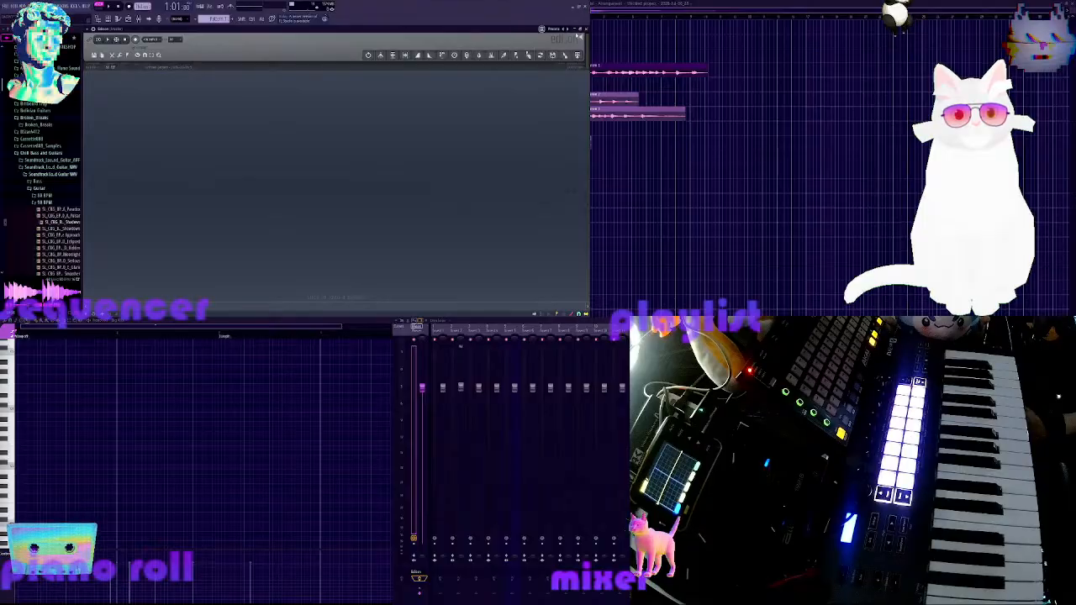
Close the emptied Edison window, show all channels in the channel rack, and locate the untitled recording channels
left_click(586, 30)
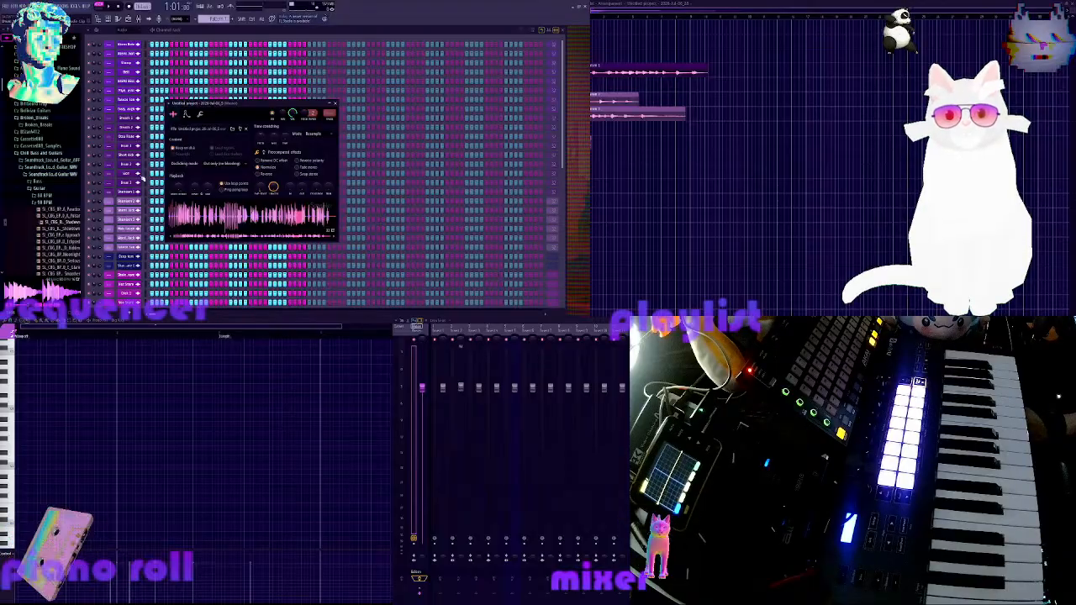
left_click(126, 33)
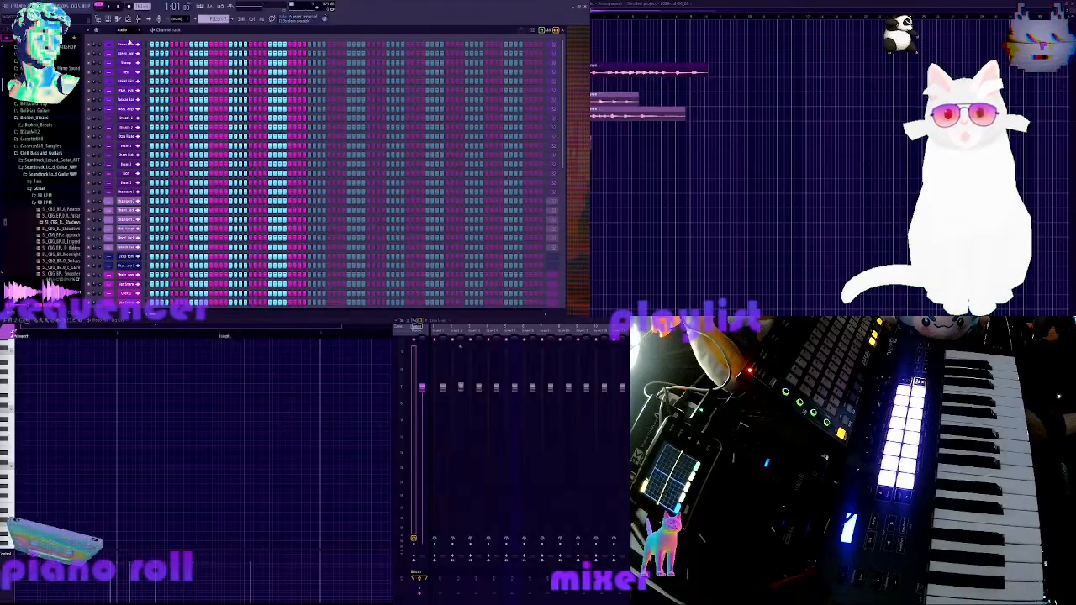
scroll(128, 42, "down", 2)
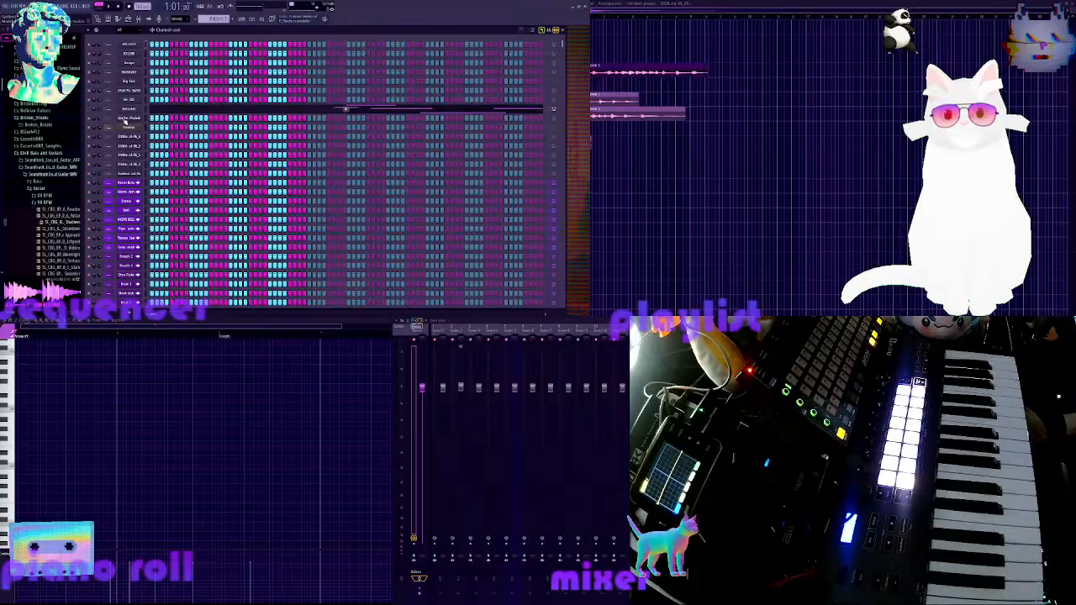
scroll(121, 238, "down", 3)
scroll(121, 237, "down", 2)
scroll(128, 228, "up", 3)
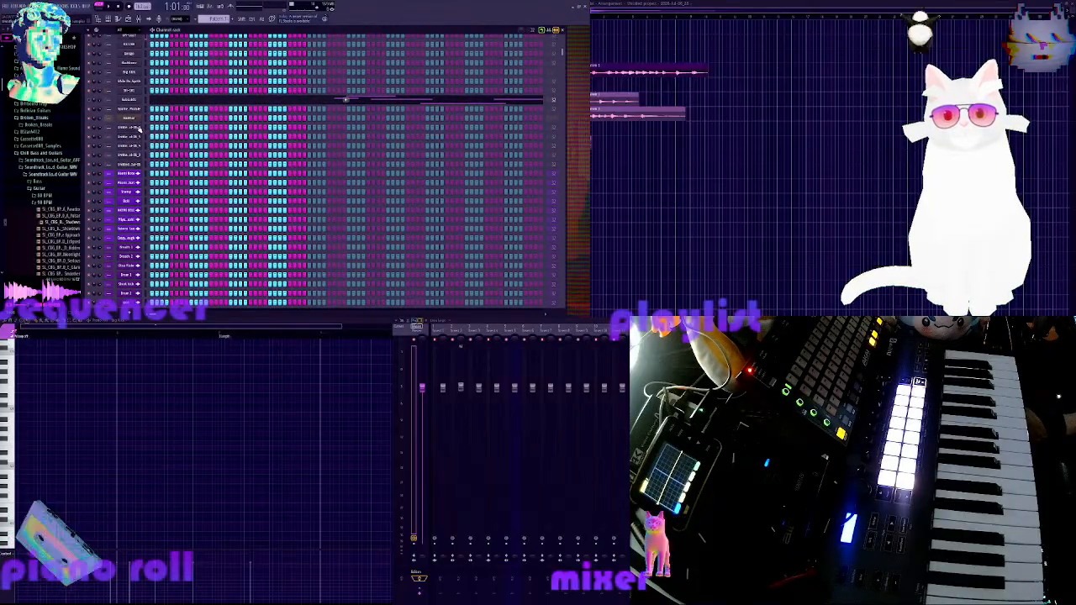
Audition the untitled recording channels in their samplers and delete the two unwanted ones
left_click(135, 126)
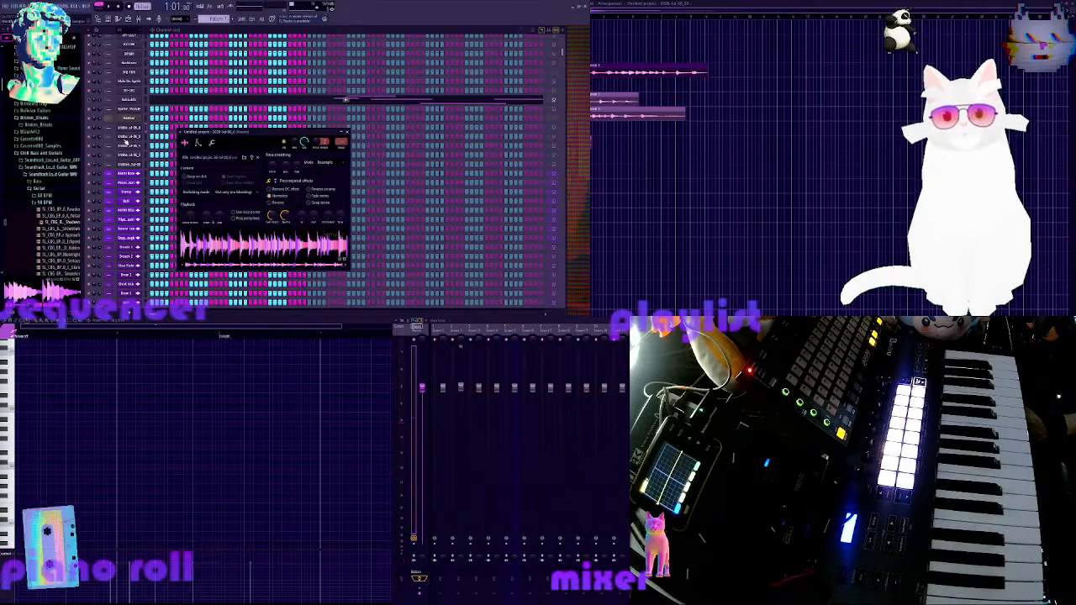
left_click(126, 143)
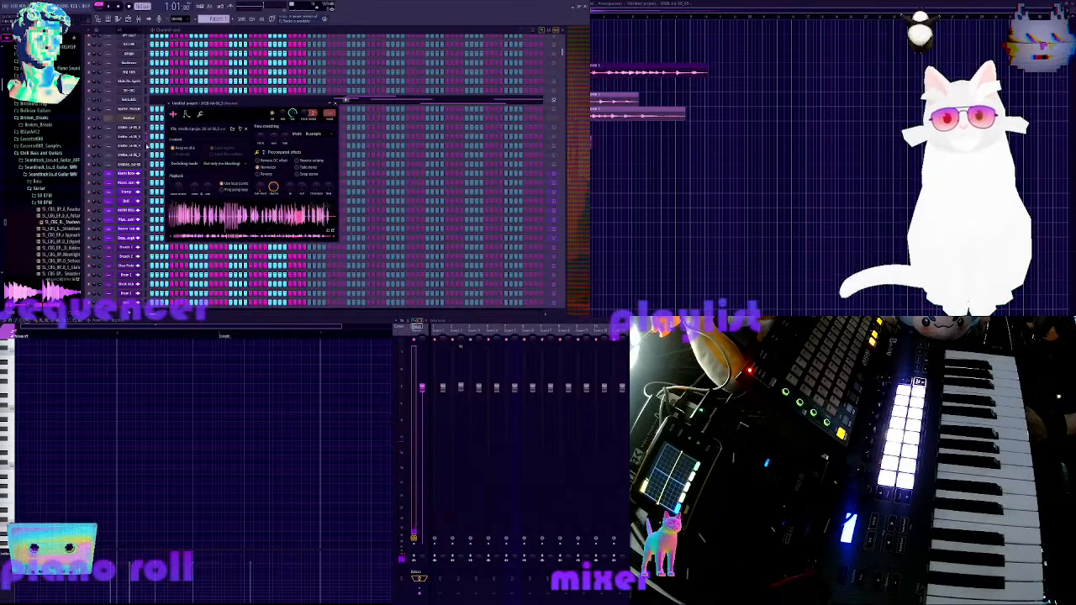
left_click(135, 146)
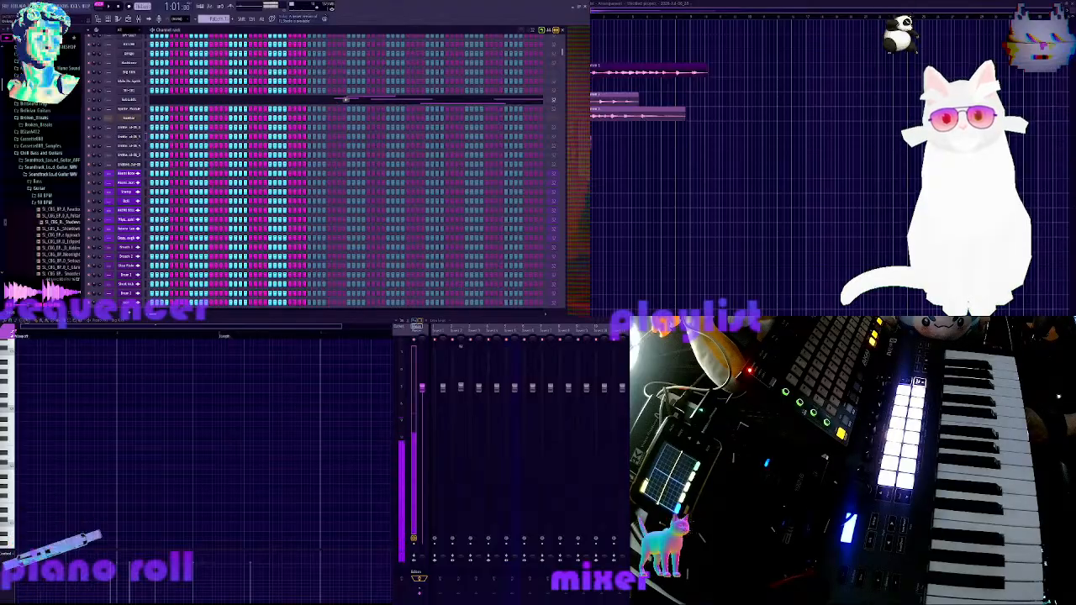
left_click(136, 132)
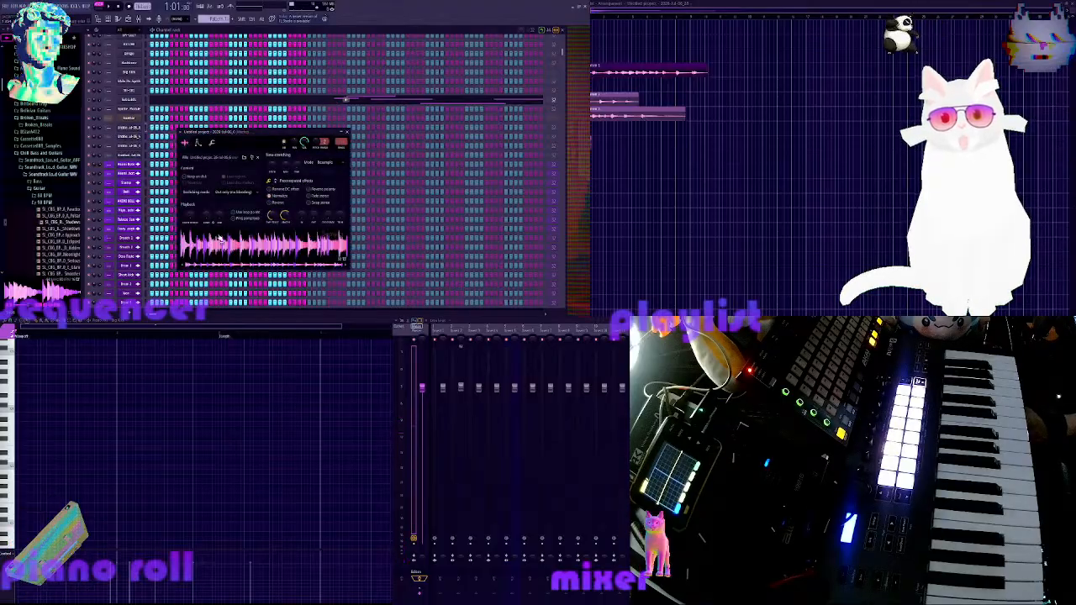
left_click(226, 249)
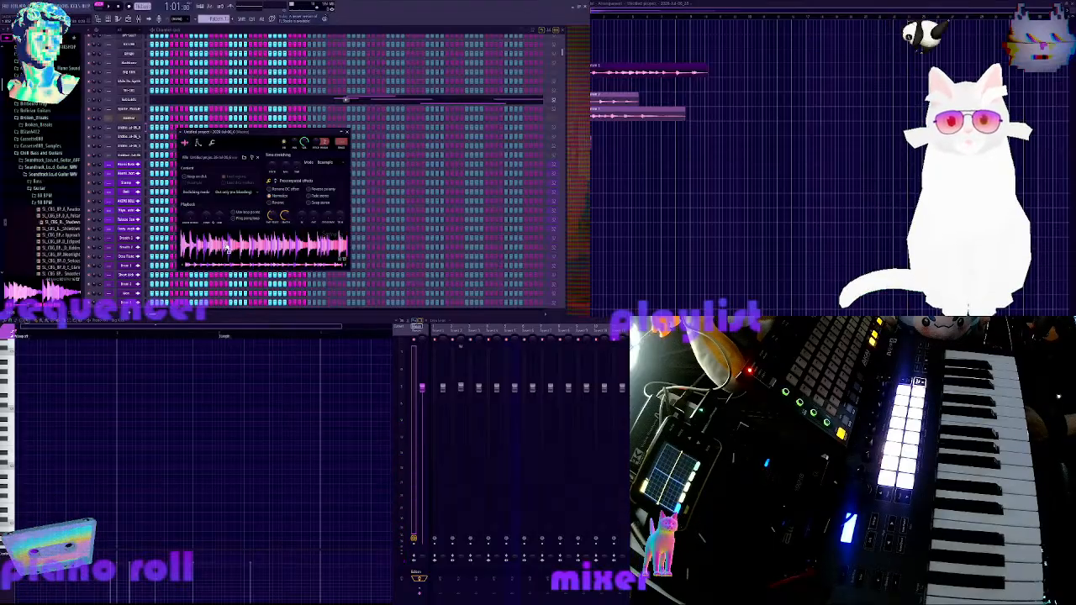
left_click(137, 133)
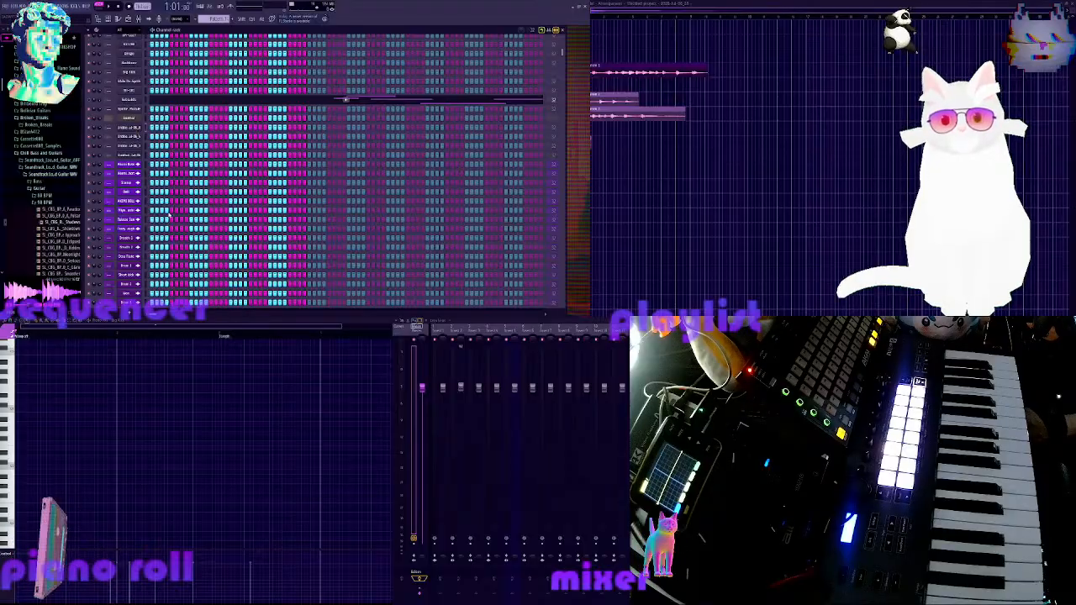
Play the next untitled recording in its sampler and load it into Edison
left_click(122, 129)
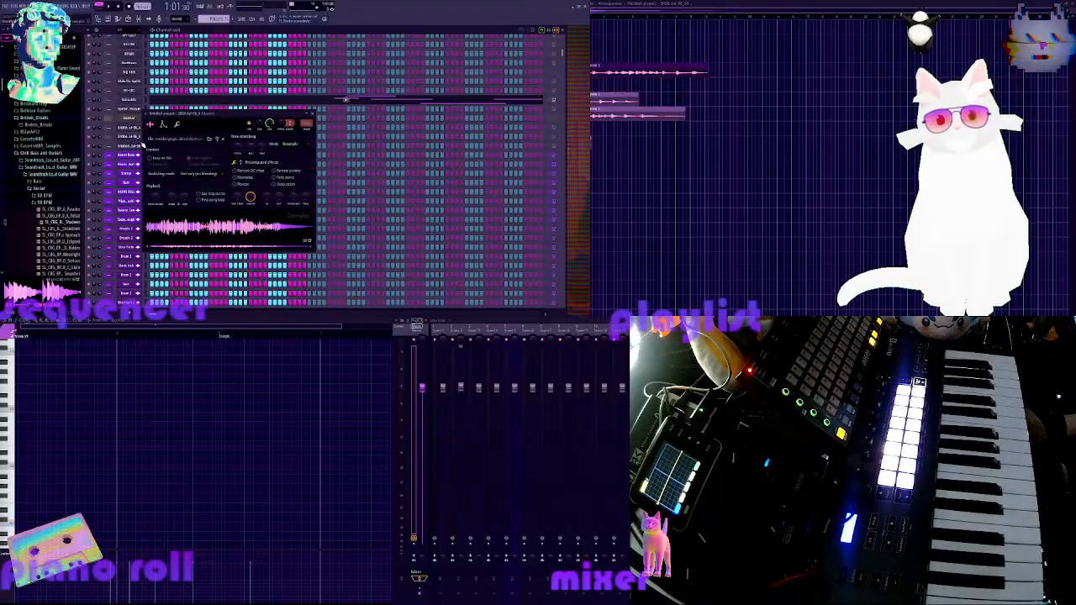
left_click(215, 232)
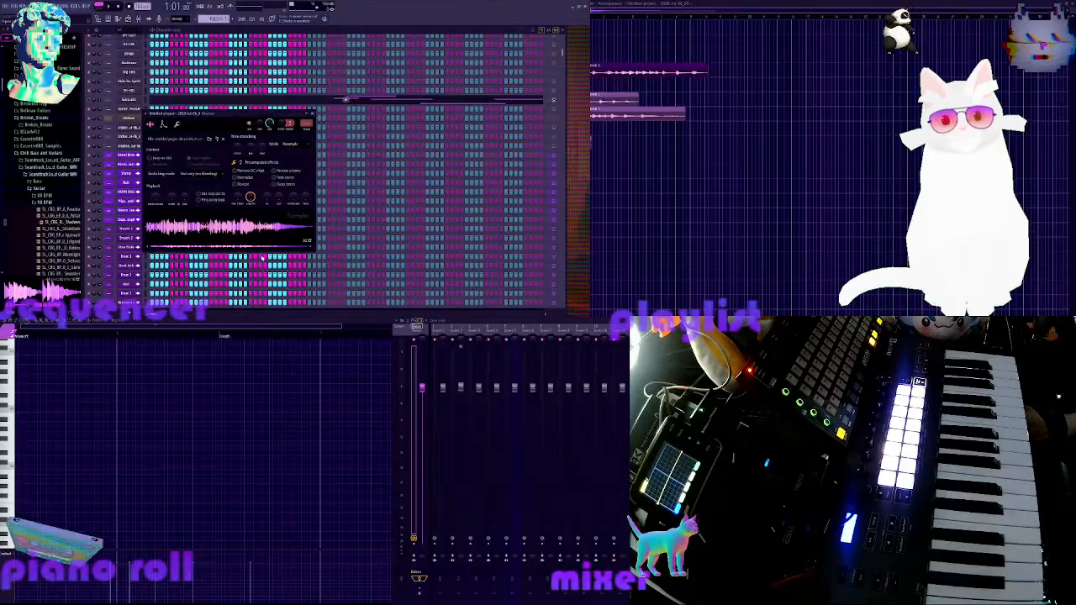
double_click(243, 238)
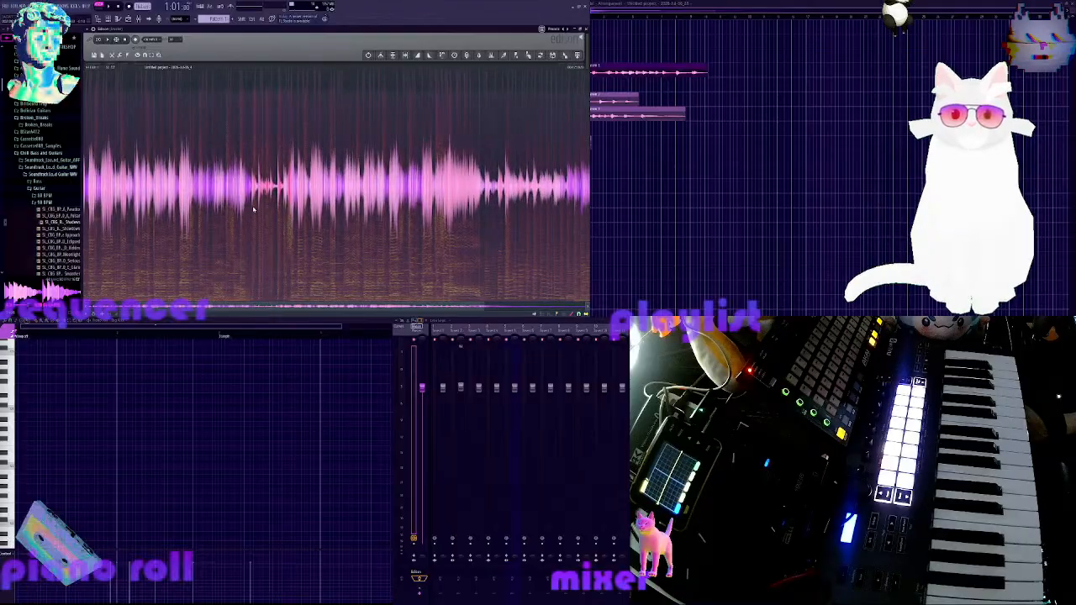
Select the quiet passage between the two loud sections of the recording and play it
left_click_drag(250, 209, 258, 208)
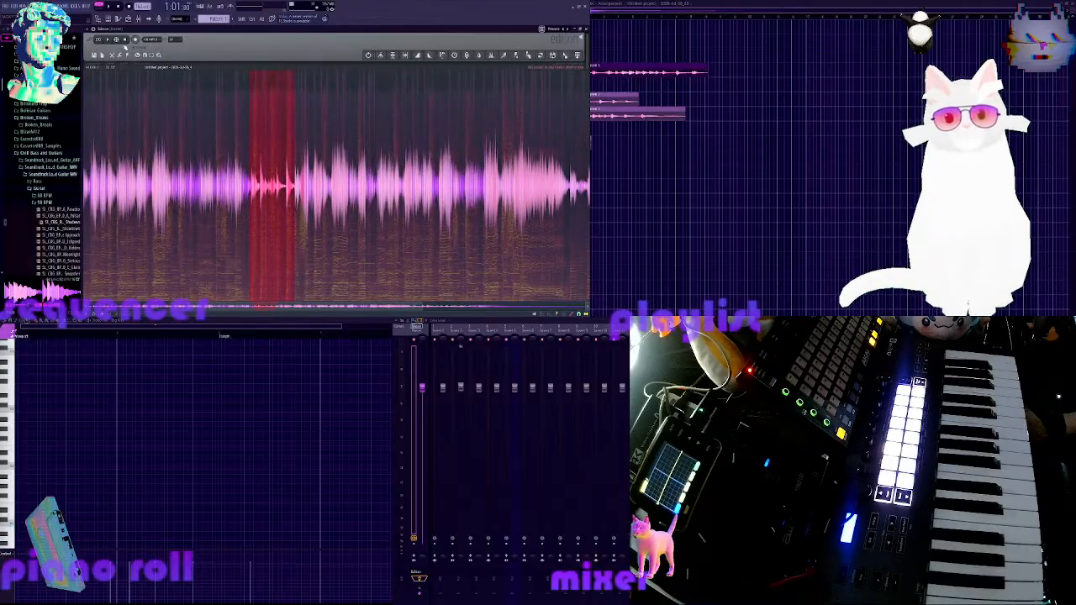
left_click(109, 41)
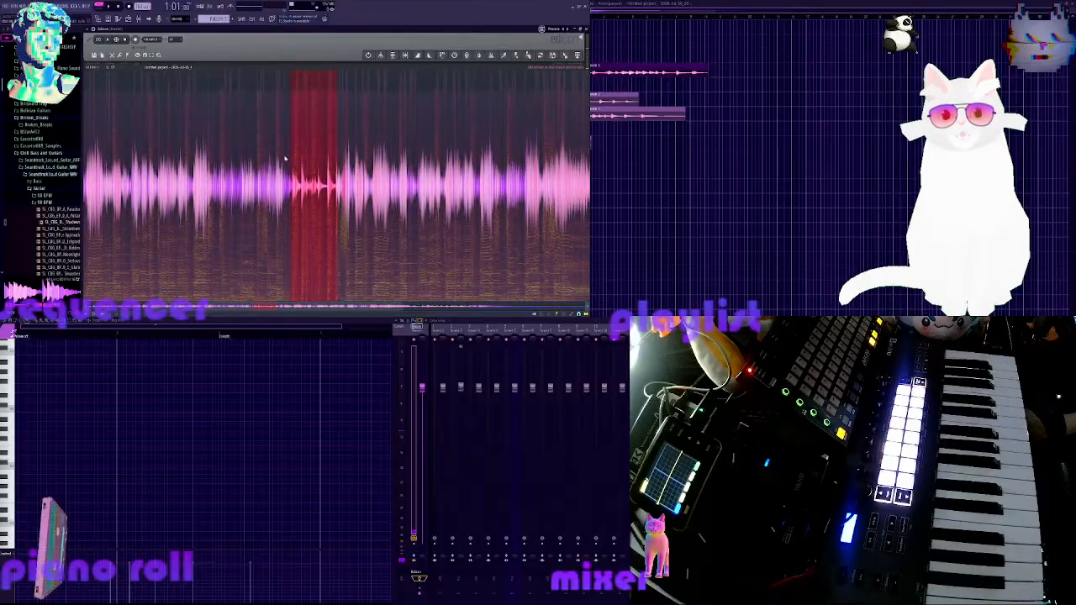
scroll(293, 204, "up", 3)
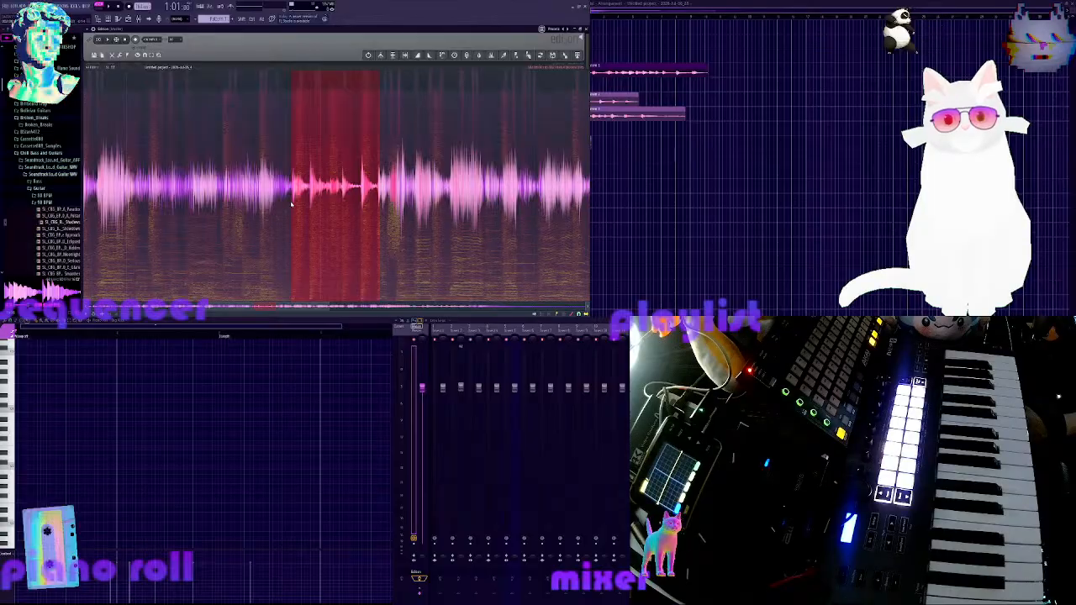
left_click(110, 42)
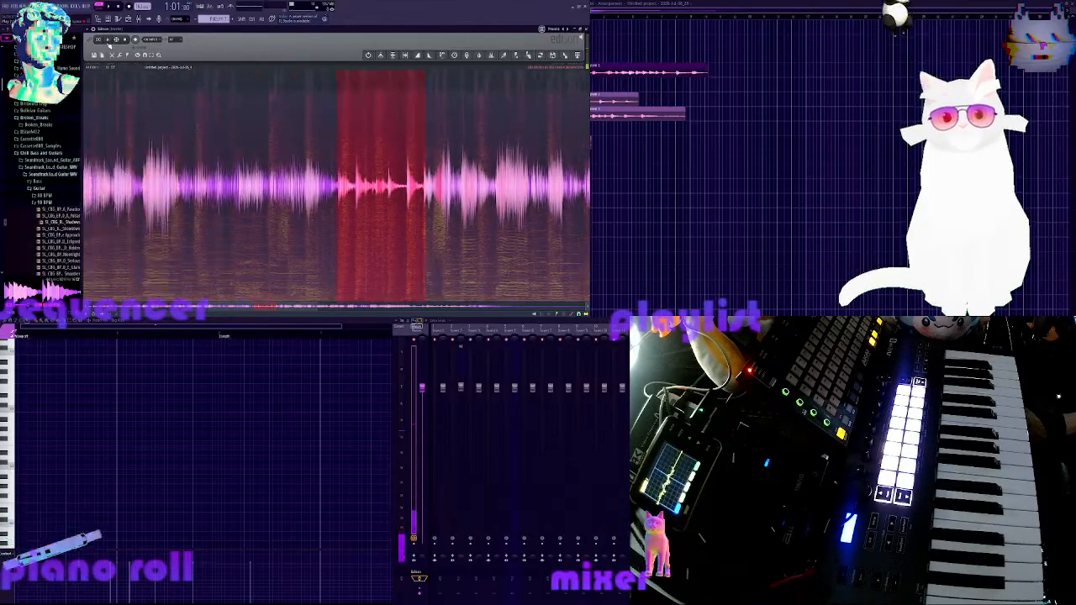
left_click(109, 42)
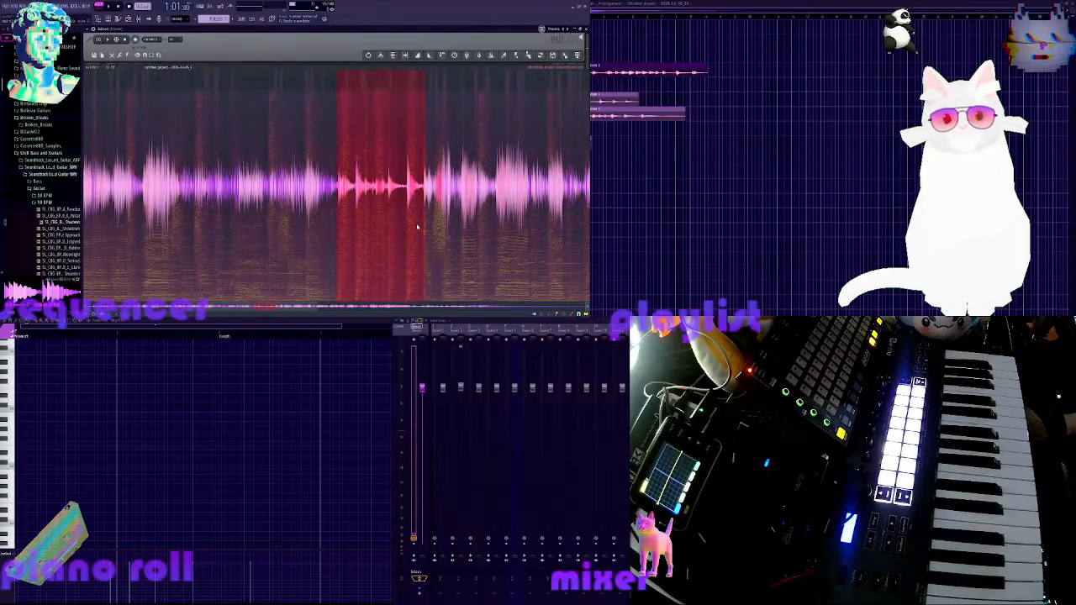
Trim the end of the quiet-passage selection to just before the next attack and play it back
scroll(426, 203, "up", 6)
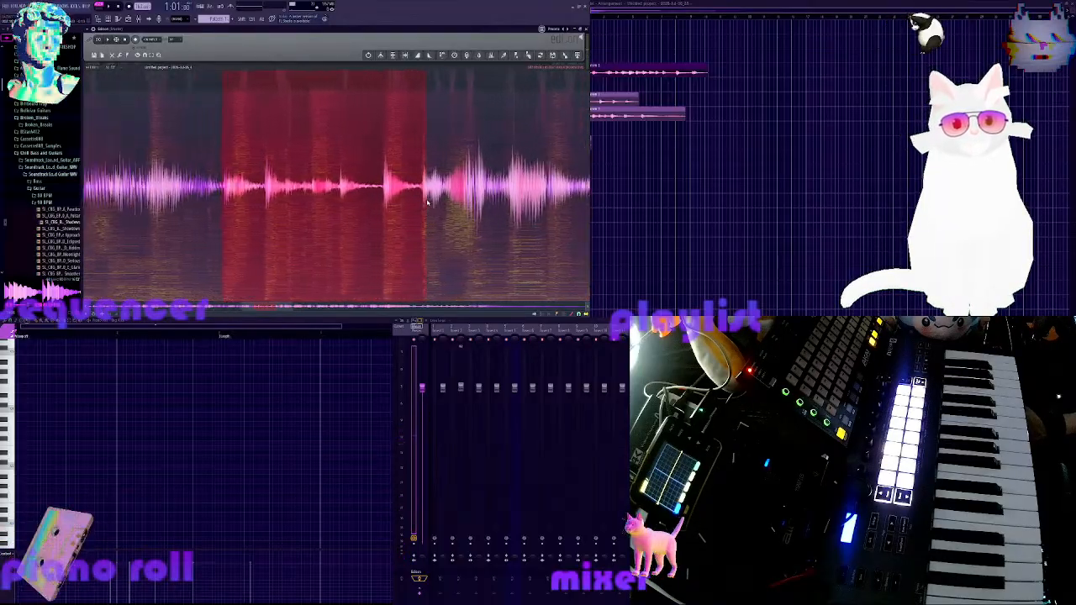
scroll(426, 204, "up", 3)
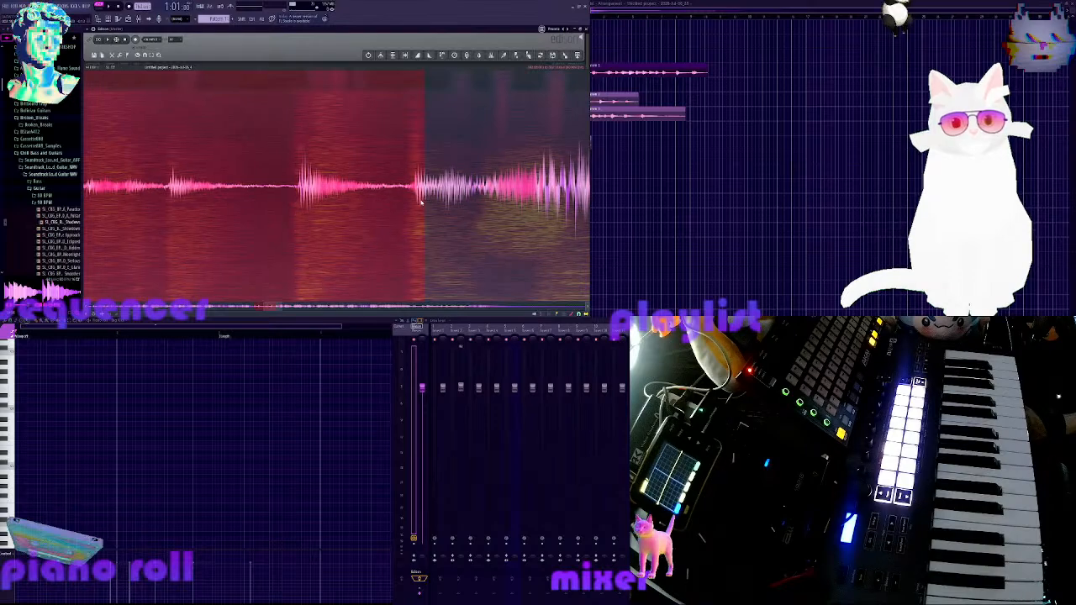
left_click_drag(412, 202, 415, 203)
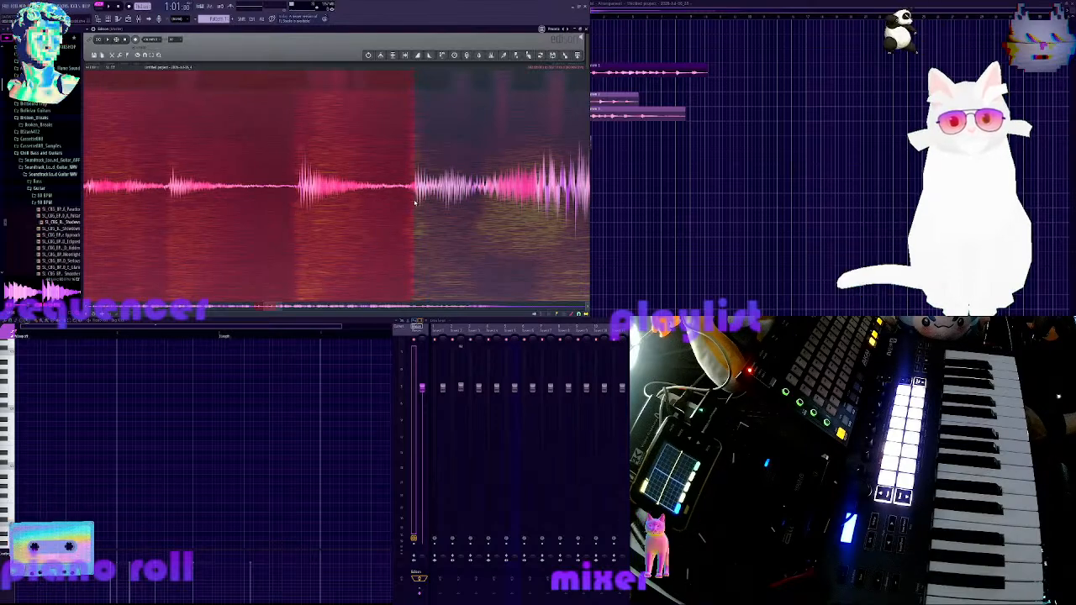
left_click(109, 41)
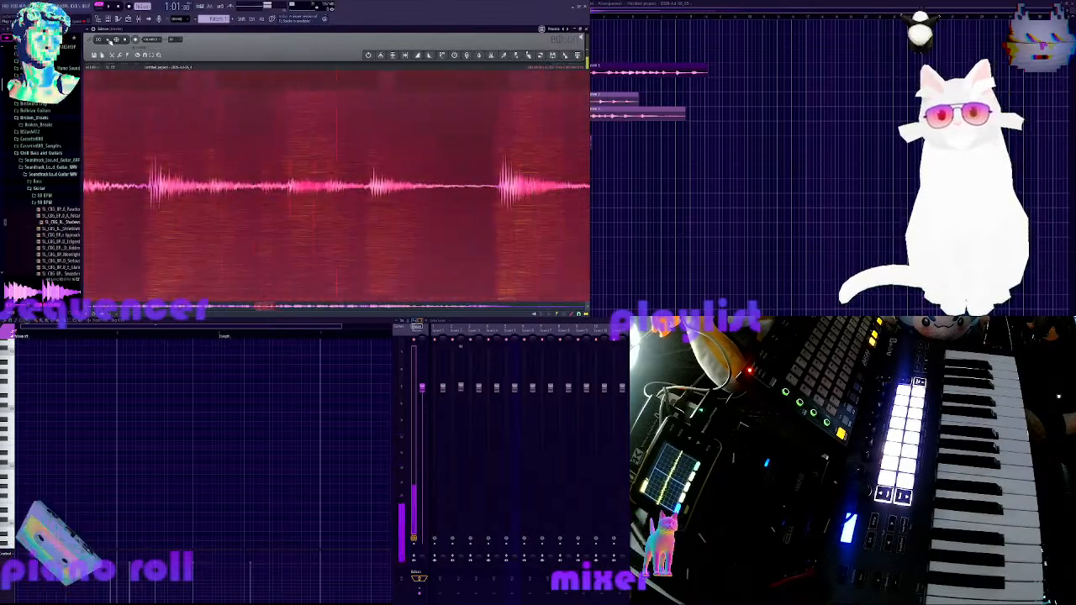
left_click(109, 41)
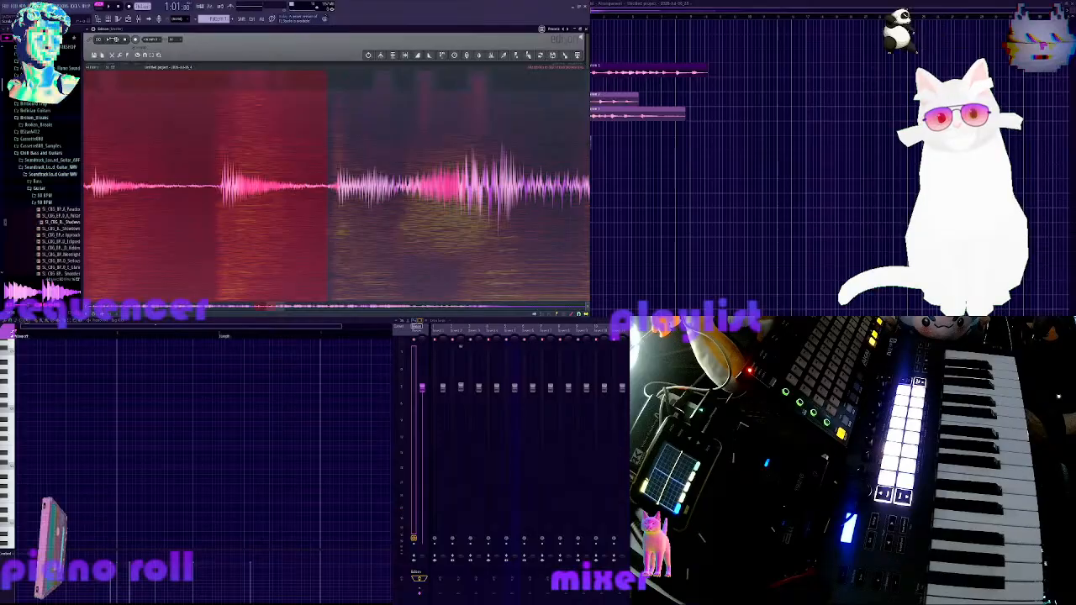
left_click(110, 41)
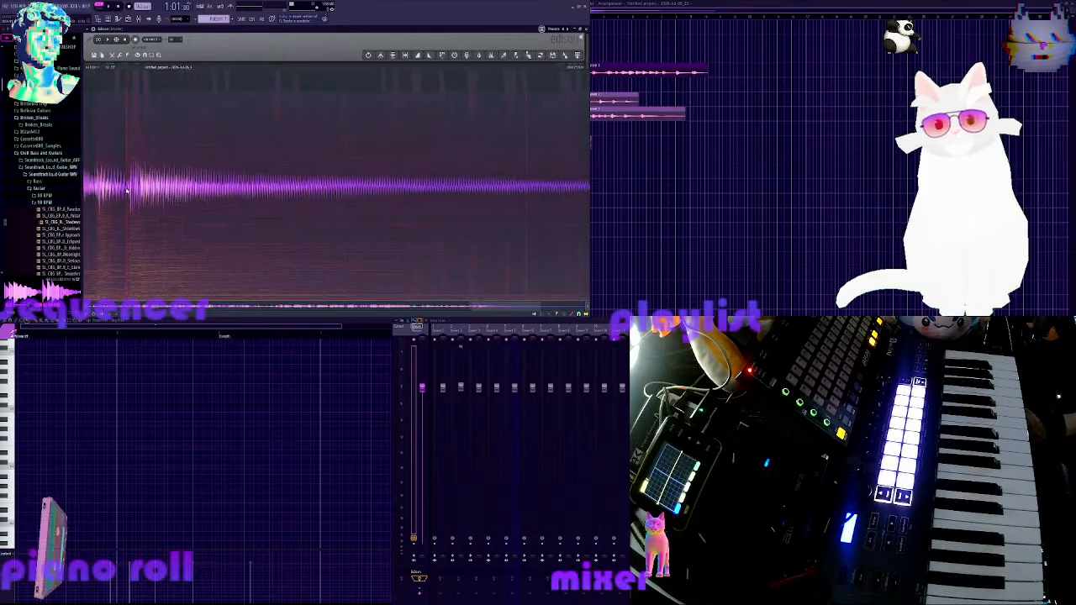
Select and play the decaying tail at the end of the recording, and clear the whole recording from Edison
left_click_drag(127, 191, 463, 545)
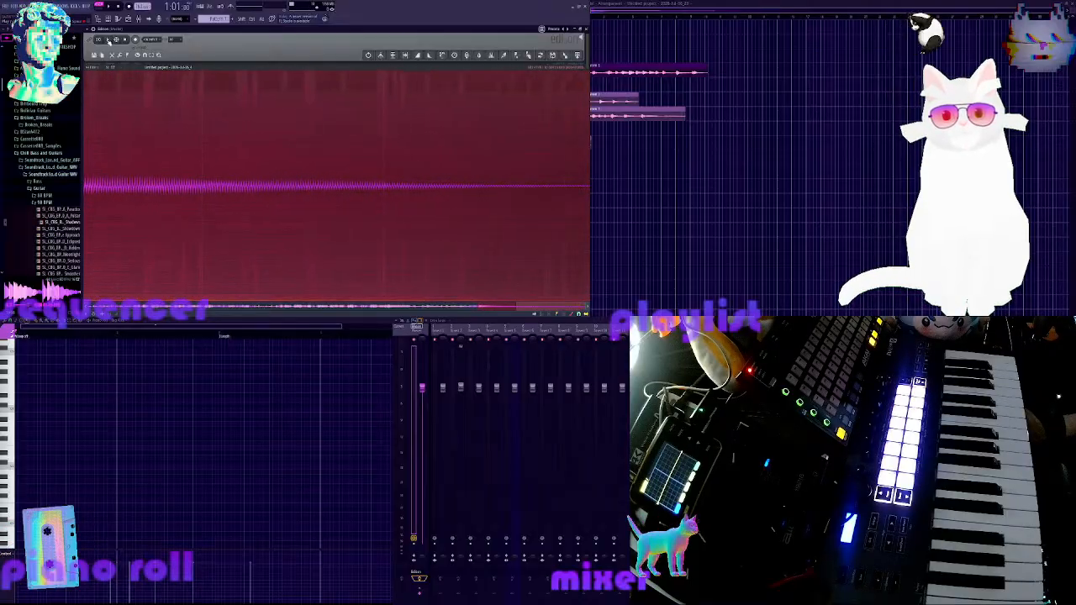
left_click(108, 40)
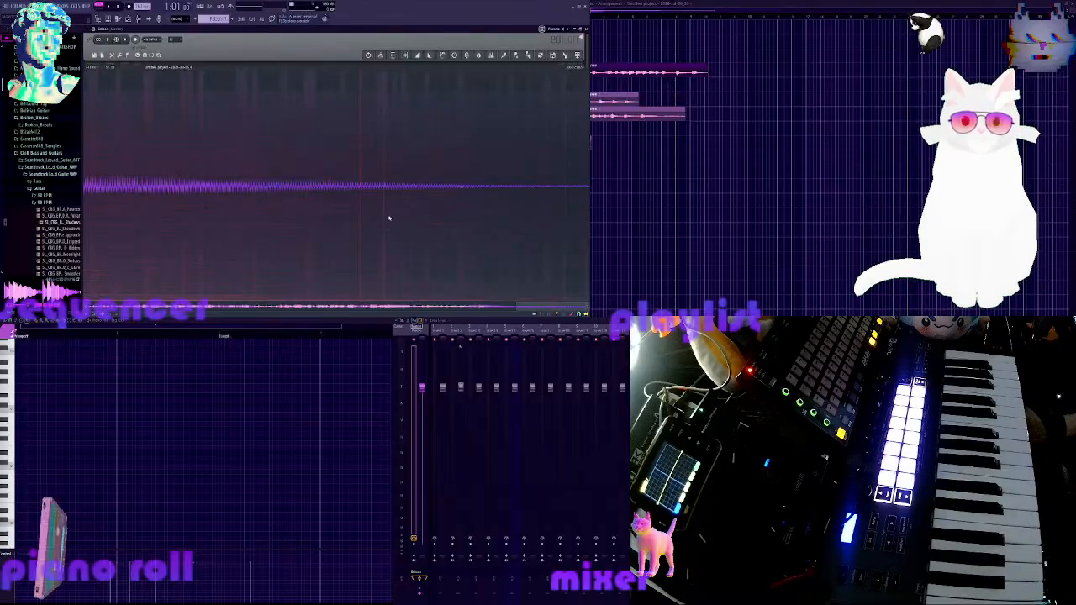
key("Delete")
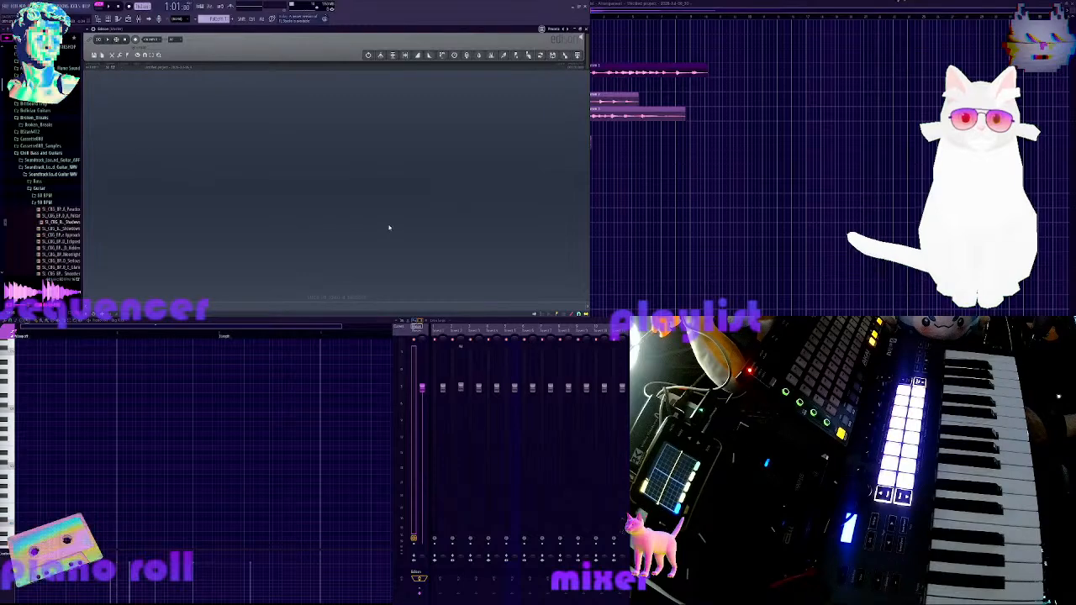
Look through the playlist tracks to review the audio clips placed on them
scroll(622, 262, "down", 3)
scroll(612, 262, "down", 2)
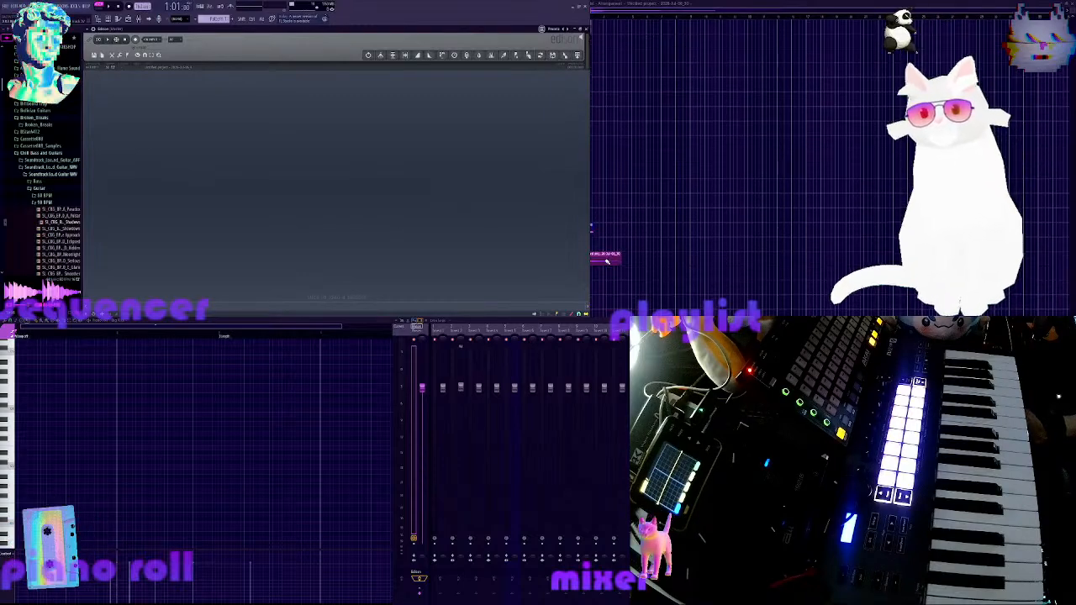
scroll(605, 262, "up", 8)
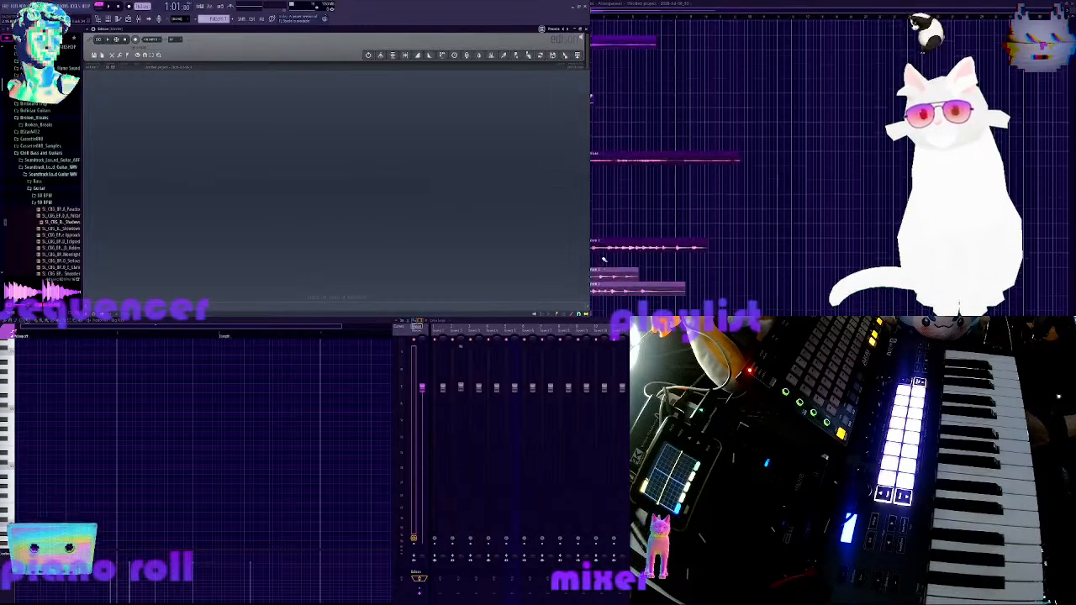
scroll(604, 261, "up", 2)
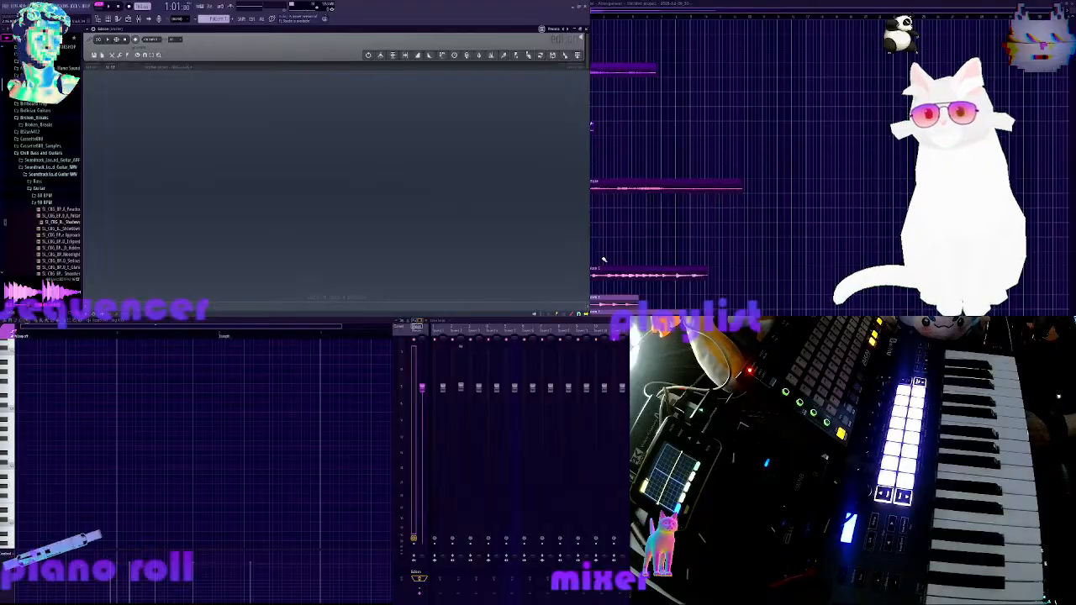
scroll(603, 261, "down", 8)
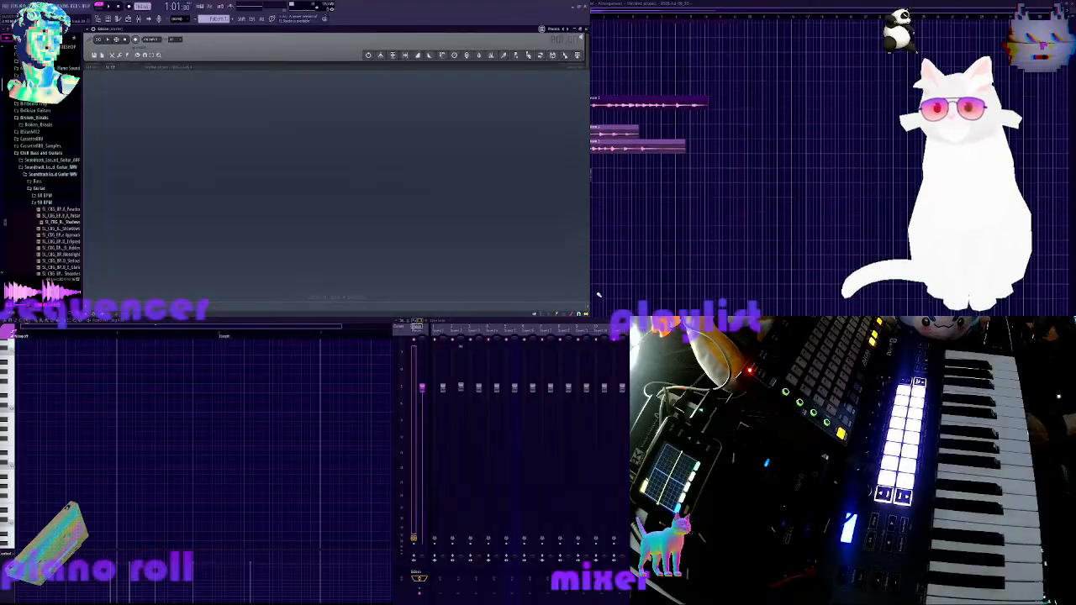
scroll(594, 311, "down", 1)
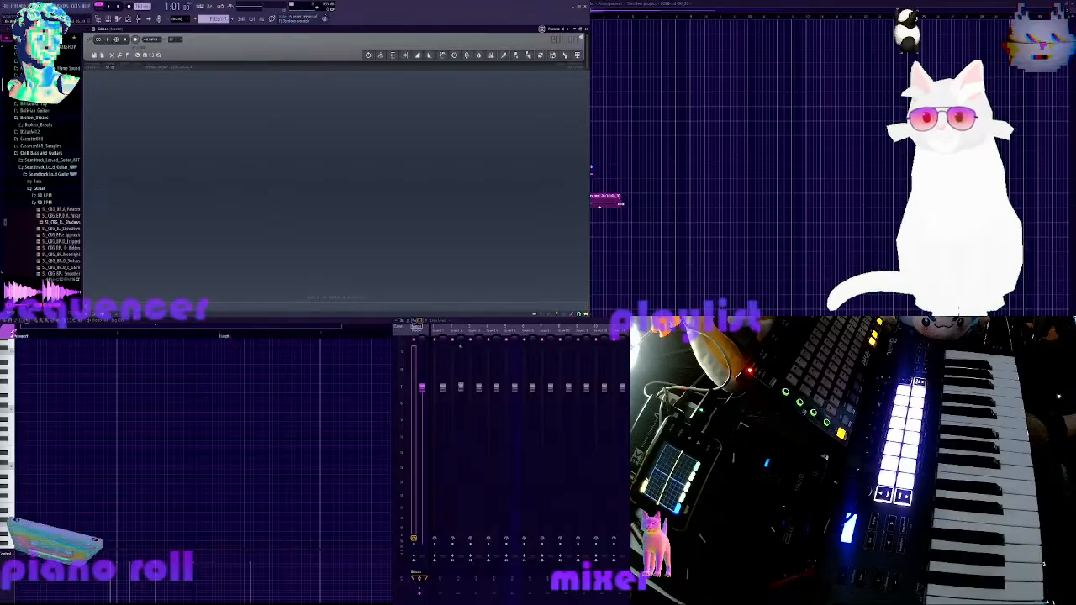
scroll(620, 203, "up", 2)
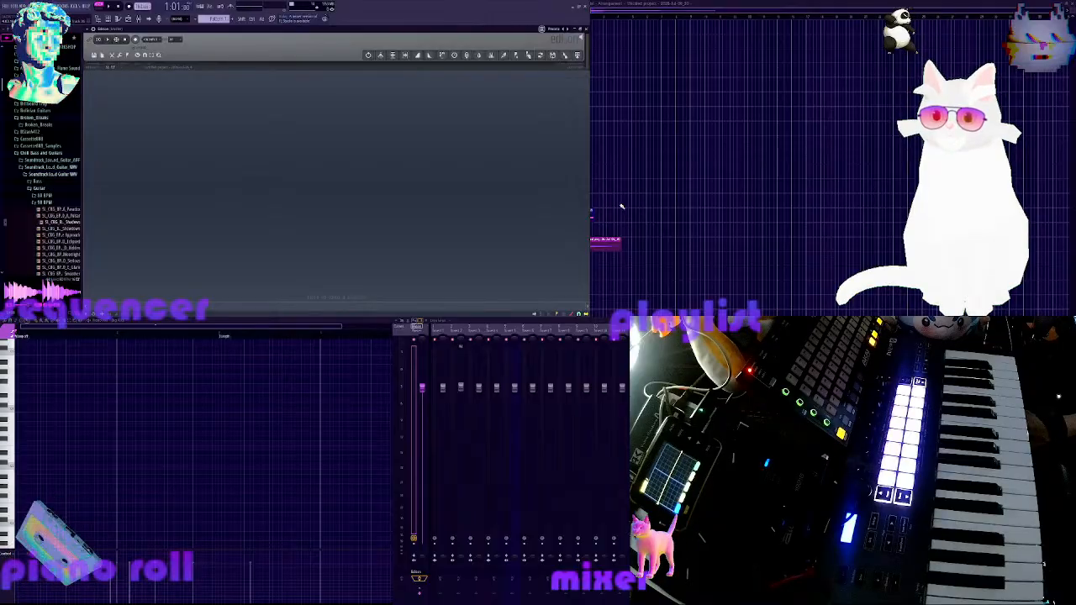
scroll(621, 206, "up", 1)
scroll(621, 206, "up", 1)
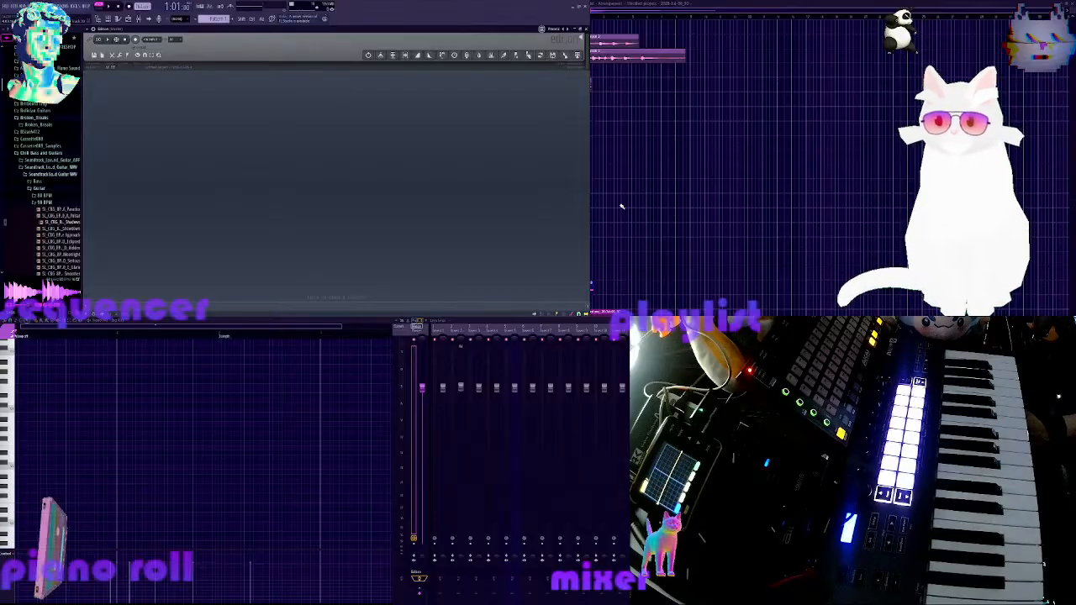
scroll(621, 206, "up", 3)
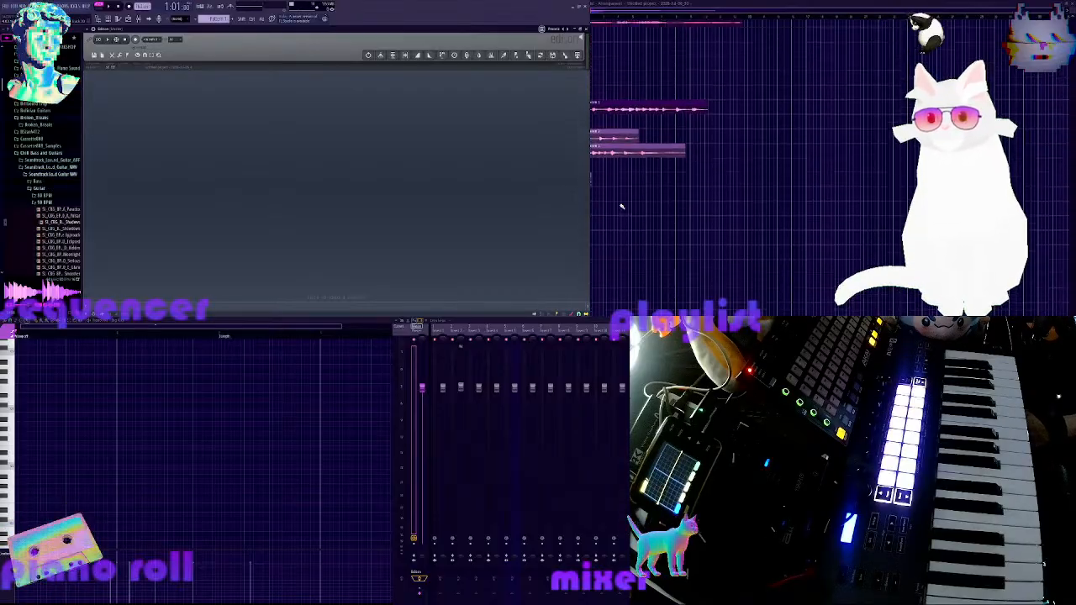
Close the empty Edison window, preview the recording in the open sampler channel, and close the channel's settings
scroll(622, 206, "up", 3)
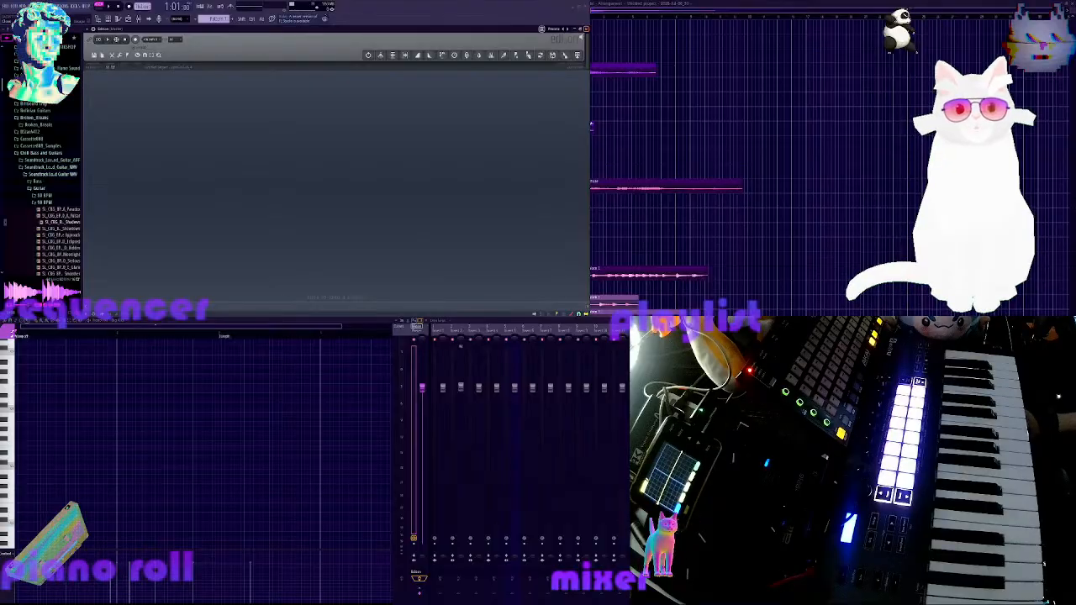
left_click(586, 29)
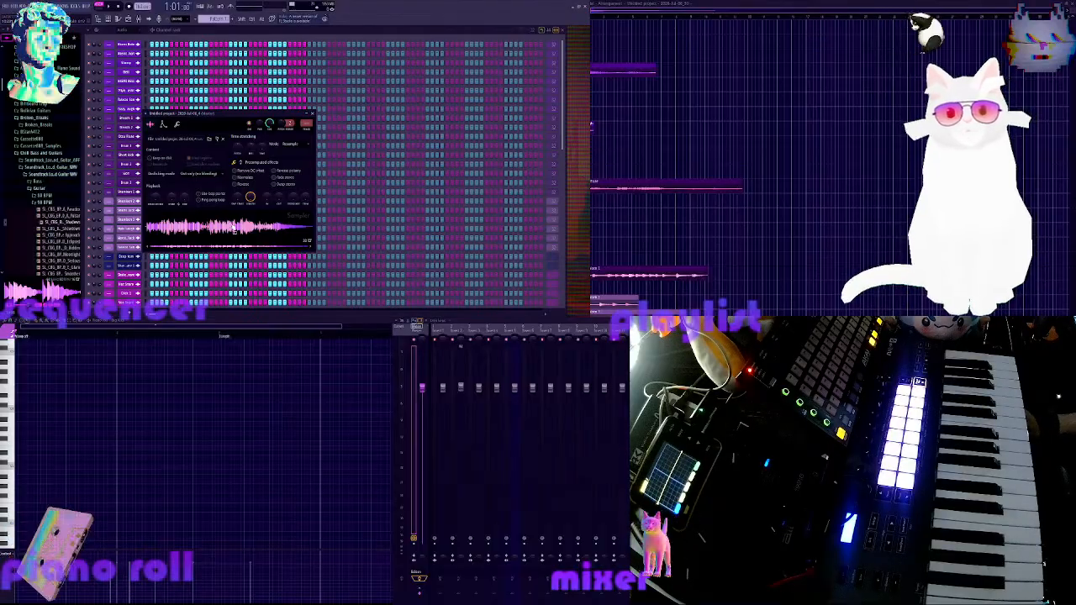
left_click(211, 241)
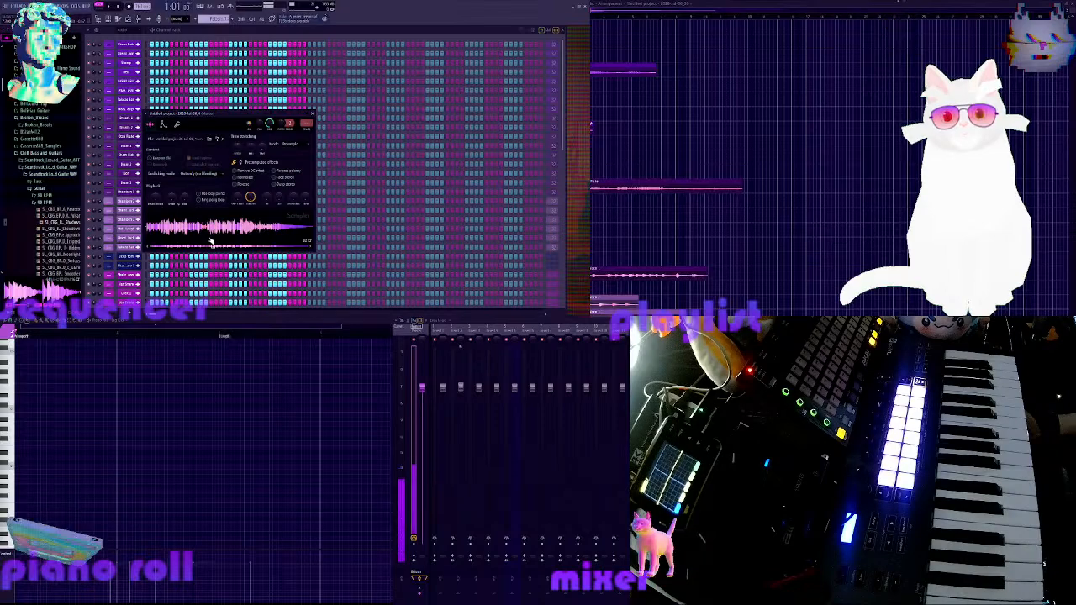
left_click(312, 115)
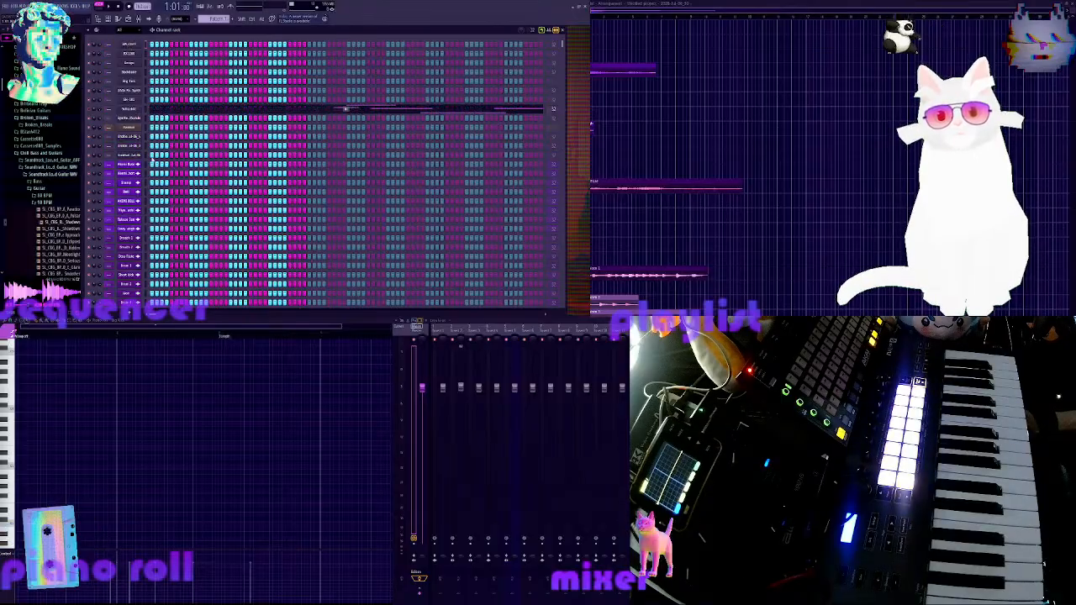
Find the unneeded recording among the untitled audio channels above the drum channels and delete its channel
scroll(138, 160, "down", 3)
scroll(139, 160, "down", 5)
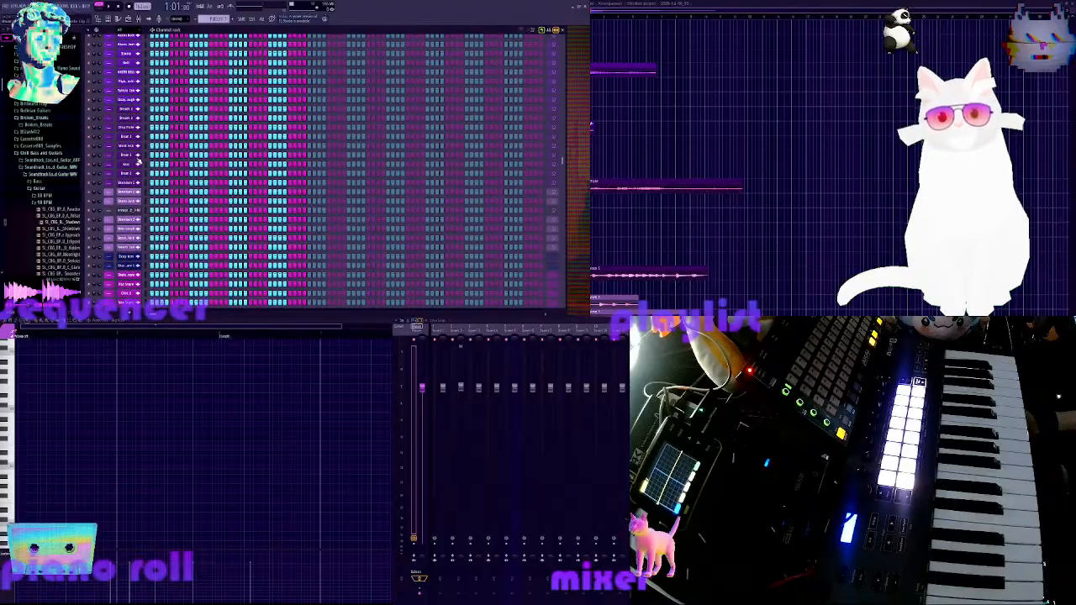
scroll(132, 165, "up", 8)
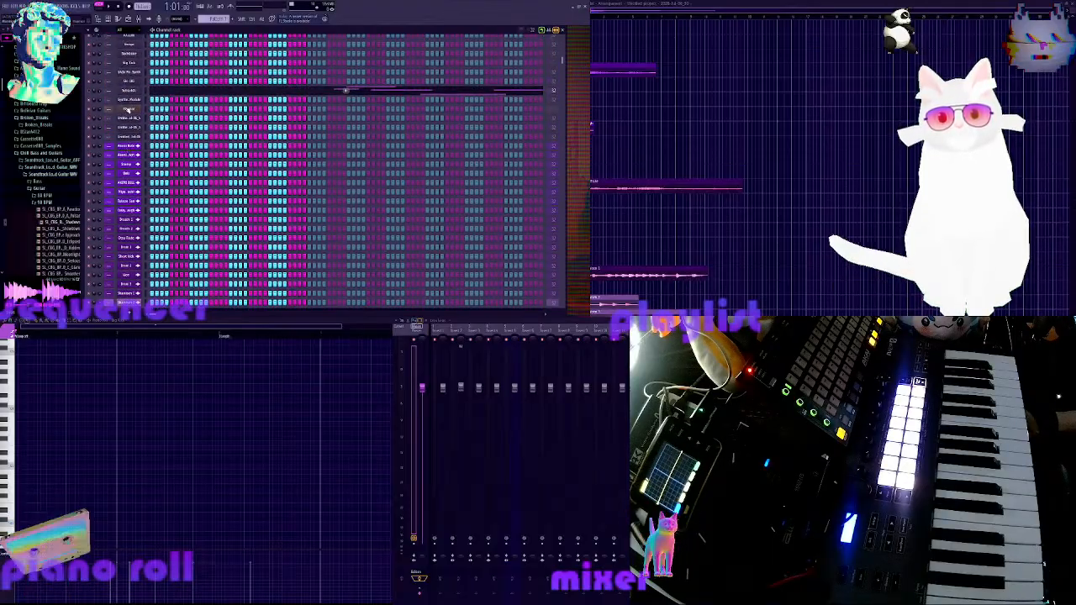
left_click(130, 119)
left_click(130, 119)
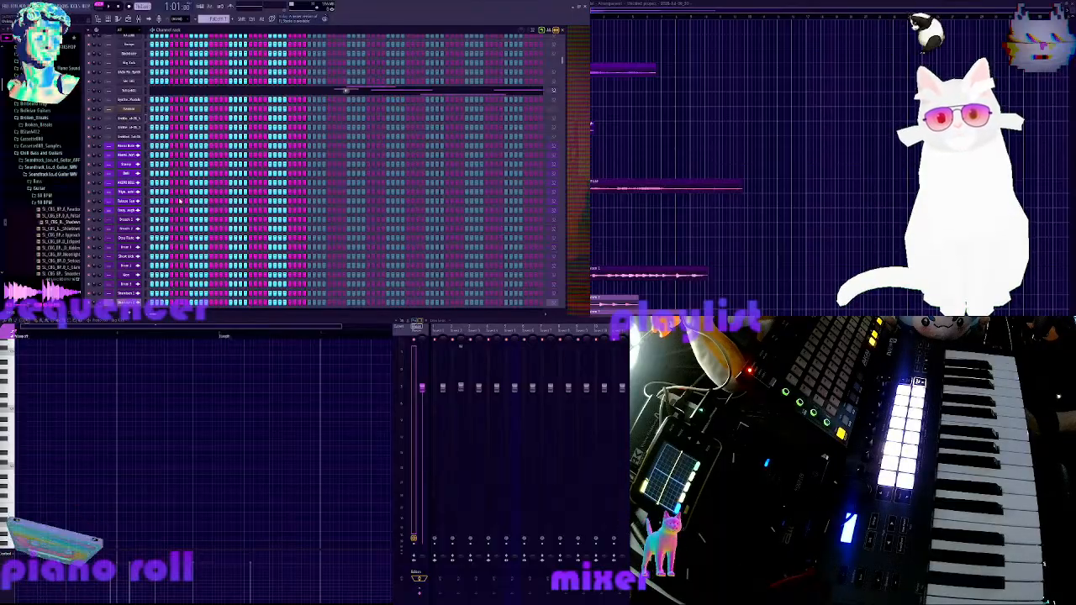
key("alt+Delete")
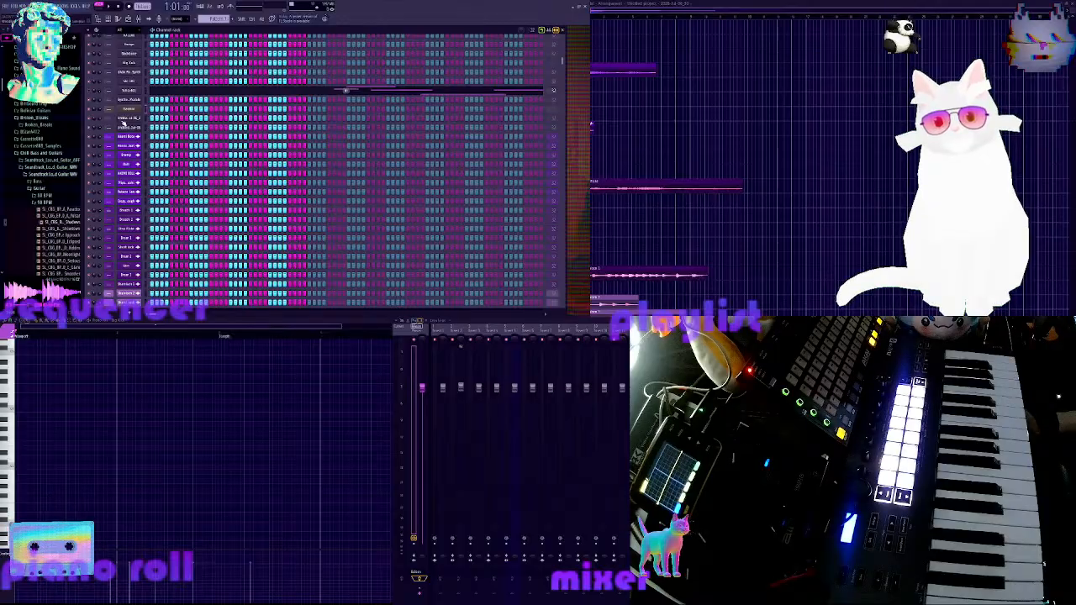
Open the settings of the remaining long recording's channel and load its sample into Edison
left_click(132, 120)
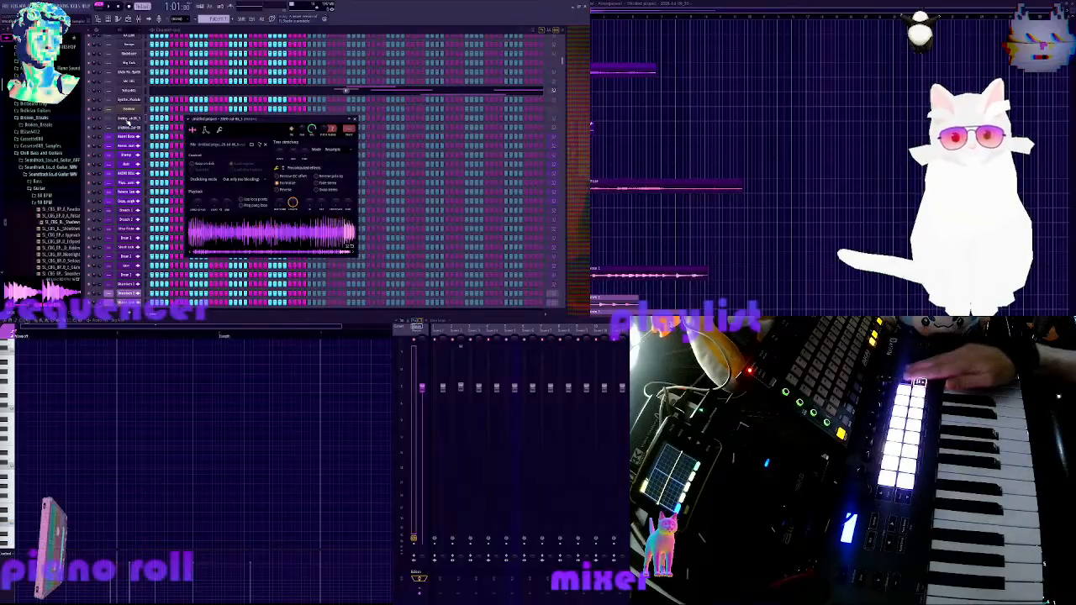
left_click(126, 123)
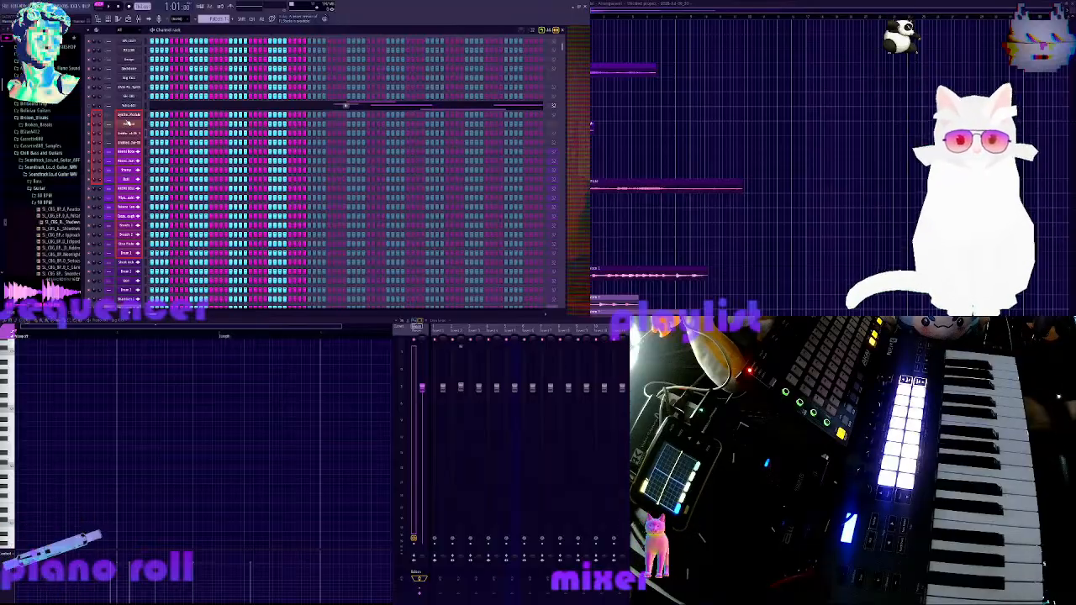
left_click(139, 134)
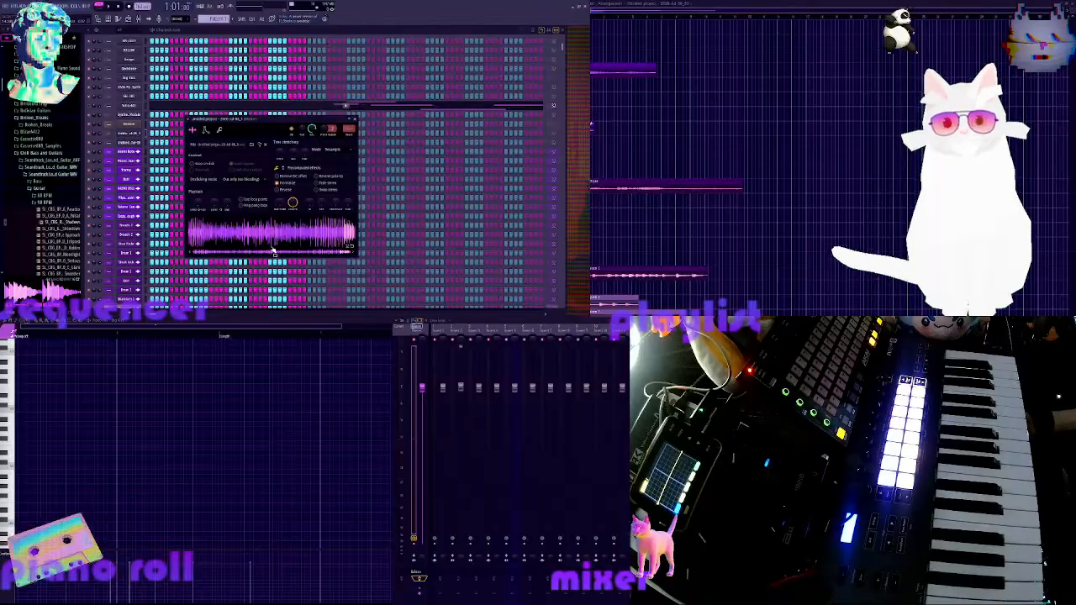
left_click(317, 242)
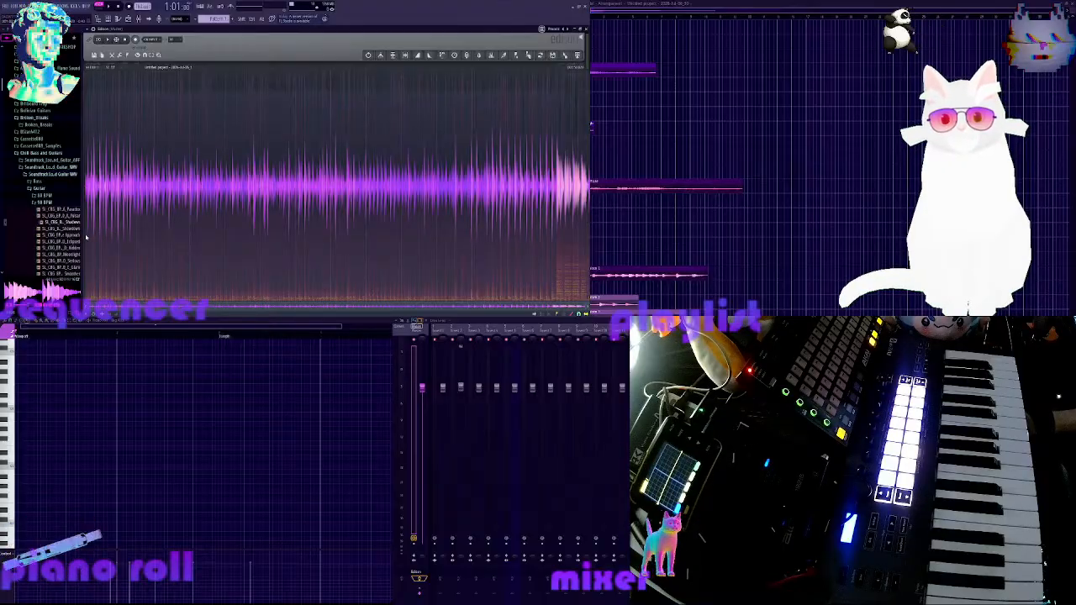
Narrow the selection to the first hit at the start of the recording and play it
left_click_drag(86, 238, 94, 237)
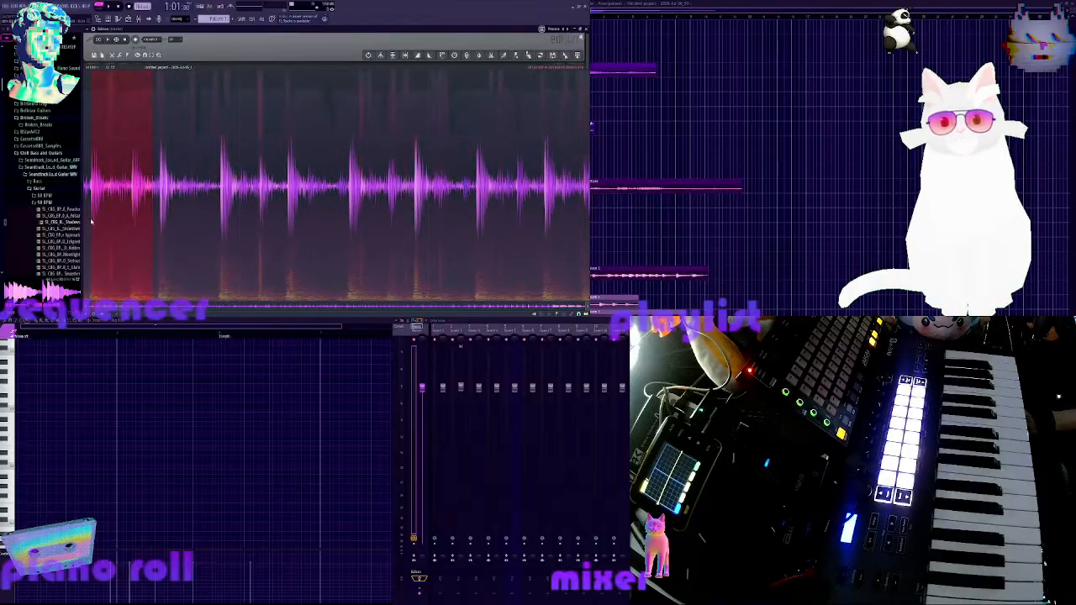
left_click_drag(91, 222, 98, 212)
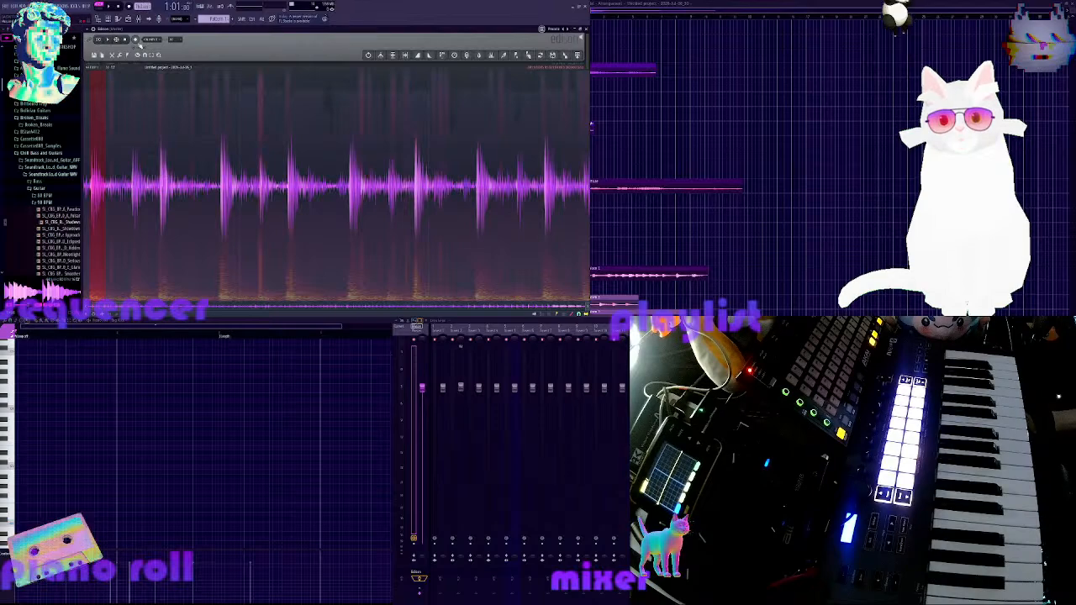
left_click(108, 39)
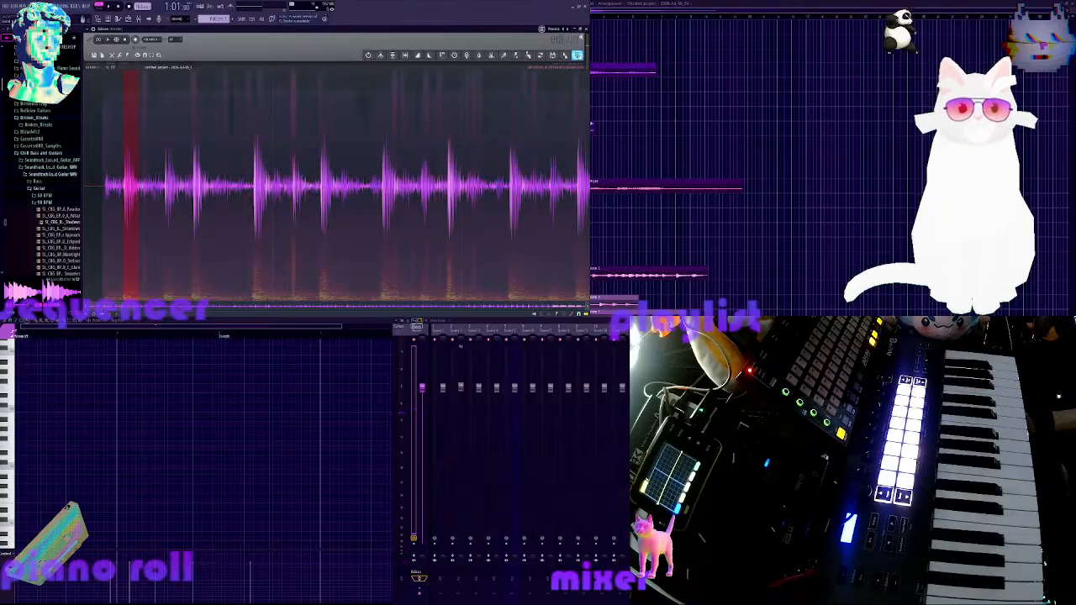
Select the loud fourth hit of the recording from its attack into its decay and play it
left_click_drag(251, 206, 272, 205)
left_click(254, 207)
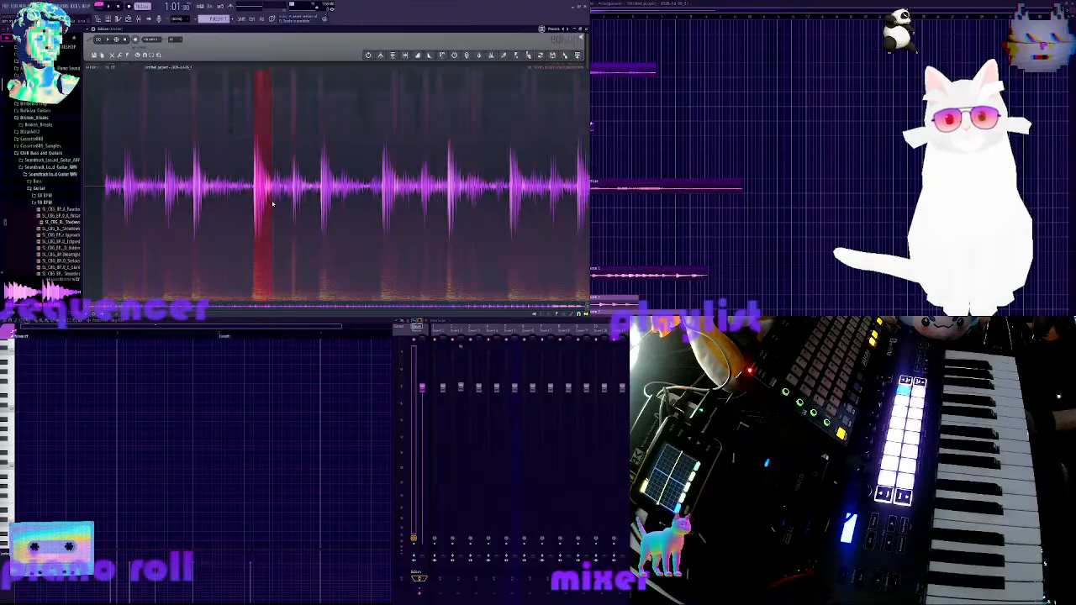
scroll(271, 203, "up", 1)
scroll(268, 202, "up", 2)
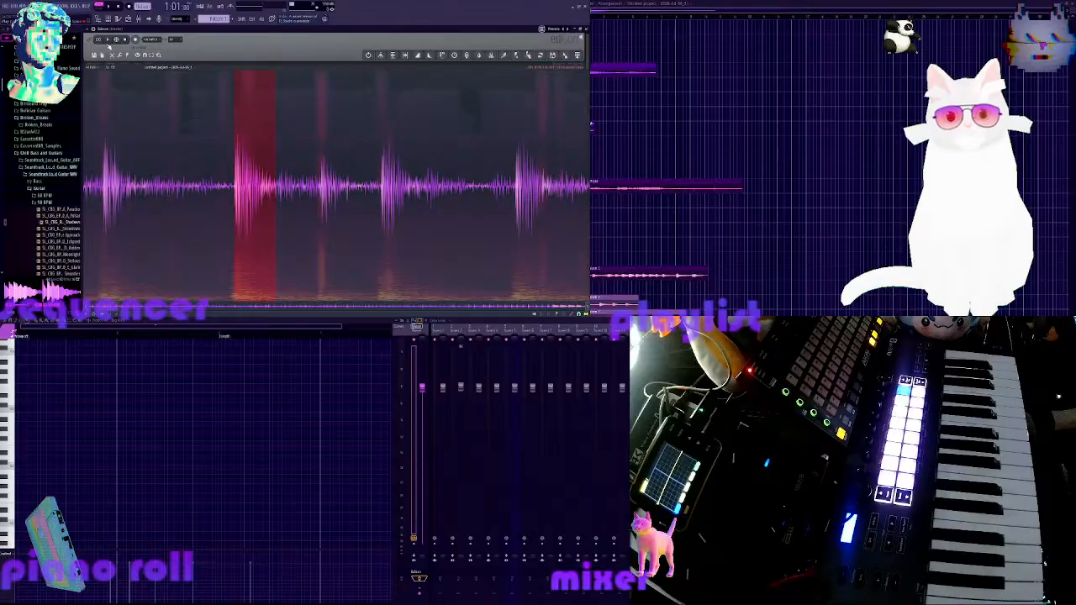
left_click(110, 40)
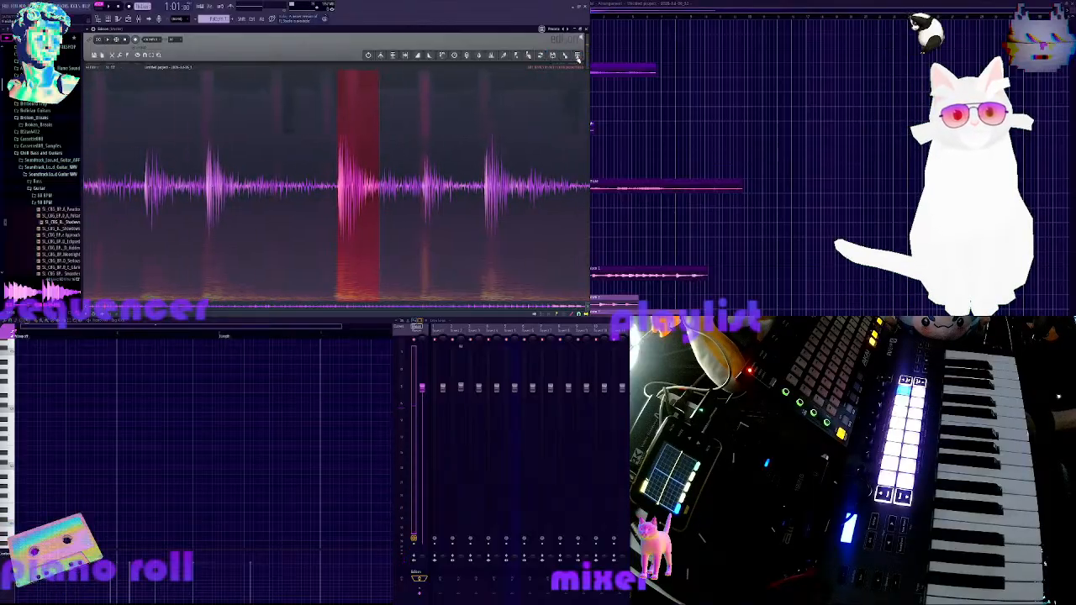
Select the softer hit right after the loud fourth hit, including its decay, and play it
left_click(422, 209)
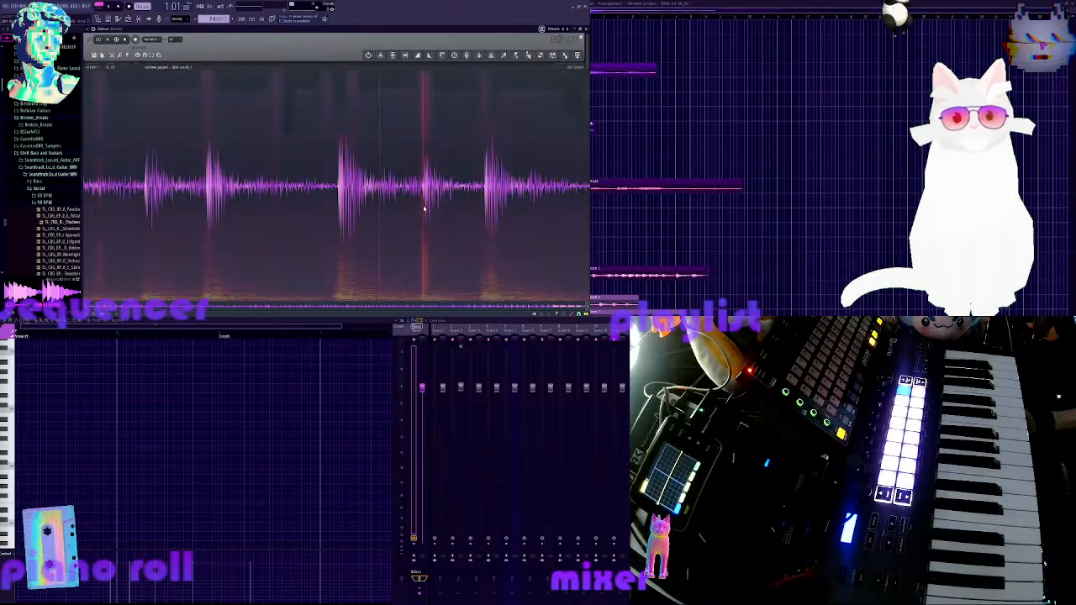
left_click_drag(422, 209, 434, 209)
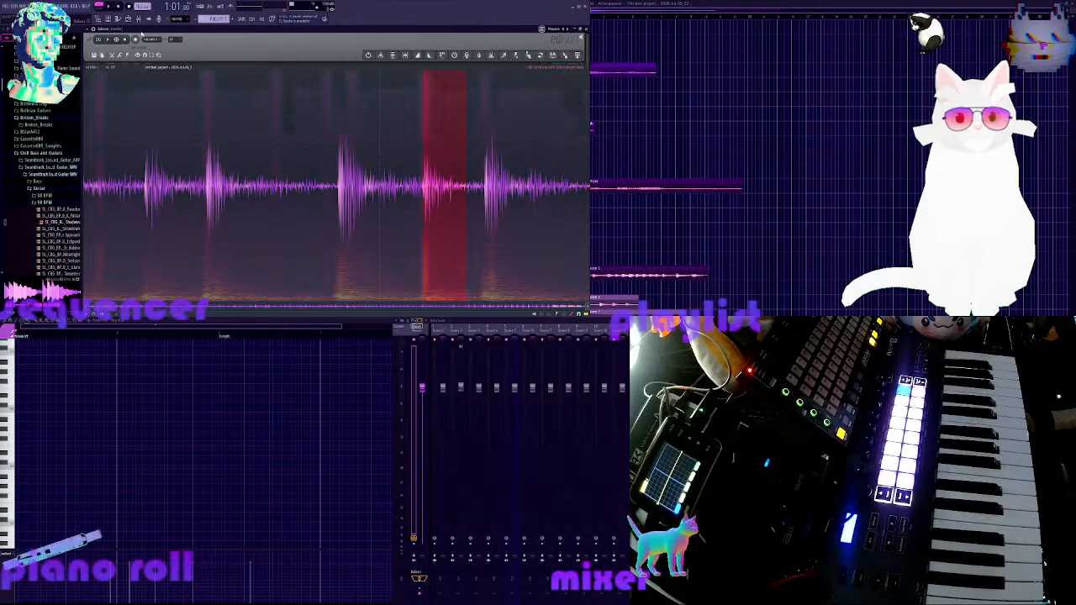
left_click(108, 40)
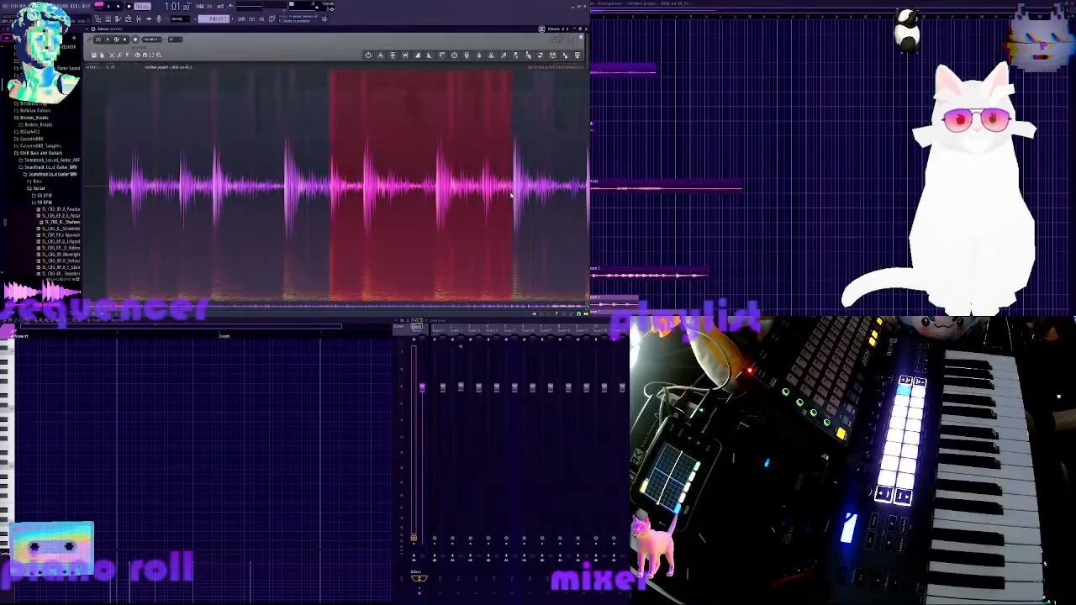
Select only the loud ninth hit of the recording, leaving out its tail, and play it
left_click_drag(513, 195, 529, 195)
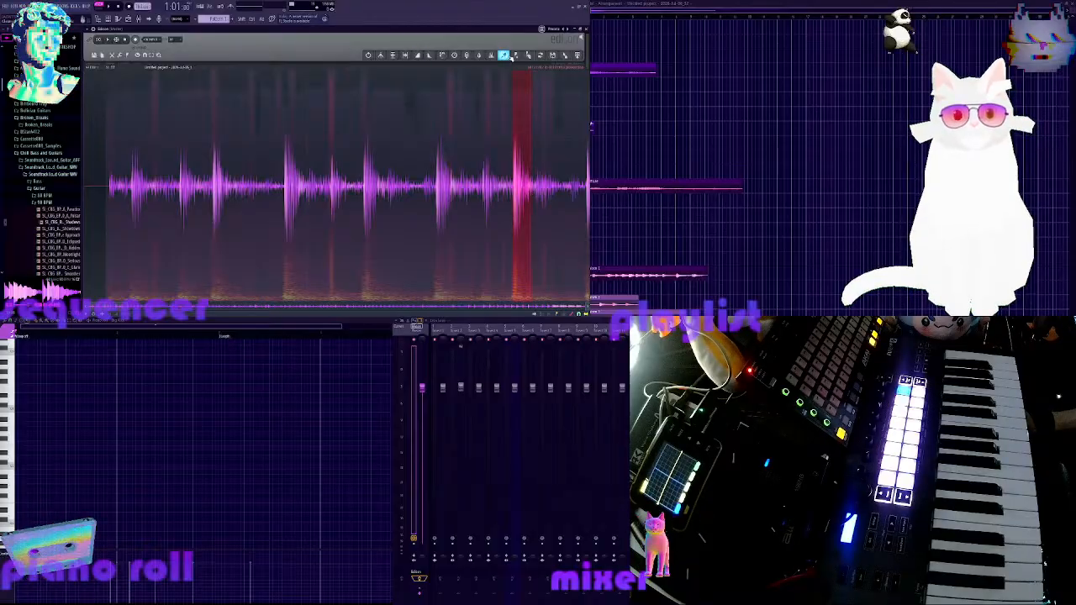
left_click(108, 40)
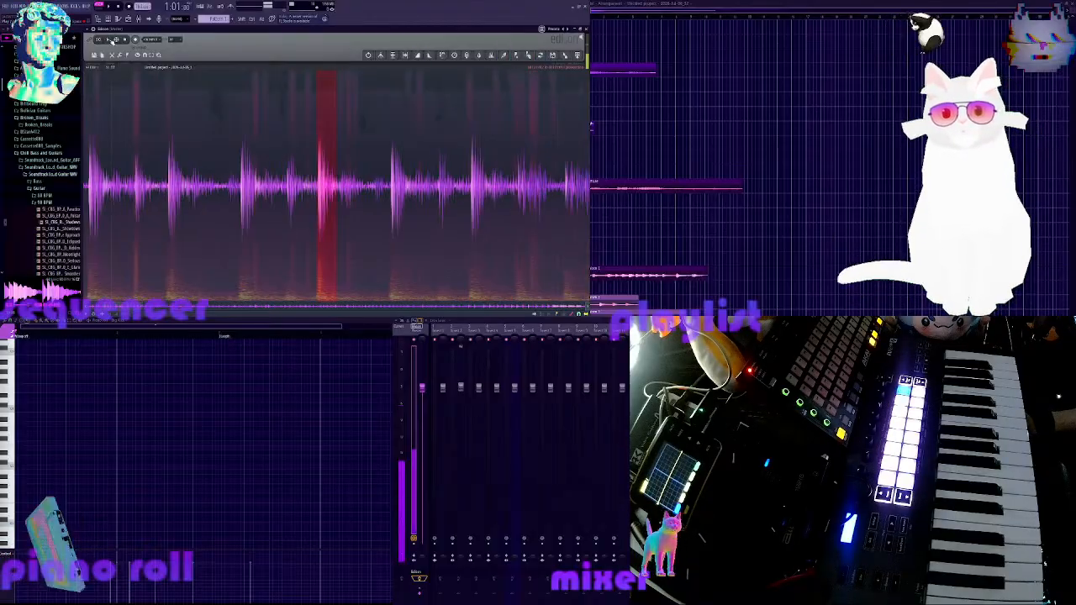
left_click(108, 39)
scroll(477, 178, "down", 2)
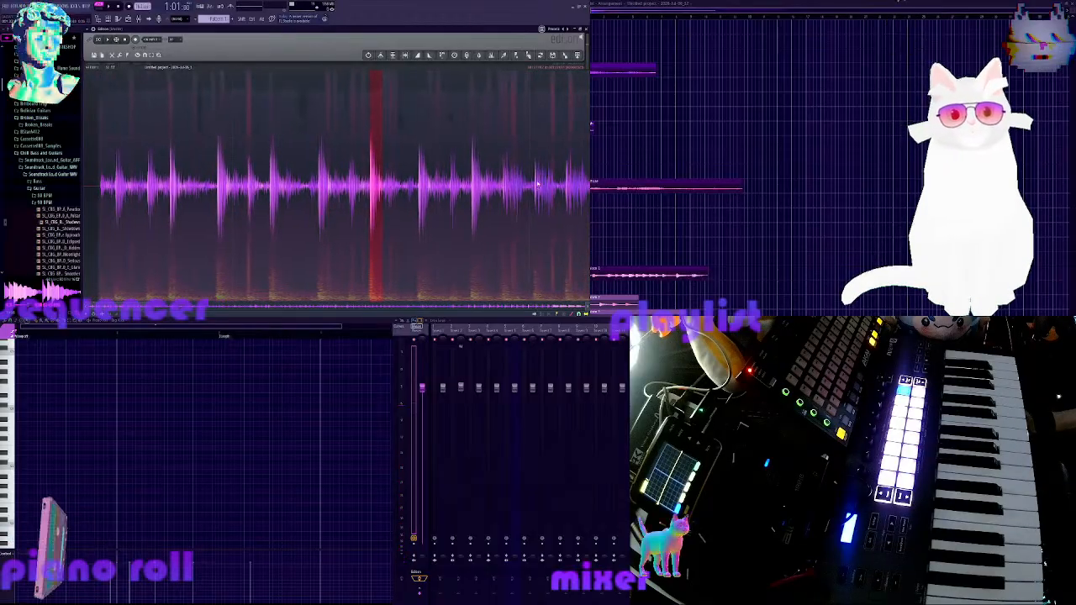
Select and play the softer double hit further along the recording, and do the same for the sustained hit directly following it
left_click_drag(535, 199, 562, 202)
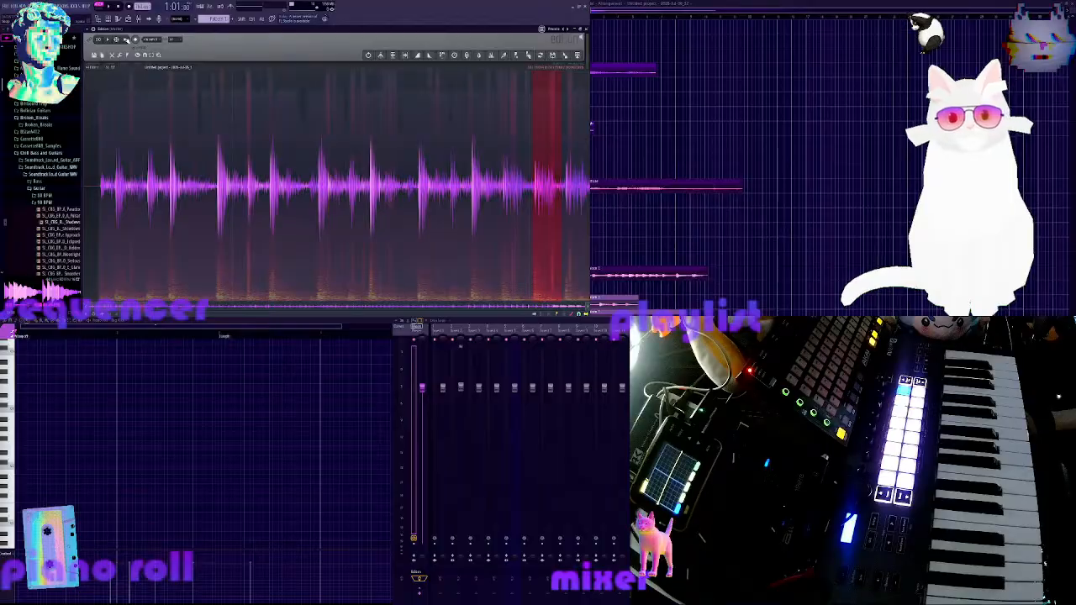
left_click(110, 39)
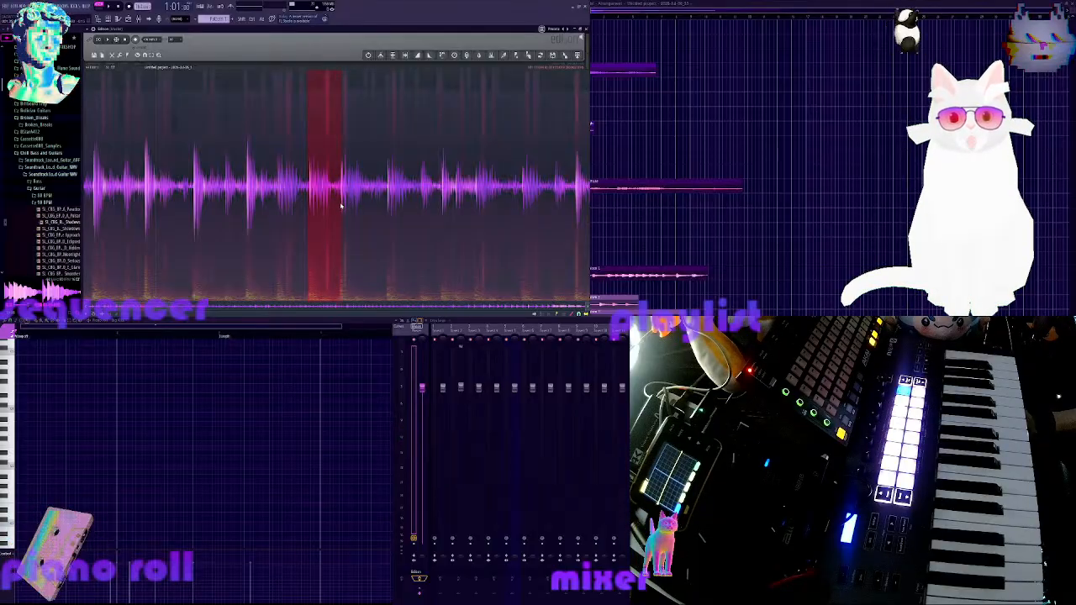
left_click_drag(340, 206, 383, 207)
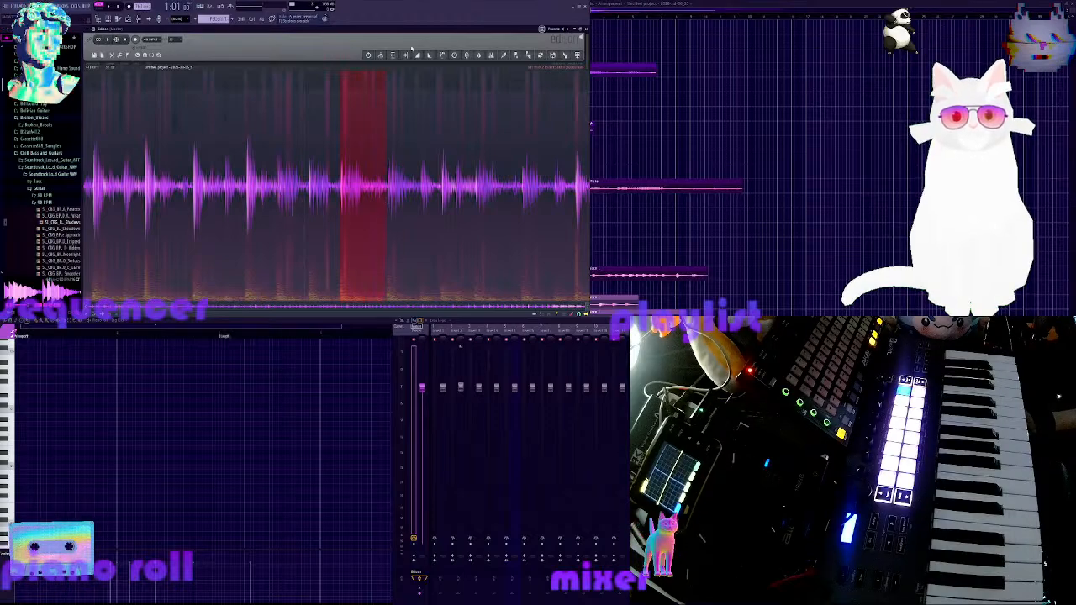
left_click(109, 41)
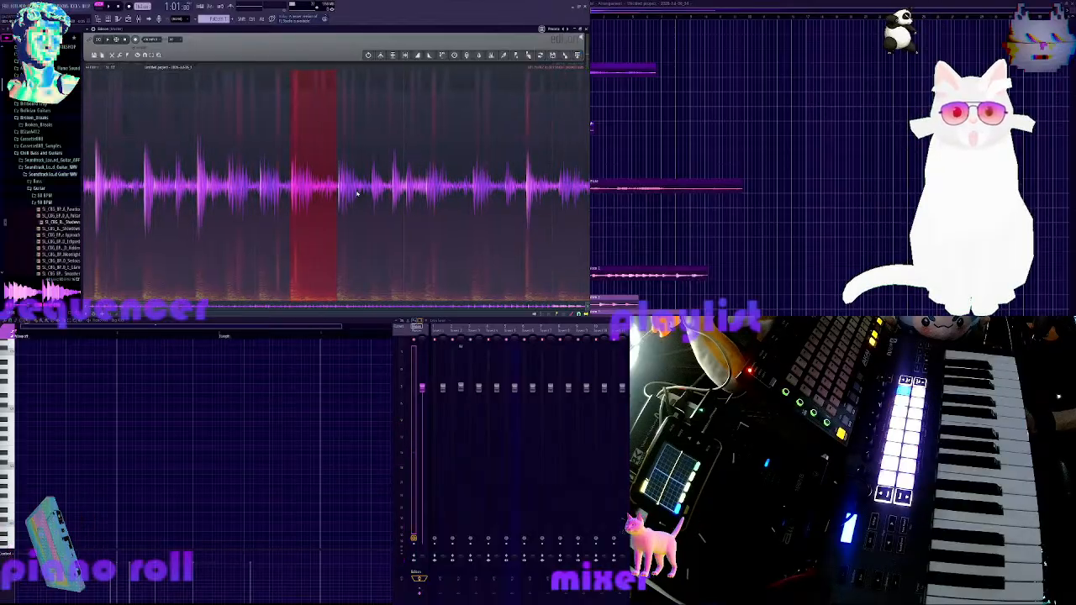
Audition two more short hits further along the recording, selecting each from its attack before playing it
left_click_drag(339, 210, 356, 210)
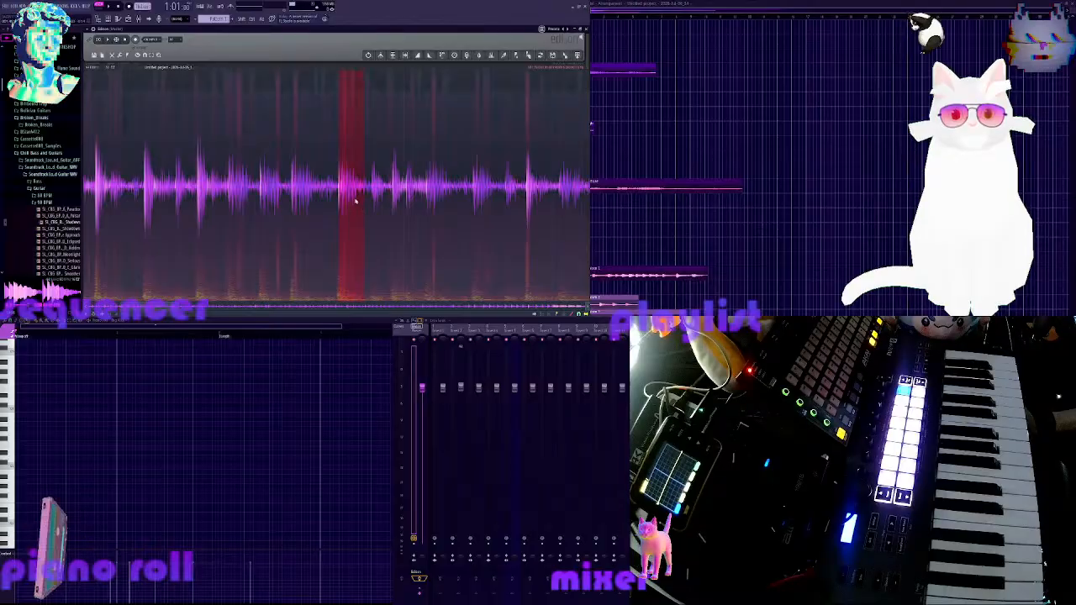
left_click(110, 40)
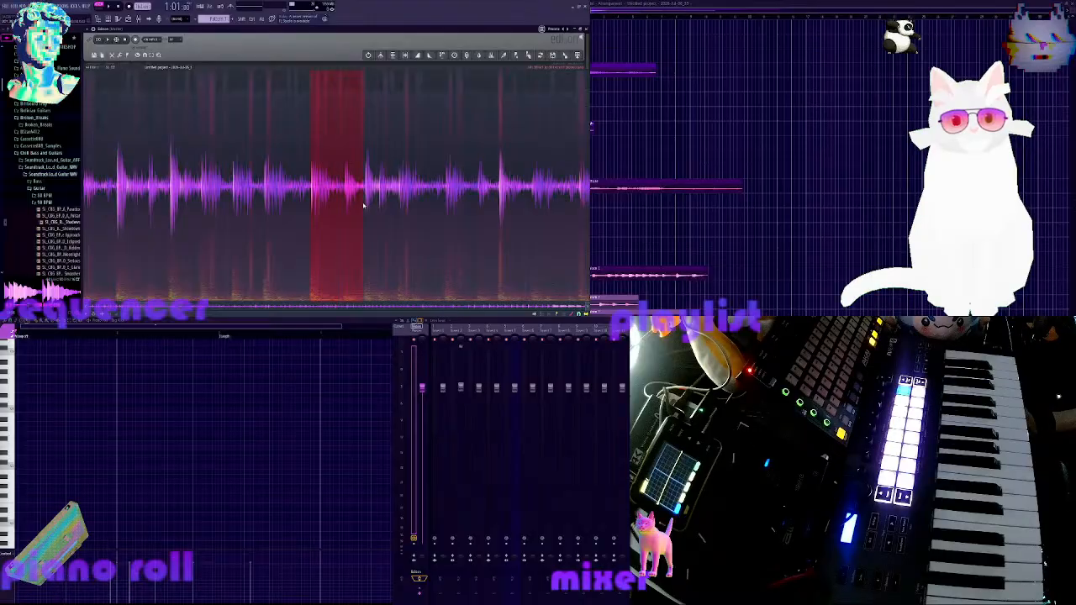
left_click_drag(365, 205, 375, 206)
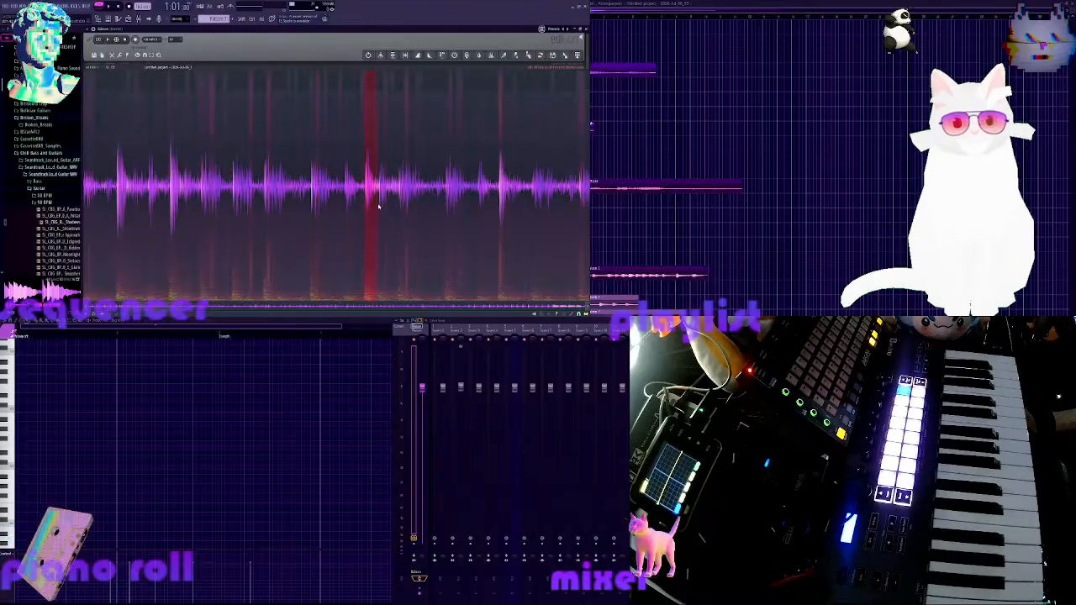
left_click(109, 40)
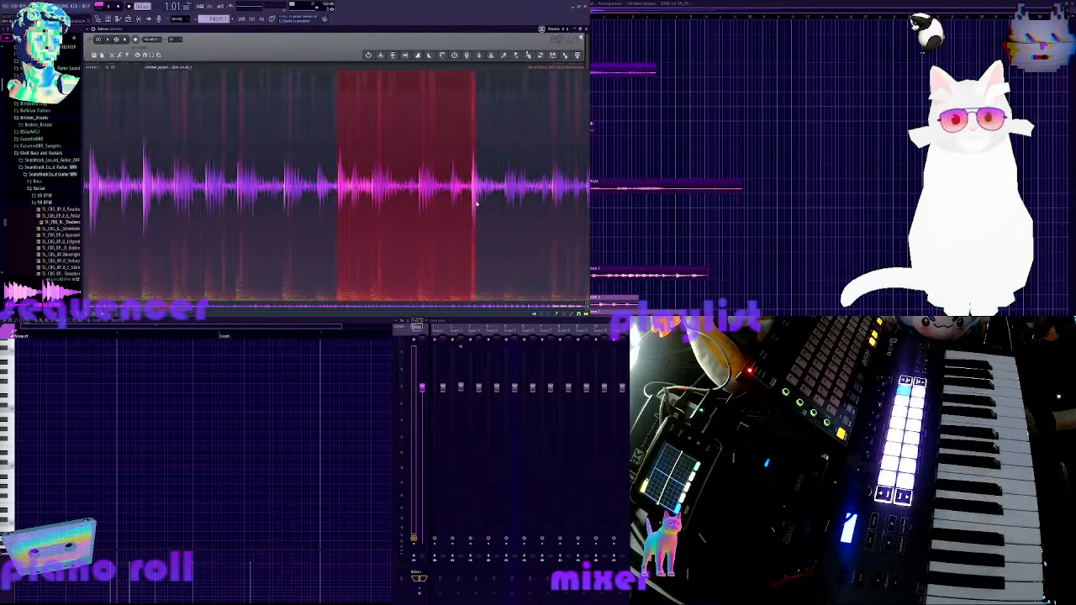
Select the sharp, loud hit after the run of softer hits, including its decay, and play it repeatedly
left_click(473, 204)
left_click_drag(475, 204, 501, 206)
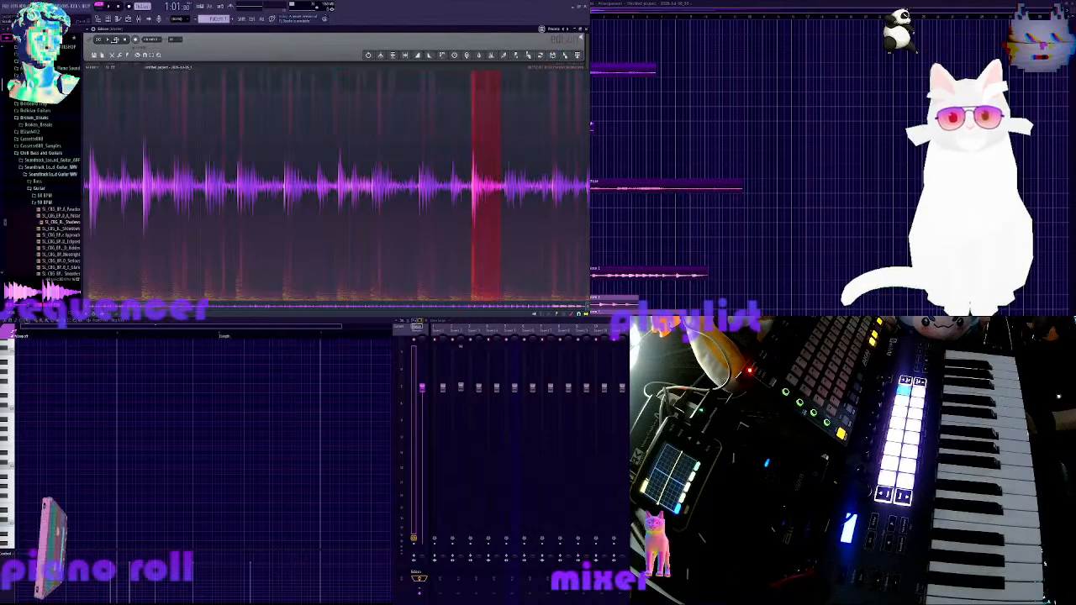
left_click(113, 40)
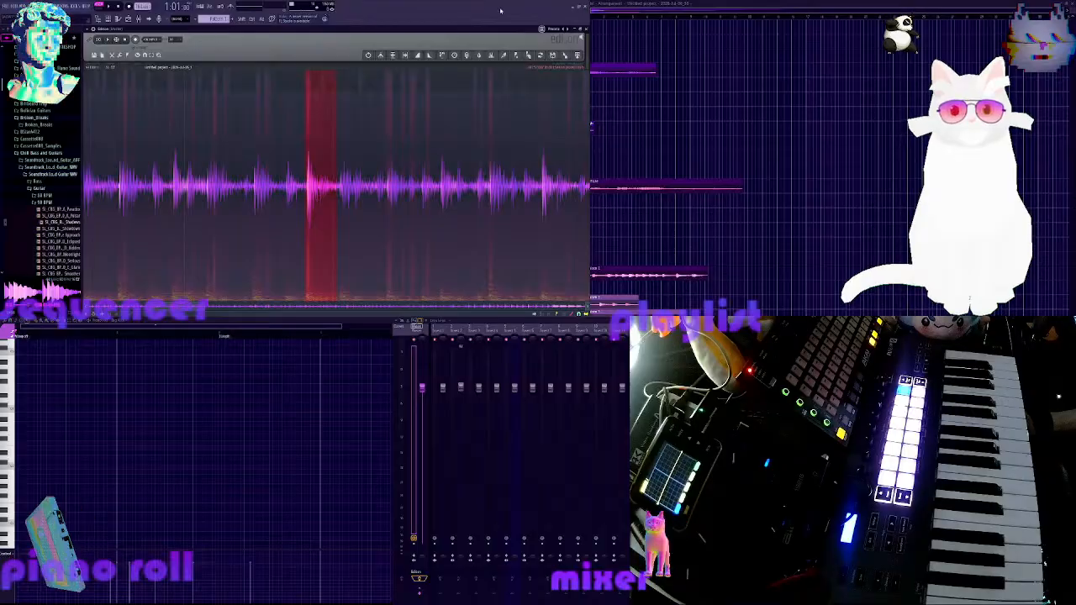
left_click(108, 44)
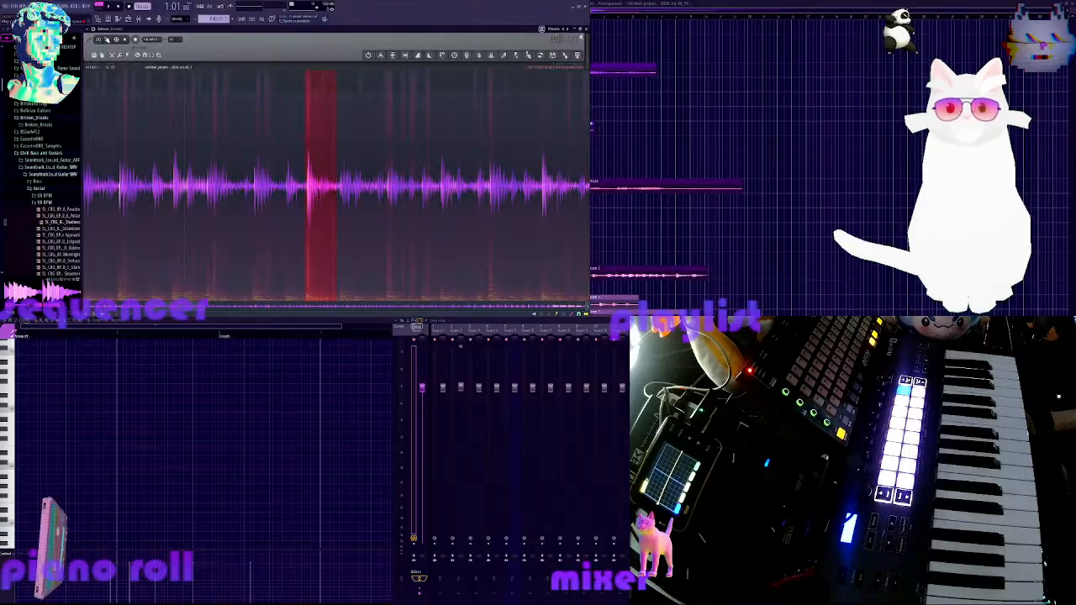
Select the softer double hit right after the loud peak in the recording and play it
left_click(373, 209)
left_click_drag(406, 209, 400, 208)
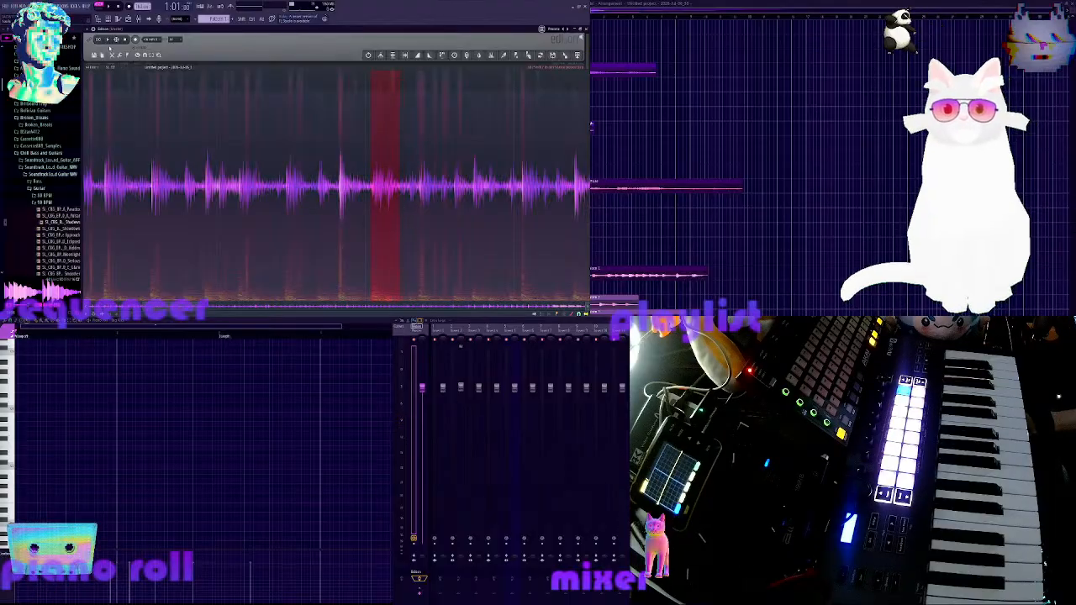
left_click(112, 44)
left_click(110, 40)
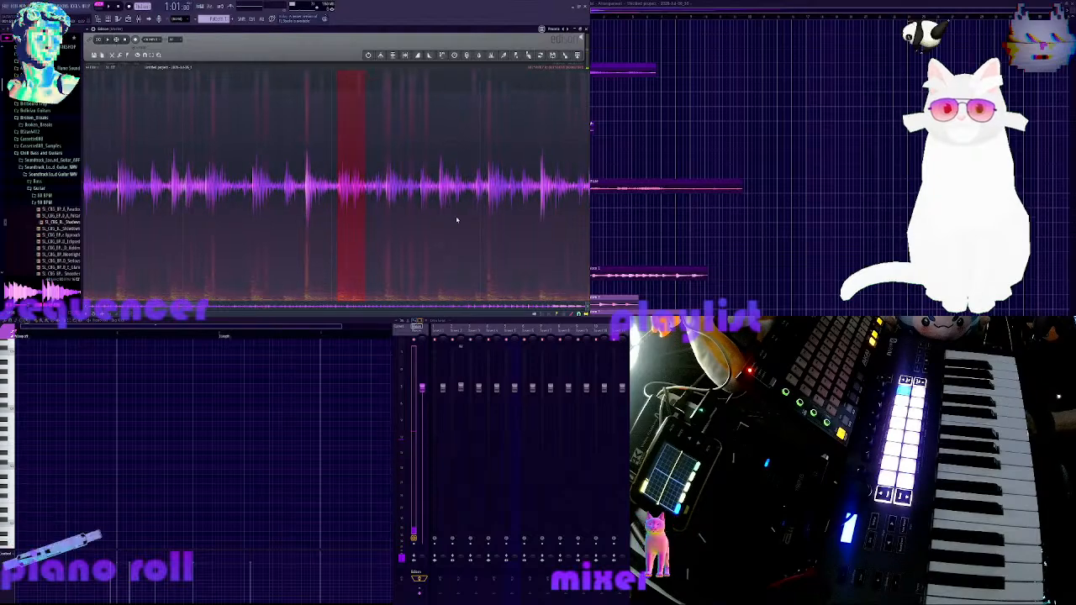
Move to a different stretch of the recording, select its tall sharp hit including the decay, and play it
left_click(540, 219)
scroll(541, 221, "down", 6)
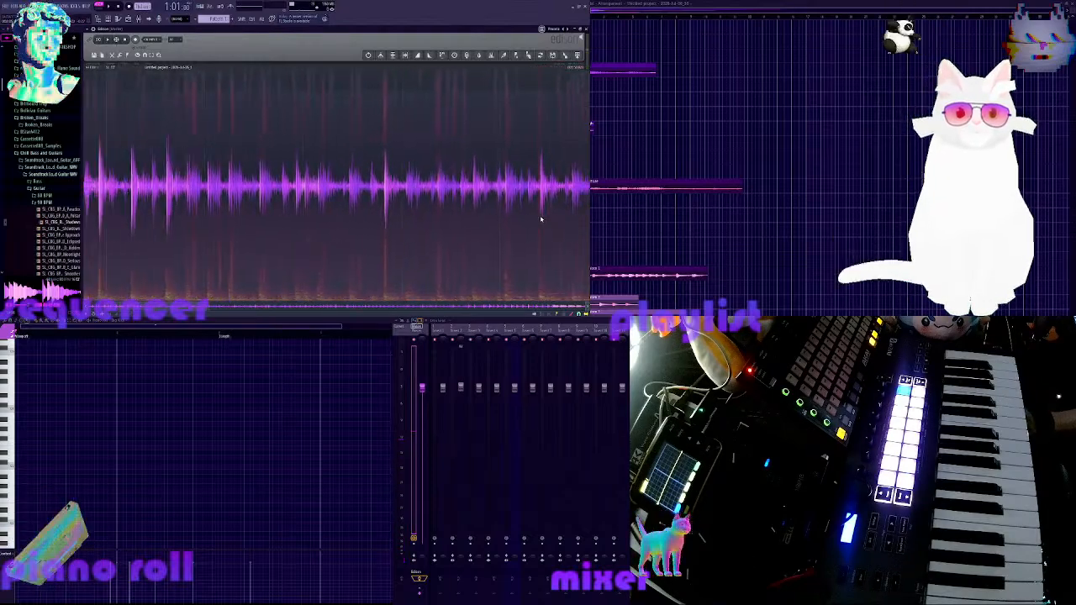
left_click_drag(210, 307, 327, 307)
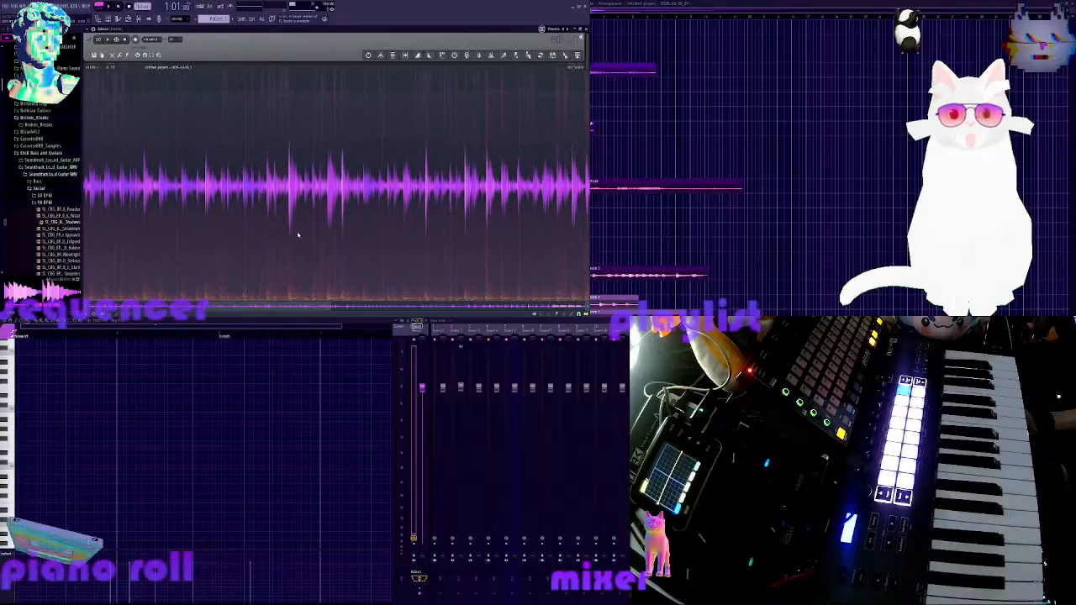
left_click(289, 227)
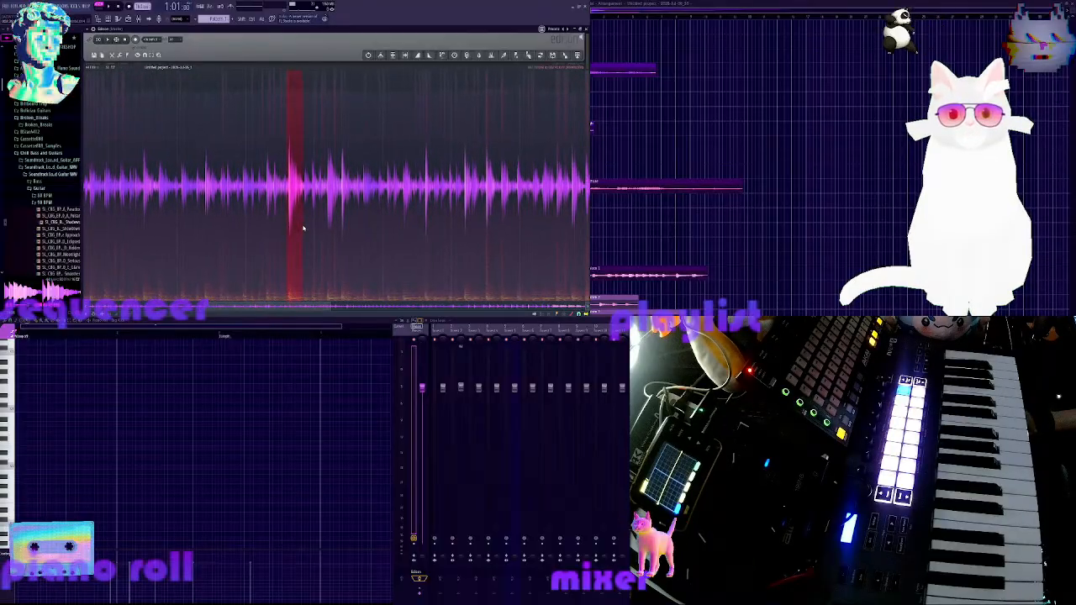
left_click(109, 38)
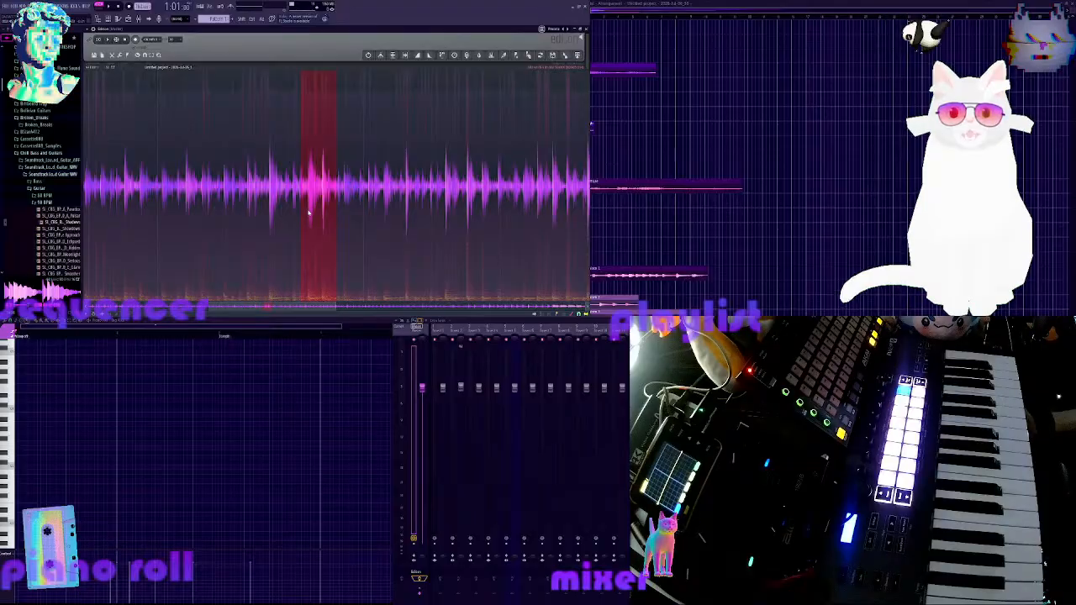
Select the stretch from the tall hit up to the start of the next dense double hit and play it on loop
left_click_drag(308, 213, 284, 213)
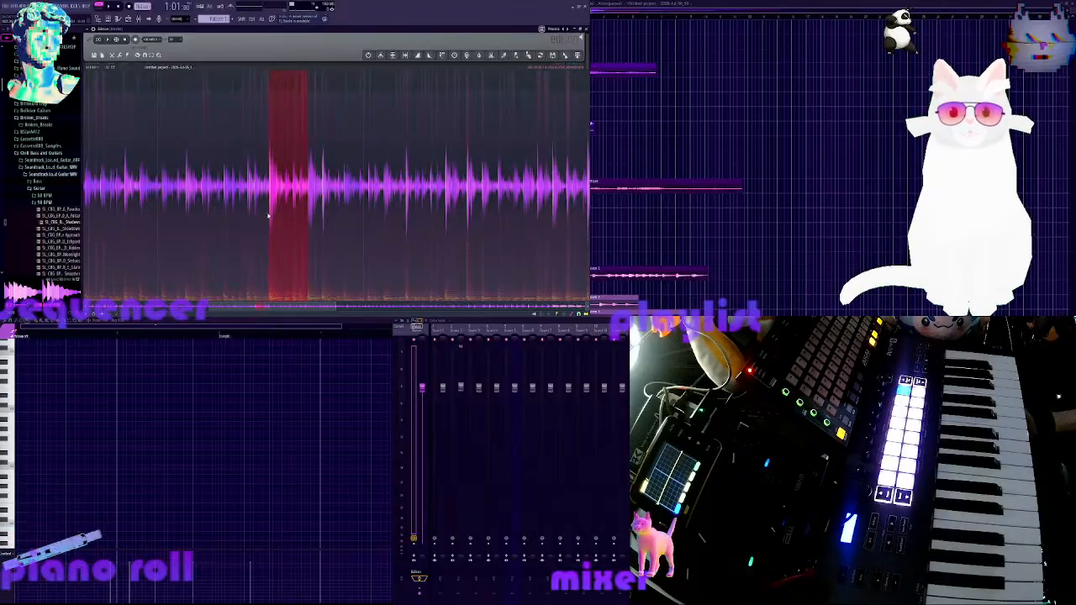
left_click(106, 41)
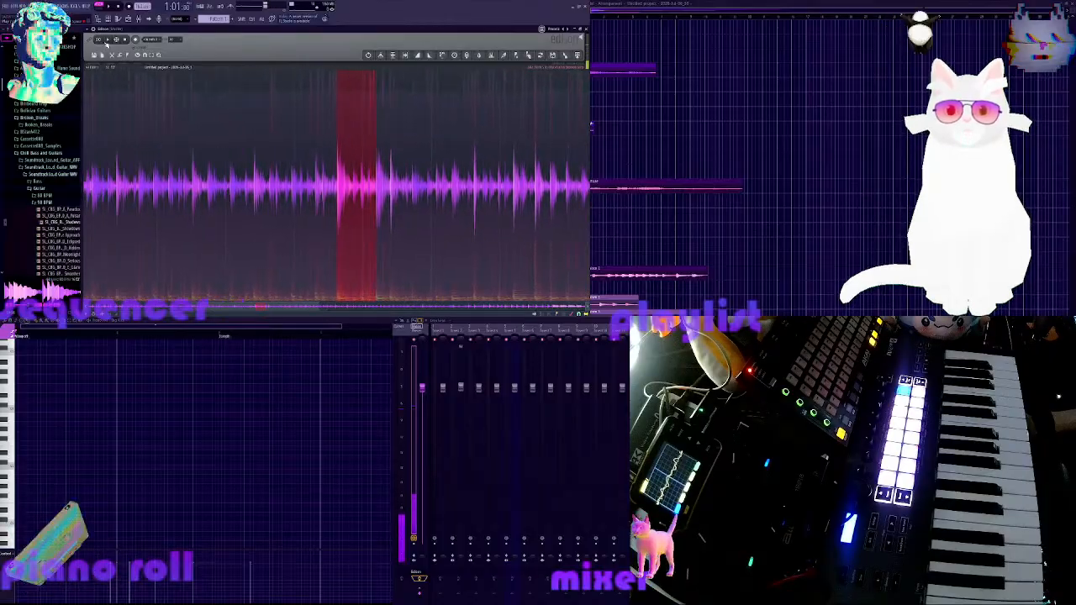
left_click(106, 41)
left_click(98, 40)
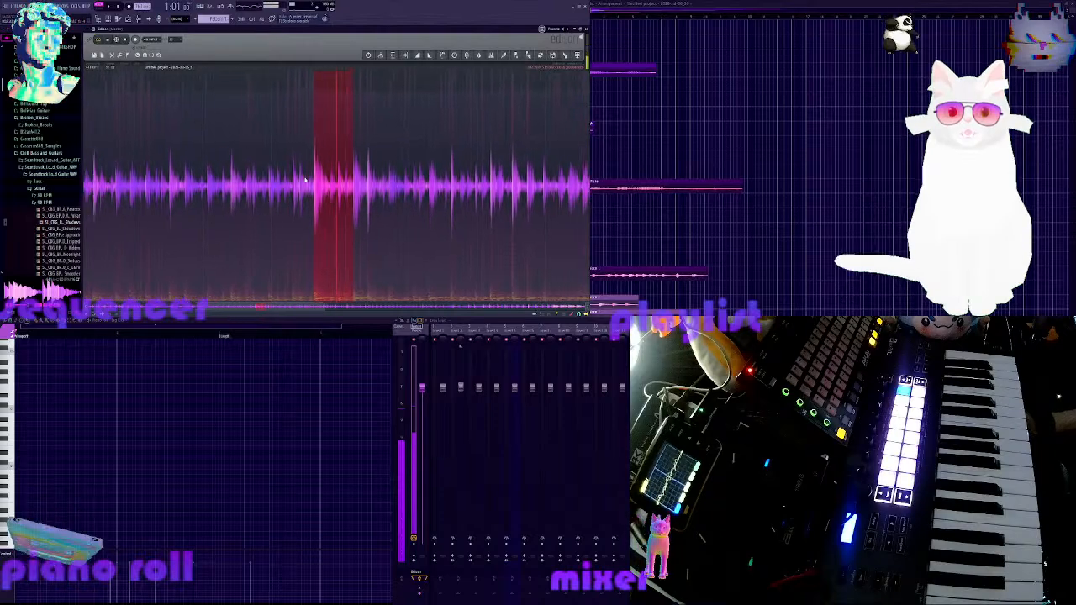
Near the recording's end, loop one short sharp hit, and do the same for the first sustained hit, selected through its tail
left_click_drag(342, 206, 461, 206)
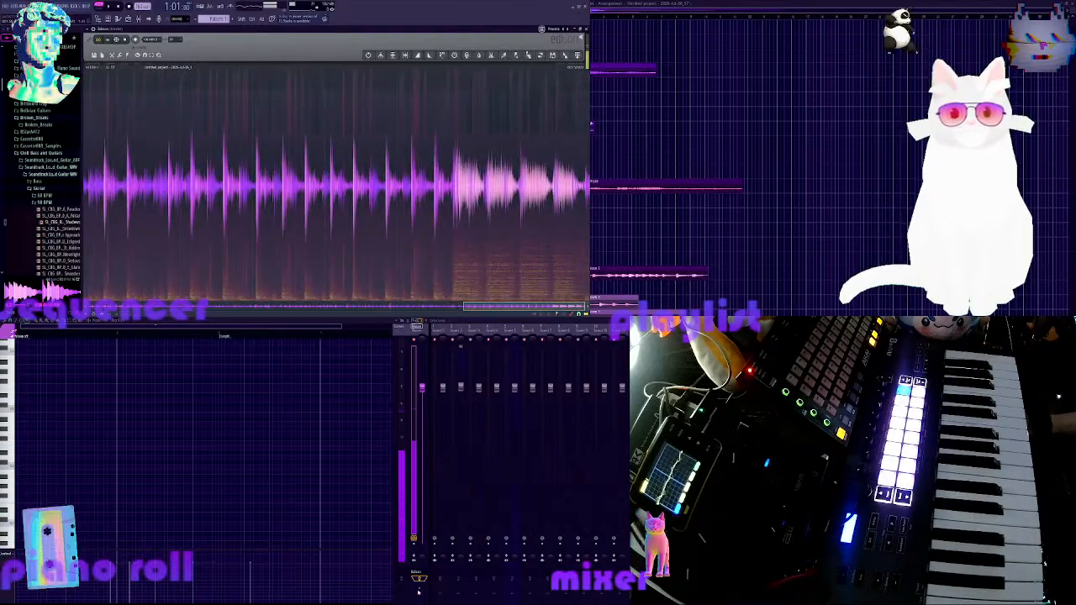
left_click_drag(303, 243, 322, 245)
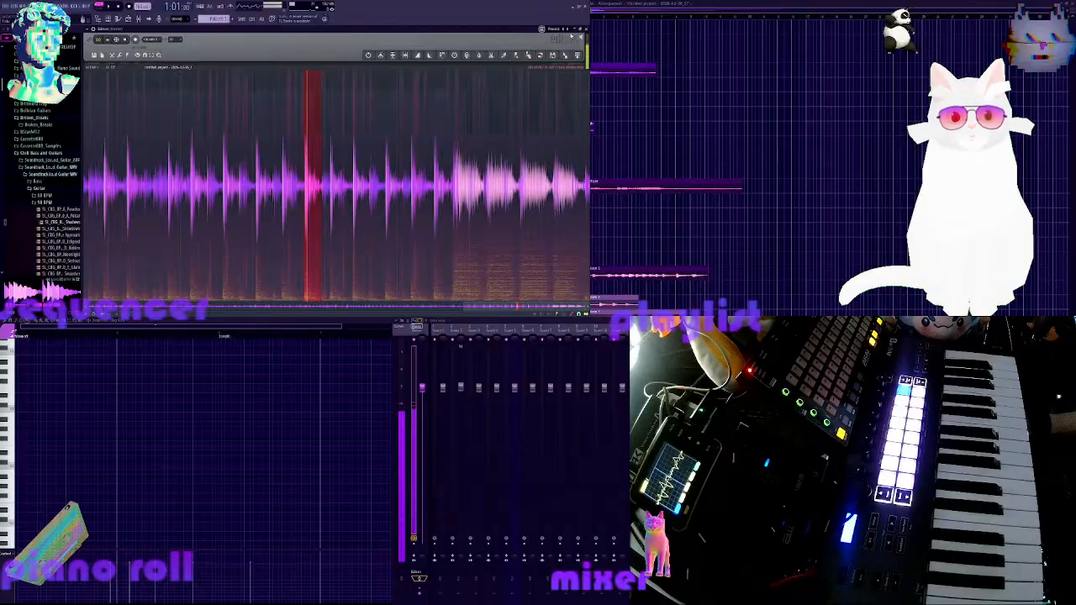
left_click(453, 235)
left_click_drag(453, 234, 483, 231)
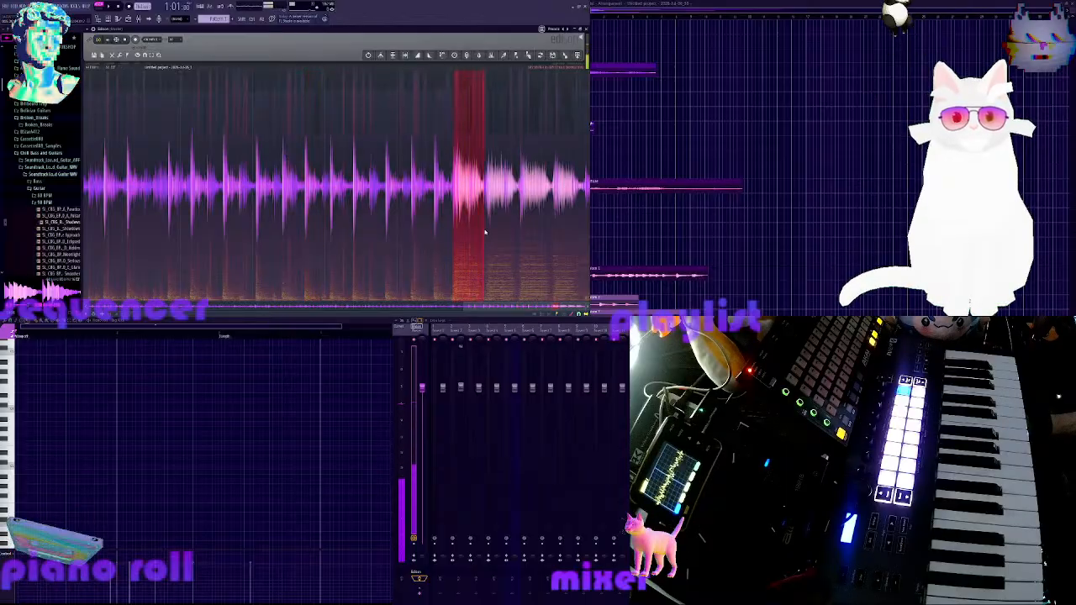
scroll(475, 221, "up", 5)
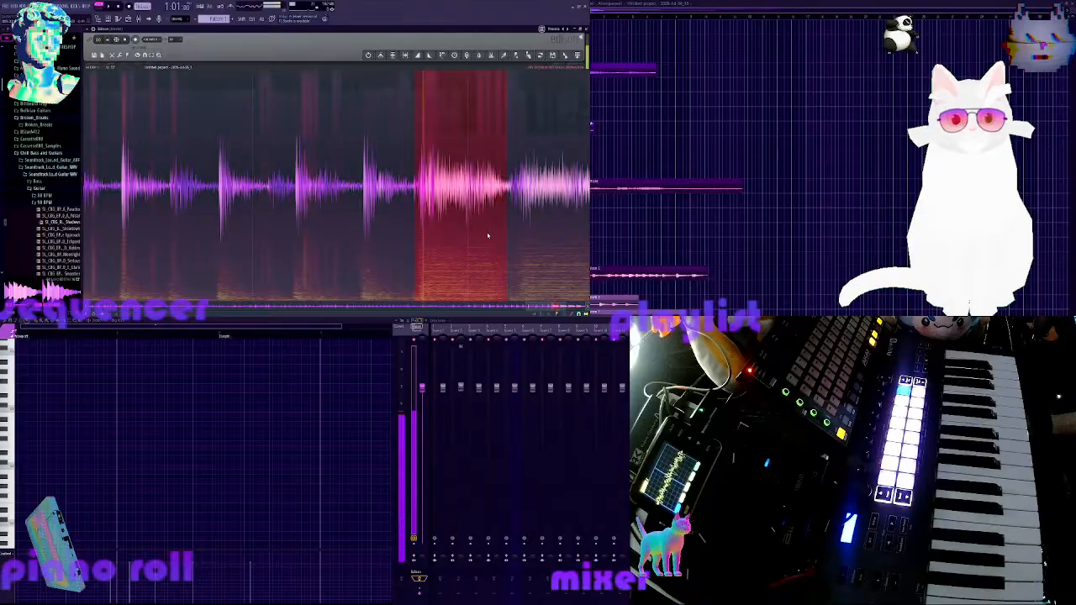
left_click_drag(505, 230, 510, 230)
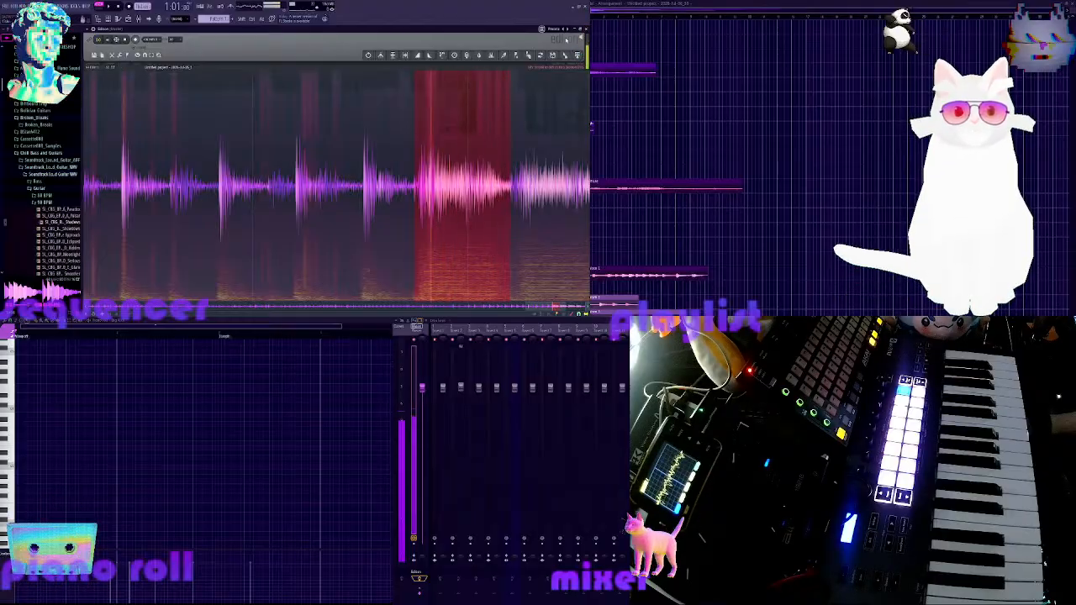
Clear the recording from Edison and close both the editor and the recording's channel settings
left_click(376, 87)
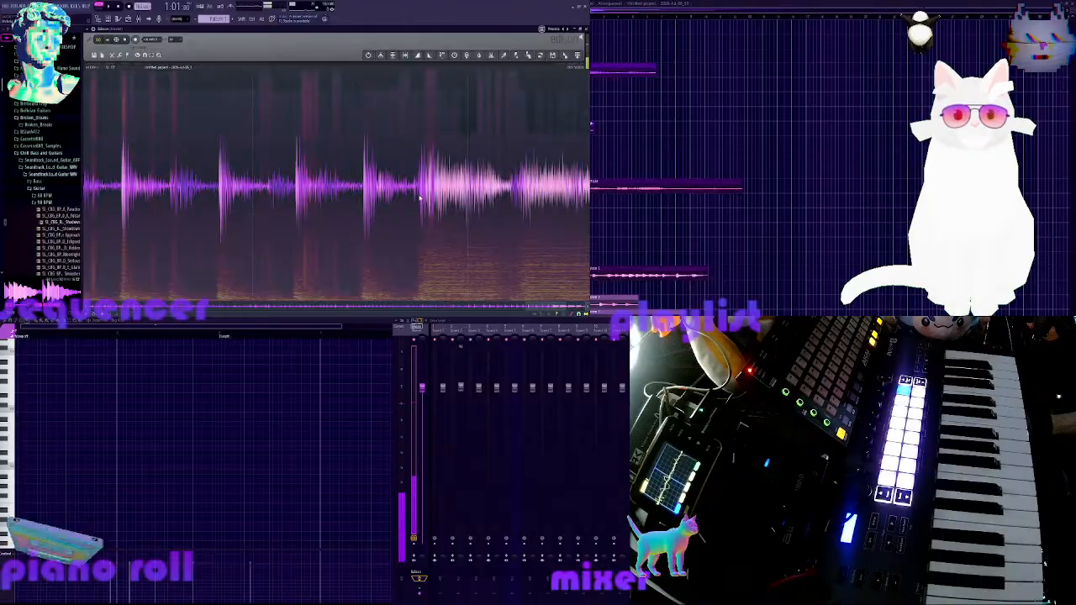
key("Delete")
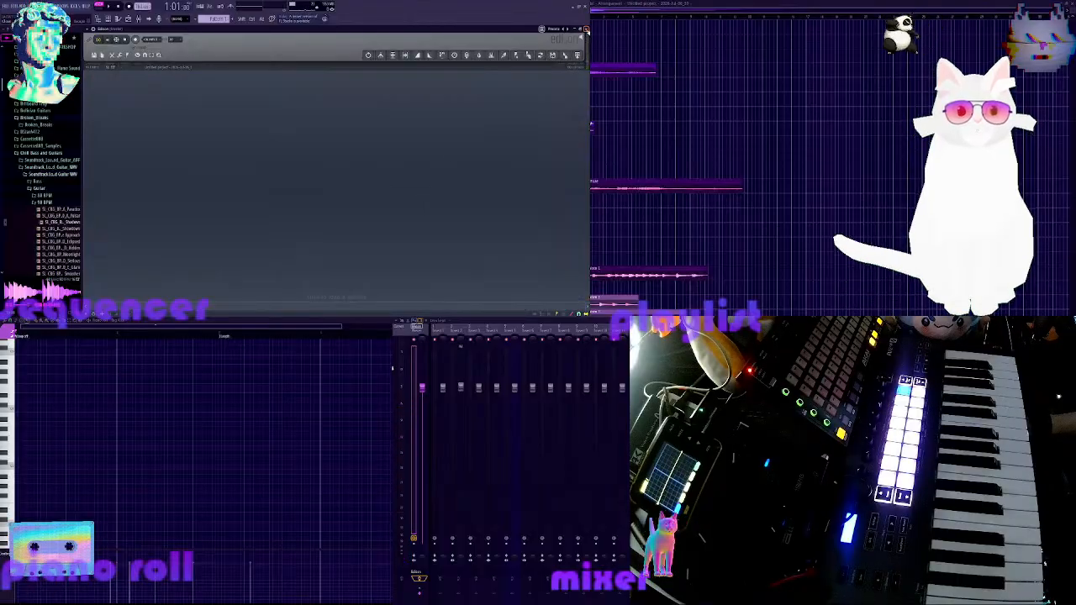
left_click(586, 29)
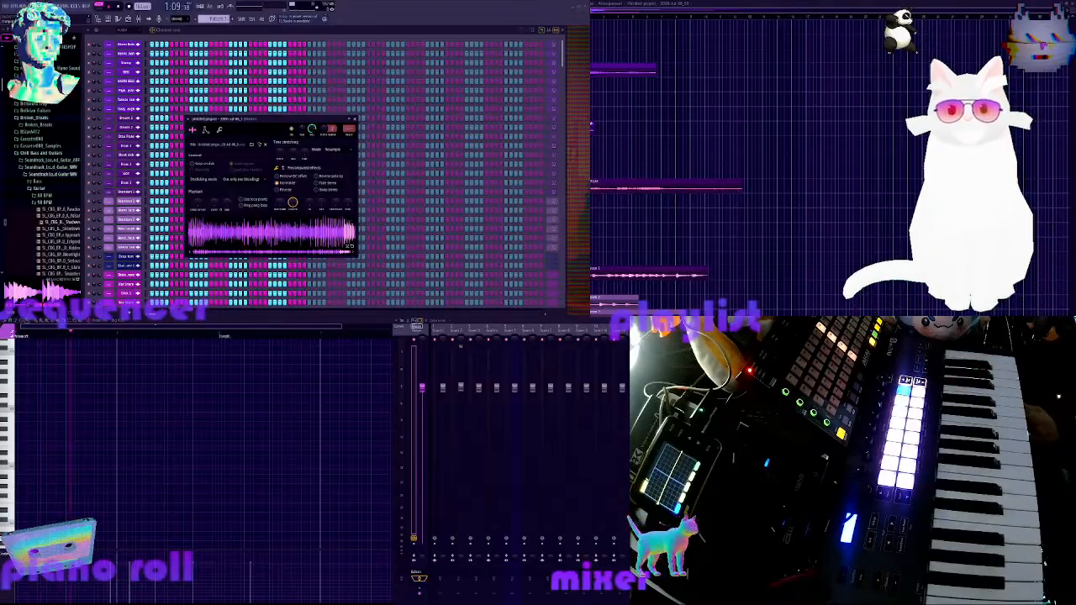
key("Escape")
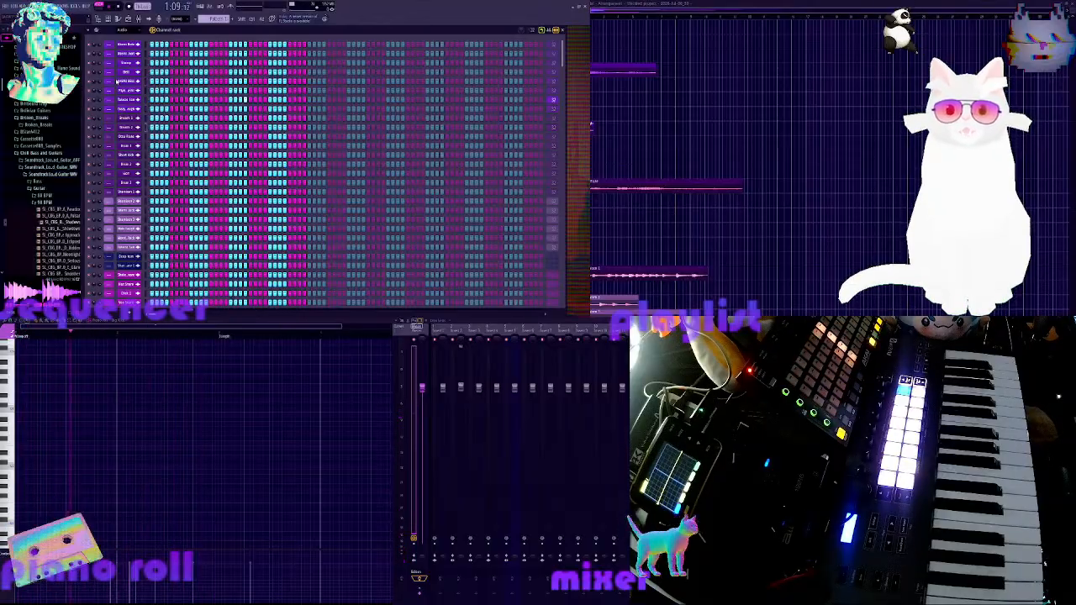
Find the recording's channel in the channel rack, check its waveform, and delete the channel
scroll(140, 150, "down", 3)
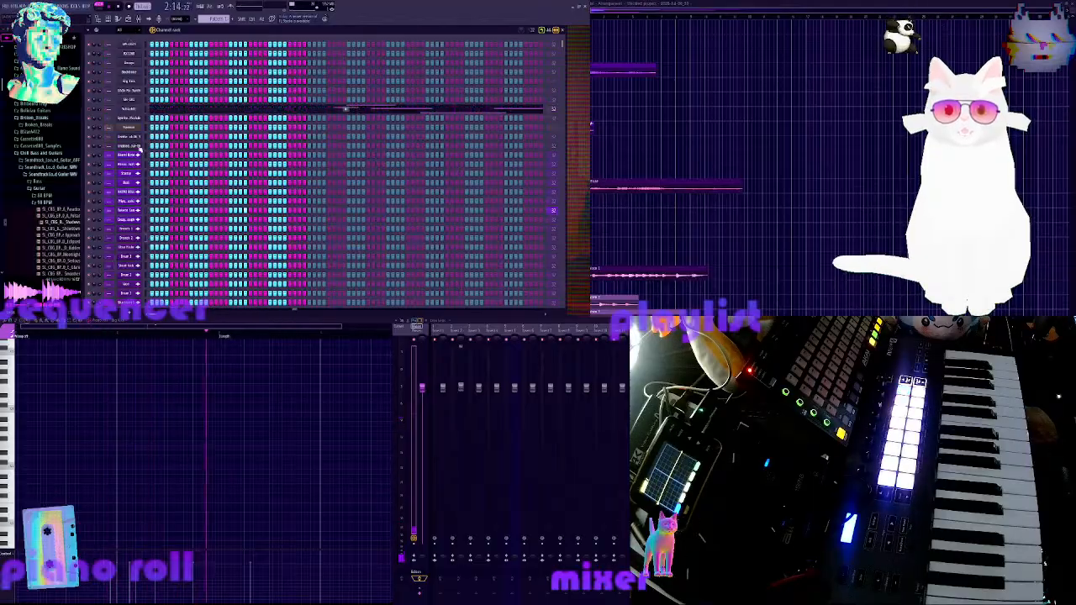
scroll(141, 150, "down", 12)
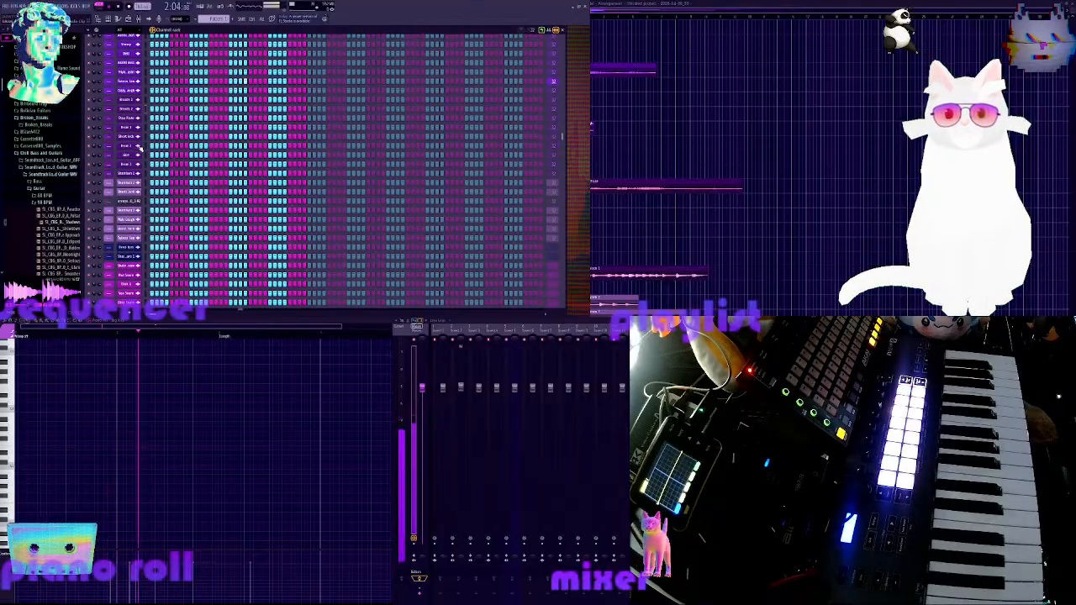
scroll(140, 147, "down", 8)
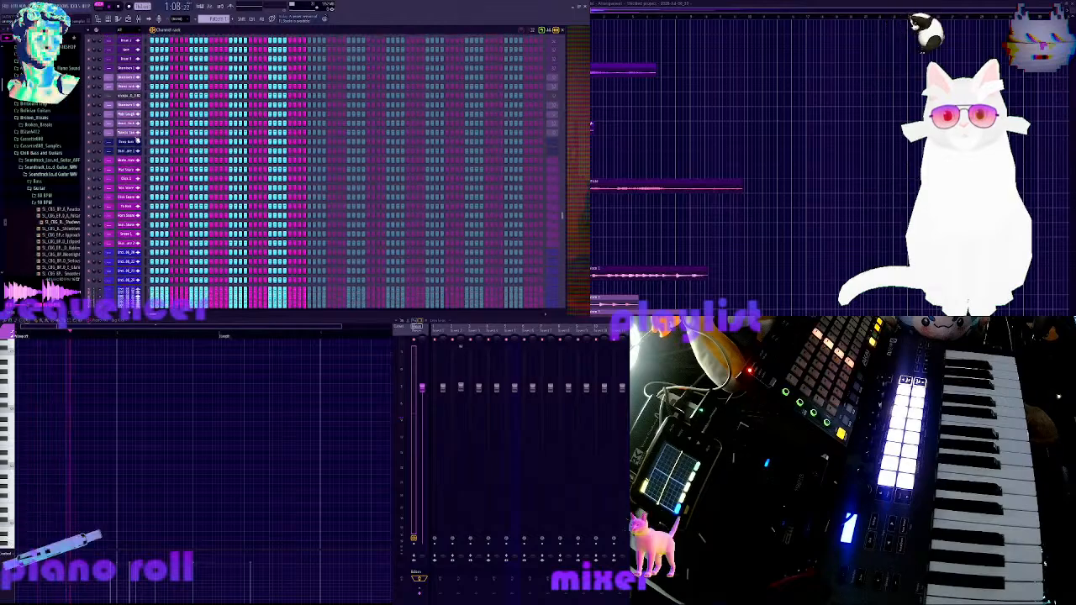
scroll(137, 141, "up", 15)
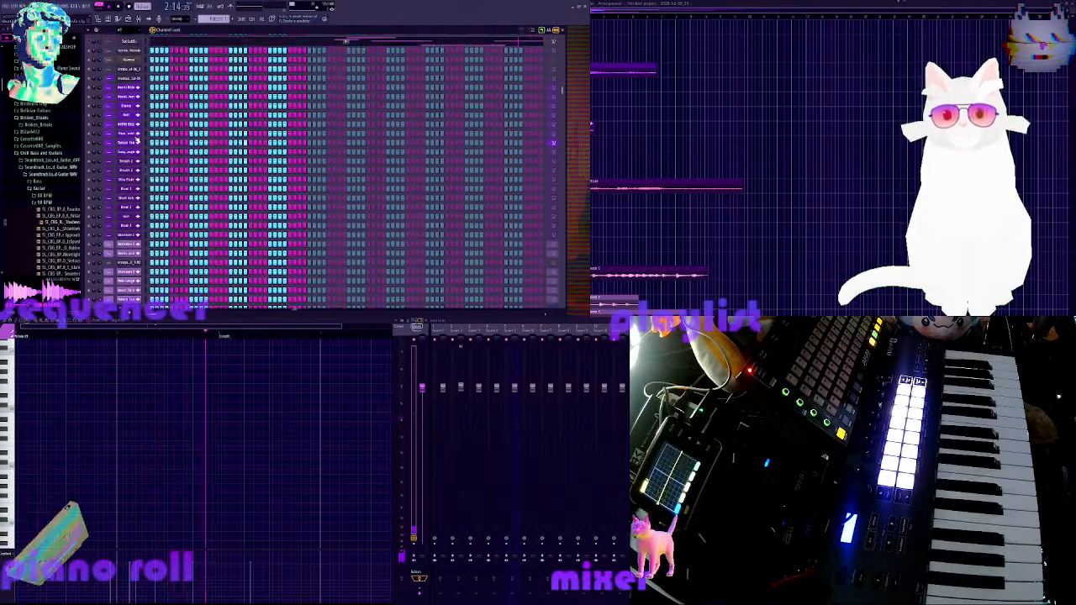
scroll(136, 139, "up", 4)
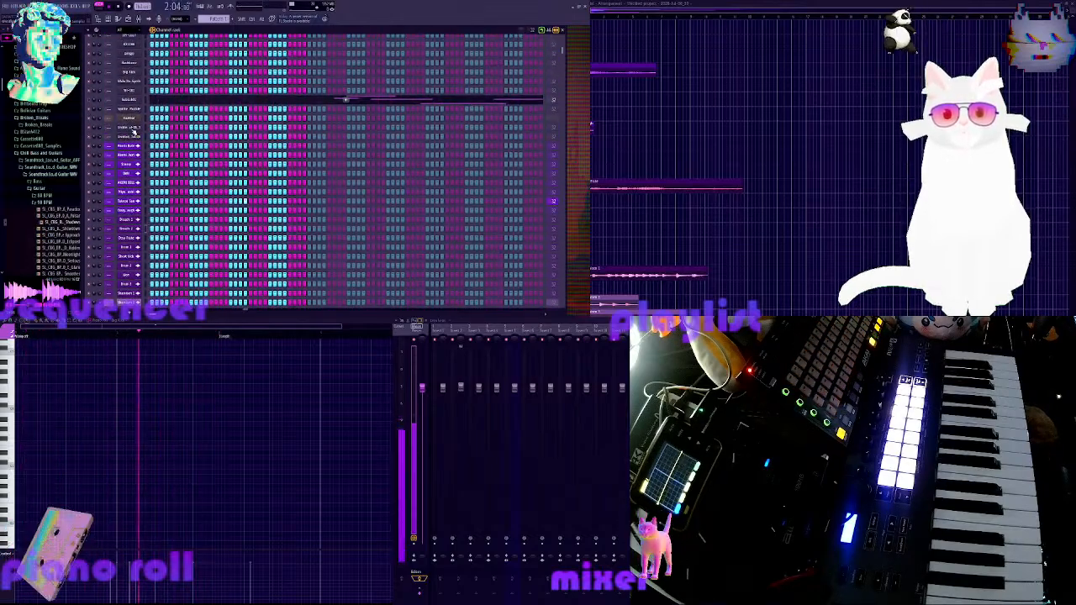
left_click(133, 132)
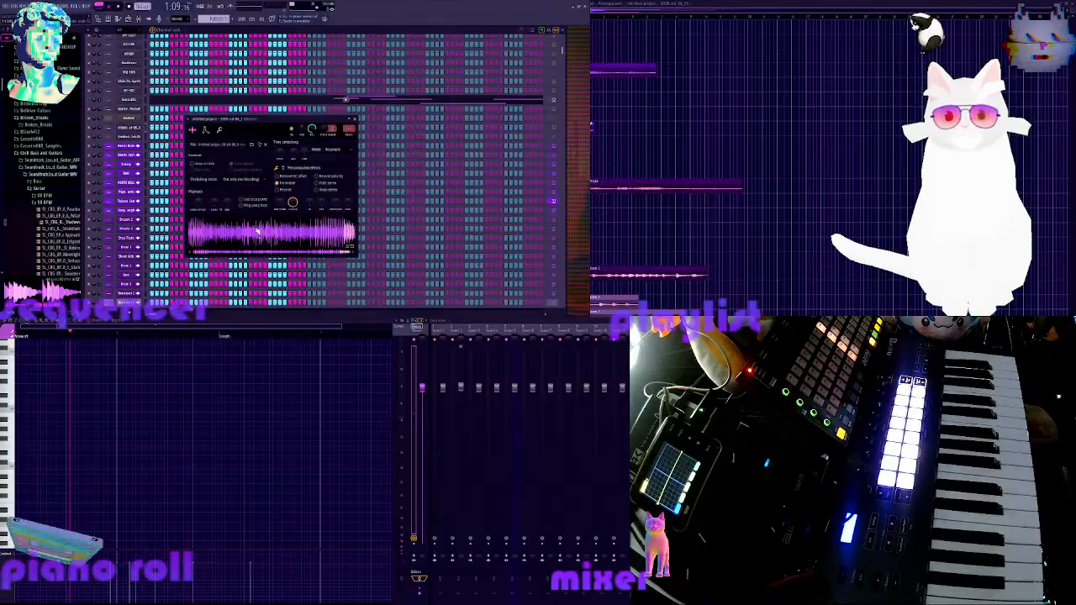
left_click(133, 131)
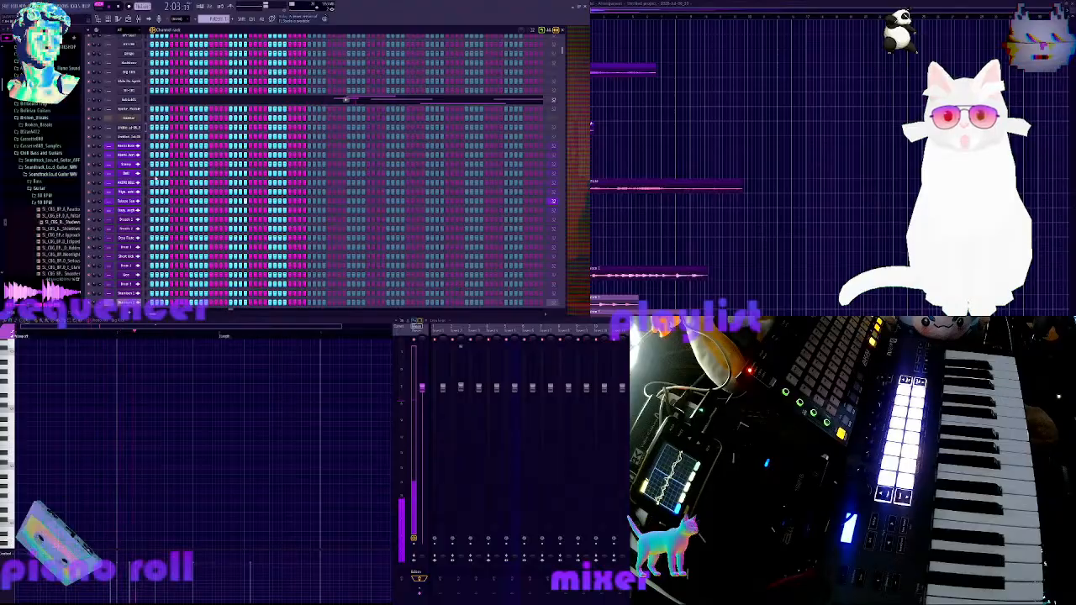
Open the remaining recording's channel settings and load its sample into Edison
left_click(133, 131)
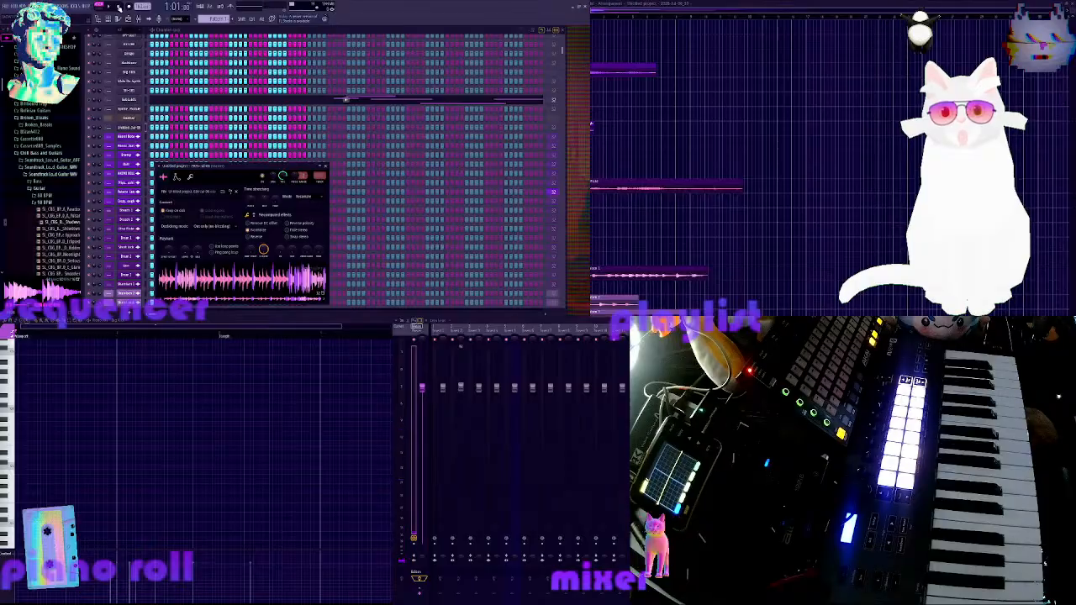
left_click(132, 130)
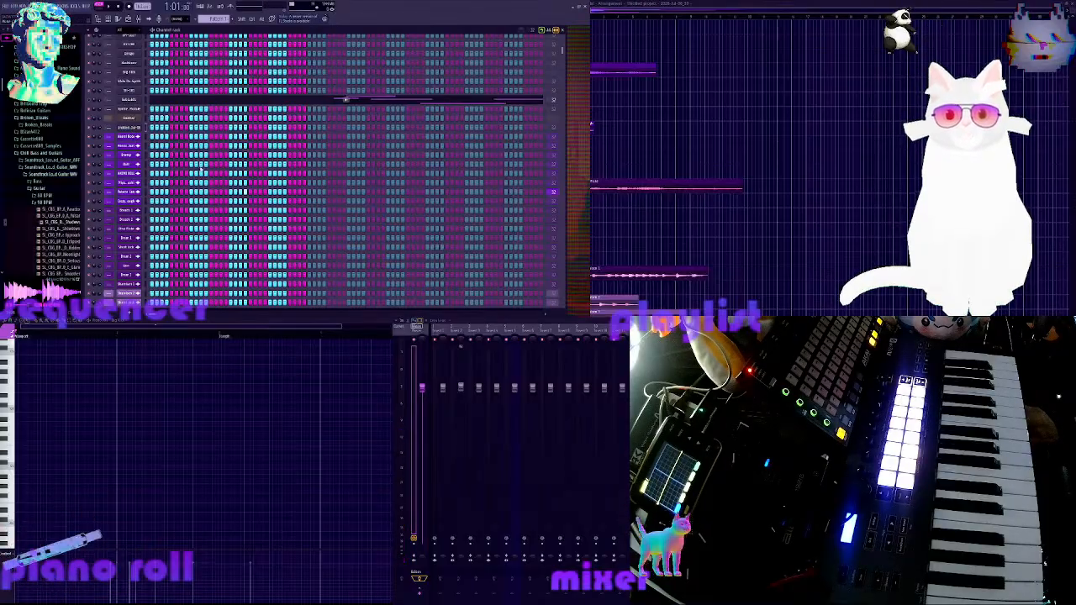
left_click(131, 128)
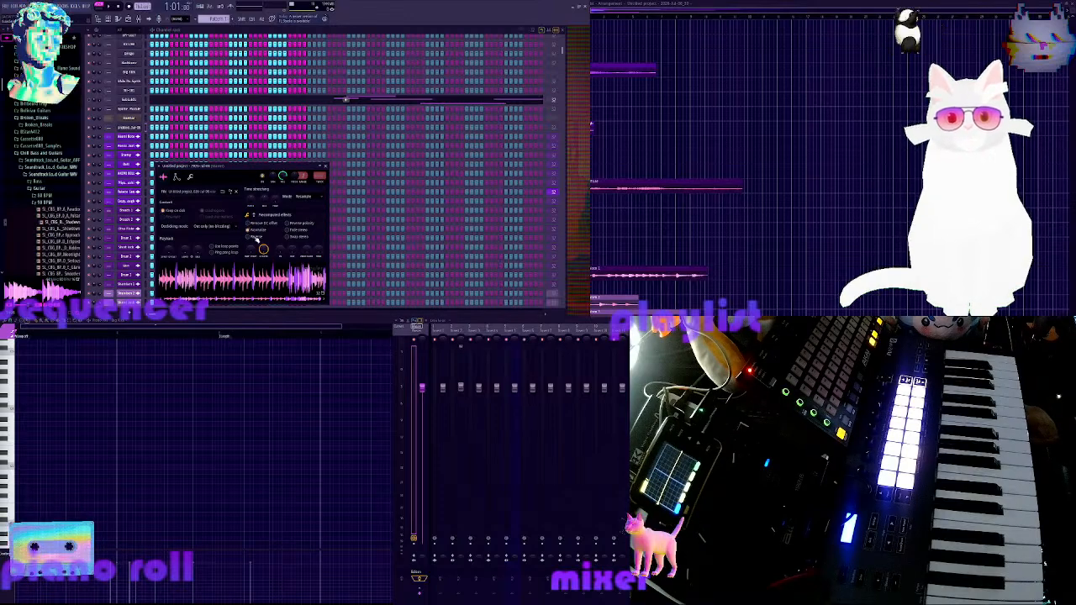
left_click(263, 249)
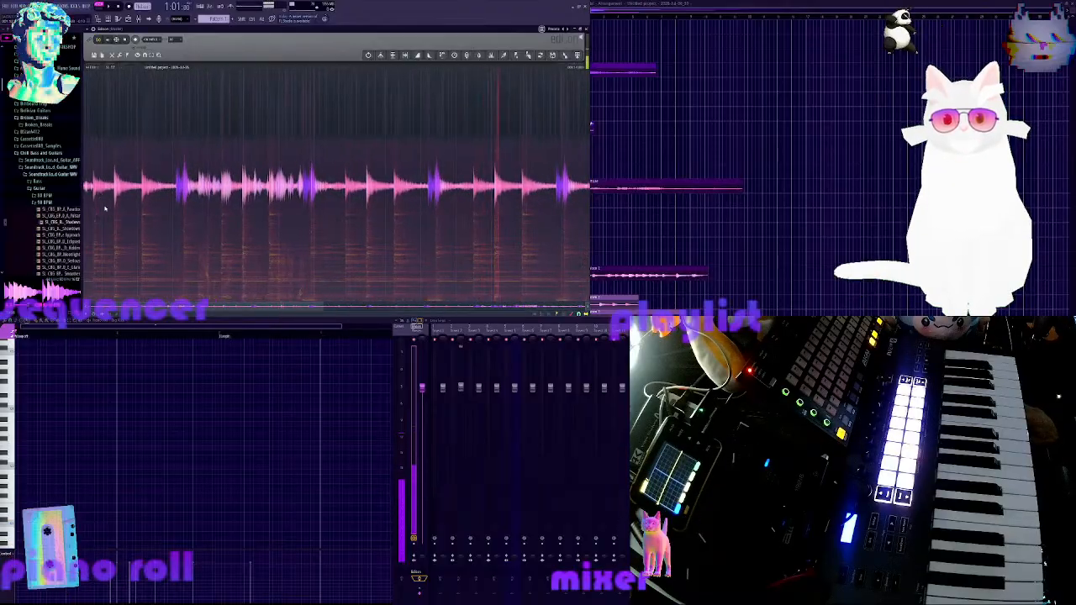
Select the third hit of the newly loaded recording from its attack to the start of the fourth hit
left_click_drag(114, 223, 122, 223)
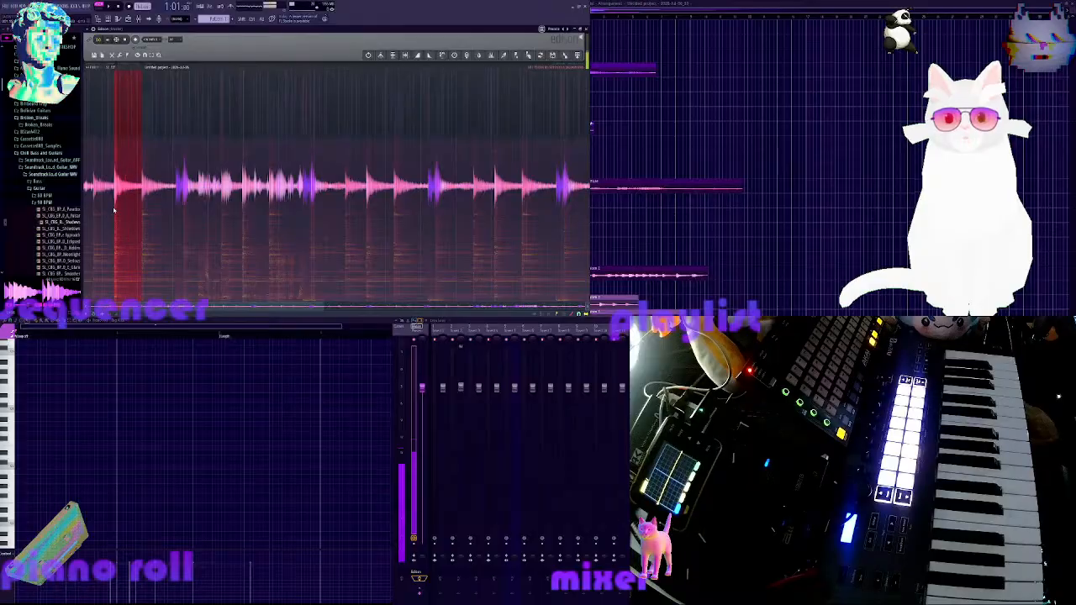
scroll(115, 209, "up", 4)
scroll(115, 208, "up", 3)
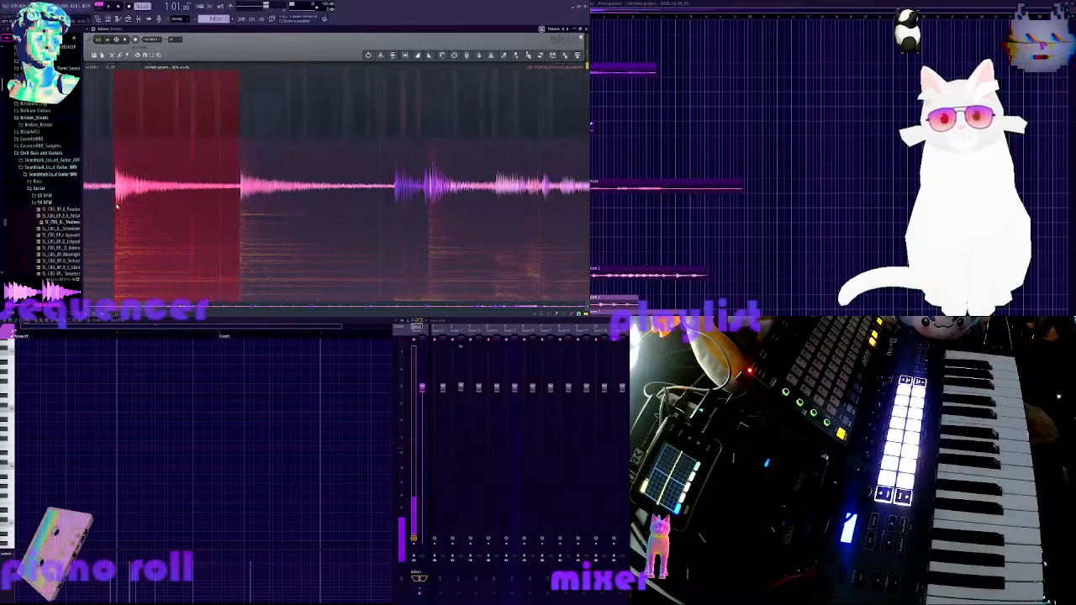
scroll(113, 195, "up", 5)
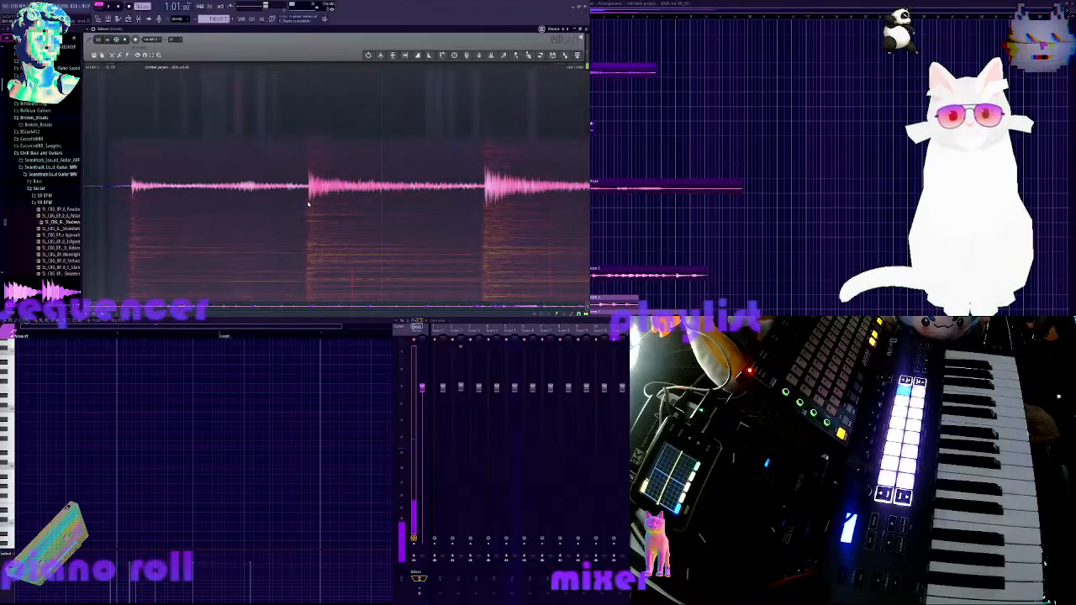
Select the second hit with its decay, and do the same for the fourth hit, stopping before the dense burst
left_click_drag(307, 203, 459, 215)
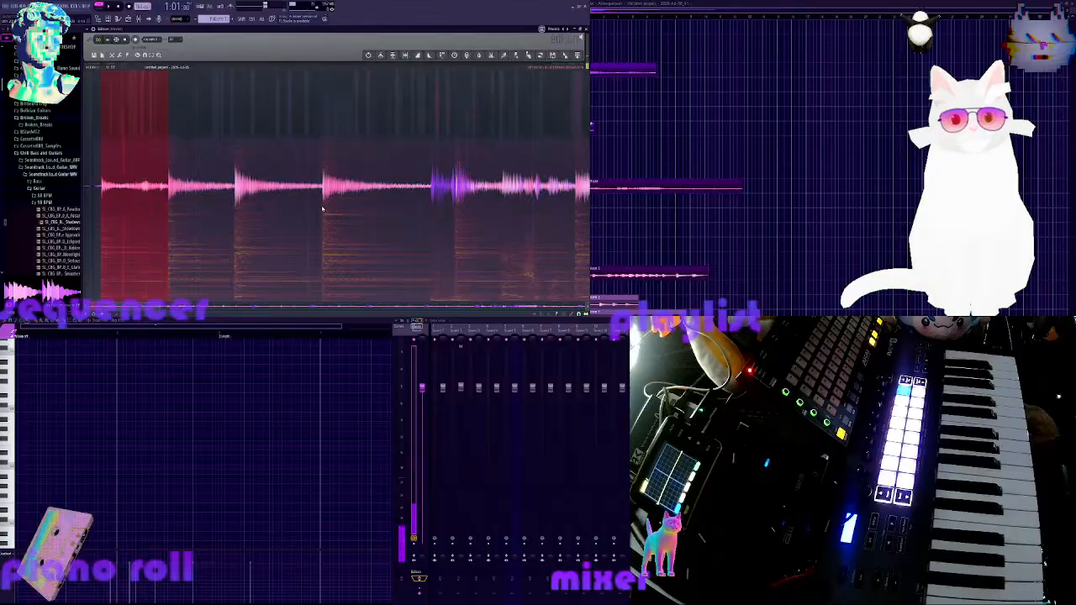
left_click_drag(322, 208, 335, 216)
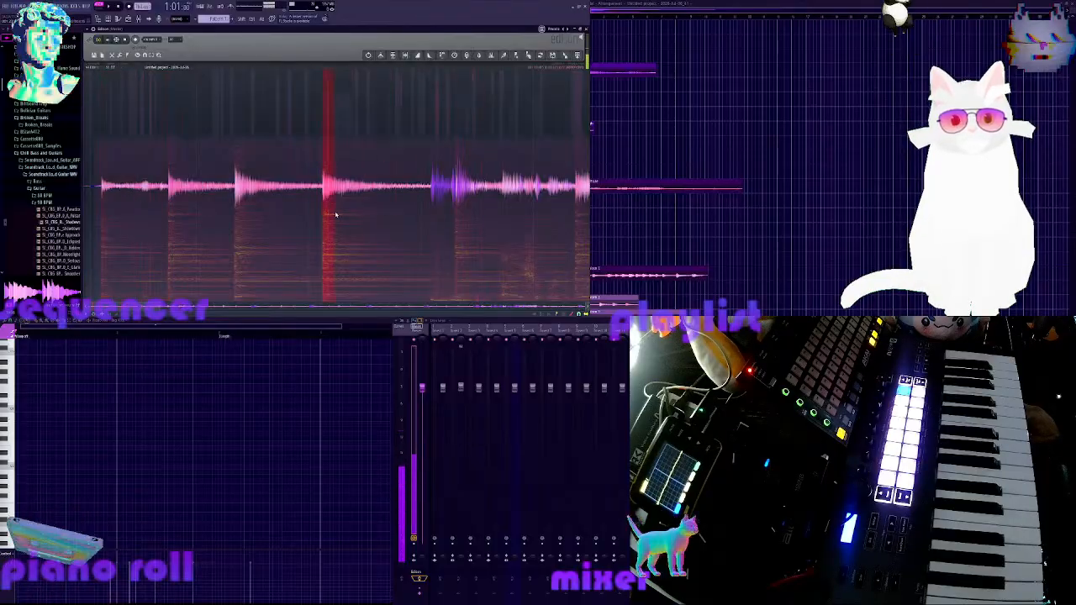
left_click_drag(412, 221, 427, 218)
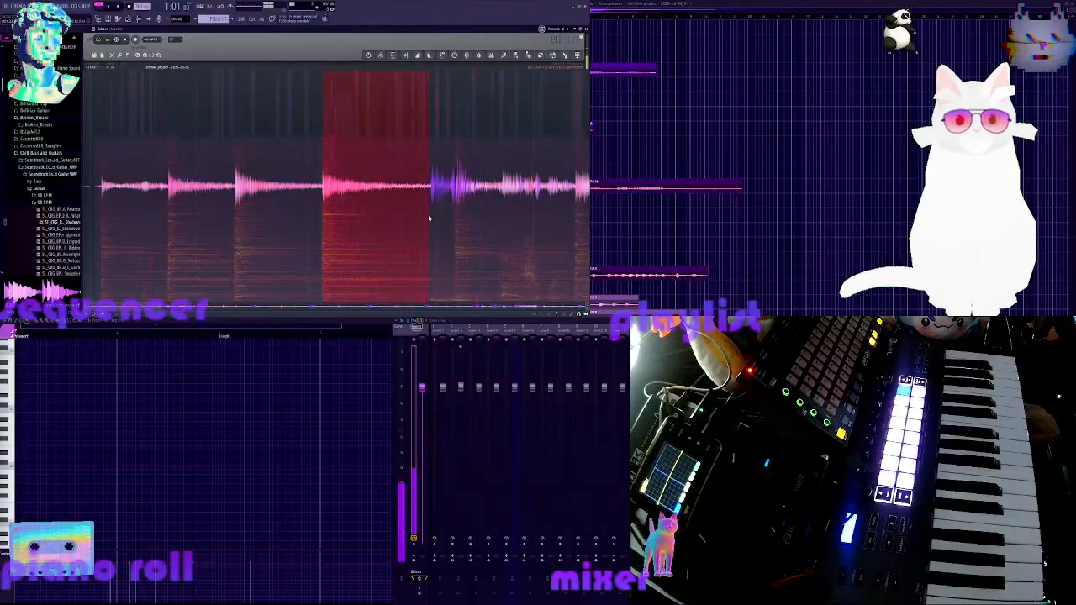
Select the short burst right after the fourth hit, stopping before the next attack, and extract it as a separate sample
scroll(435, 202, "up", 4)
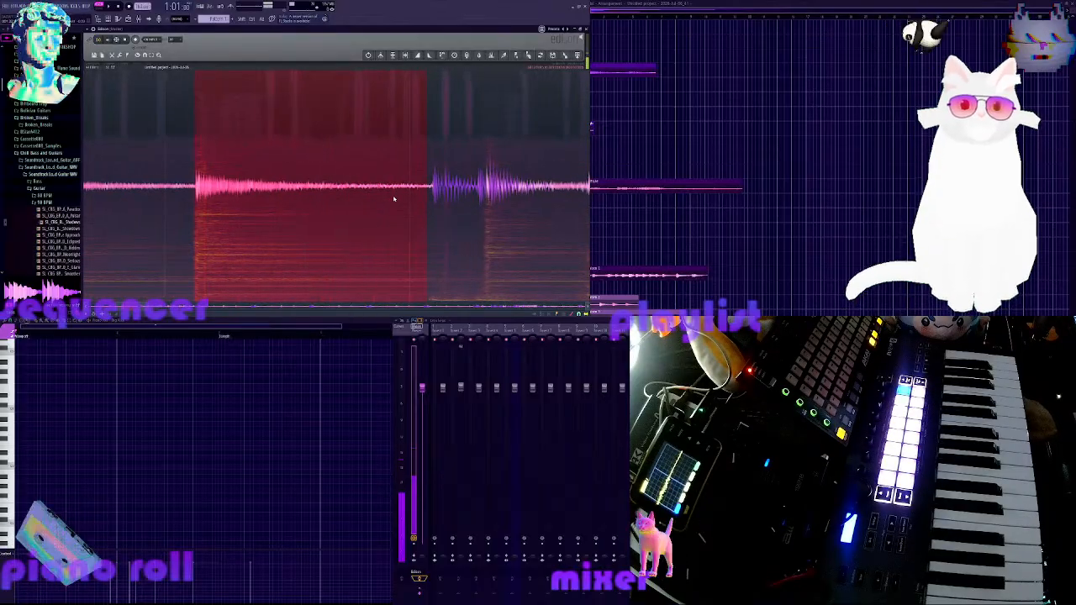
scroll(397, 201, "up", 3)
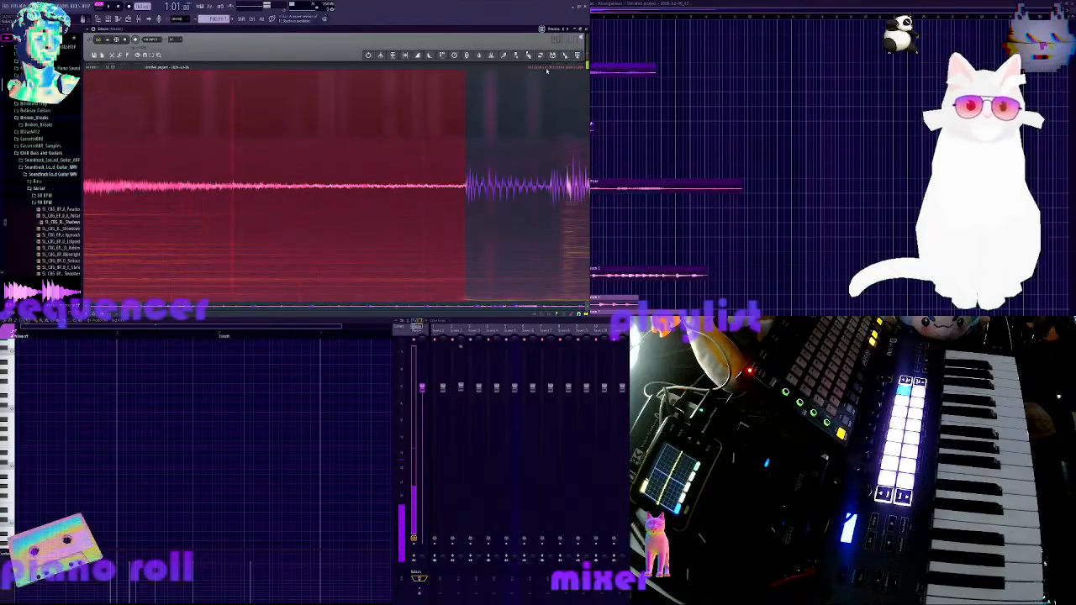
scroll(328, 189, "down", 3)
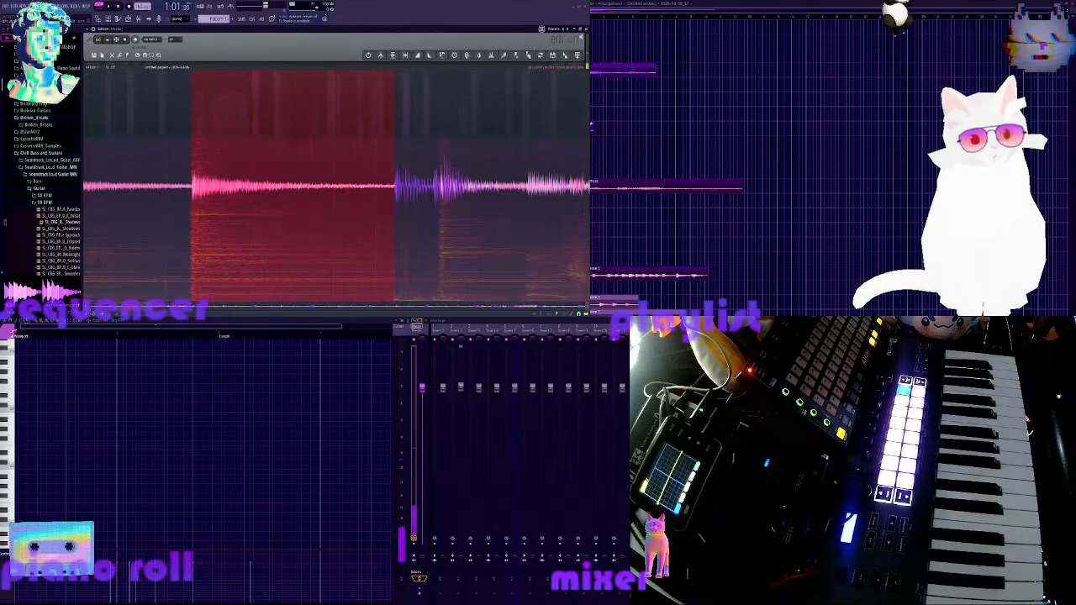
left_click_drag(192, 186, 229, 186)
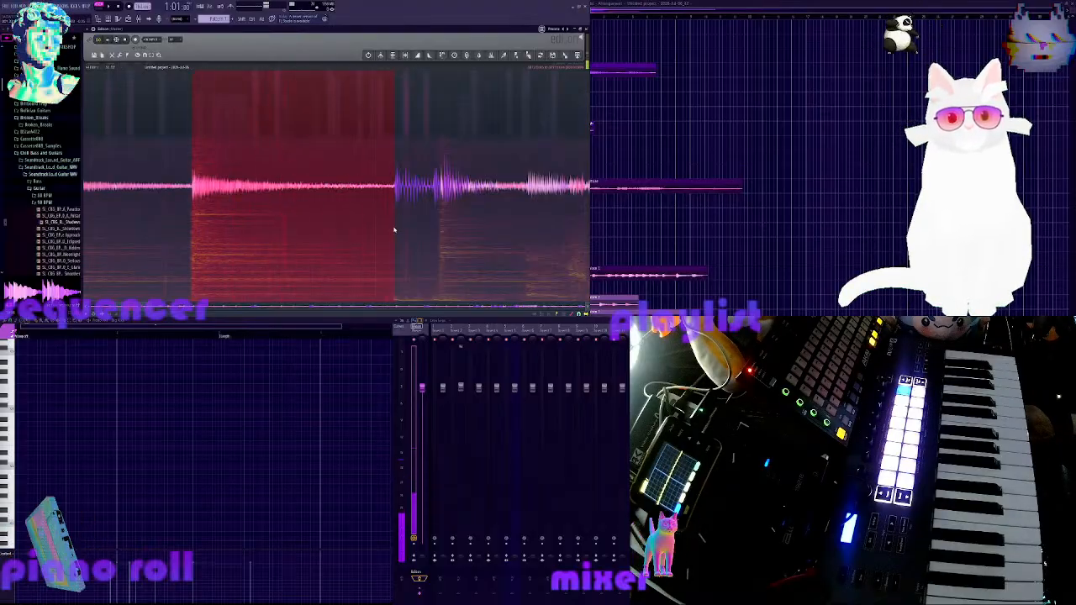
left_click_drag(394, 229, 433, 229)
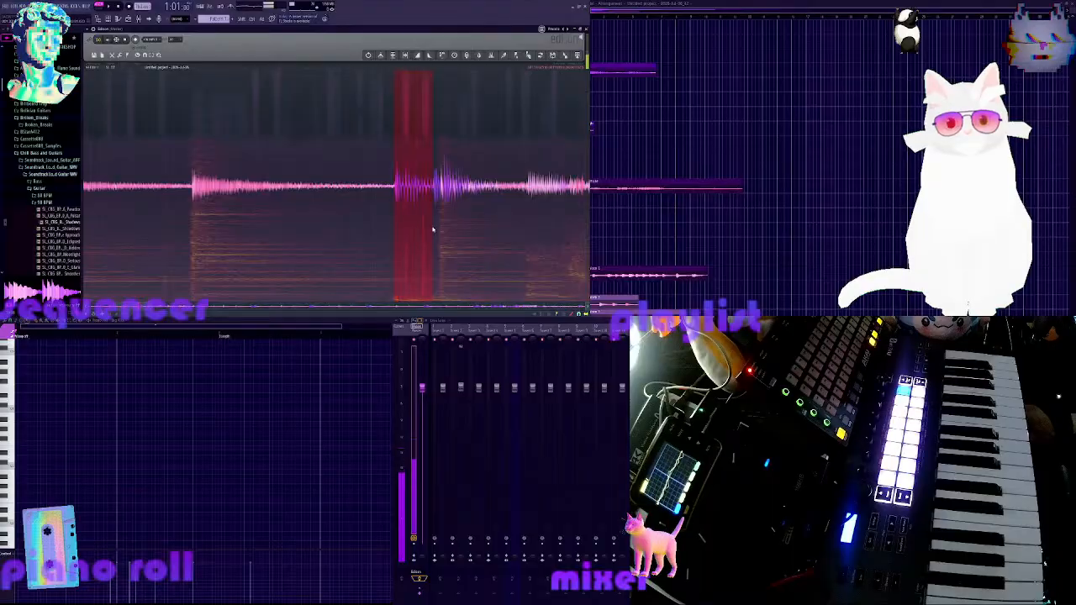
left_click_drag(576, 56, 550, 79)
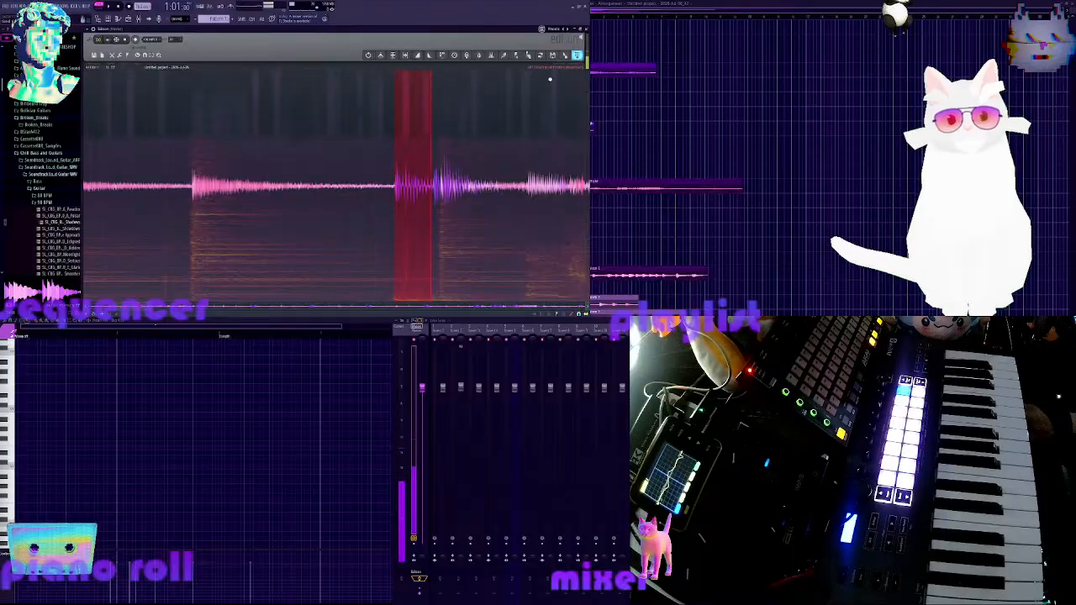
Select the short end segment of the dense passage, stopping where the next double burst begins, and extract it as a sample
left_click(434, 217)
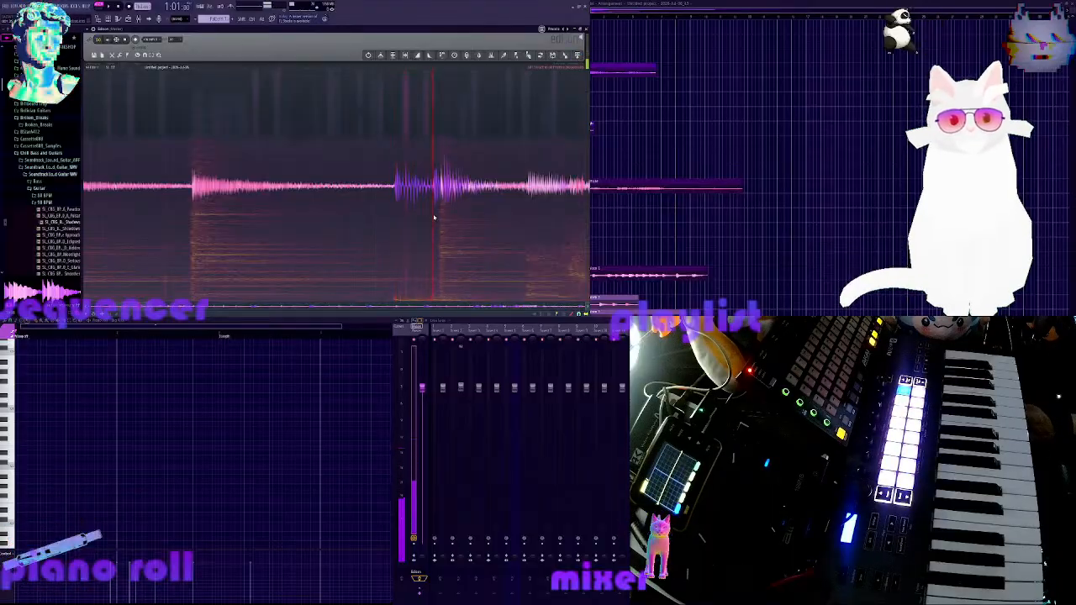
mouse_move(434, 217)
left_mouse_down()
mouse_move(528, 217)
mouse_move(443, 210)
left_mouse_up()
left_click(444, 208)
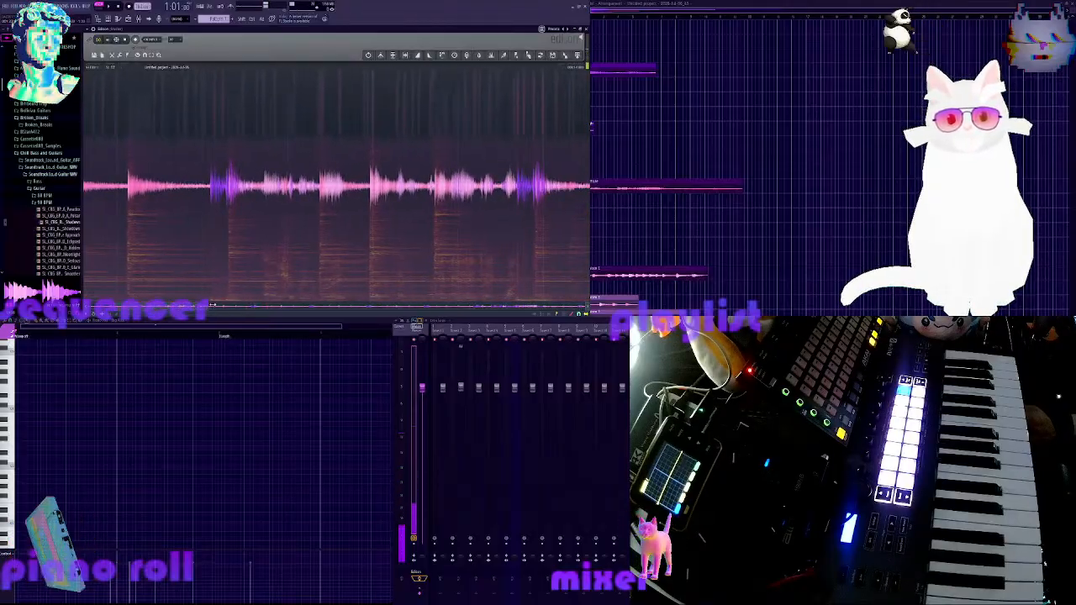
left_click(337, 254)
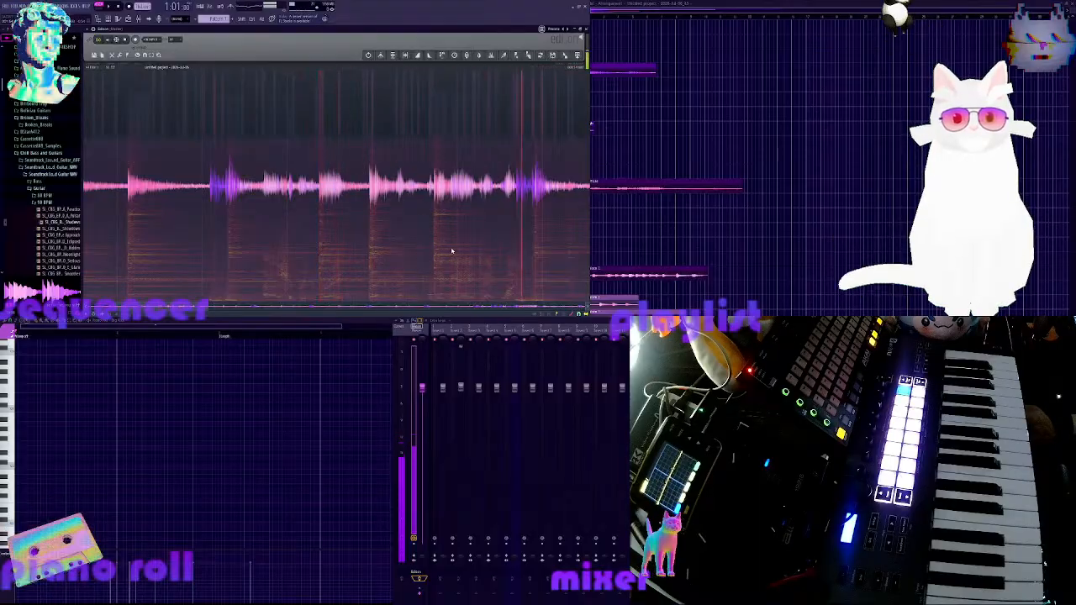
left_click_drag(503, 223, 477, 244)
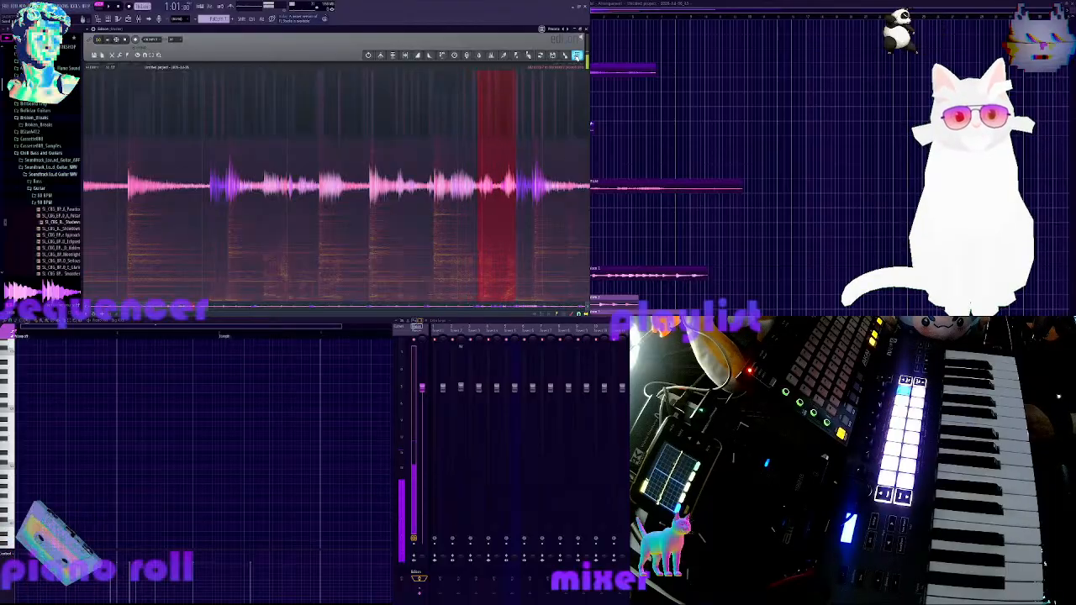
left_click(523, 229)
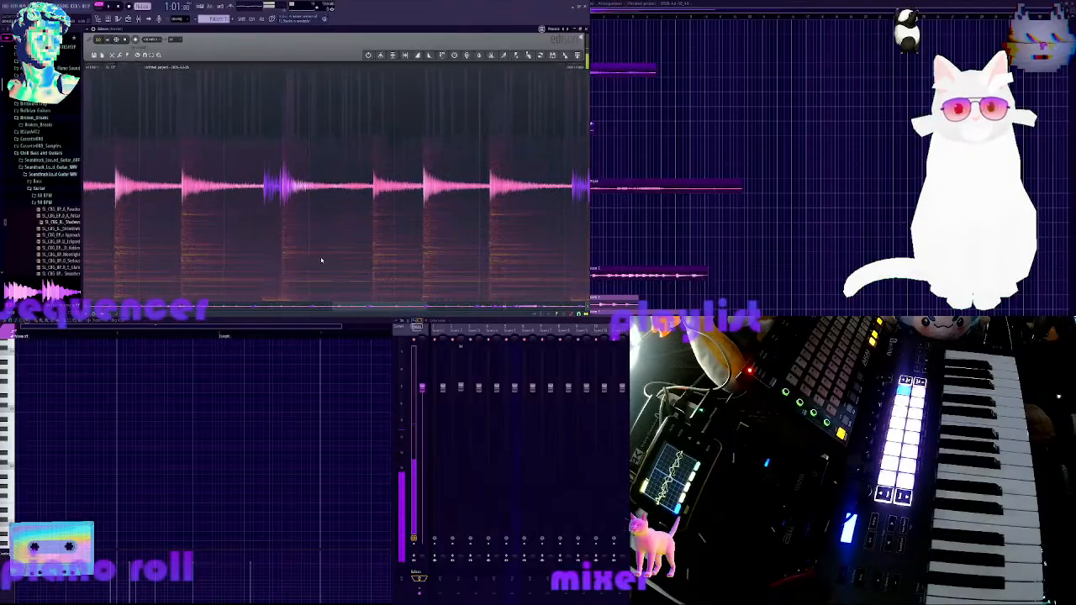
Select the double burst with its decay, fitting the range from its first attack to the start of the following hit
left_click_drag(283, 236, 368, 244)
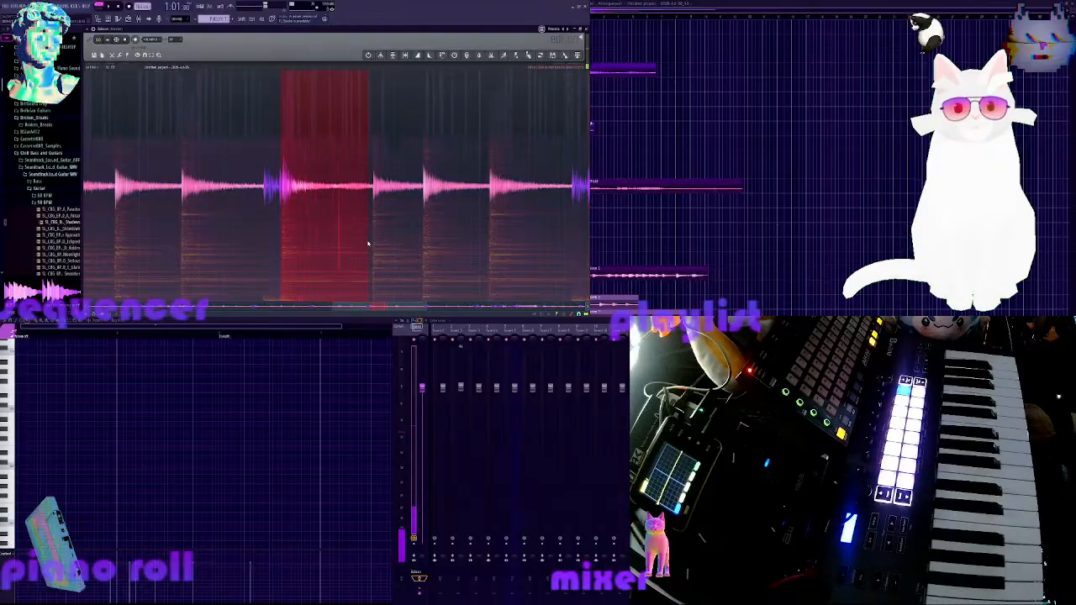
left_click_drag(367, 244, 373, 244)
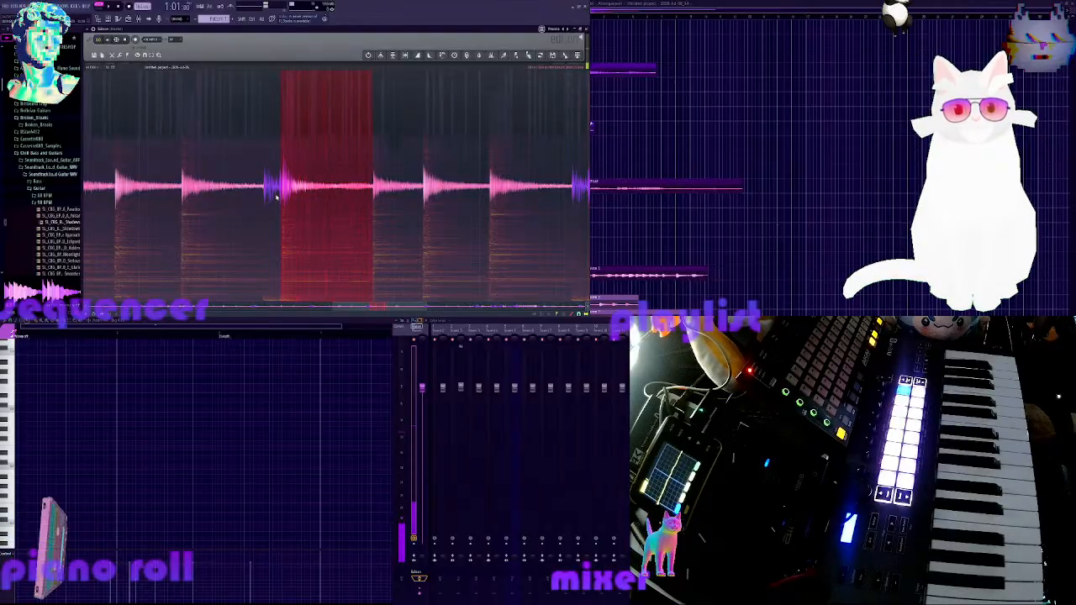
scroll(276, 196, "up", 3)
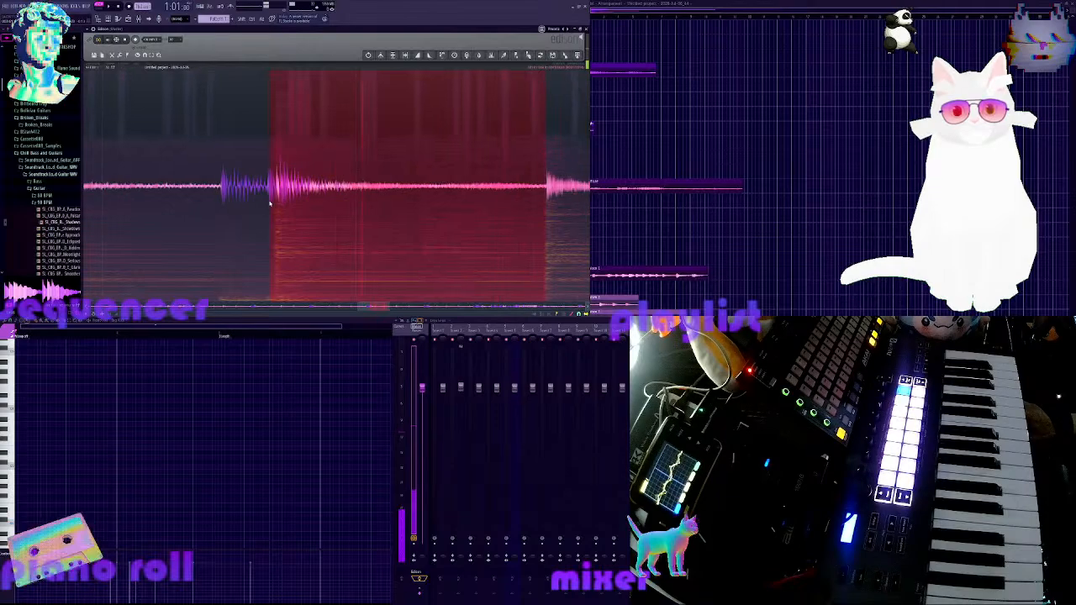
left_click_drag(274, 203, 280, 203)
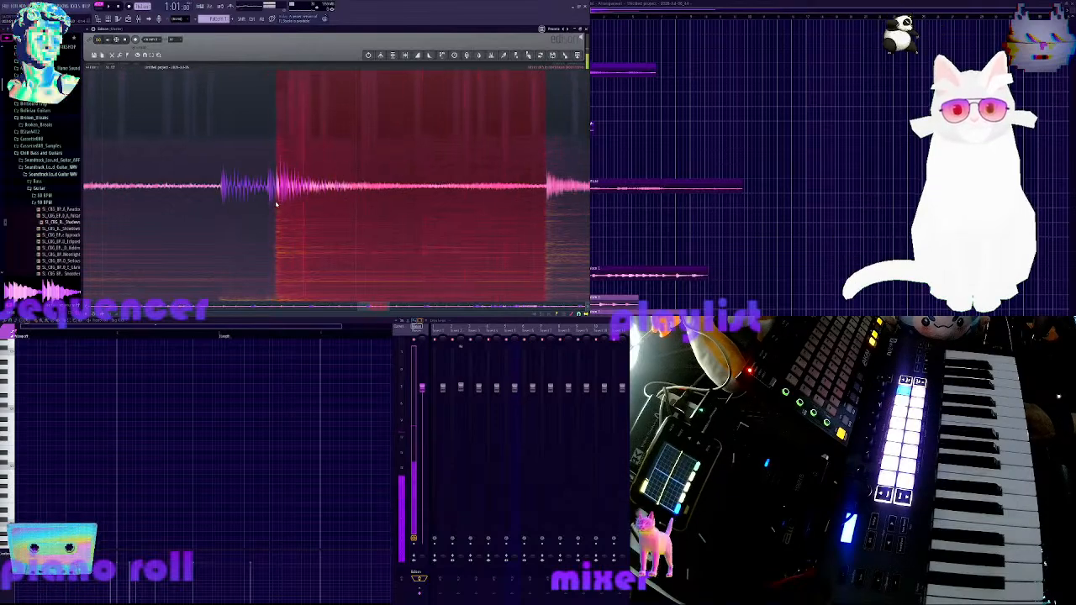
left_click_drag(275, 203, 300, 210)
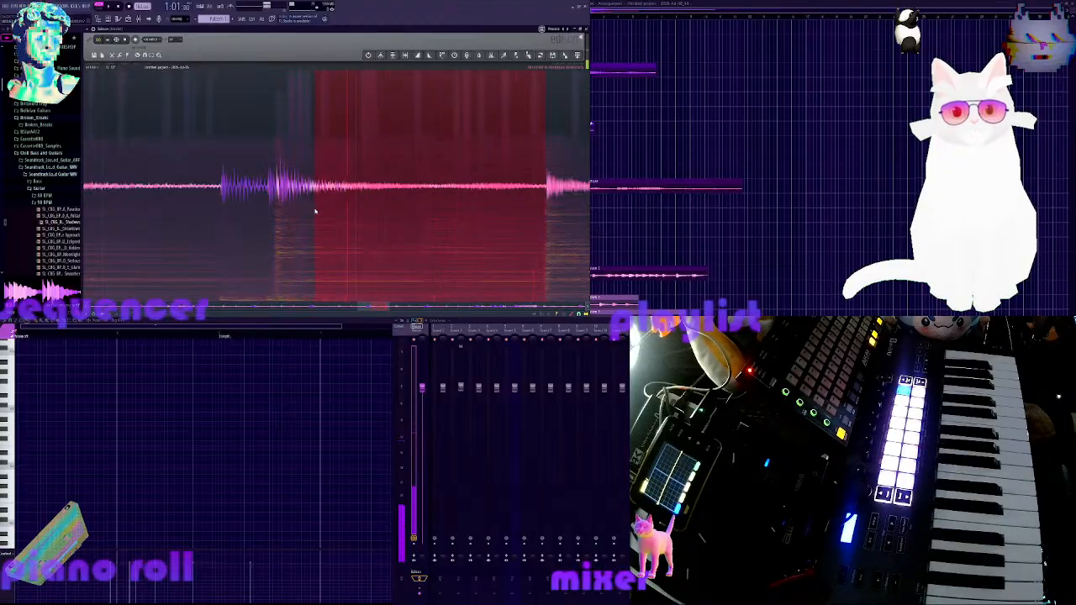
left_click_drag(283, 207, 219, 204)
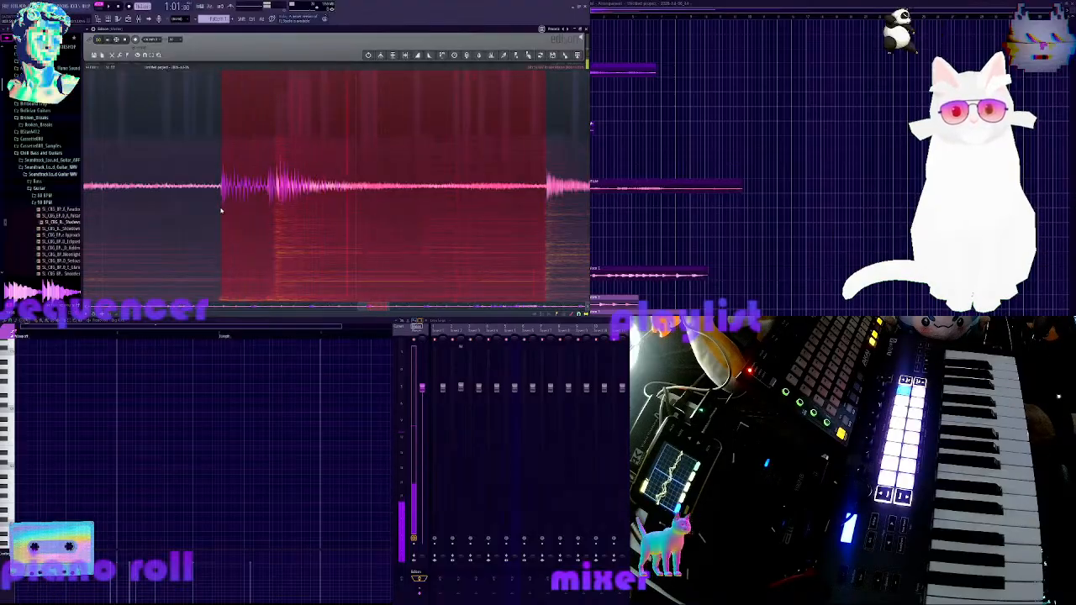
Select a full phrase, from the start of one double burst through the three hits to the start of the next double burst
scroll(336, 221, "down", 8)
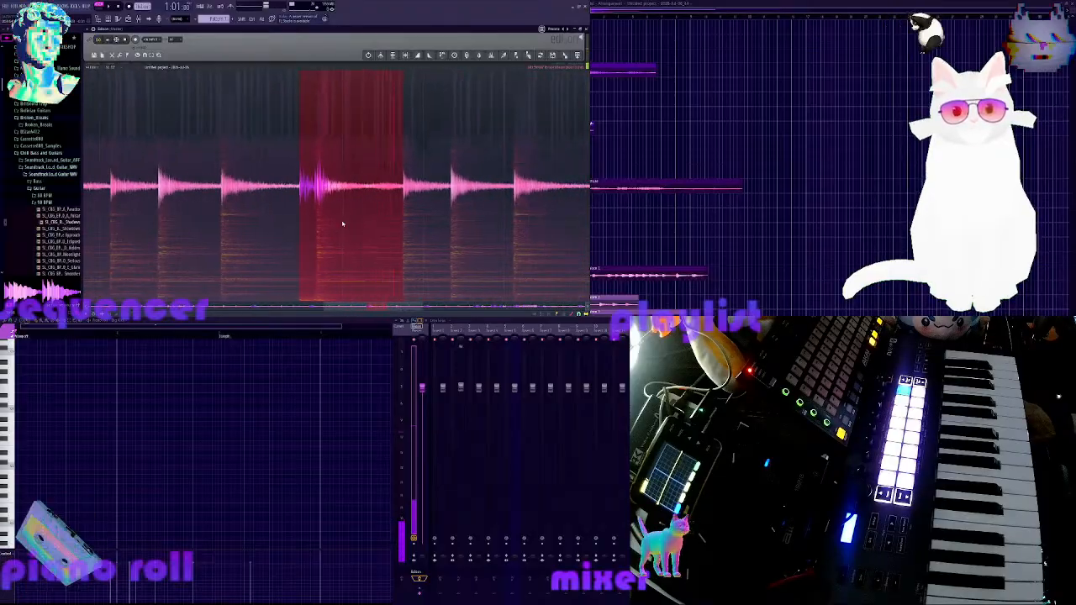
left_click(120, 209)
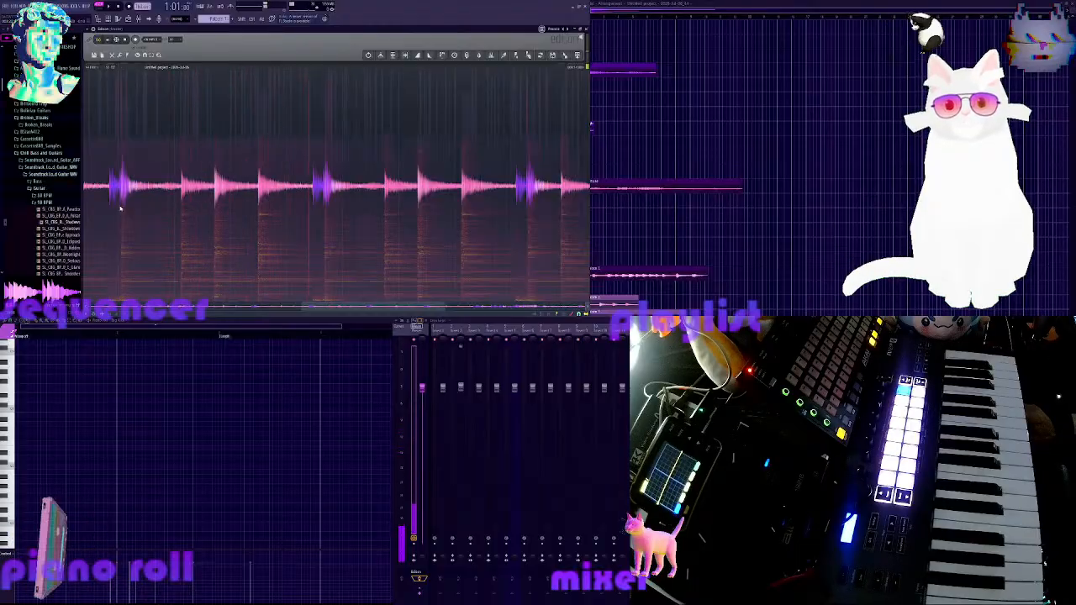
left_click_drag(120, 210, 312, 217)
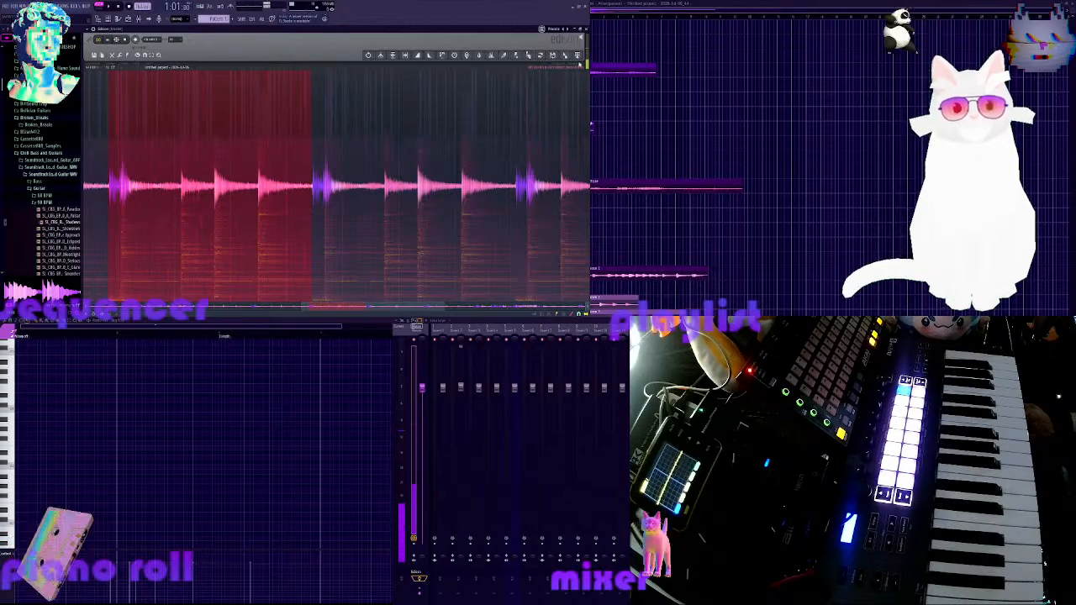
Audition the busy passage after the last regular phrase by selecting its run of bursts, and clear the selection
scroll(404, 200, "down", 6)
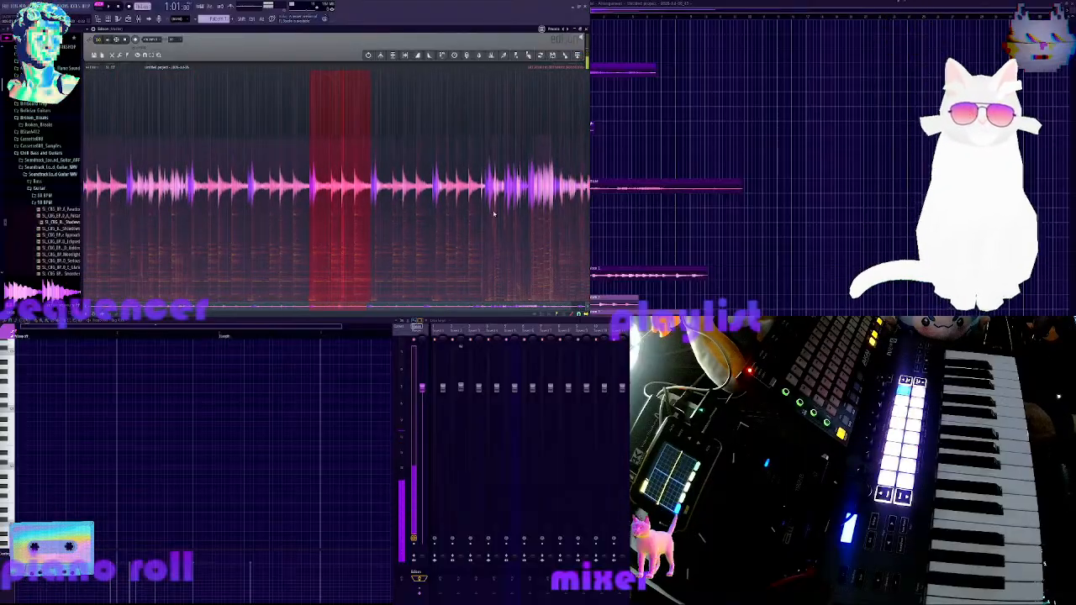
scroll(540, 228, "up", 5)
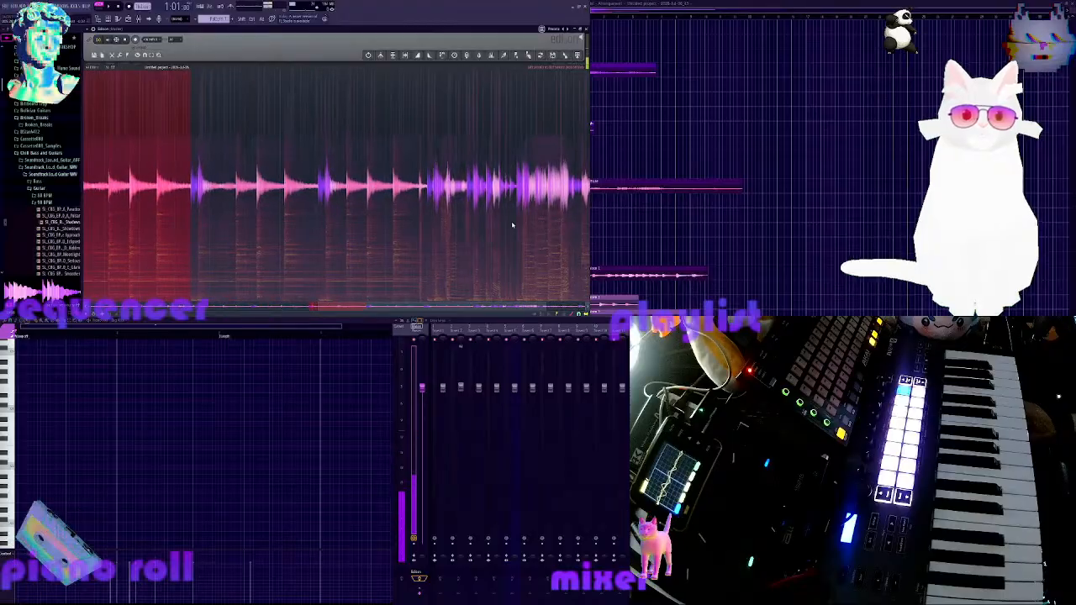
scroll(468, 224, "down", 3)
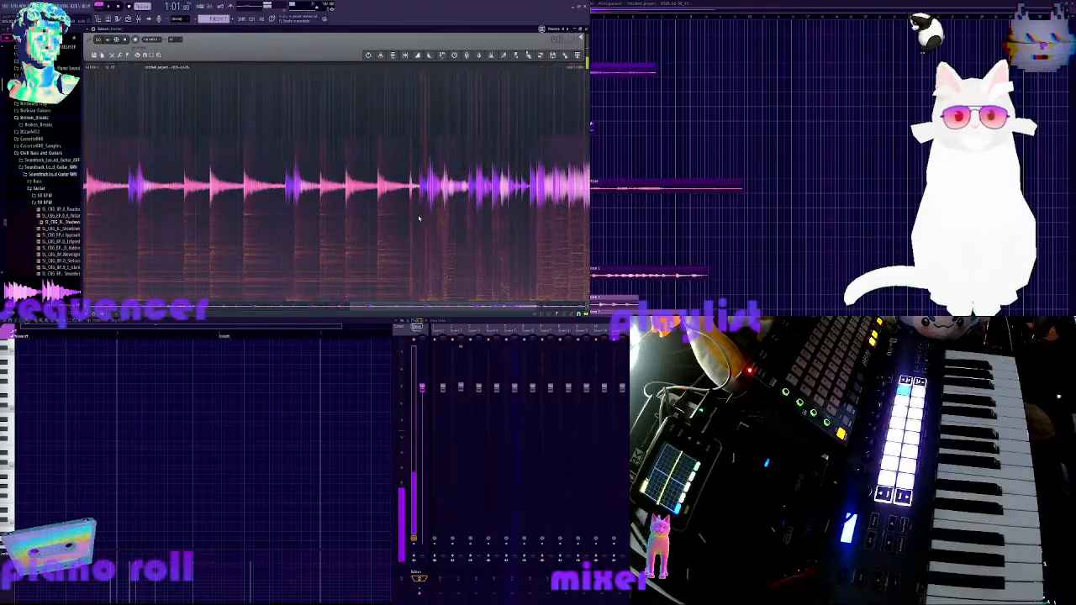
scroll(461, 222, "up", 3)
left_click_drag(460, 222, 528, 221)
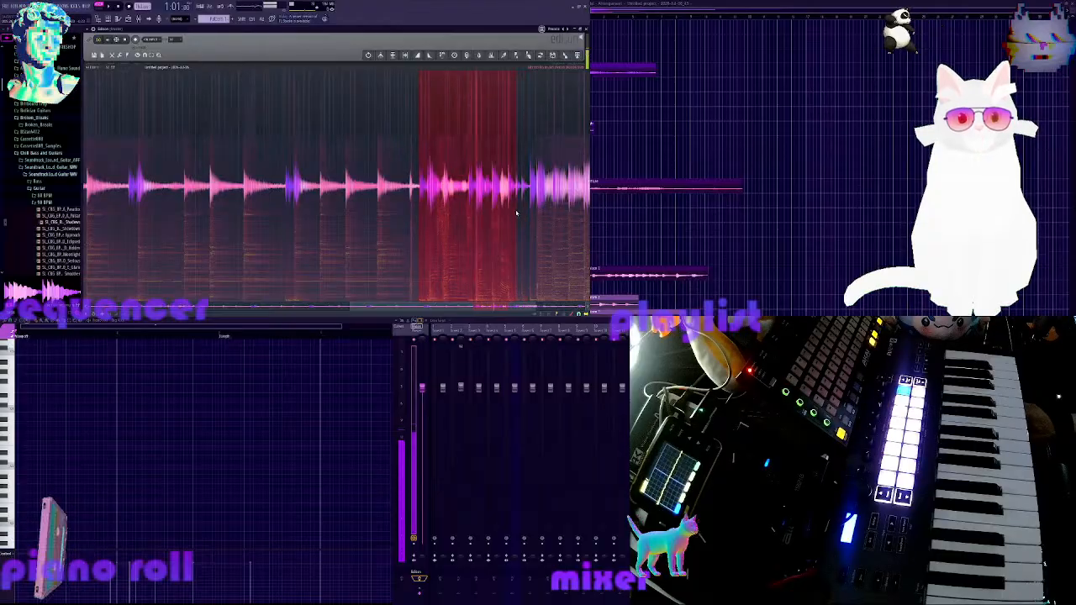
left_click(516, 212)
Select the first of the two small hits near the passage's end, and extend the selection through the second small hit
scroll(508, 206, "up", 4)
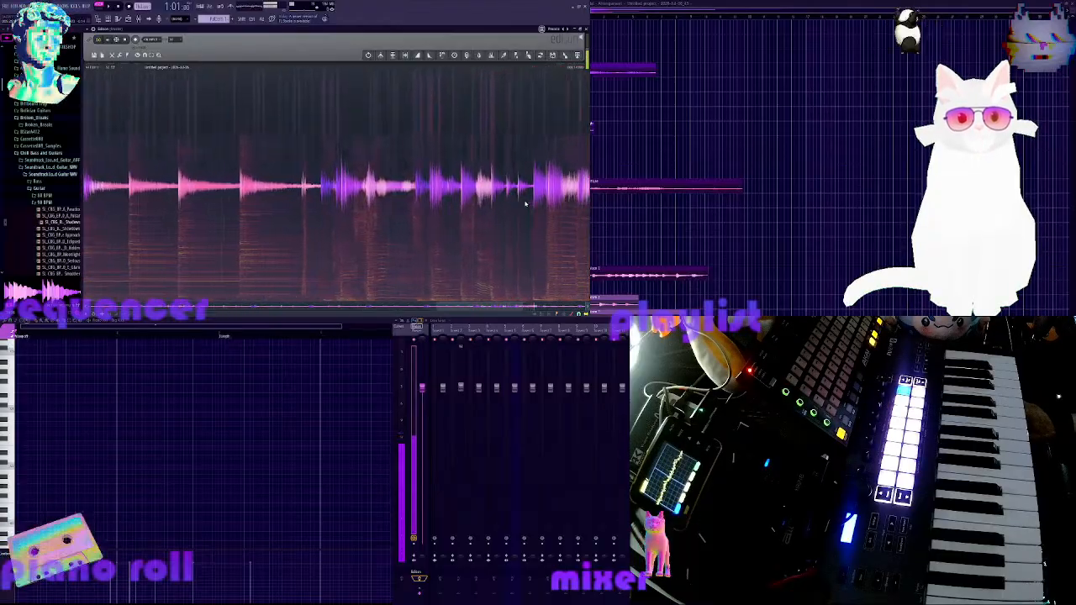
scroll(512, 197, "up", 5)
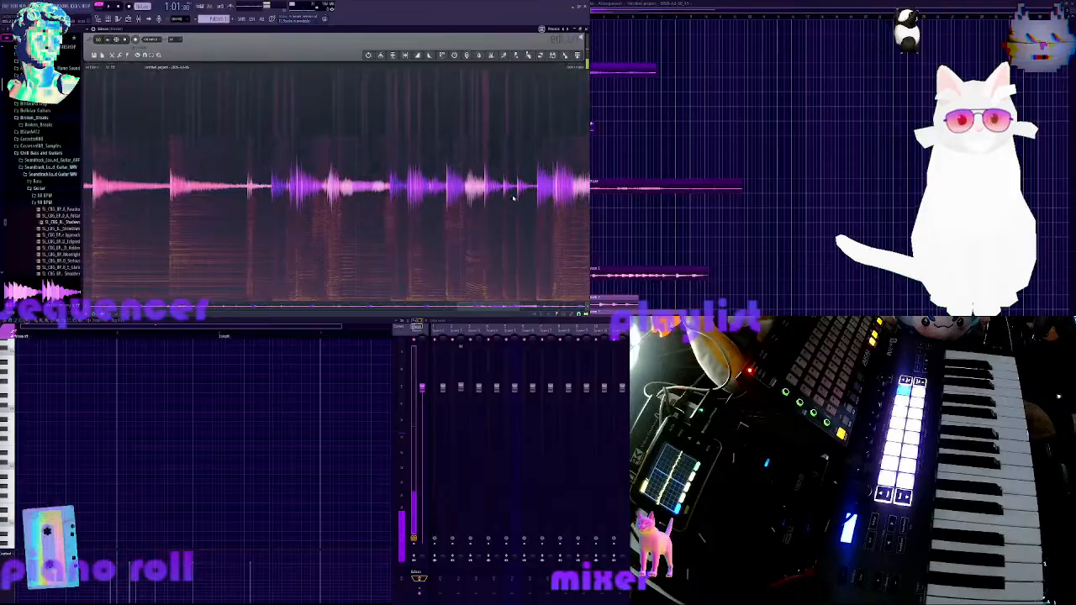
scroll(488, 200, "up", 1)
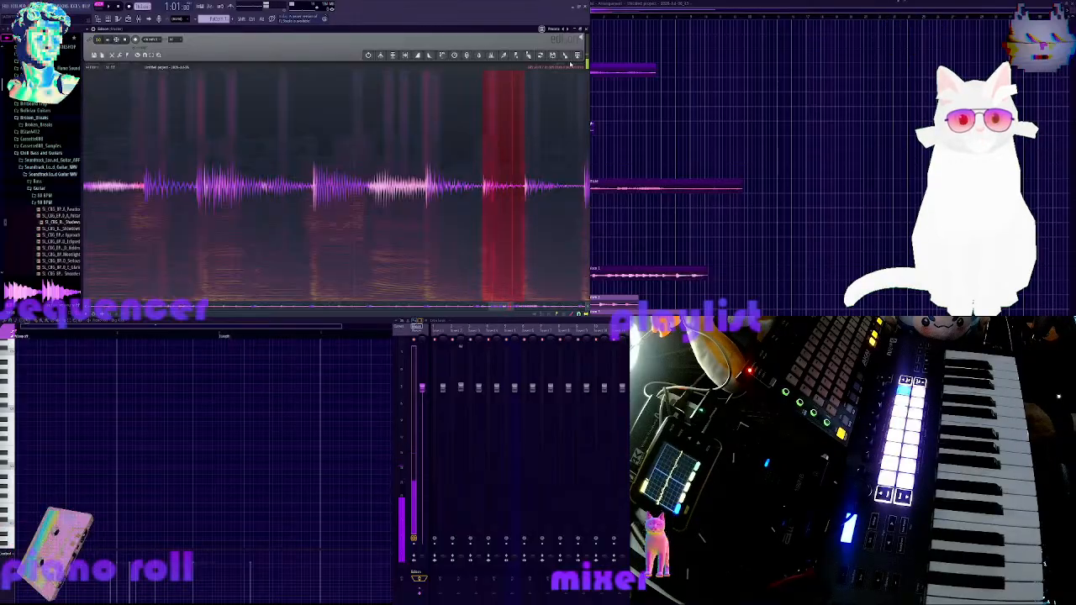
left_click(585, 196, "shift")
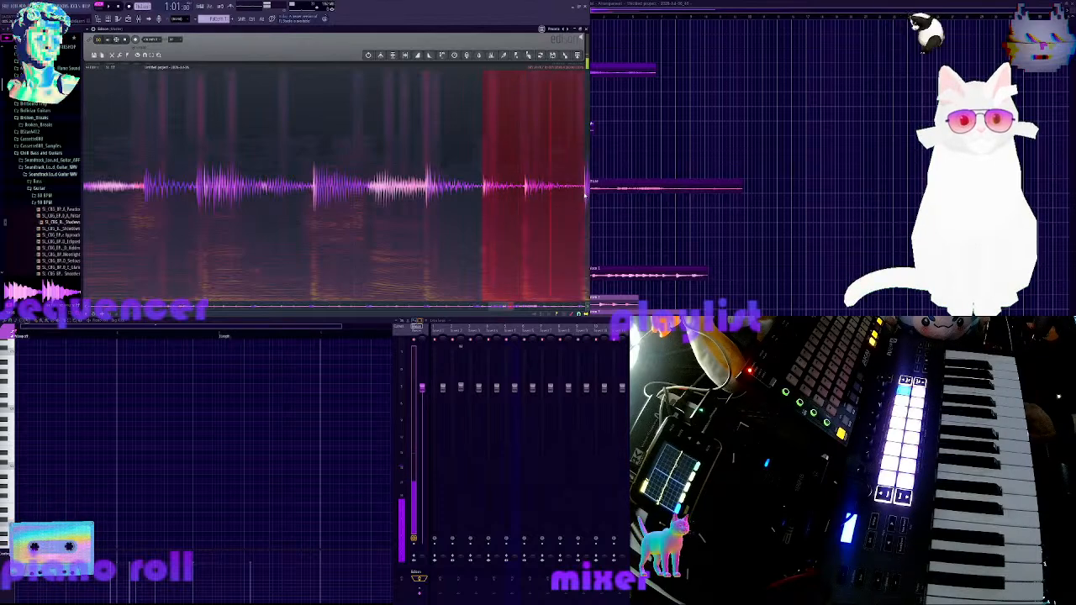
Select the second small hit with its decay alone, and do the same for the larger hit just before the pair
left_click(544, 194)
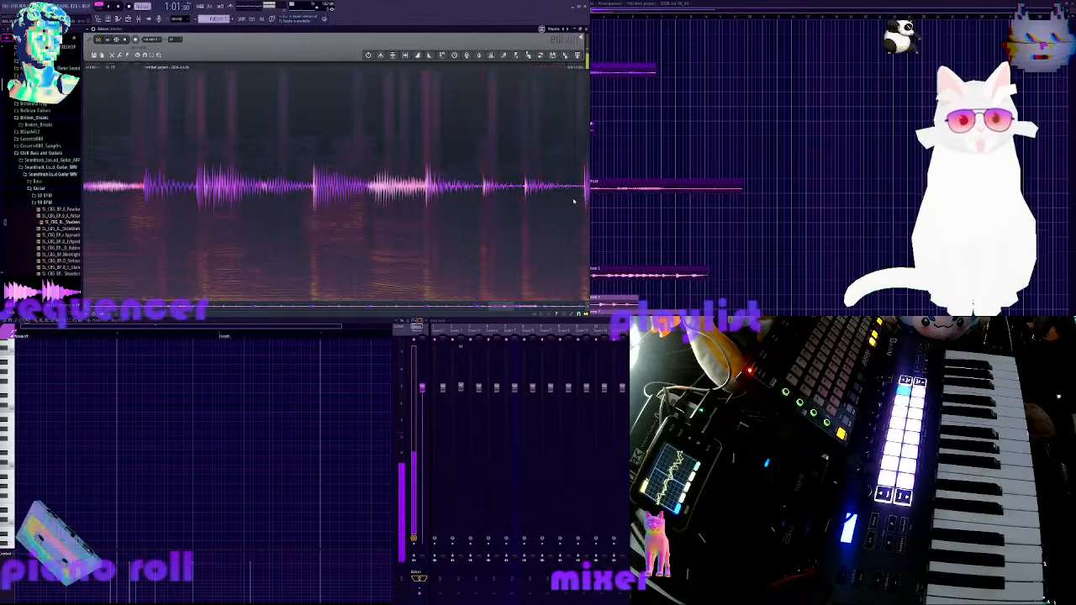
left_click_drag(583, 199, 535, 194)
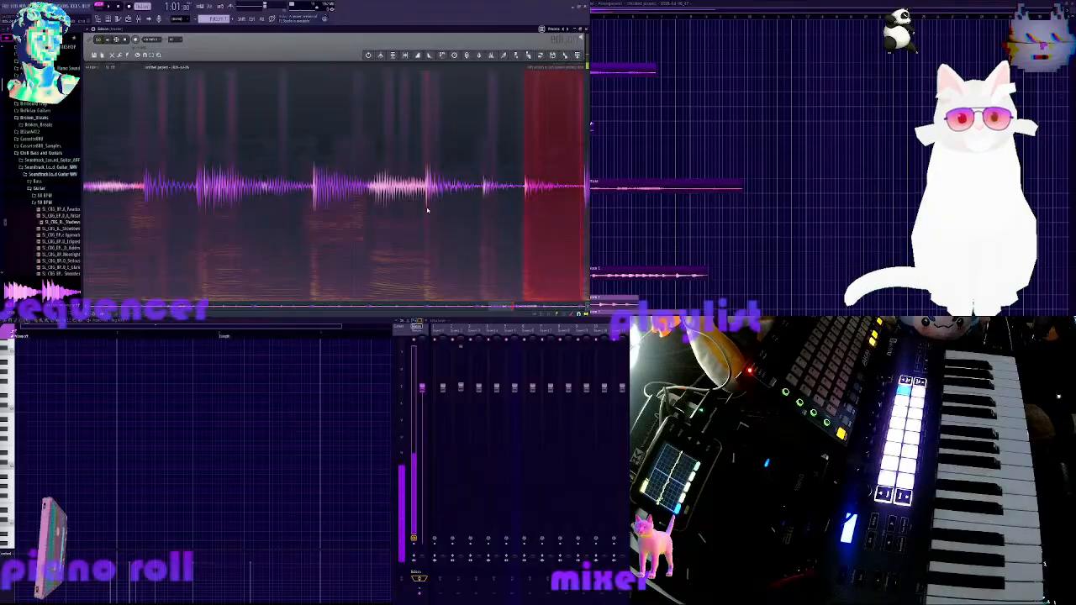
left_click_drag(438, 207, 482, 210)
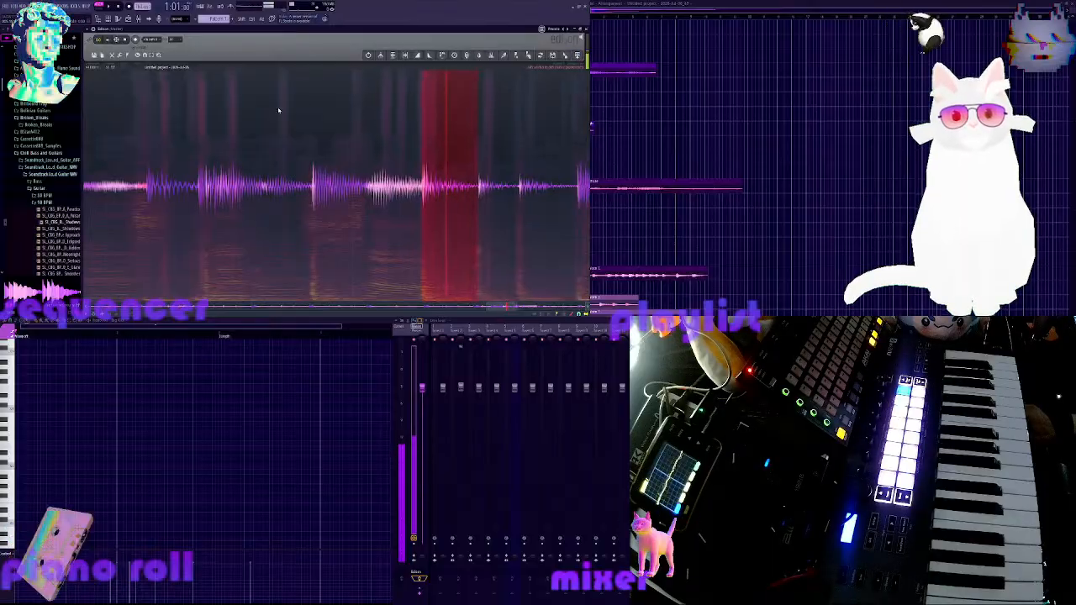
Delete the entire recording from Edison and close the editor to return to the channel rack
scroll(407, 146, "down", 8)
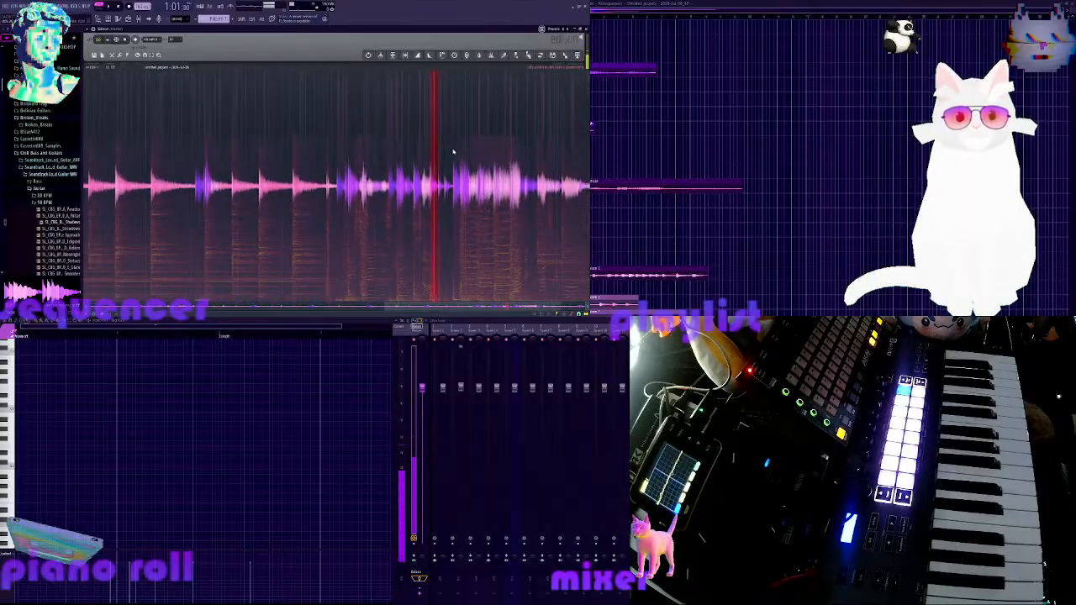
scroll(455, 151, "down", 2)
scroll(565, 84, "down", 2)
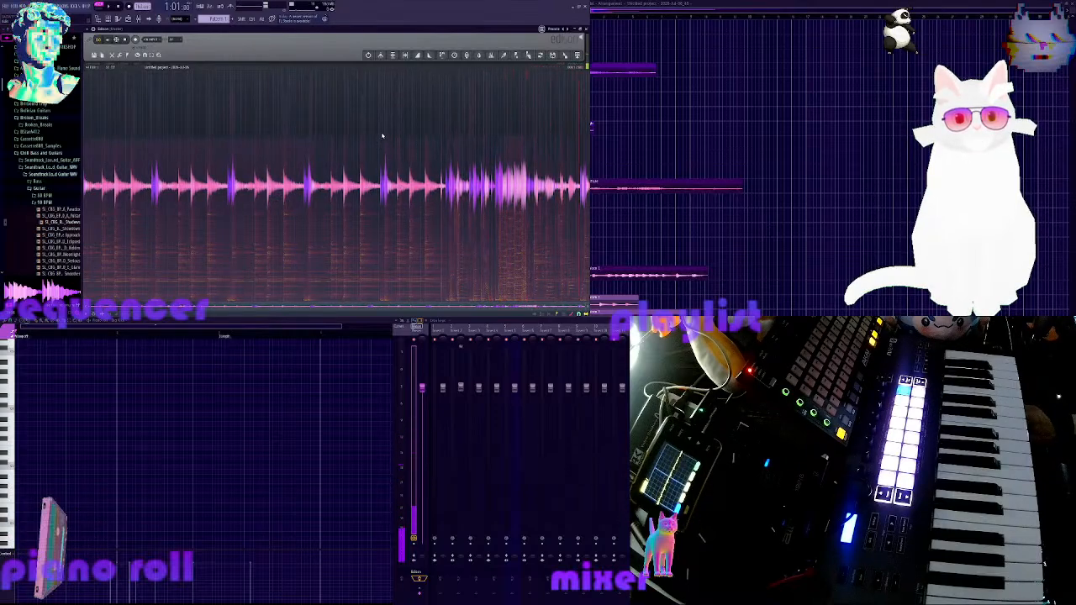
key("Delete")
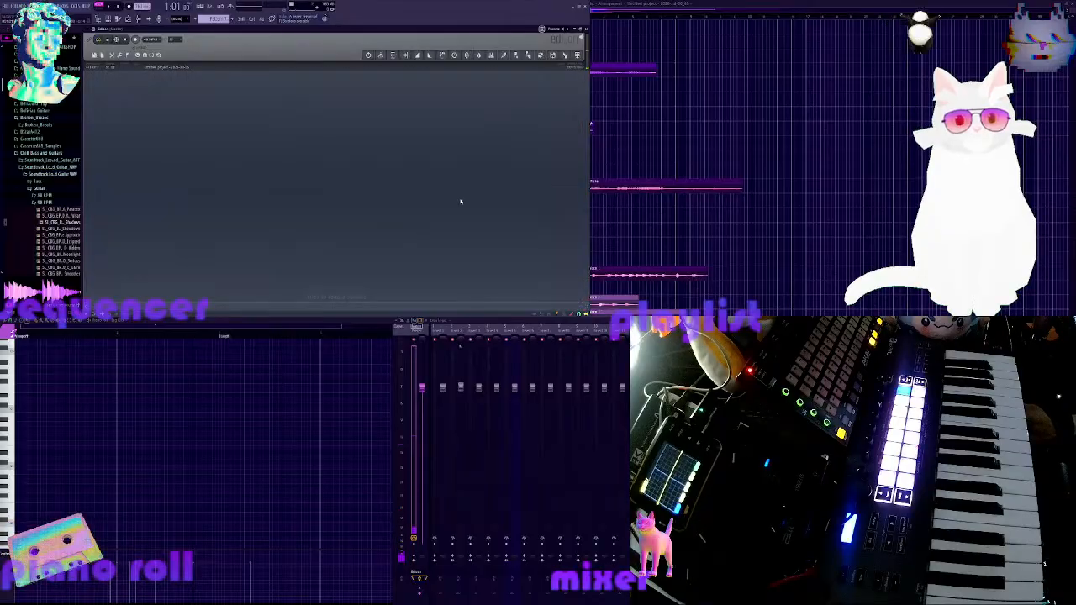
left_click(587, 30)
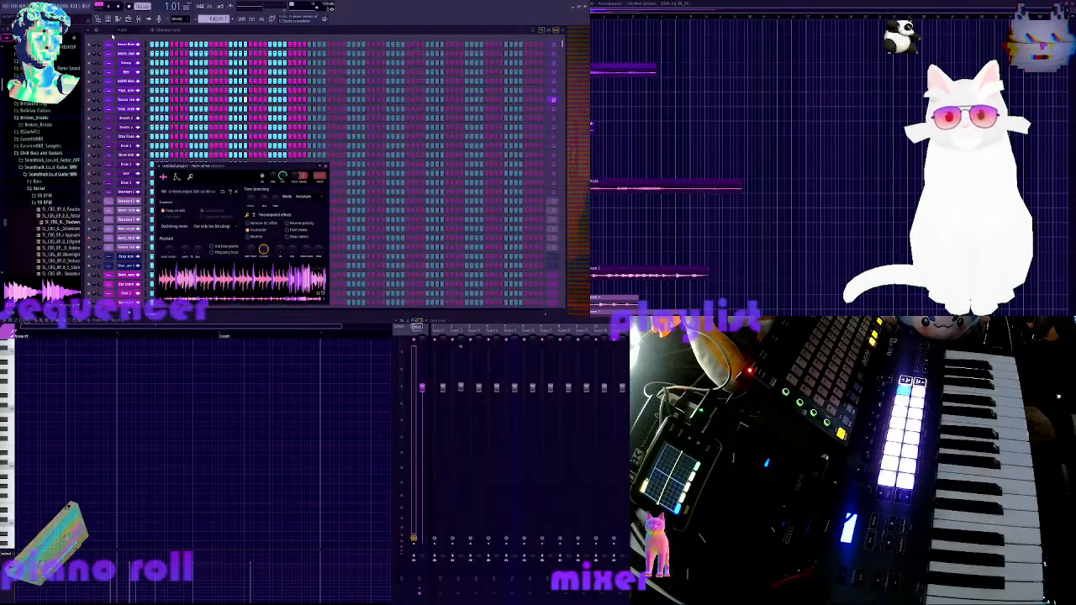
Show the channels of every group in the channel rack and browse down to the unnamed blue recordings
left_click(124, 32)
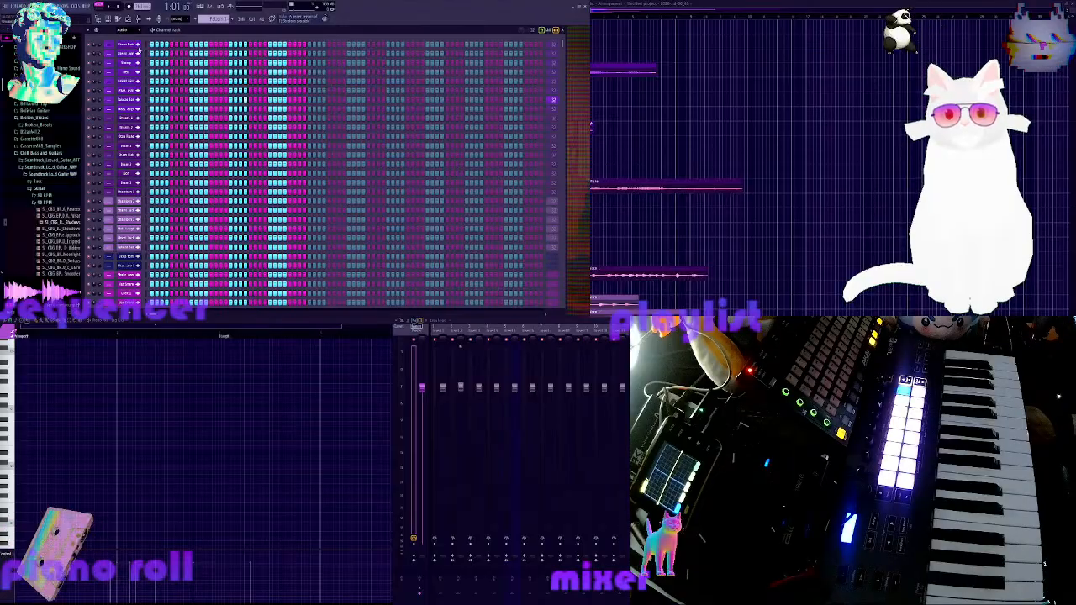
scroll(136, 67, "up", 4)
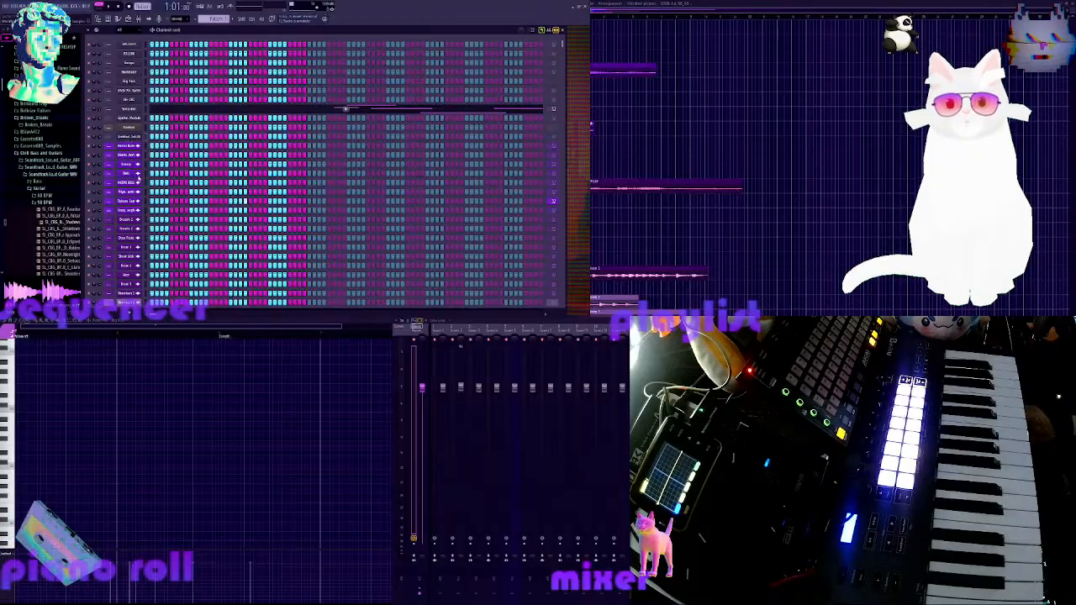
left_click(156, 223)
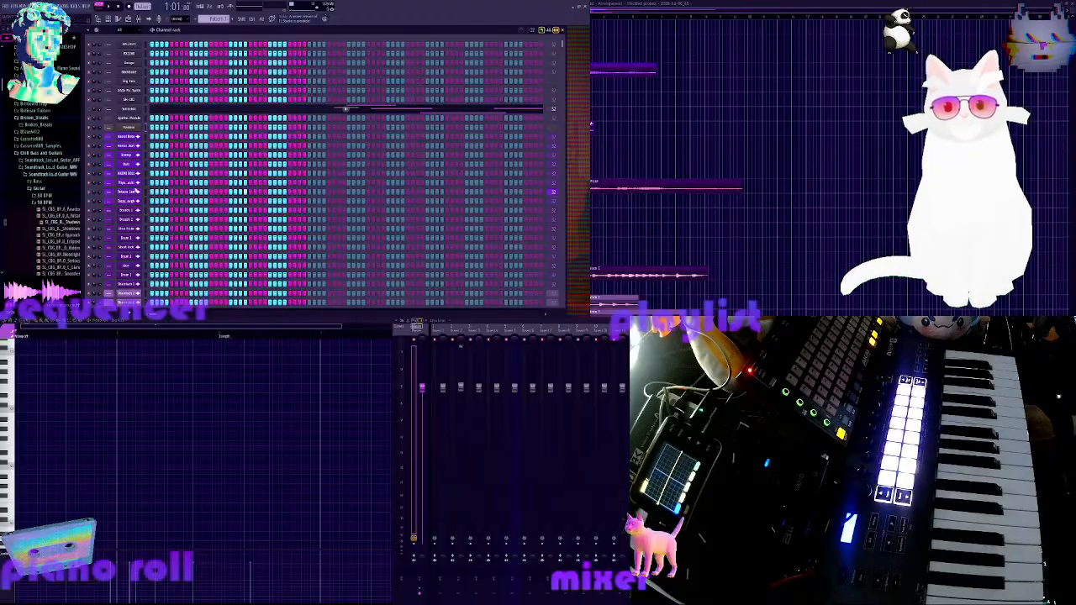
scroll(137, 175, "down", 8)
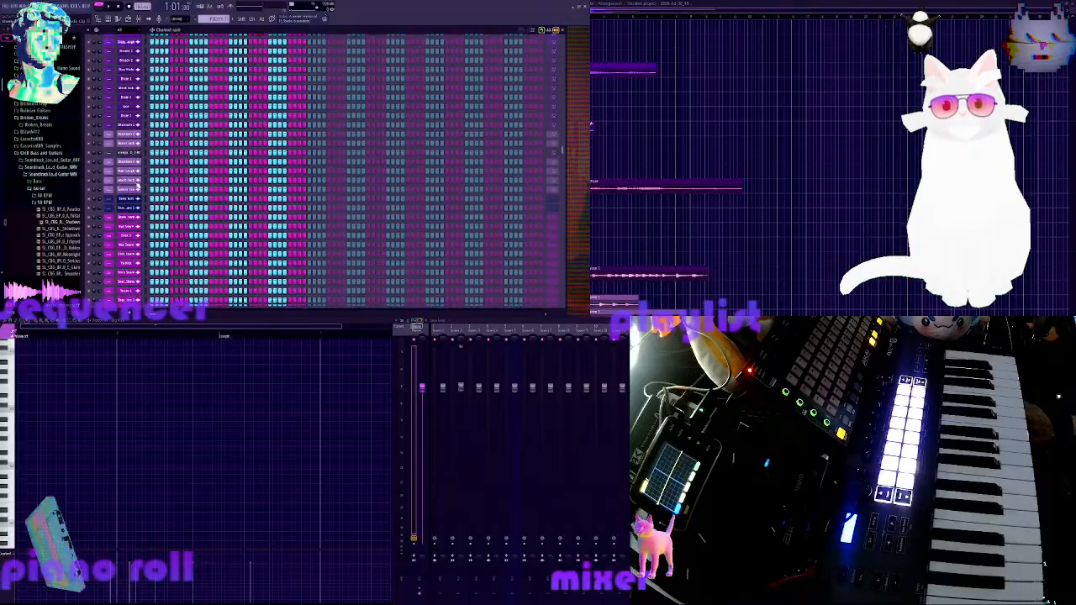
scroll(139, 188, "down", 10)
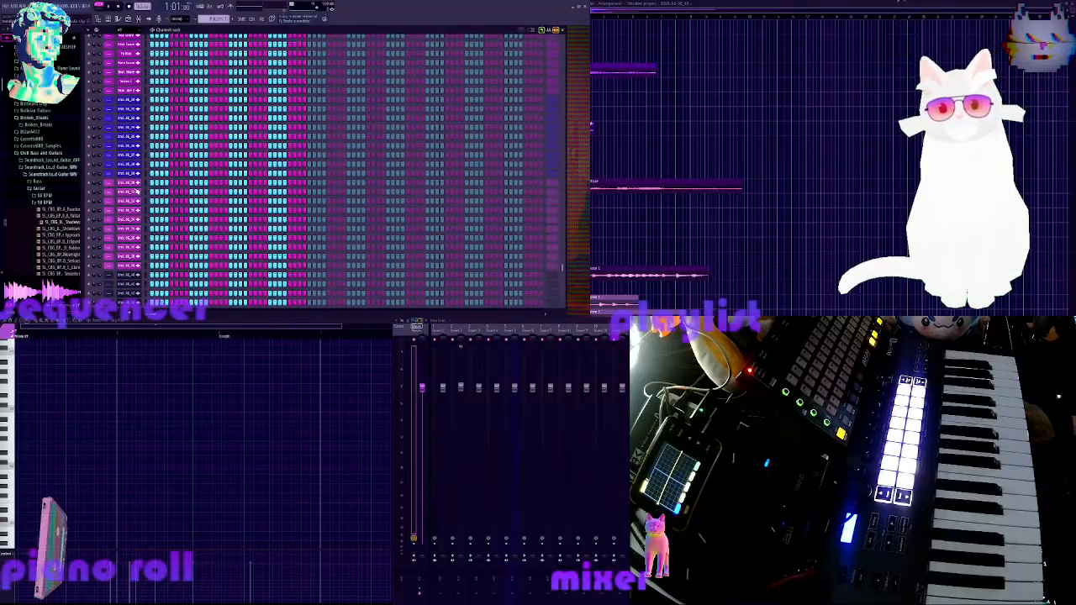
scroll(137, 192, "down", 2)
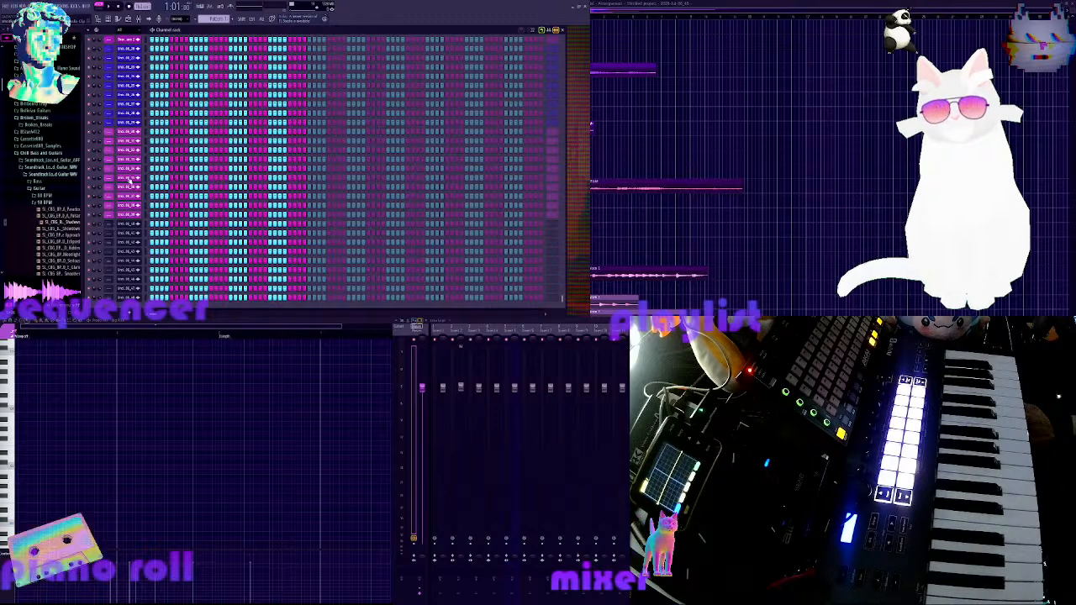
Audition the first unnamed blue recording and rename its channel as a short kick
scroll(120, 181, "up", 5)
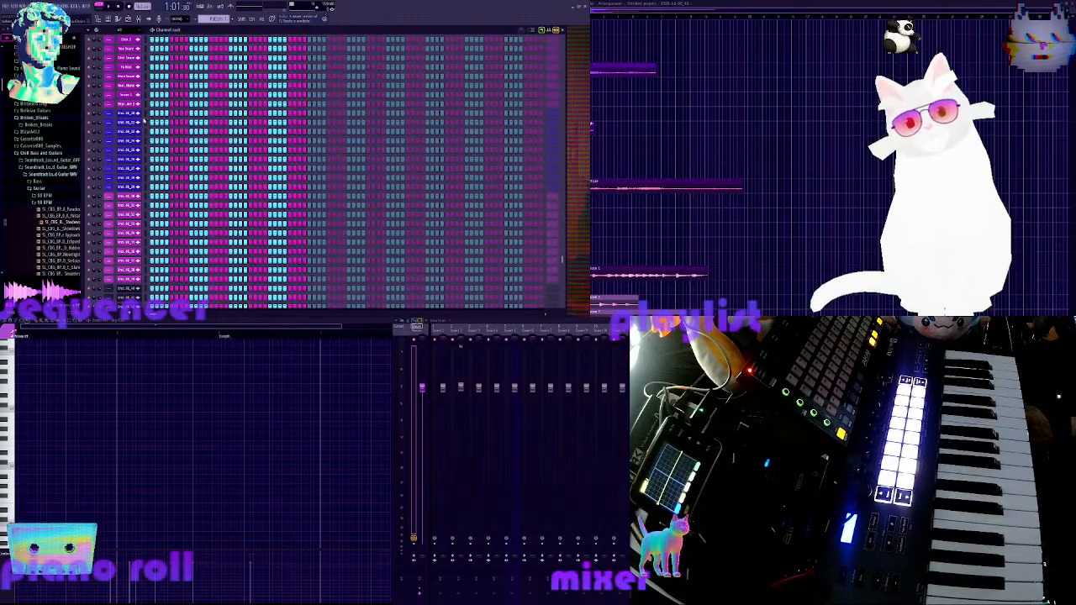
left_click(133, 113)
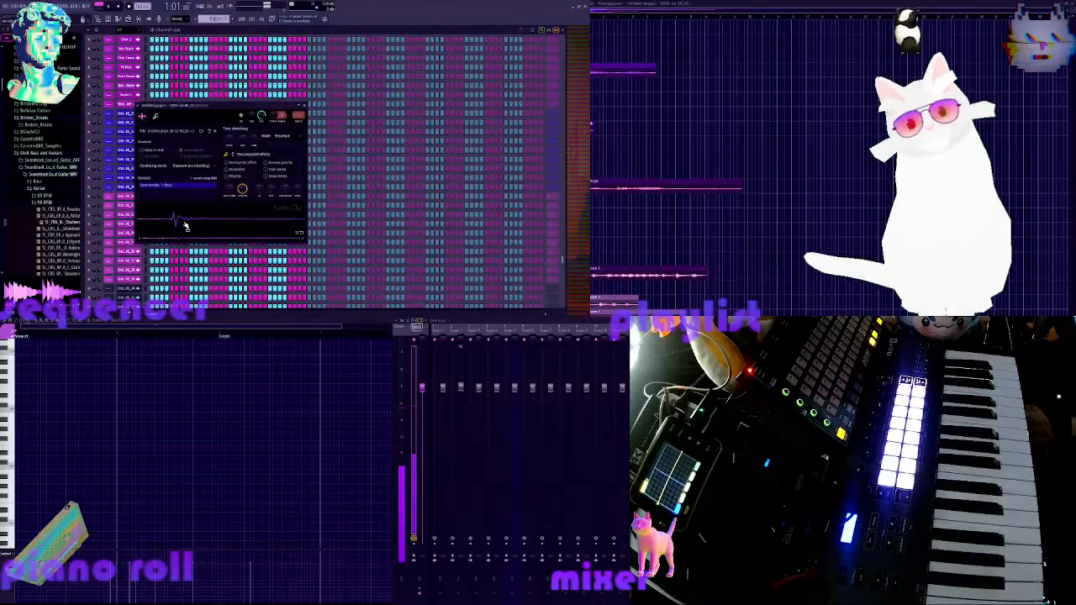
left_click(121, 115)
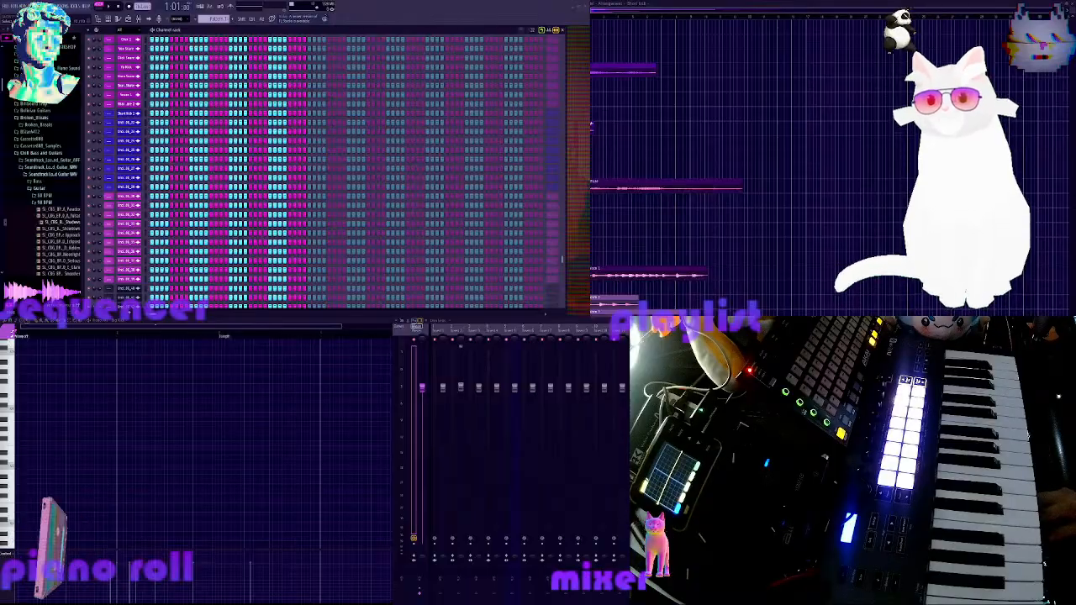
Open the recording below the renamed kick, move its sampler window aside, audition the sample repeatedly and rename its channel as a bass
scroll(160, 231, "down", 1)
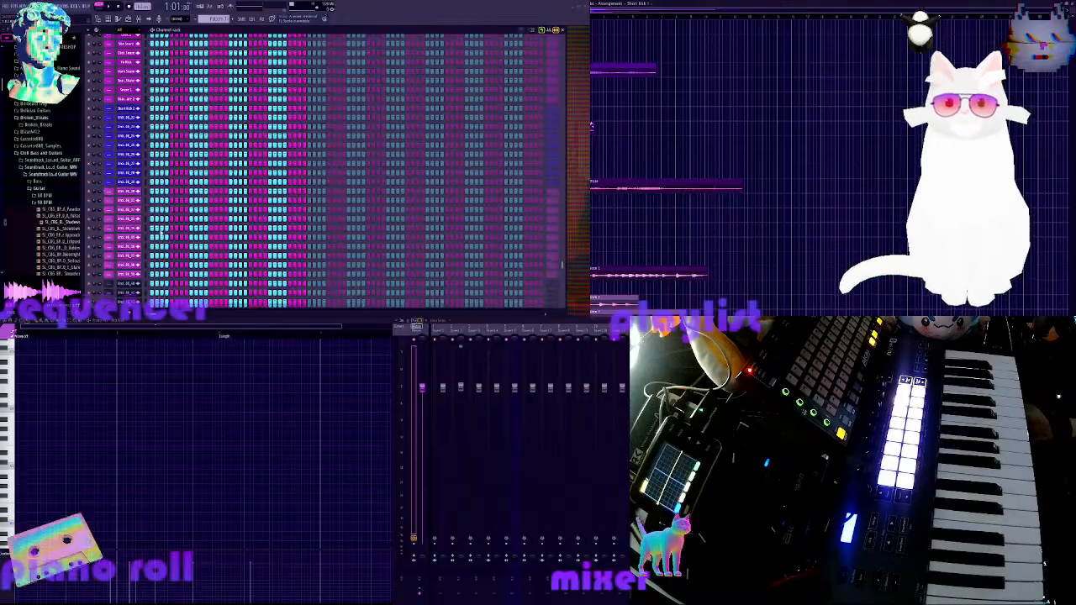
scroll(140, 153, "down", 3)
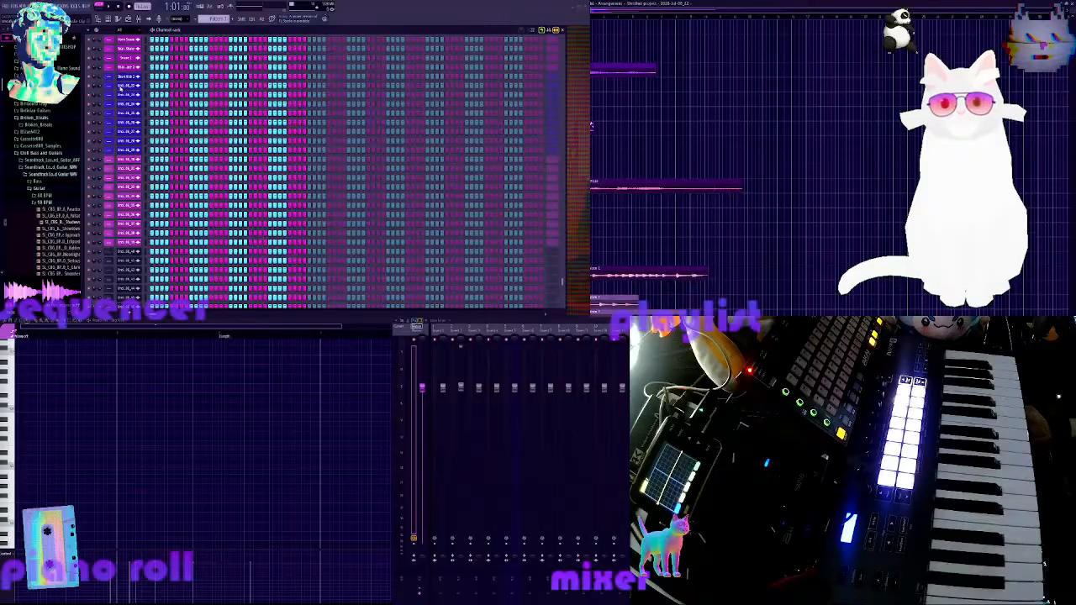
left_click(126, 86)
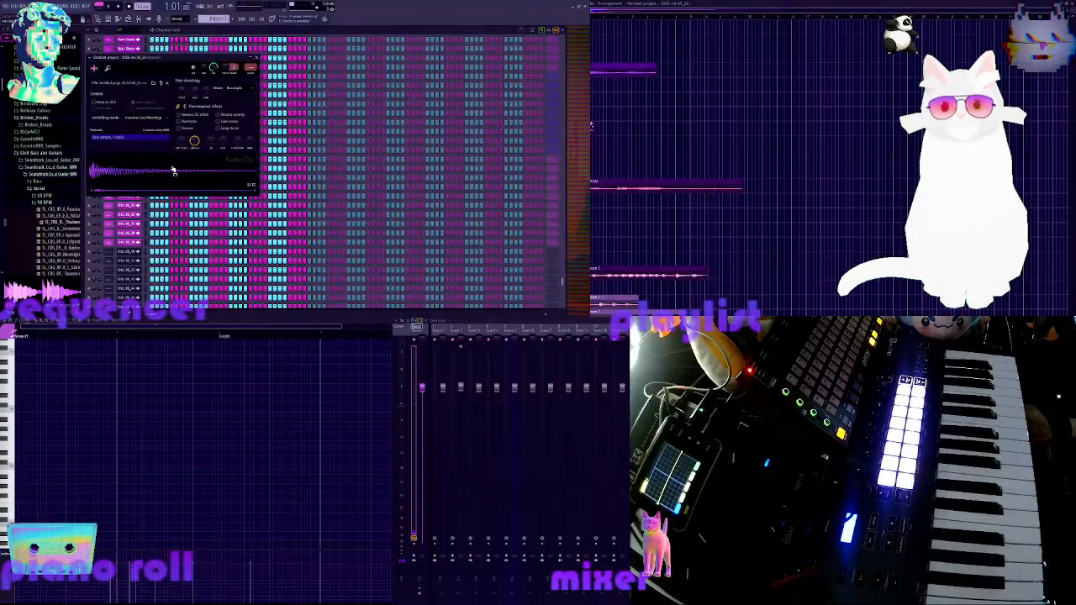
left_click_drag(183, 56, 306, 51)
left_click(276, 177)
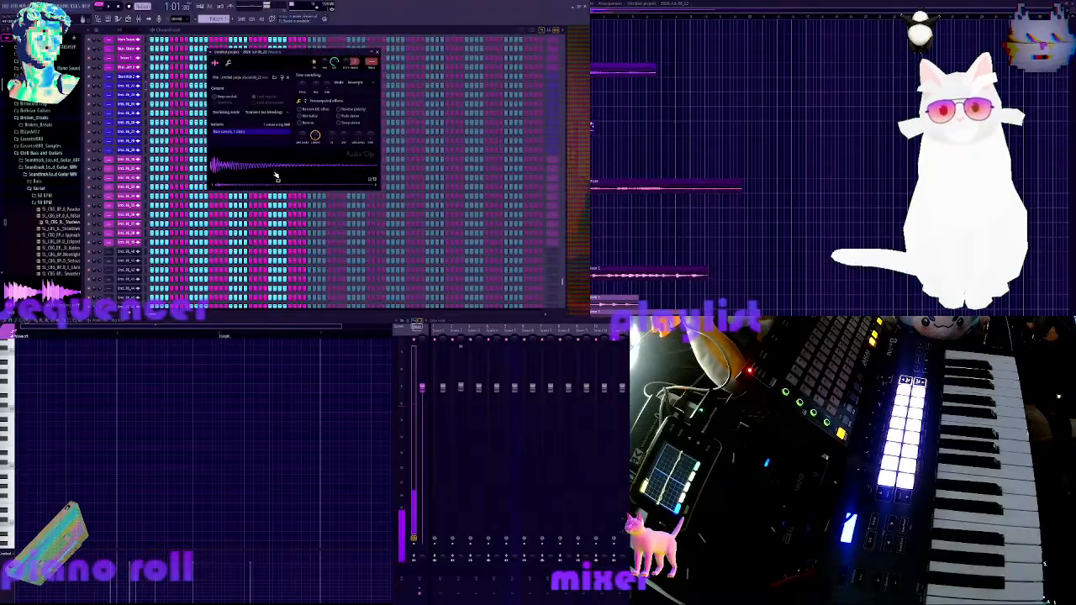
left_click(276, 175)
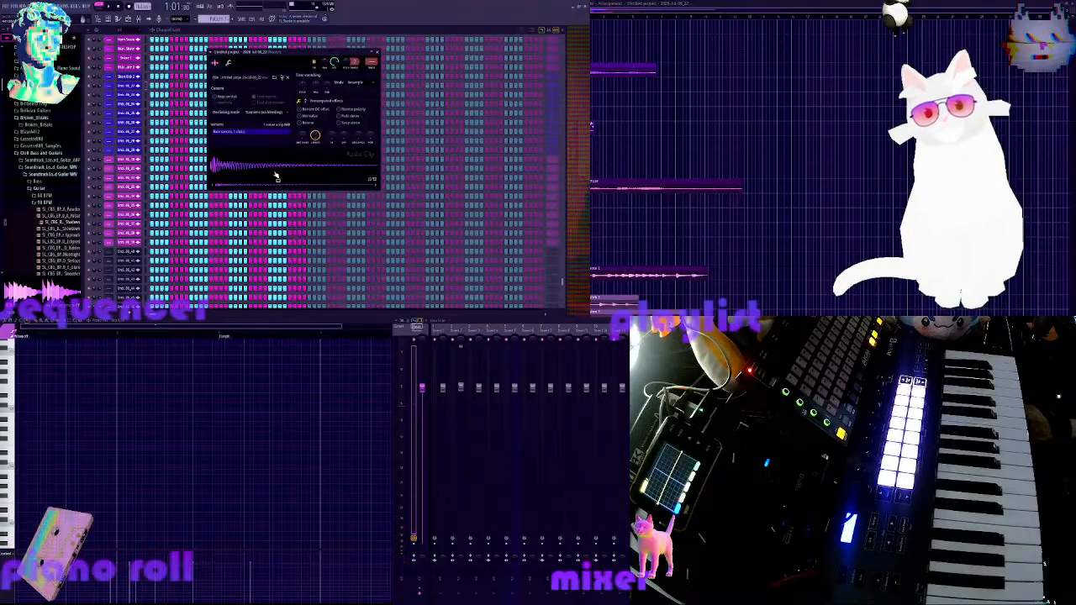
left_click(277, 176)
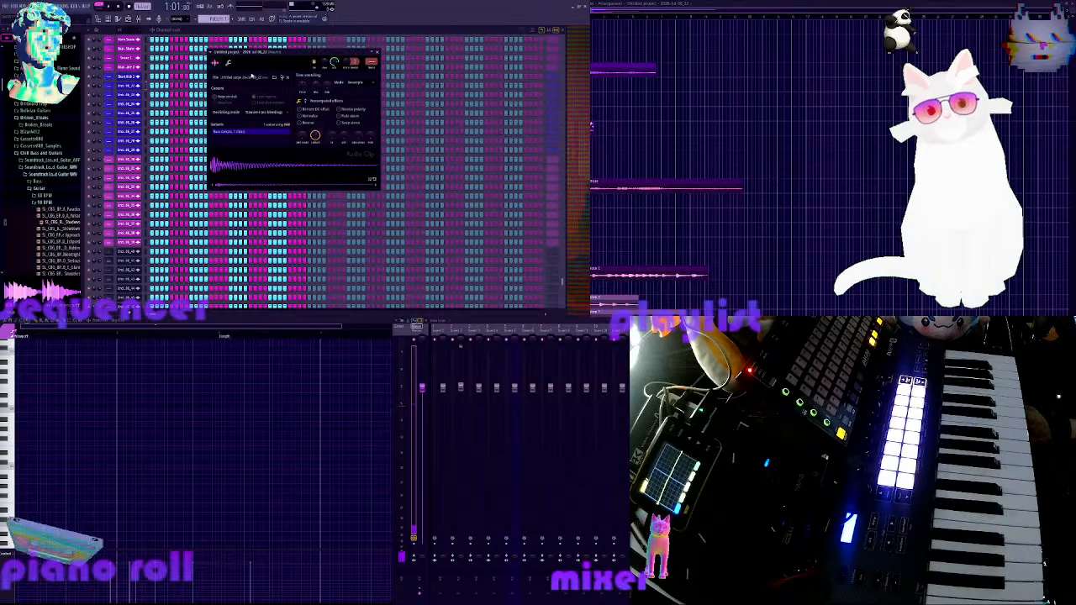
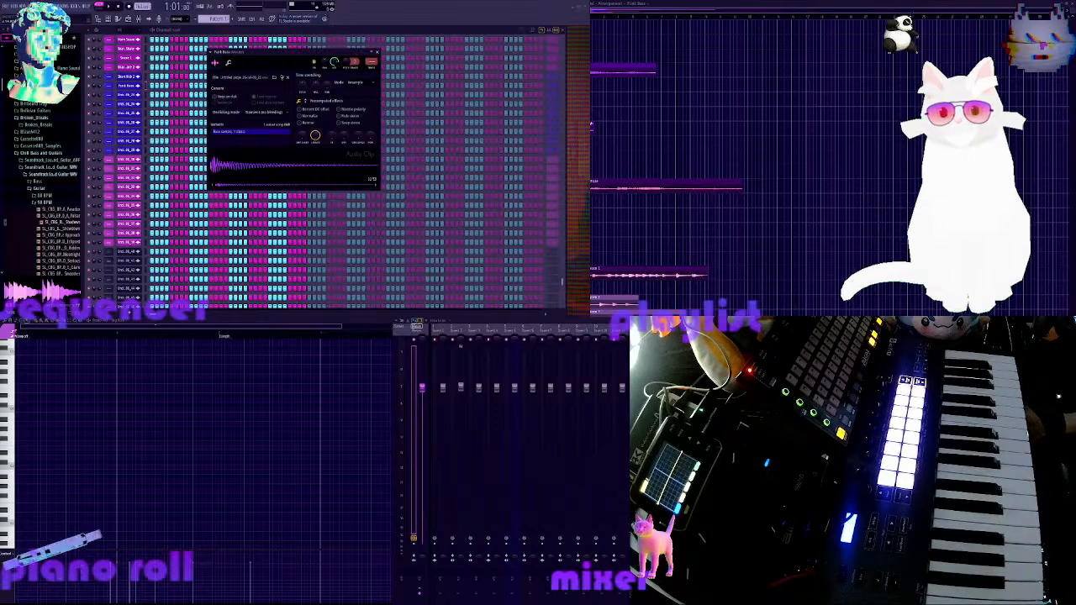
Audition the newly renamed bass sample several more times from its waveform
left_click(281, 175)
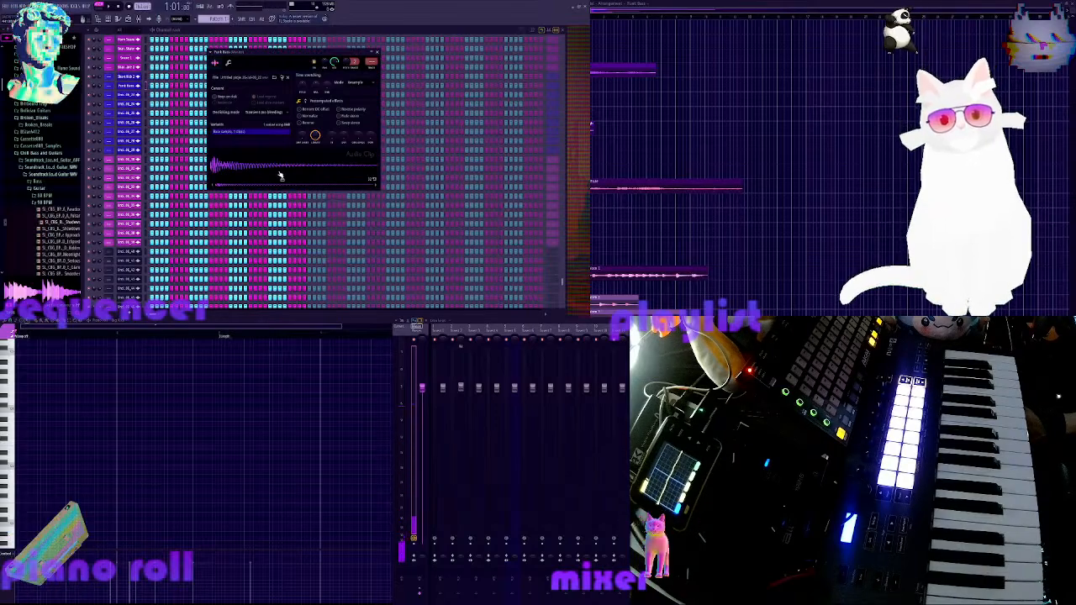
left_click(281, 175)
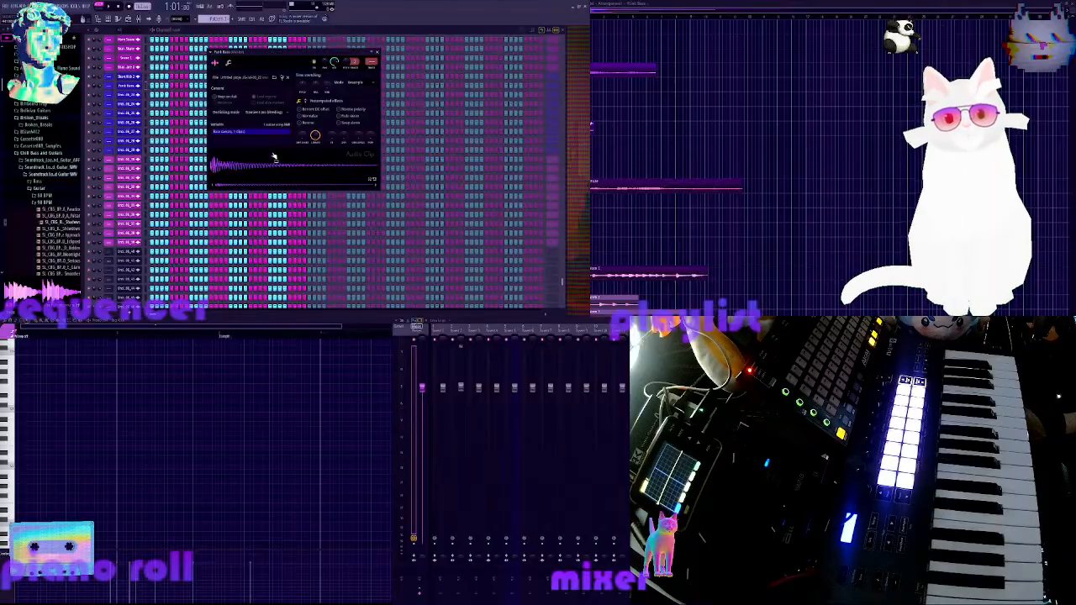
left_click(265, 169)
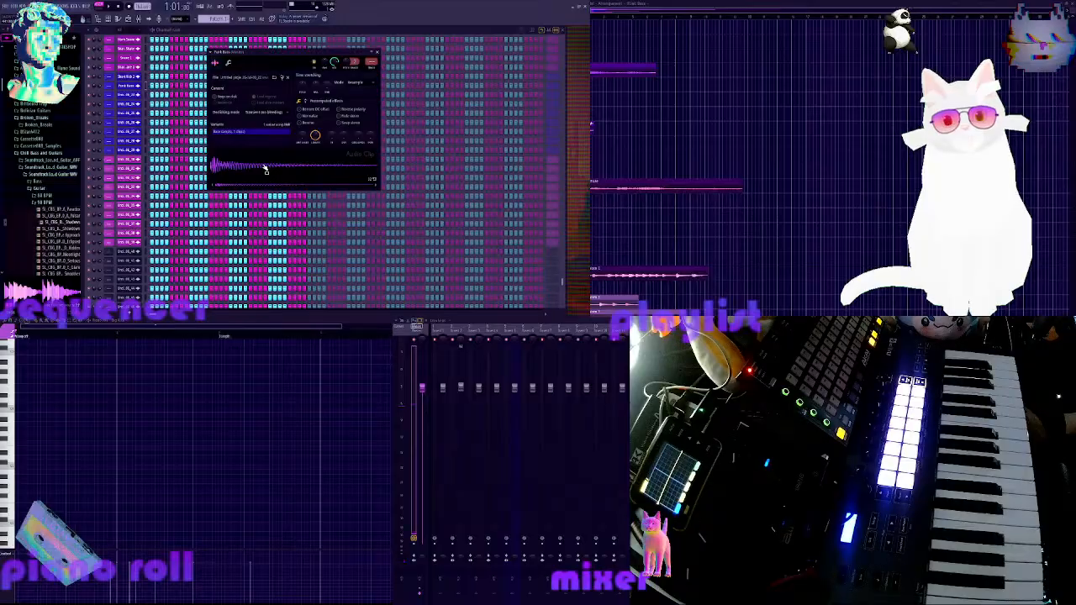
left_click(266, 168)
left_click(266, 168)
left_click(266, 168)
left_click(265, 168)
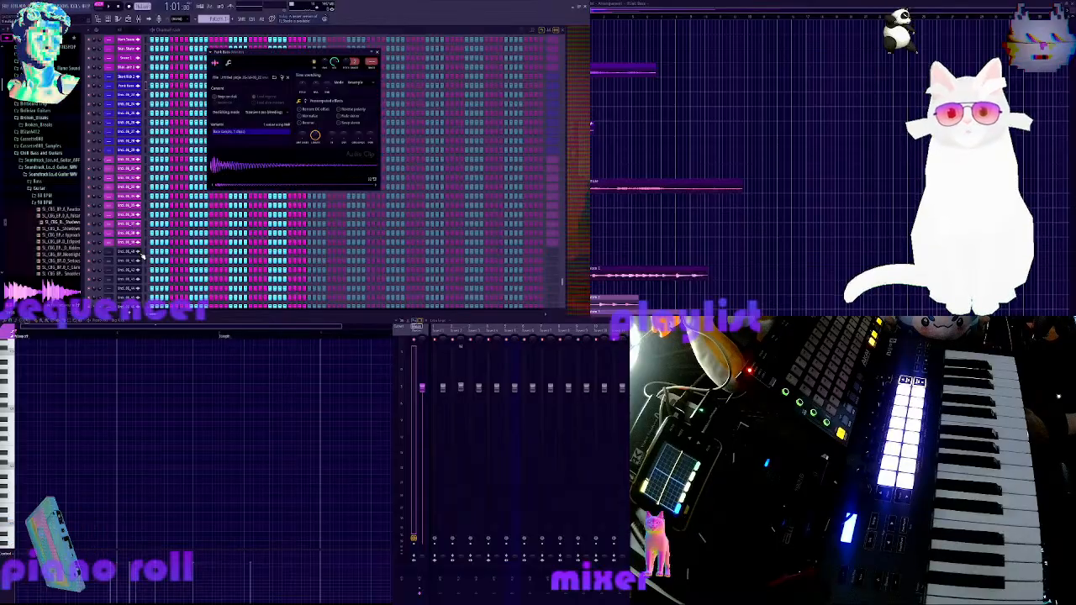
Open the recording below the bass, move its sampler window aside, and rename its channel as a snare
left_click(130, 95)
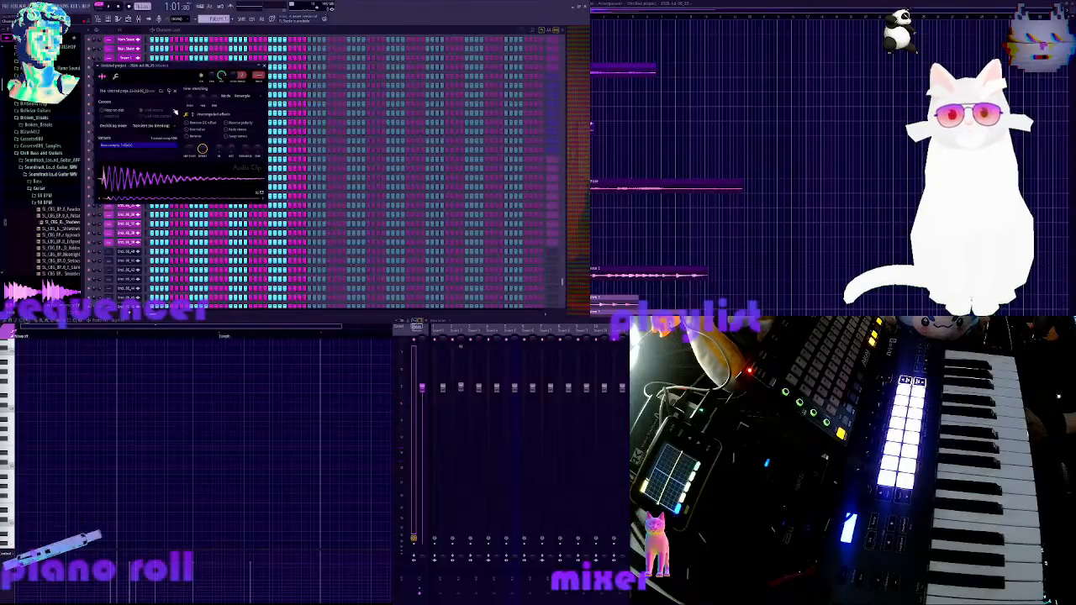
left_click_drag(164, 69, 239, 71)
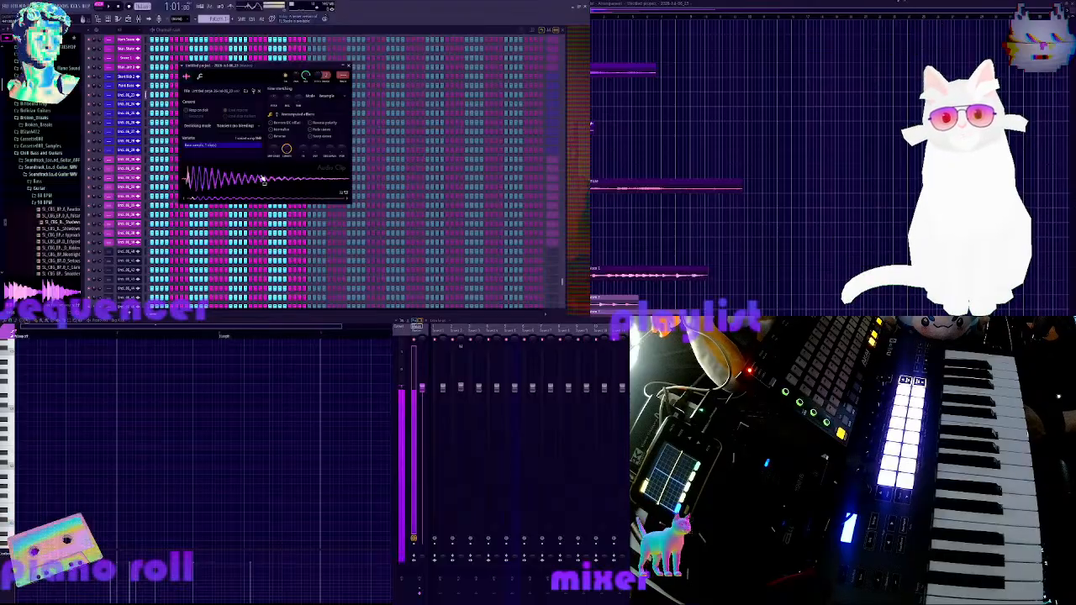
left_click(138, 98)
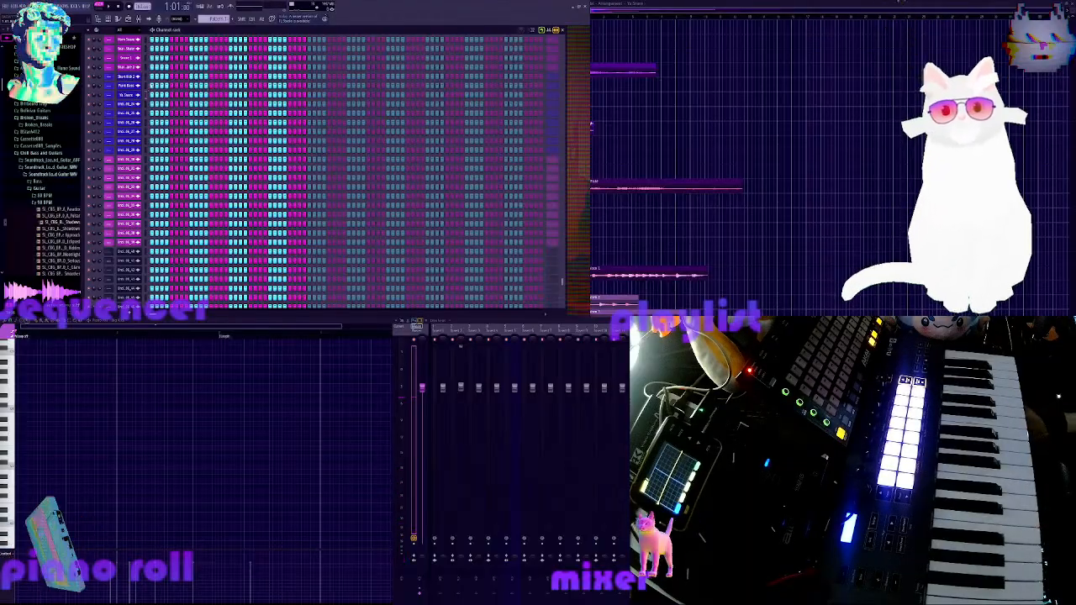
Normalize the quiet recording below the renamed snare, audition it, and give its channel a descriptive name
left_click(129, 105)
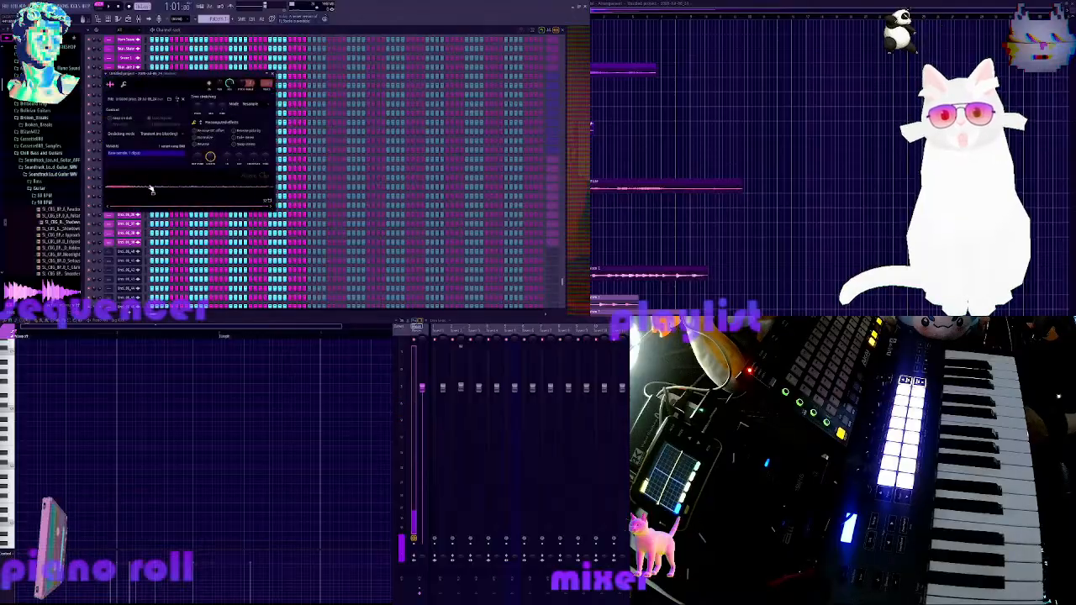
left_click(196, 137)
left_click(187, 199)
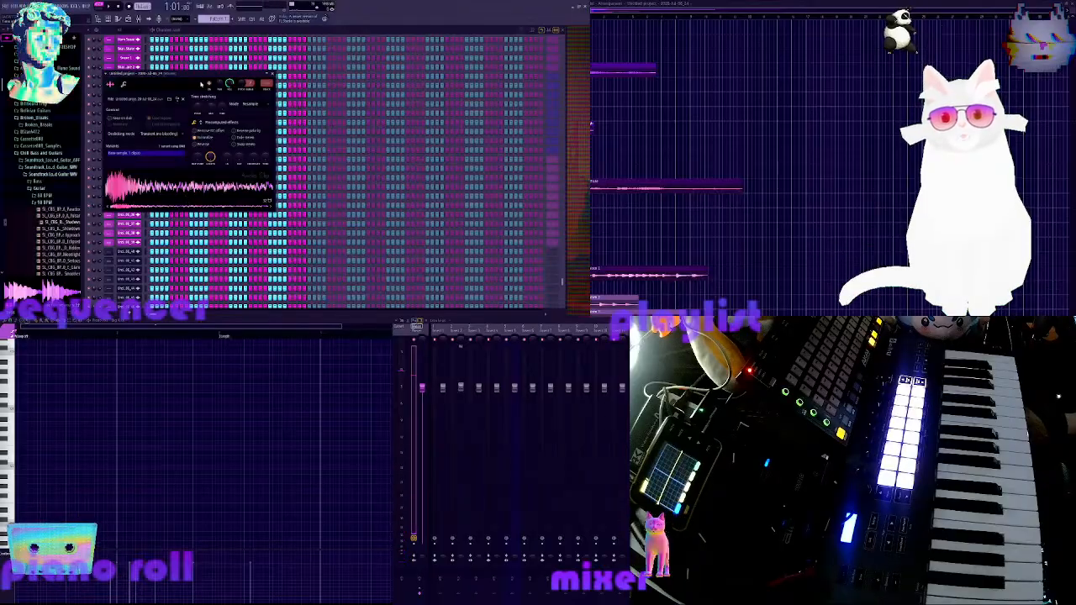
left_click_drag(200, 74, 291, 73)
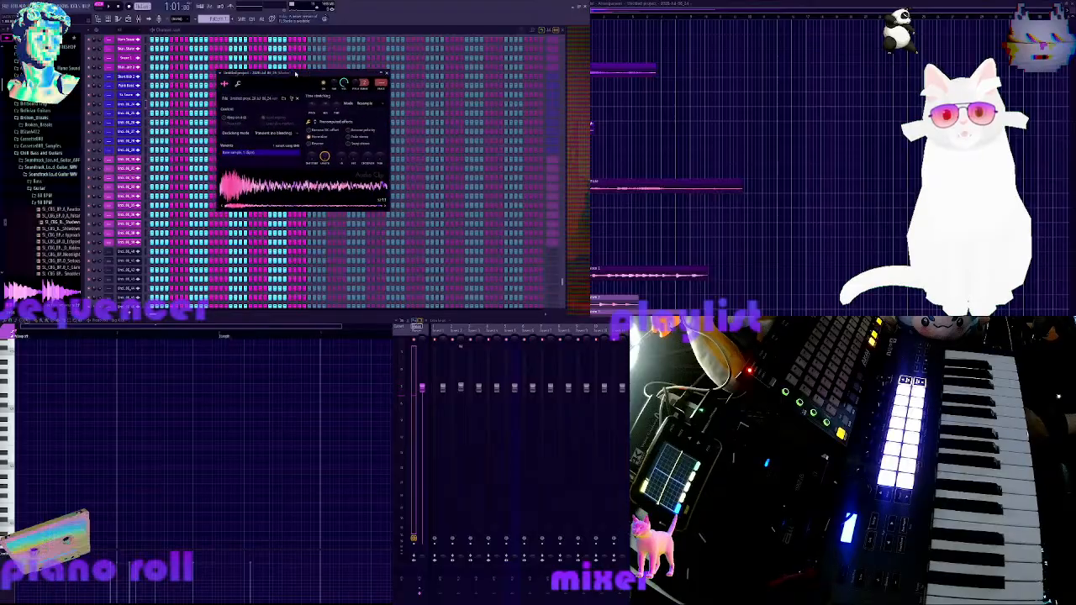
left_click(135, 108)
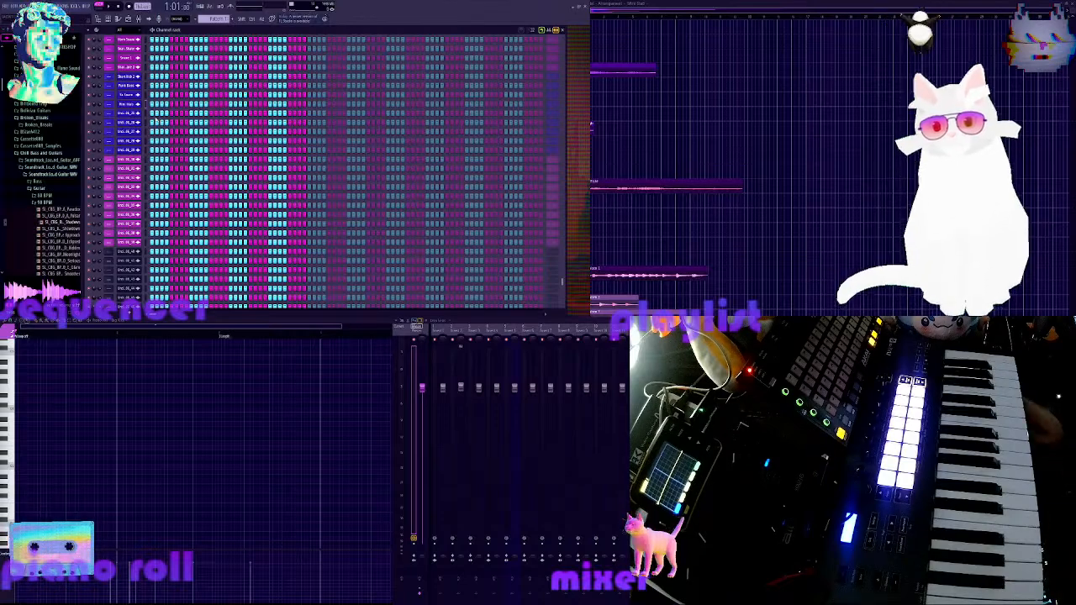
Audition the next unnamed blue recording, normalize it, audition it again, and rename its channel
left_click(135, 117)
left_click(172, 211)
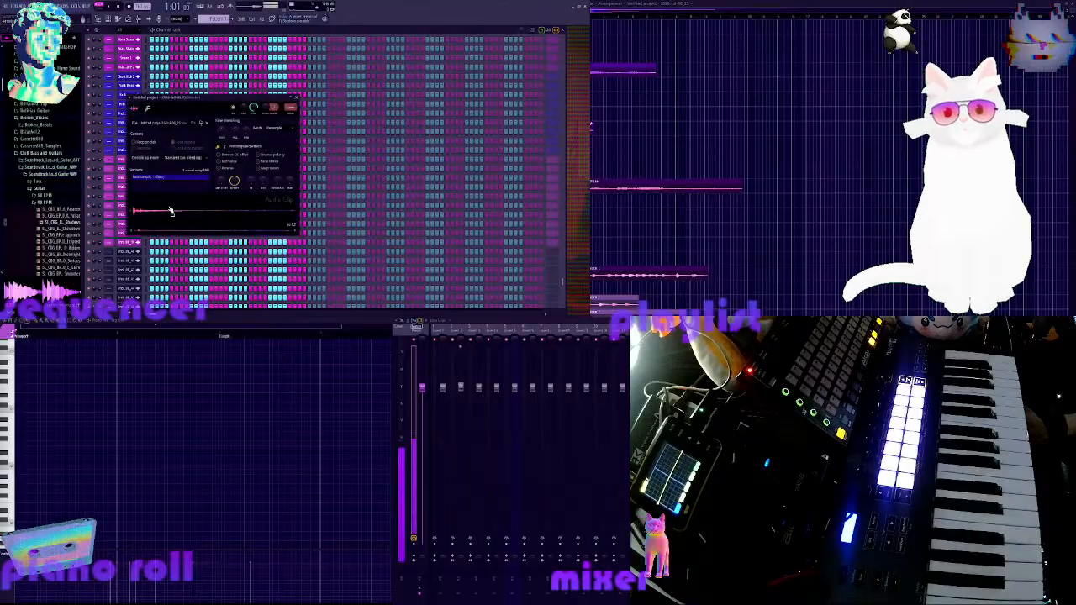
left_click(235, 164)
left_click(179, 216)
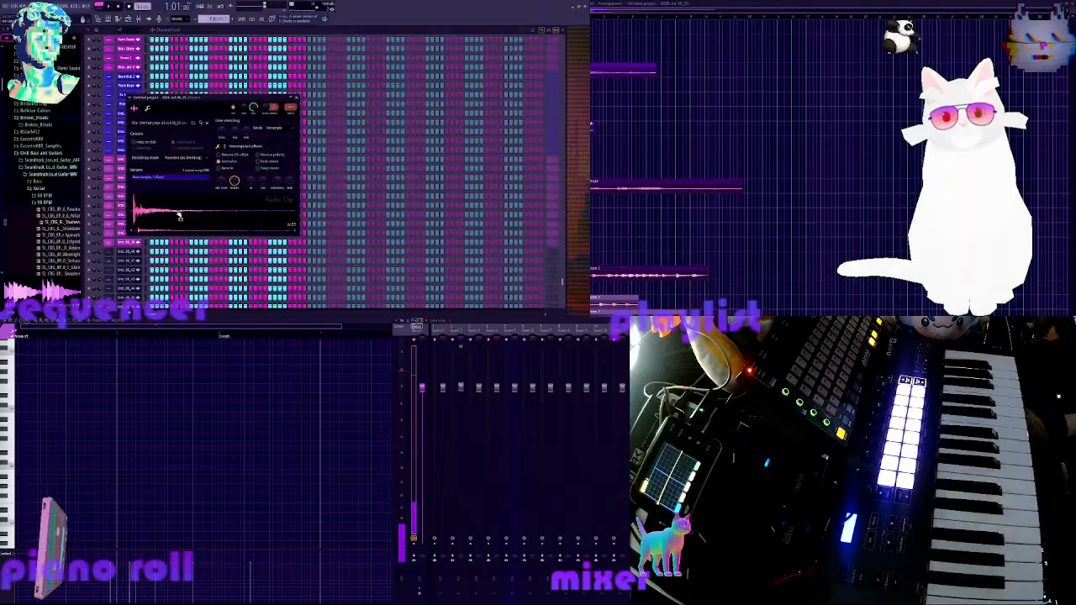
left_click(290, 107)
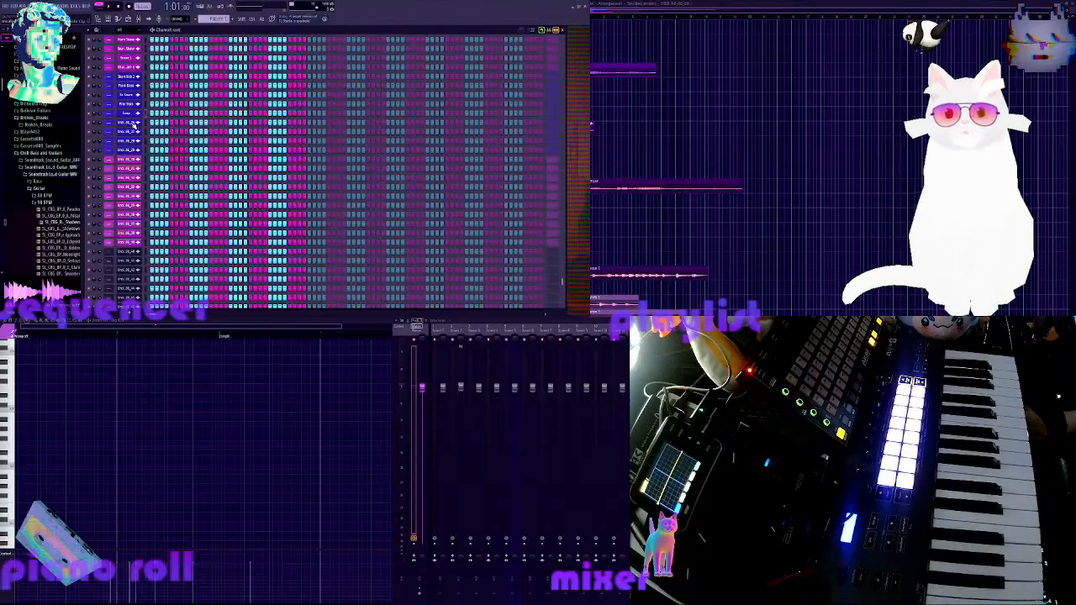
Open and audition the next unnamed blue recording, moving its sampler window clear of the channel names
left_click(136, 124)
left_click(194, 226)
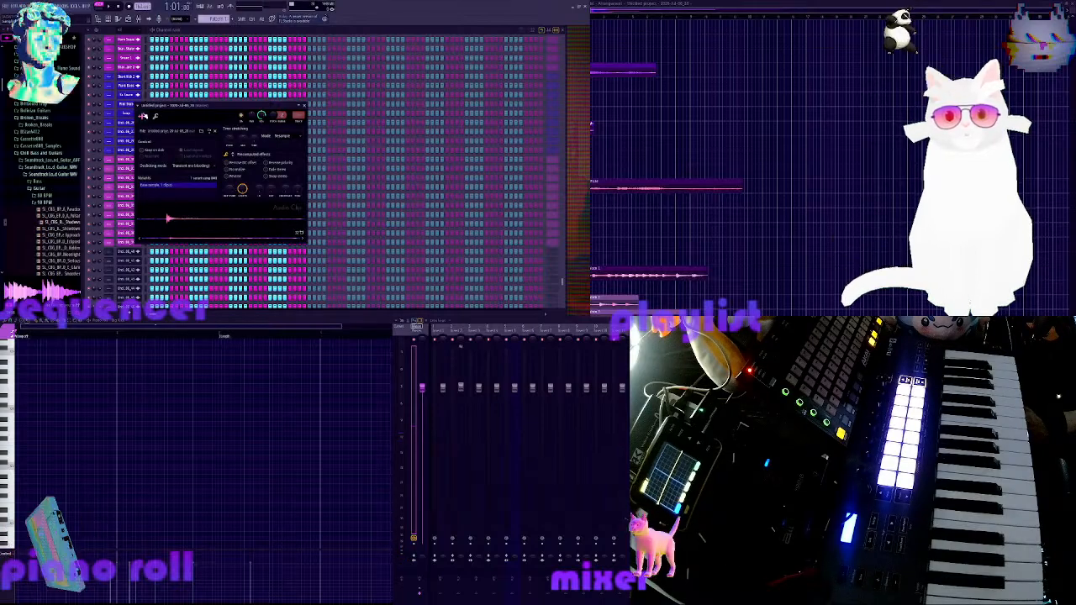
left_click_drag(180, 106, 230, 107)
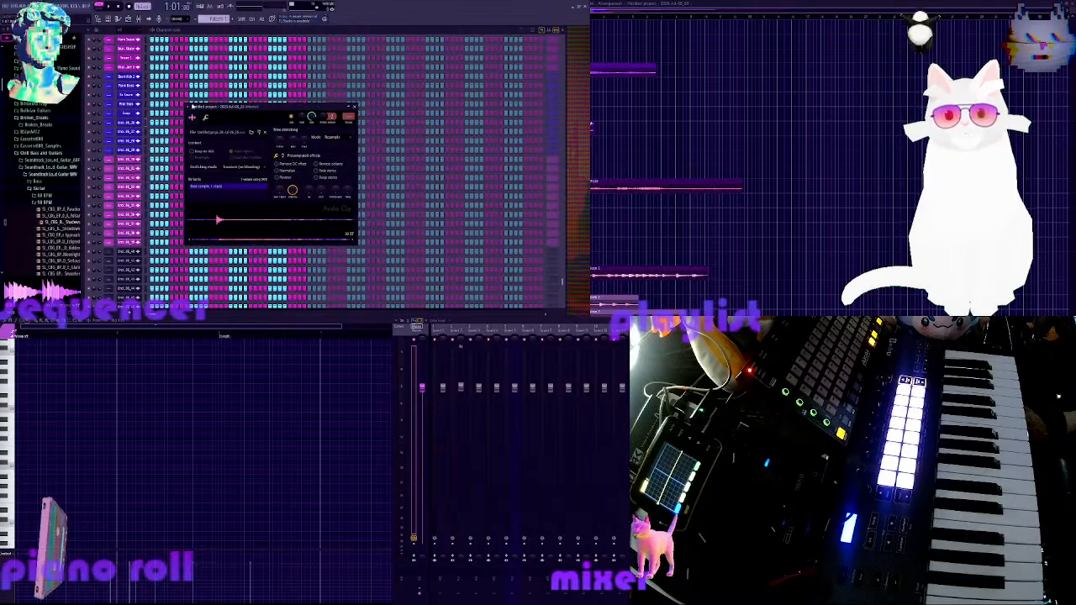
Look through the existing channel names above the blue recordings, and return to the unnamed ones
scroll(108, 120, "up", 10)
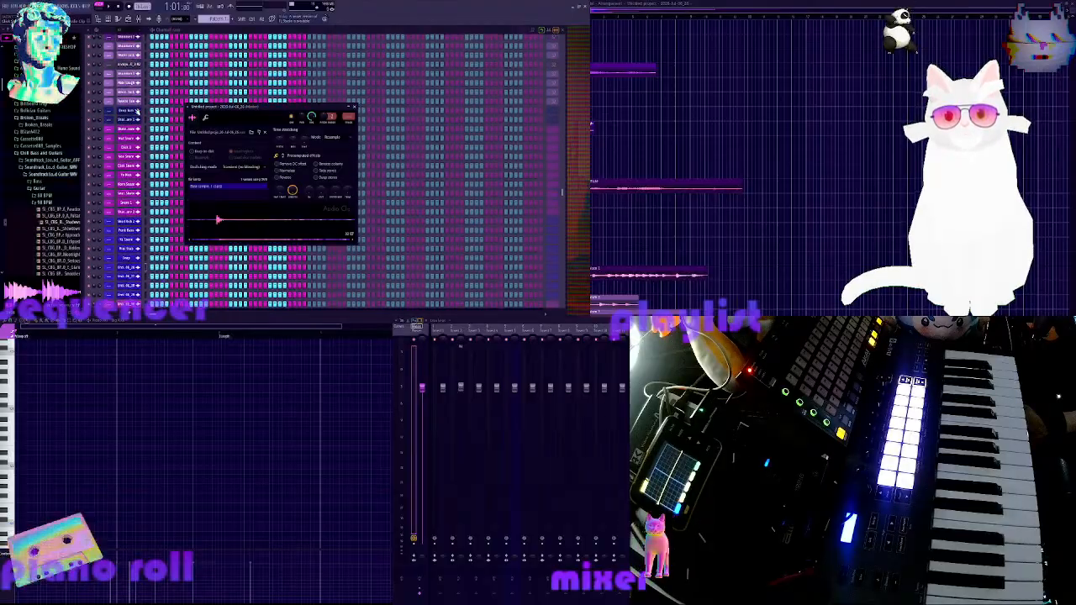
scroll(137, 109, "up", 3)
left_click(124, 141)
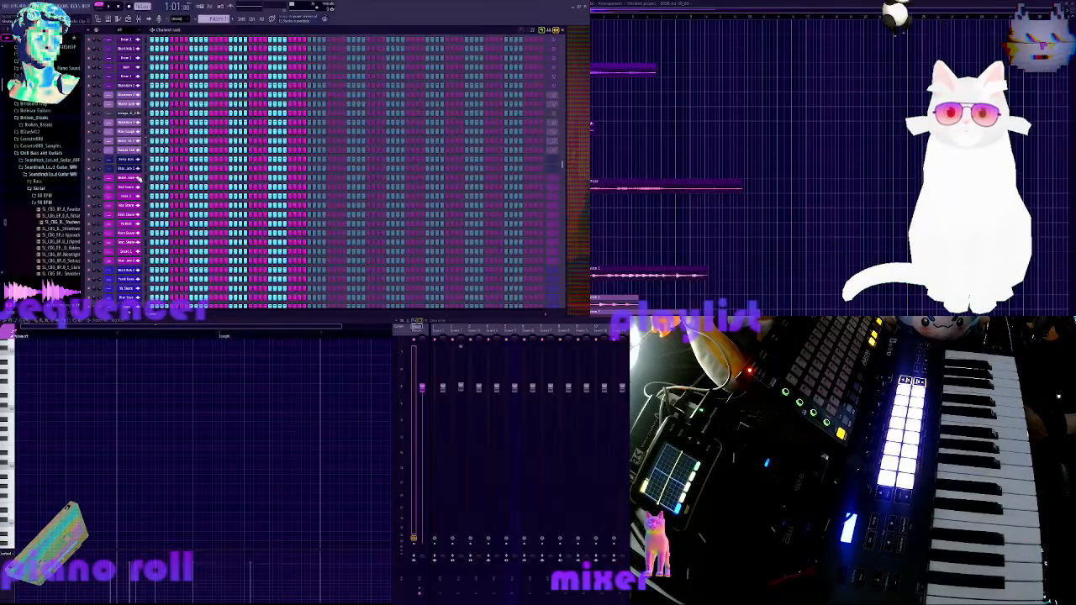
scroll(139, 179, "down", 3)
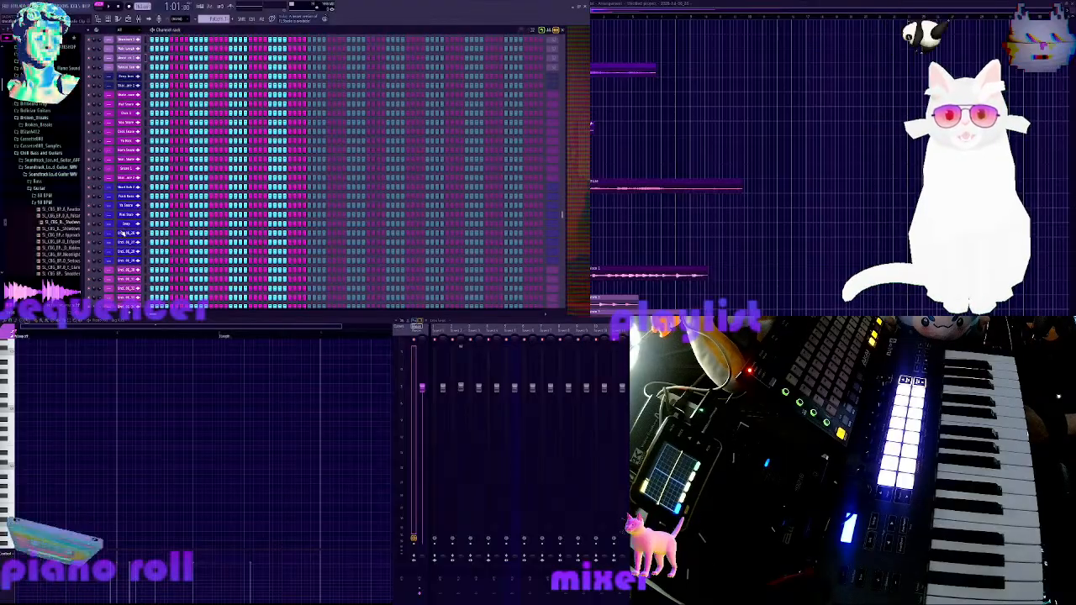
Audition the next two unnamed blue recordings and give their channels matching descriptive names
left_click(130, 234)
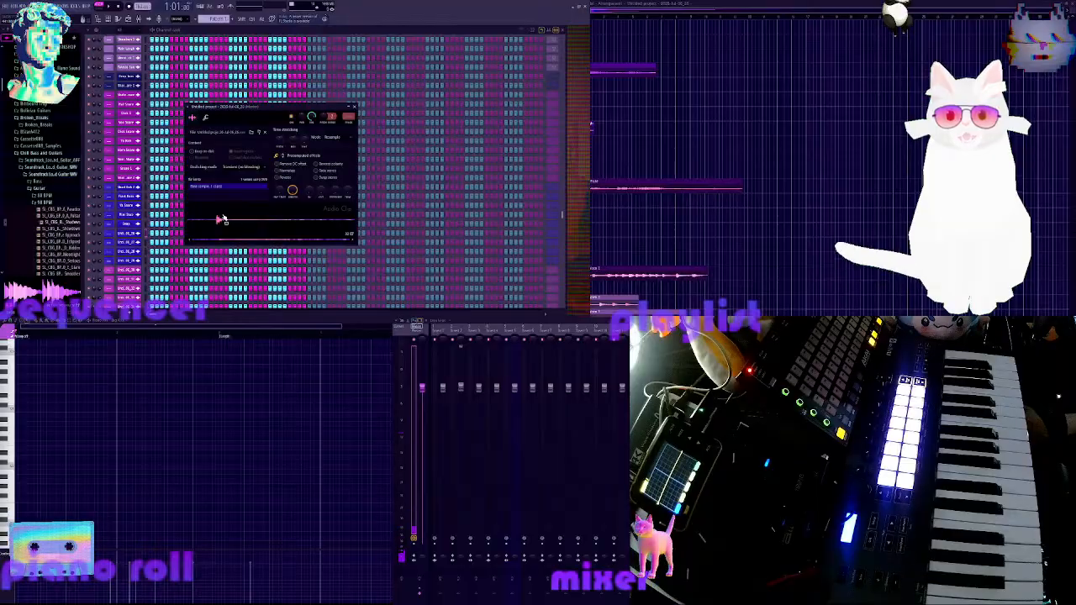
left_click(120, 236)
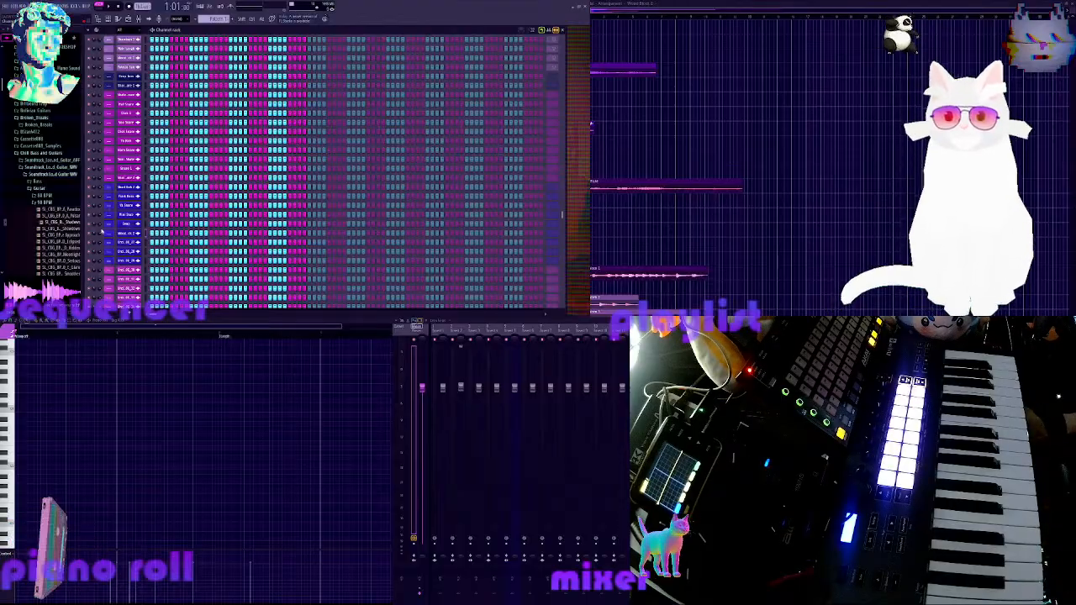
left_click(126, 243)
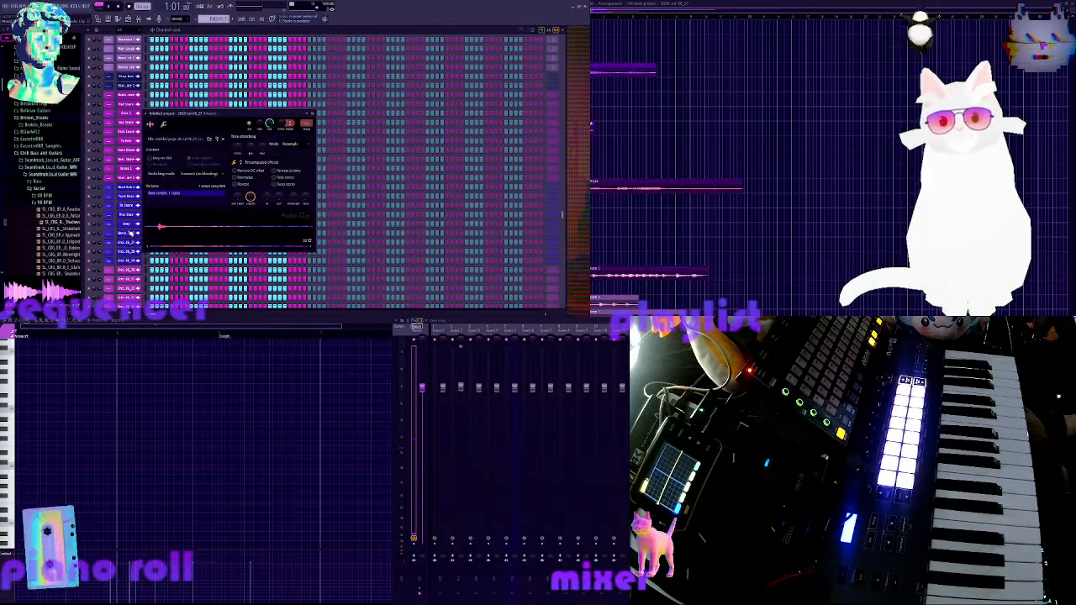
left_click(127, 236)
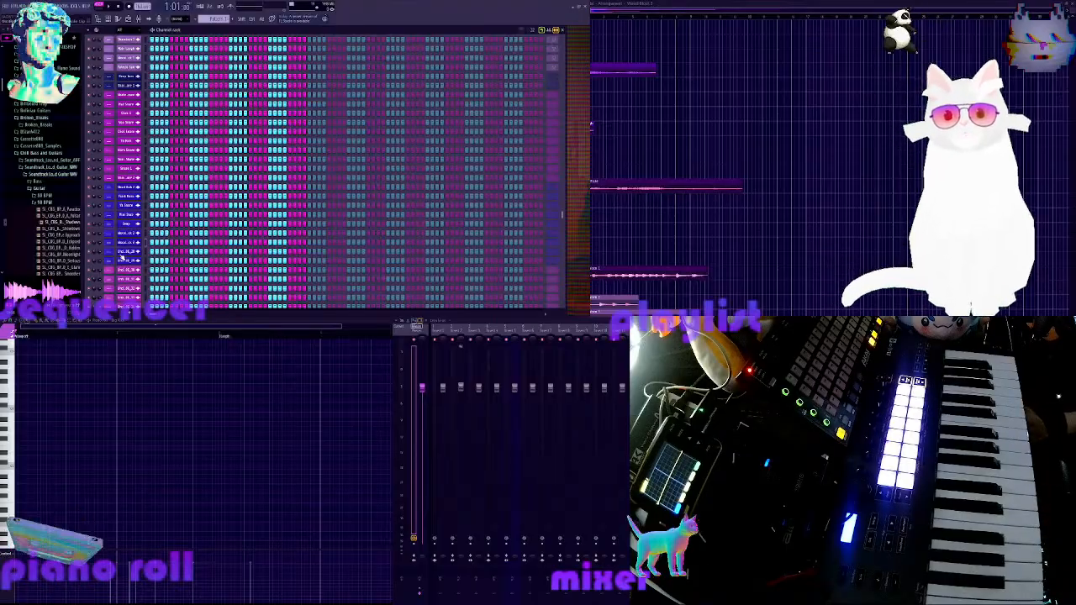
Audition the following unnamed blue recording, move its sampler window clear of the channel names, and give its channel a descriptive name
left_click(126, 257)
left_click(126, 172)
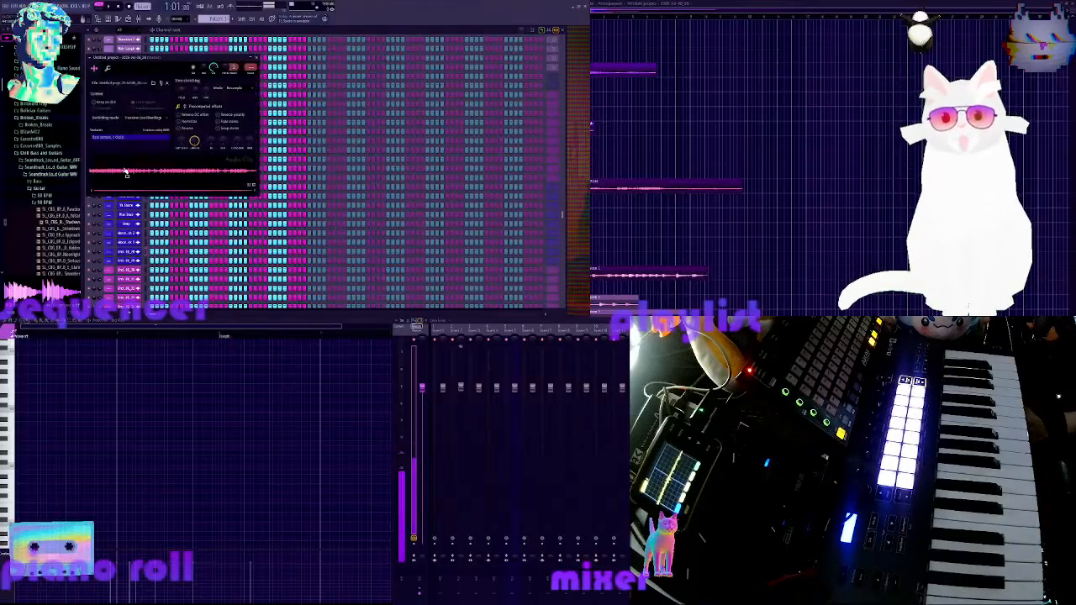
left_click_drag(142, 98, 250, 108)
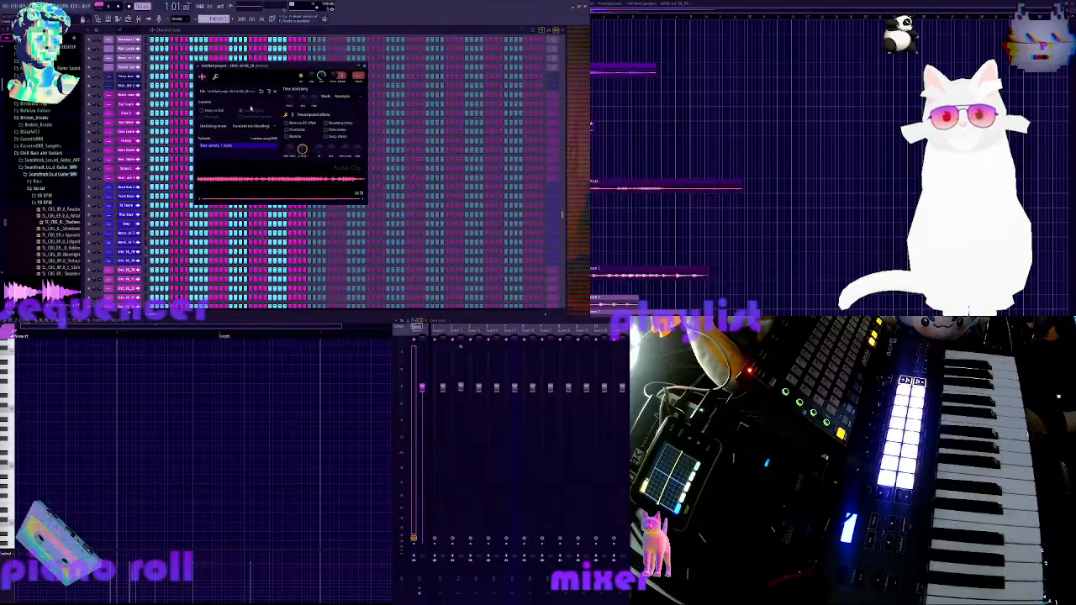
left_click(136, 252)
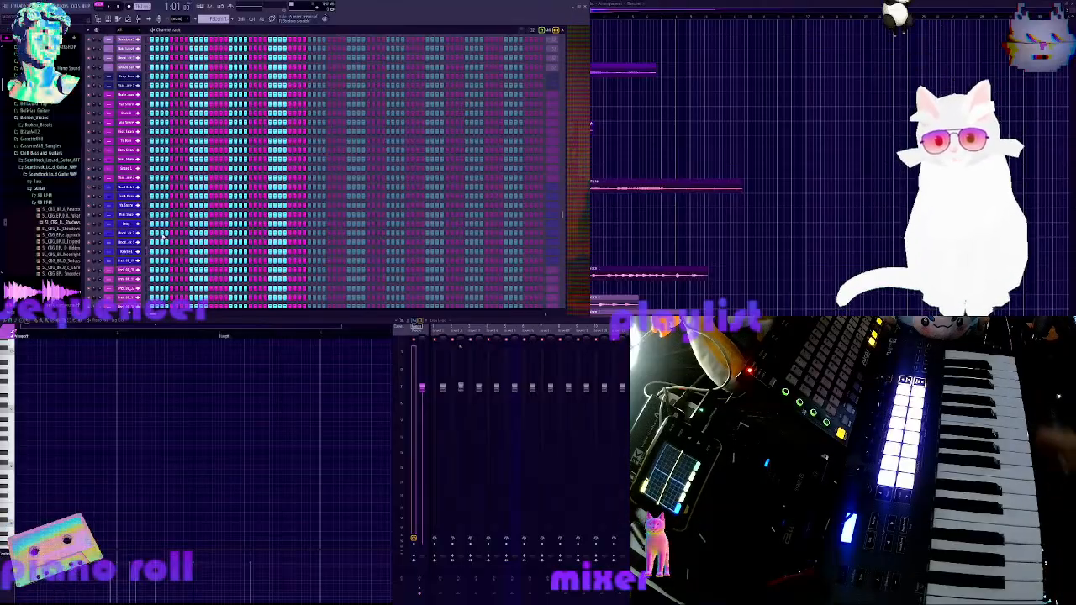
Audition the last unnamed blue recording, add it to the pattern, set its stretch mode to Stretch Pro, and play the loop
left_click(136, 261)
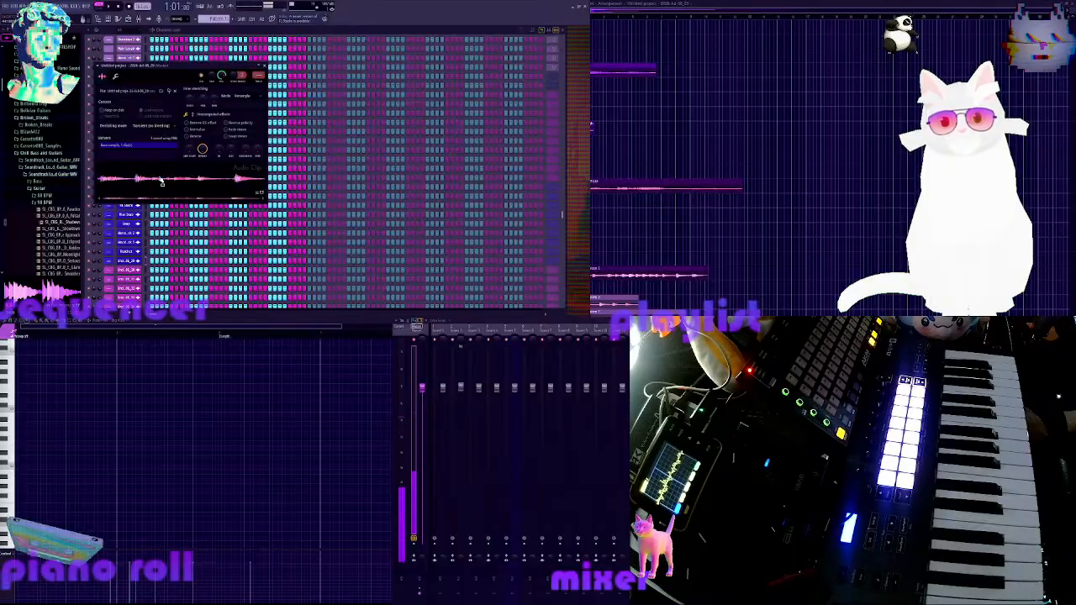
left_click(152, 266)
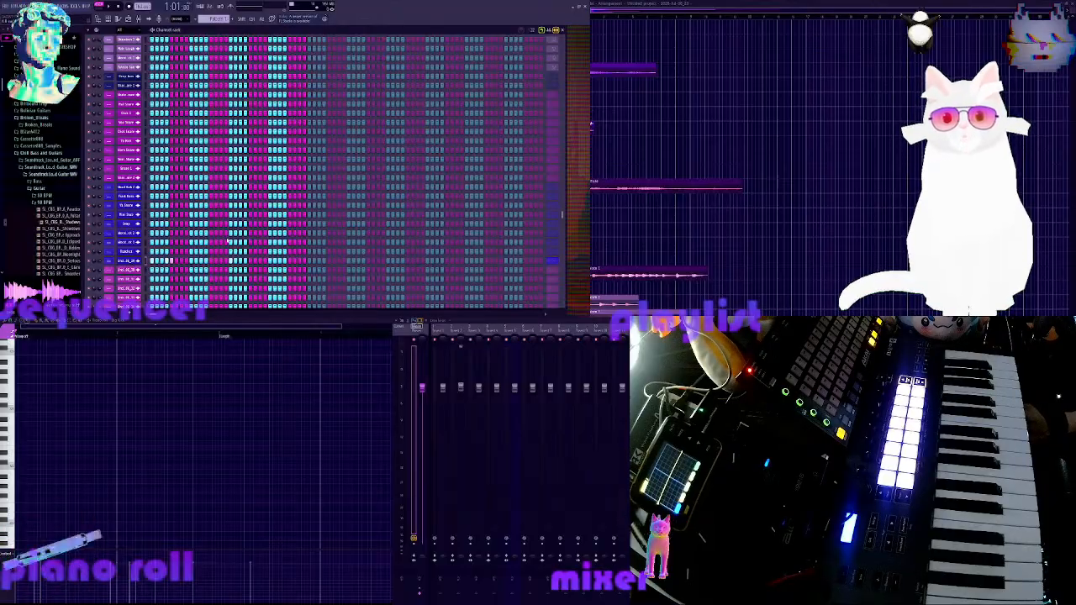
left_click(134, 262)
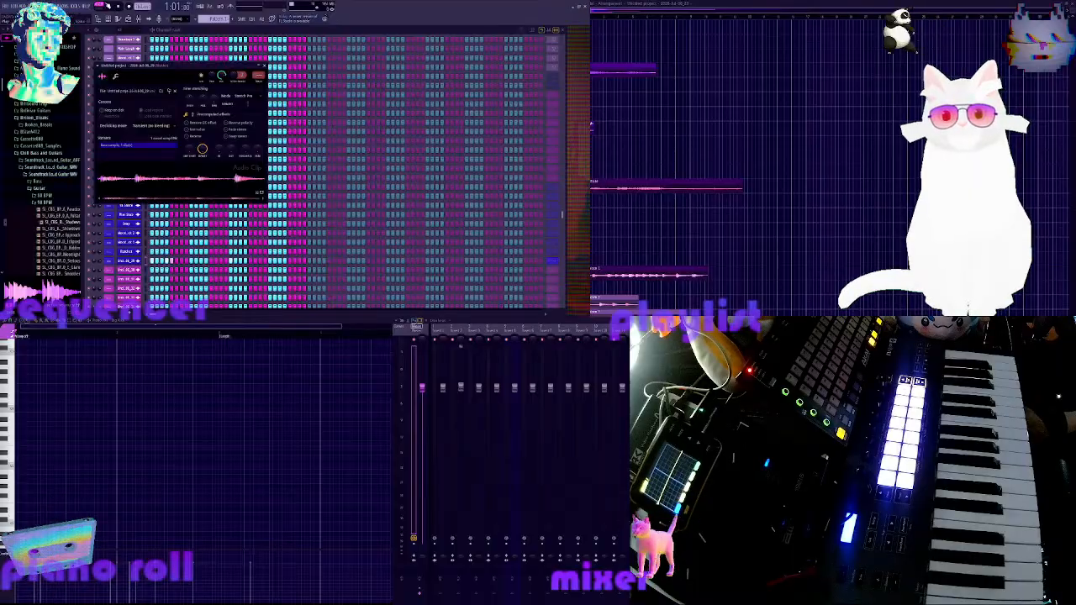
left_click(114, 6)
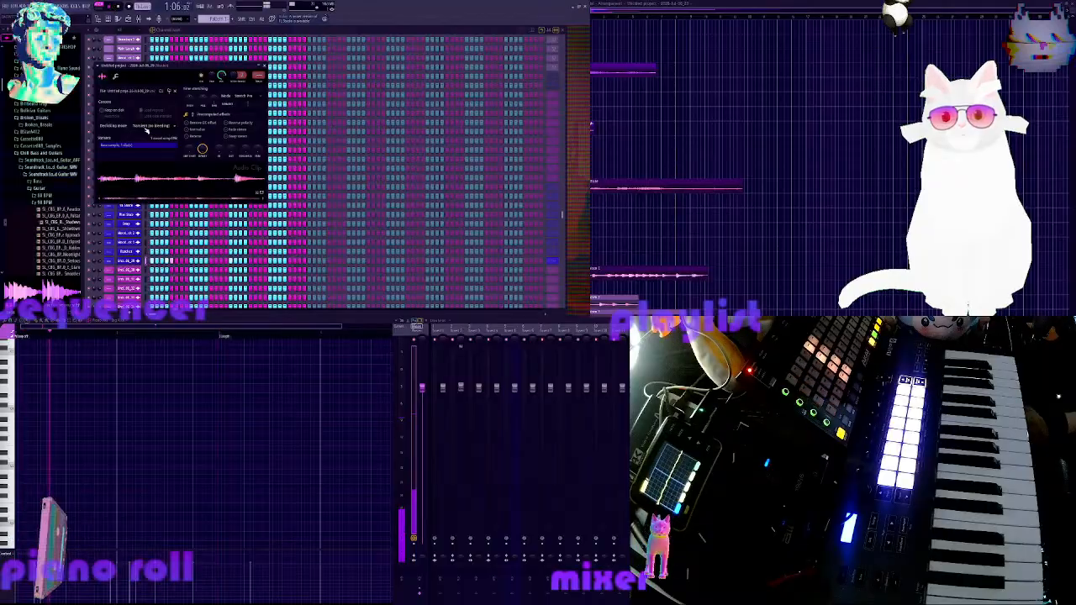
left_click(264, 67)
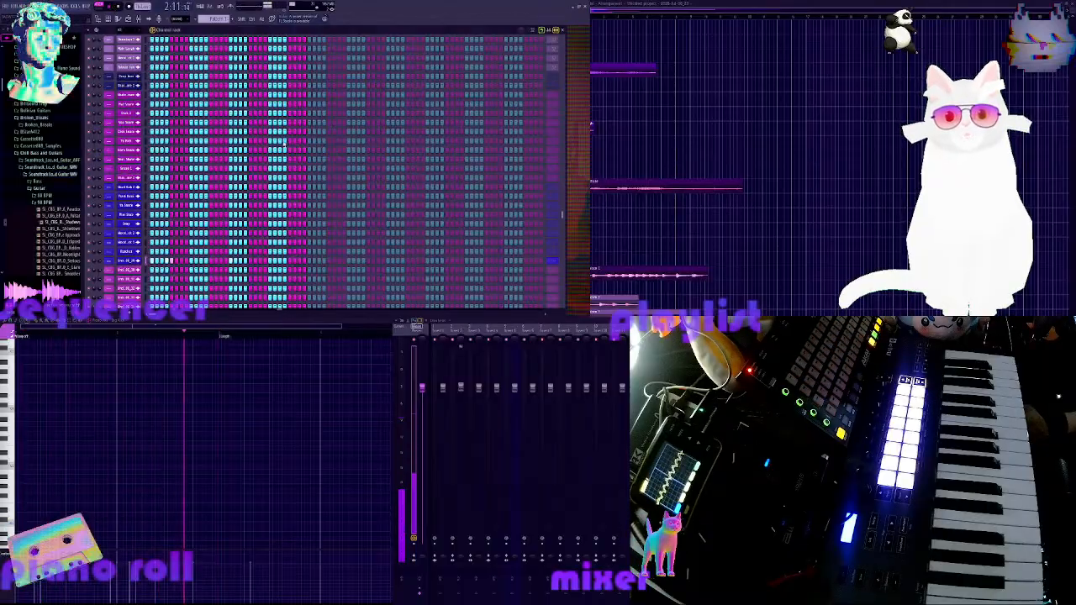
Try a shorter sample length on the last unnamed blue recording while the pattern loops
scroll(290, 238, "up", 5)
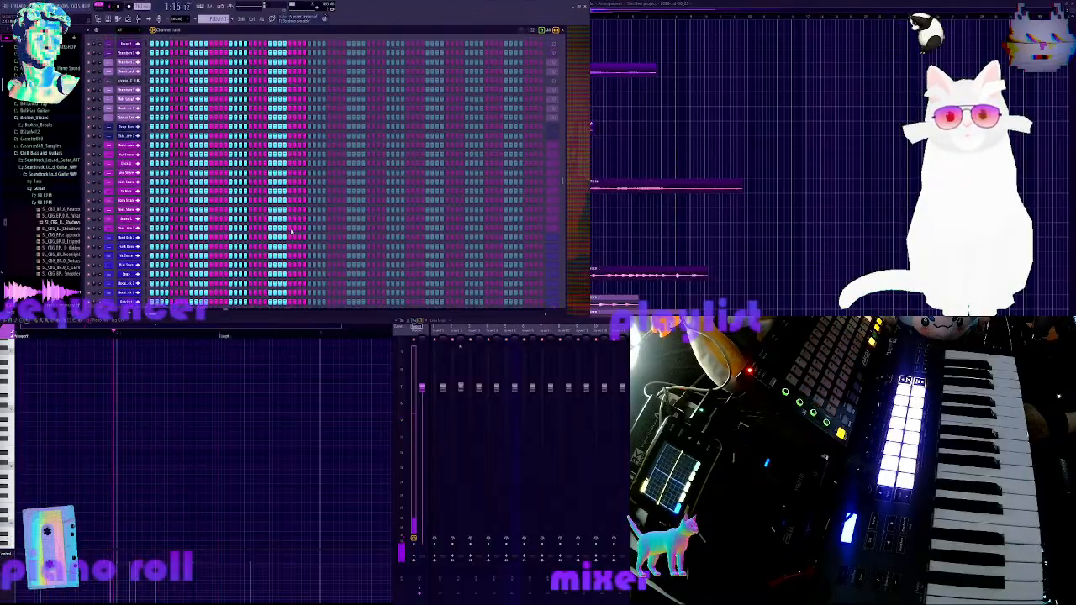
scroll(286, 225, "up", 5)
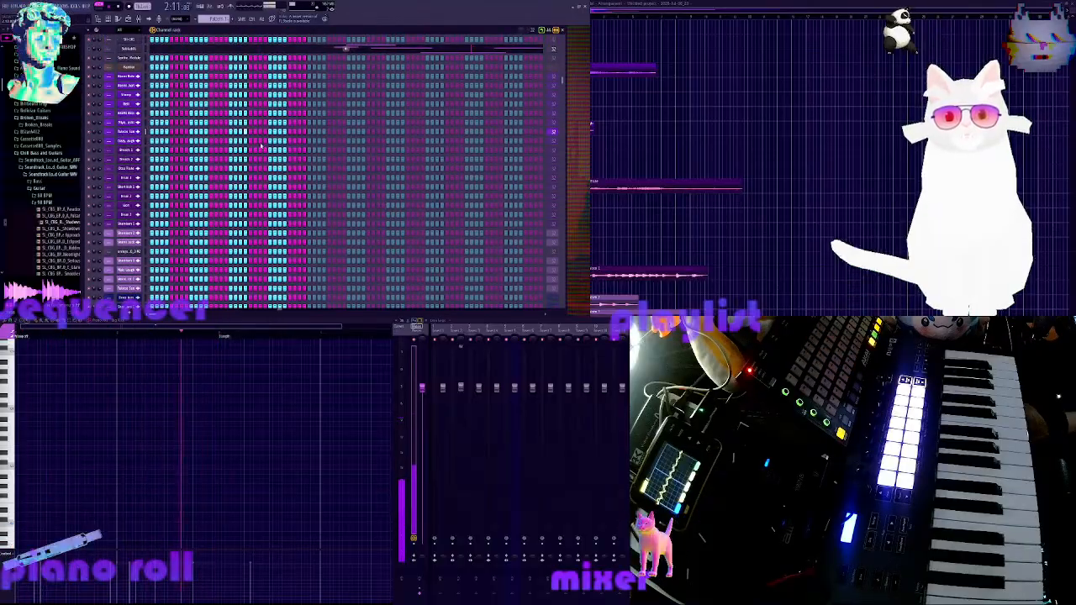
scroll(269, 160, "down", 8)
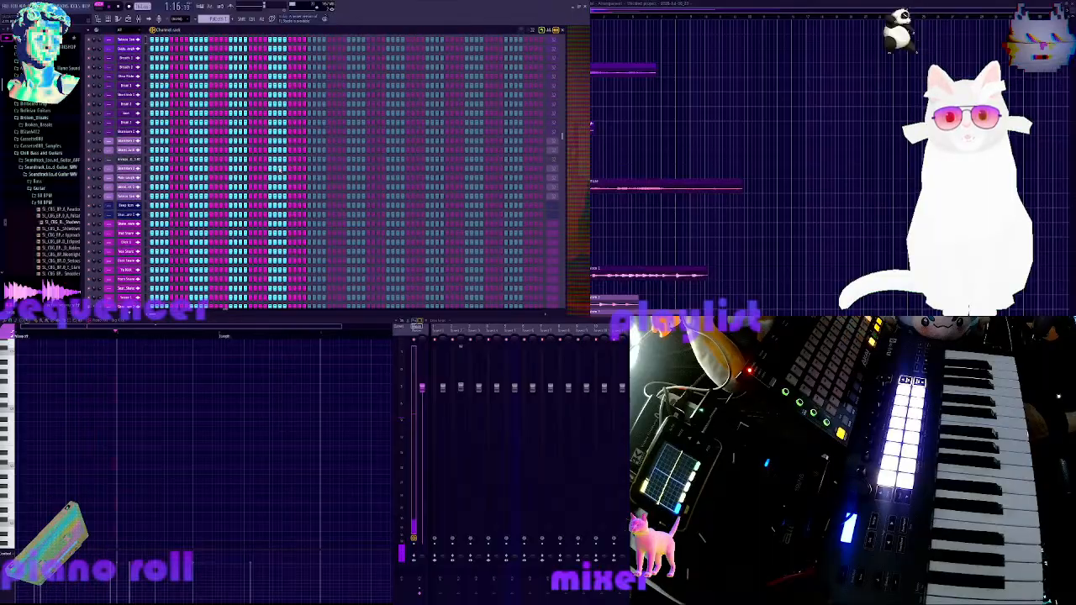
scroll(277, 172, "down", 8)
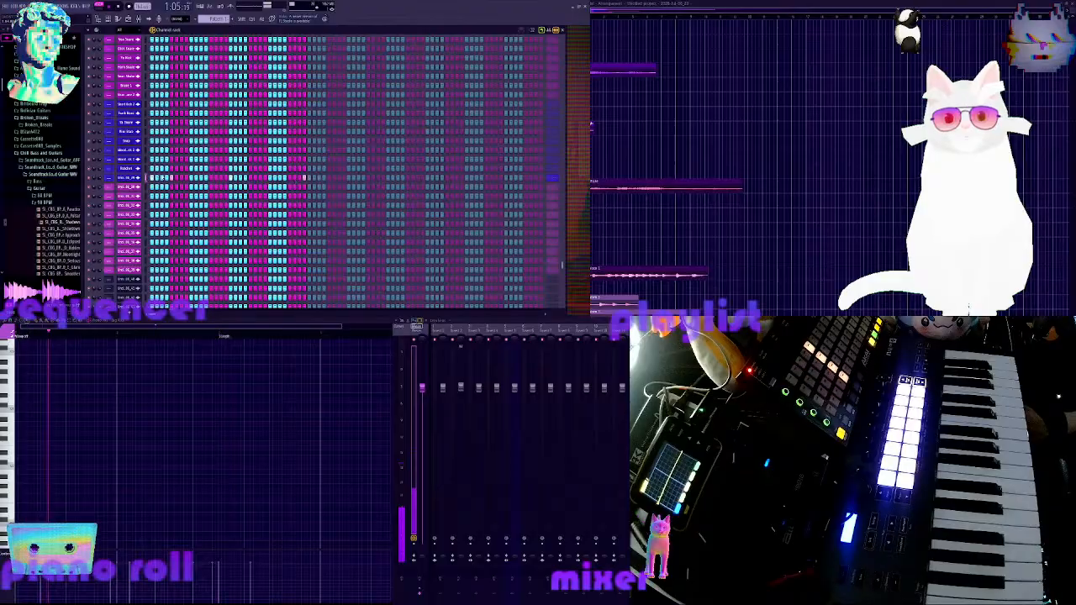
left_click(137, 185)
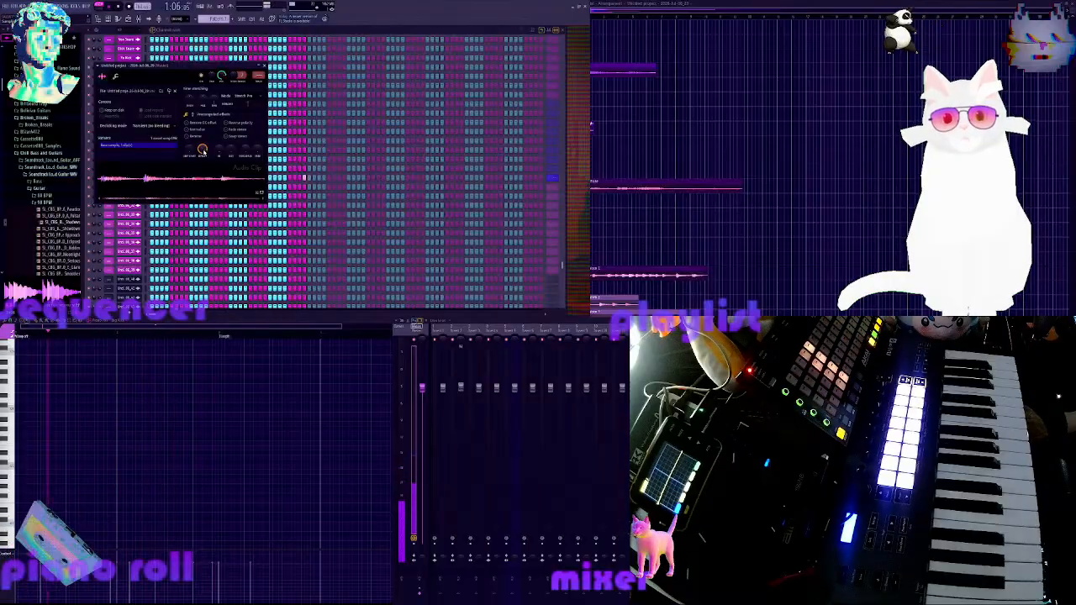
left_click(263, 65)
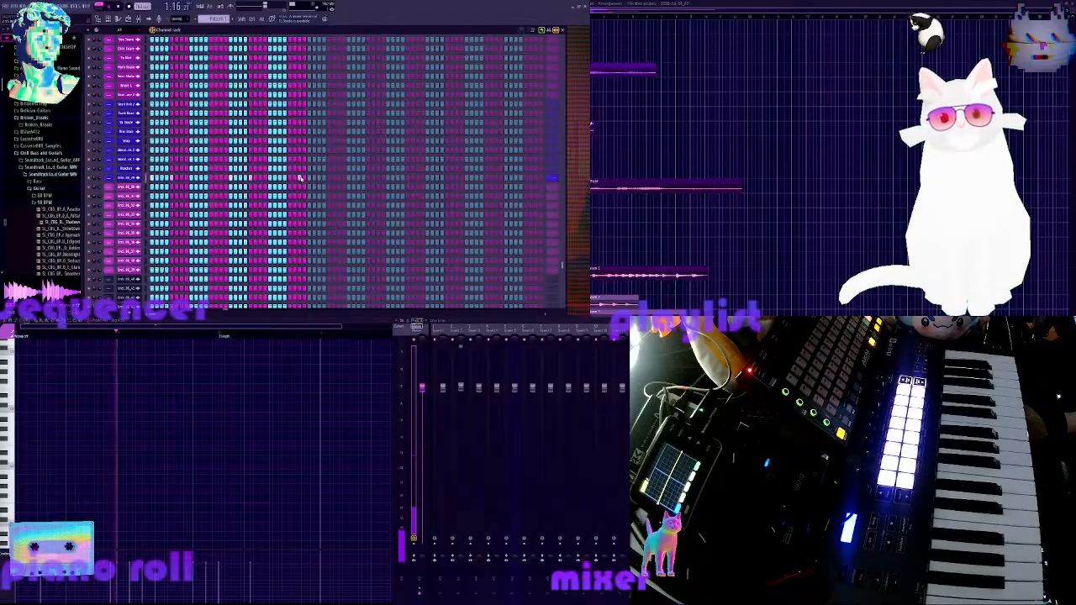
Add hits on the two lowest pink snares and a channel near the rack's start, and set Sharp Snare 2's stretch mode to Auto
scroll(301, 178, "up", 4)
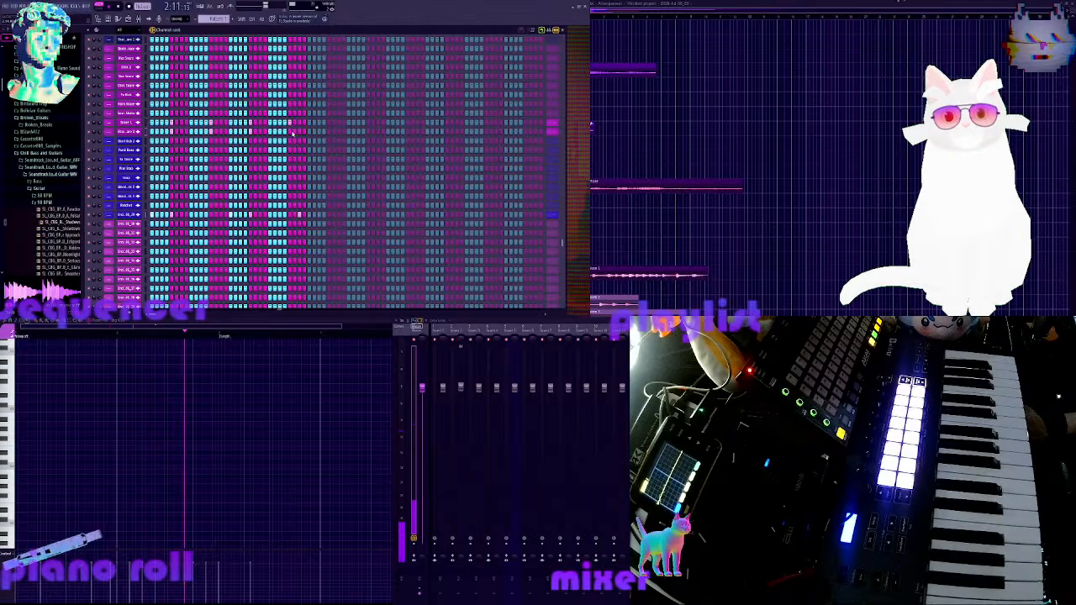
scroll(209, 155, "up", 12)
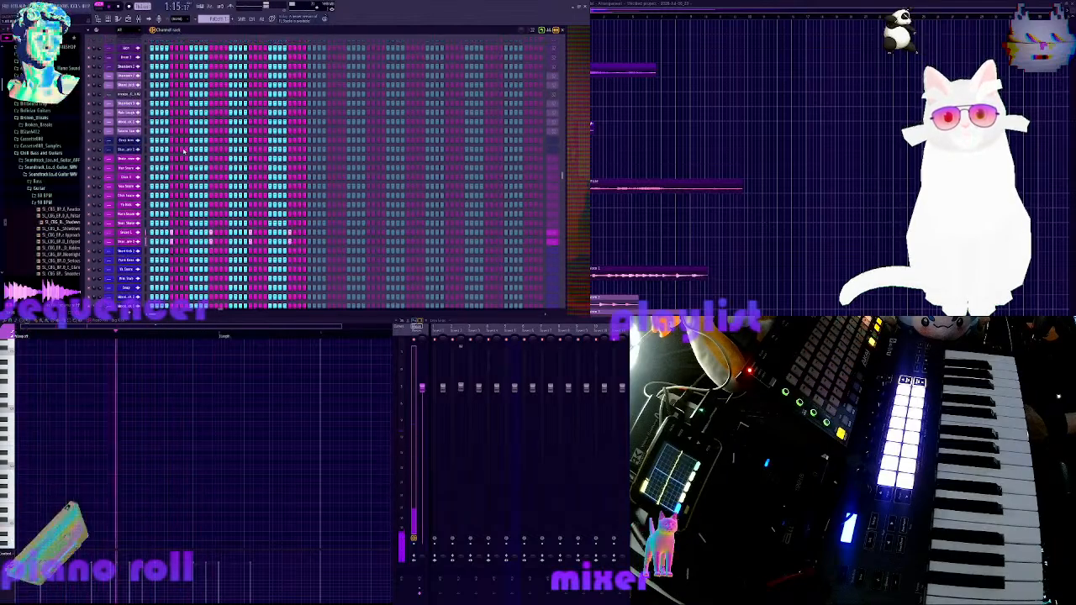
scroll(185, 149, "up", 10)
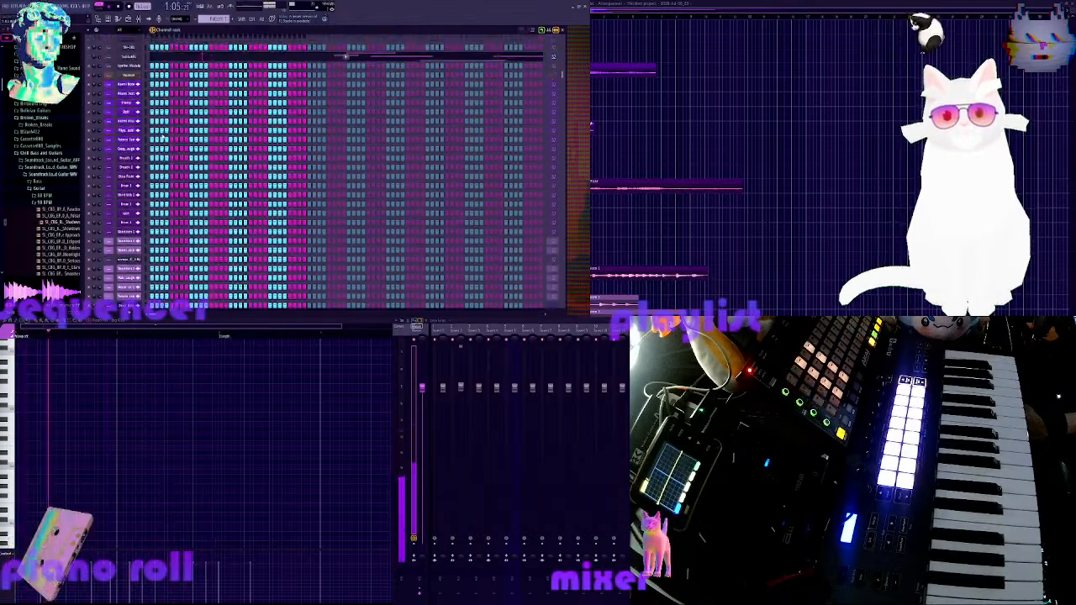
scroll(162, 137, "up", 2)
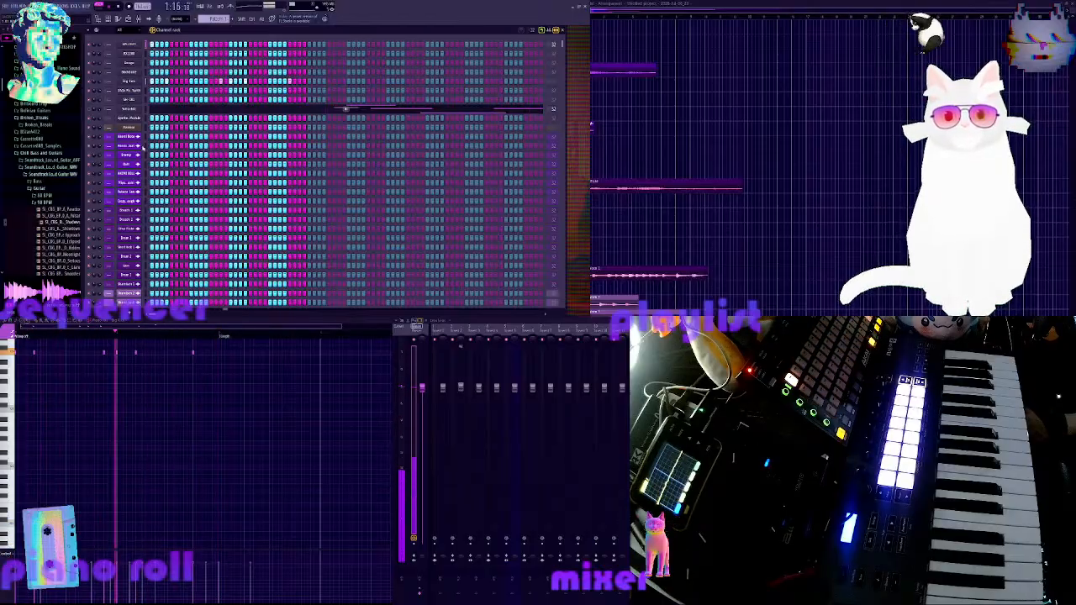
scroll(142, 147, "down", 10)
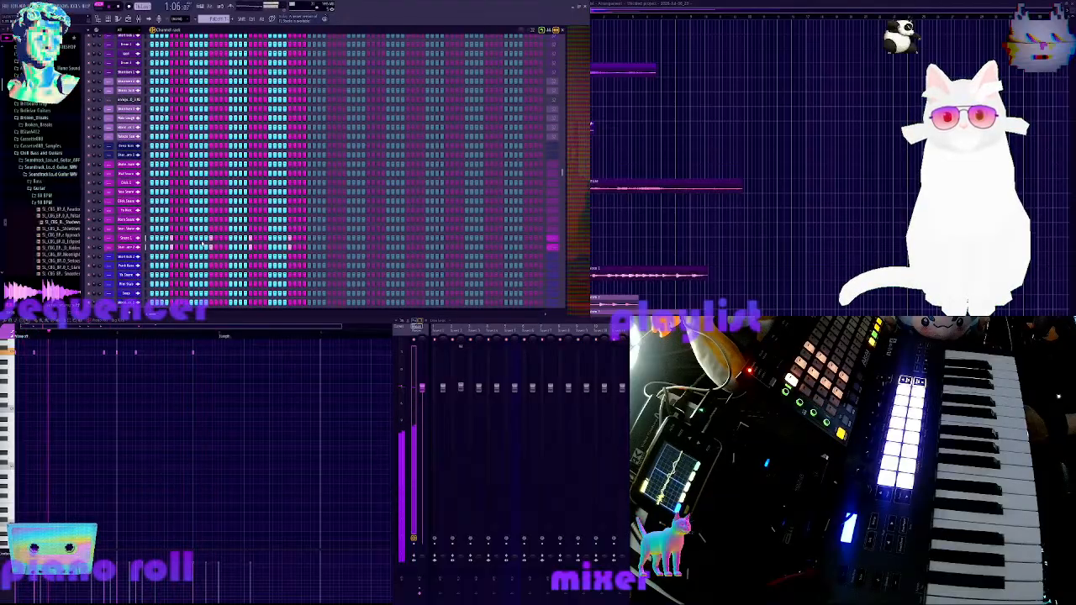
left_click(126, 248)
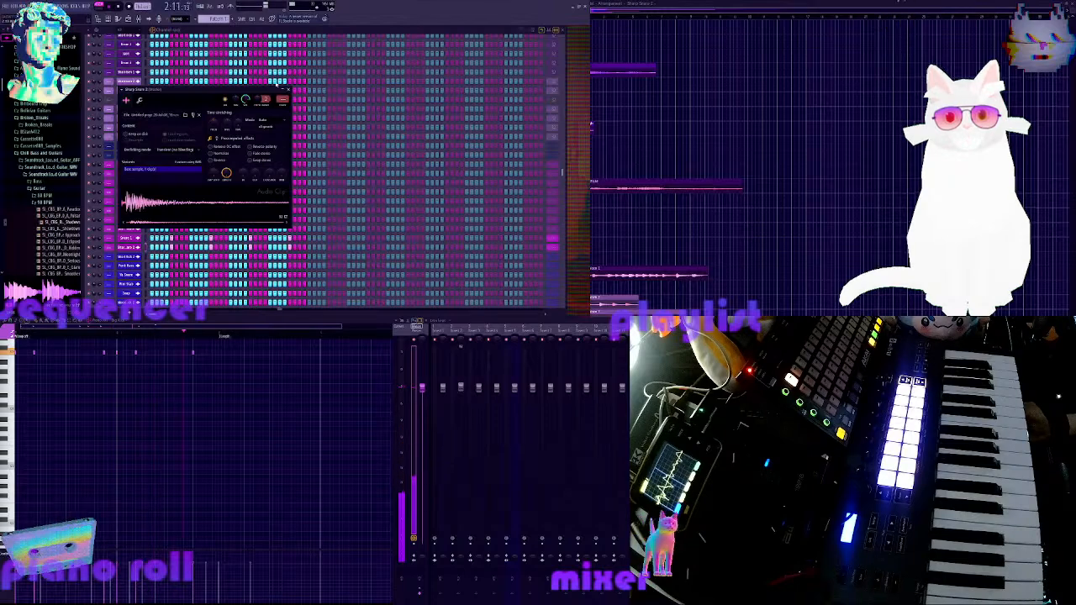
left_click(289, 89)
Remove the last unnamed blue recording's hits from the pattern and rename its channel as a break
scroll(180, 241, "down", 4)
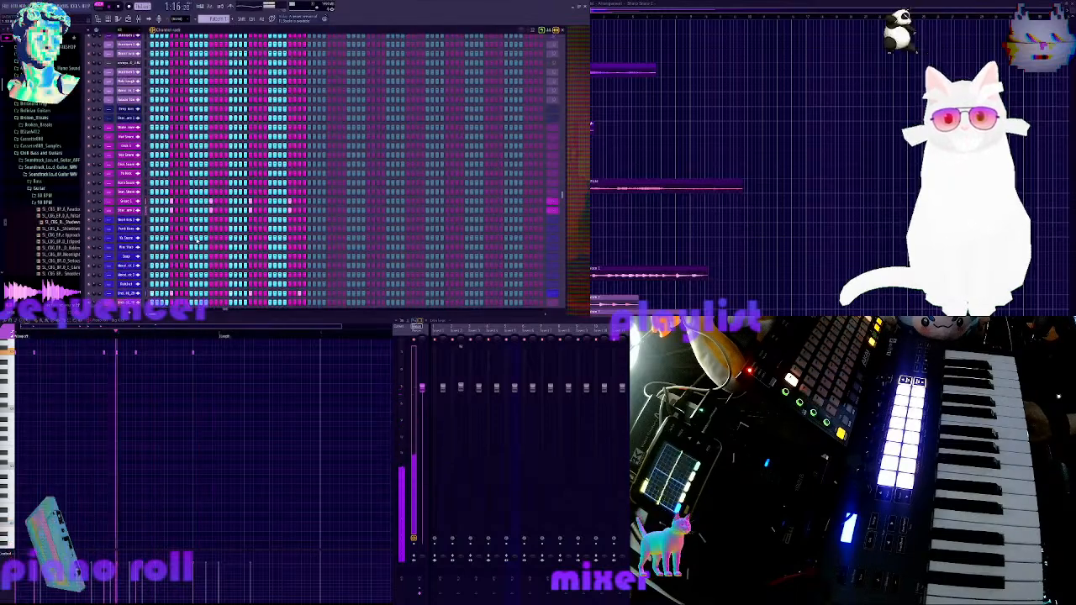
left_click(137, 239)
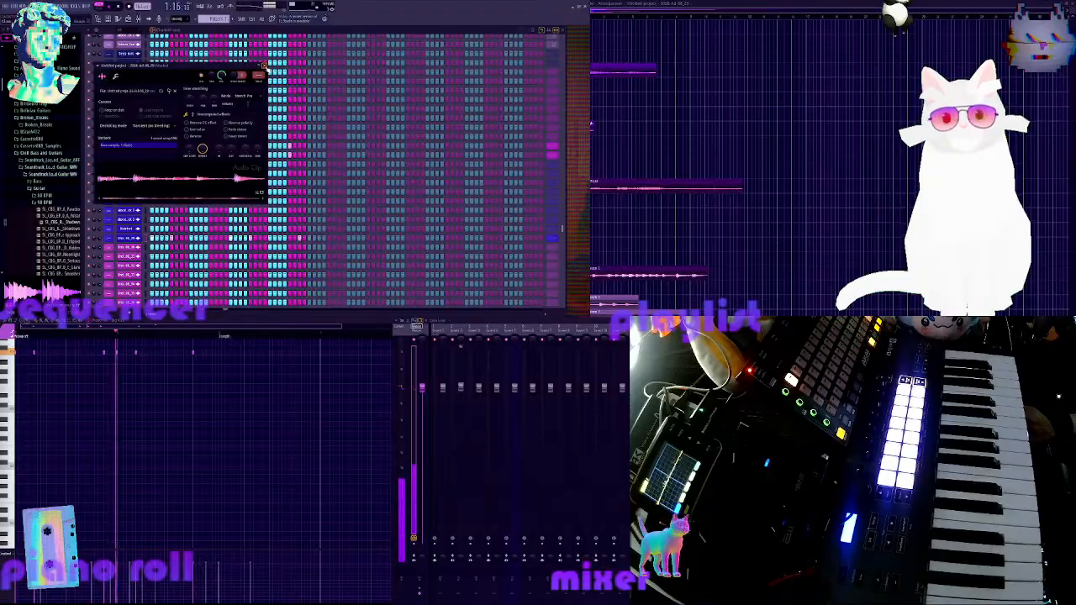
left_click(263, 66)
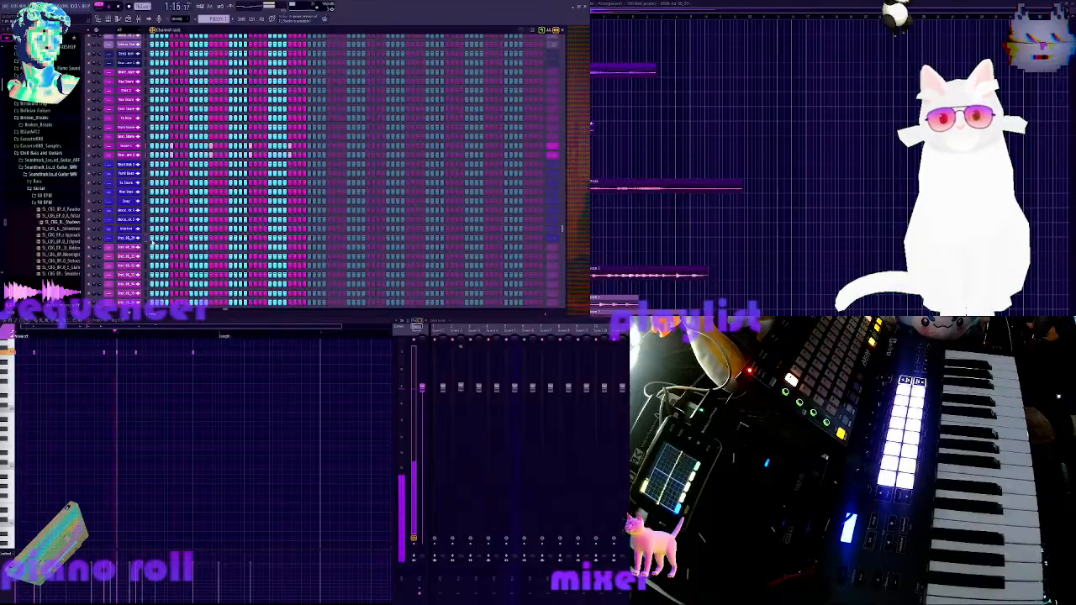
left_click(134, 240)
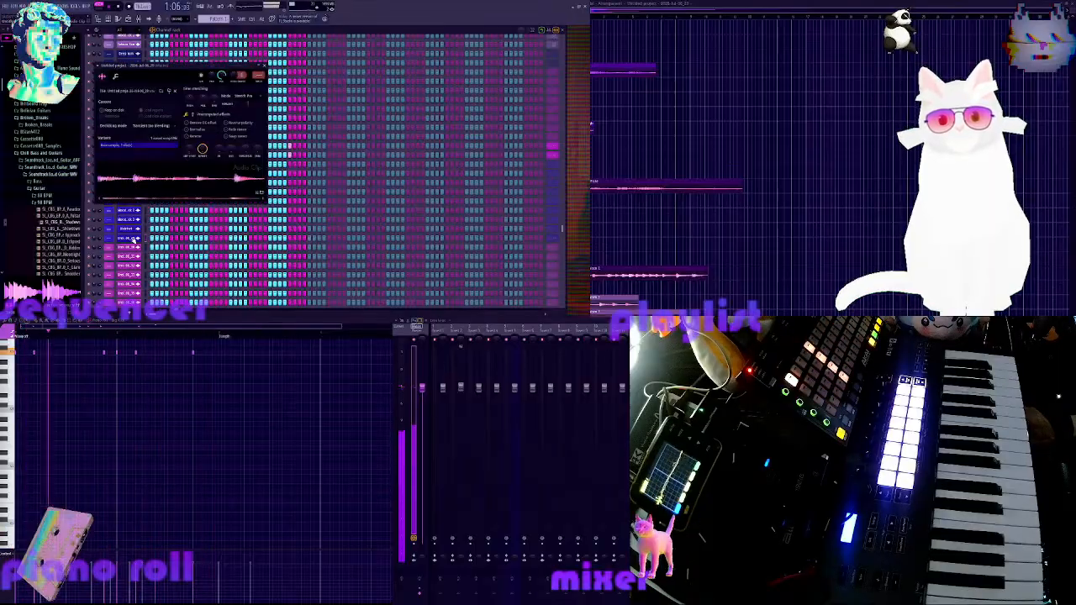
left_click(133, 241)
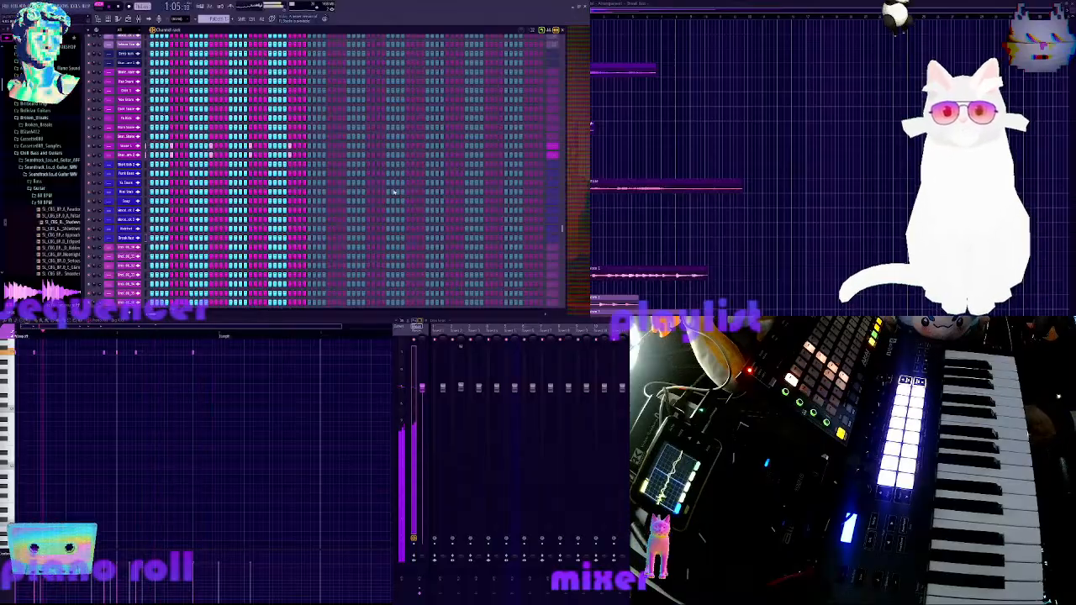
Audition the first unnamed pink recording, move its sampler window clear of the channel names, and rename its channel Guitar Stab
scroll(394, 192, "up", 10)
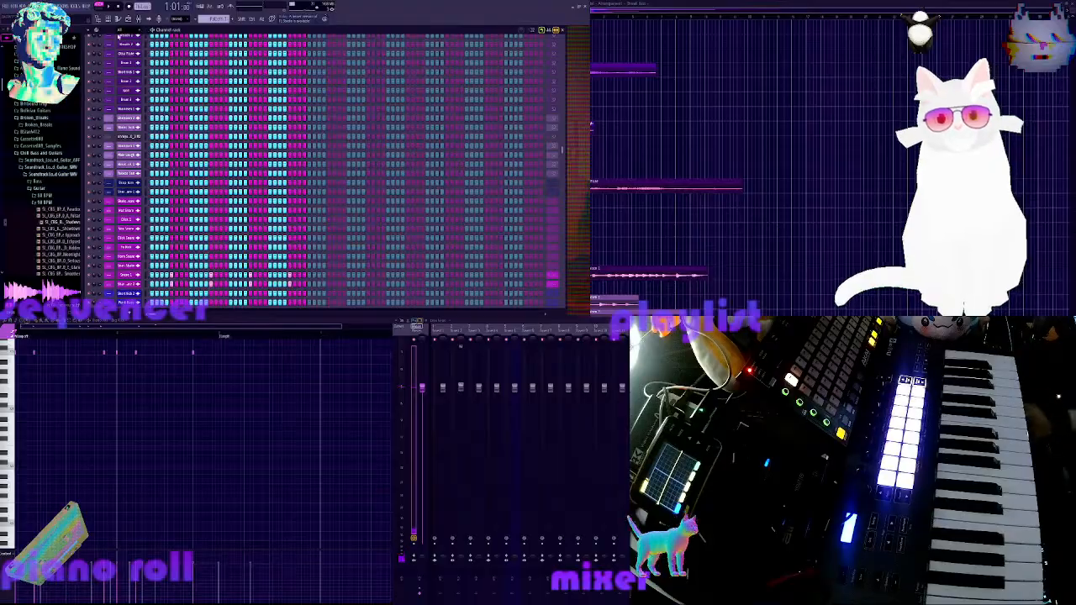
scroll(192, 127, "up", 3)
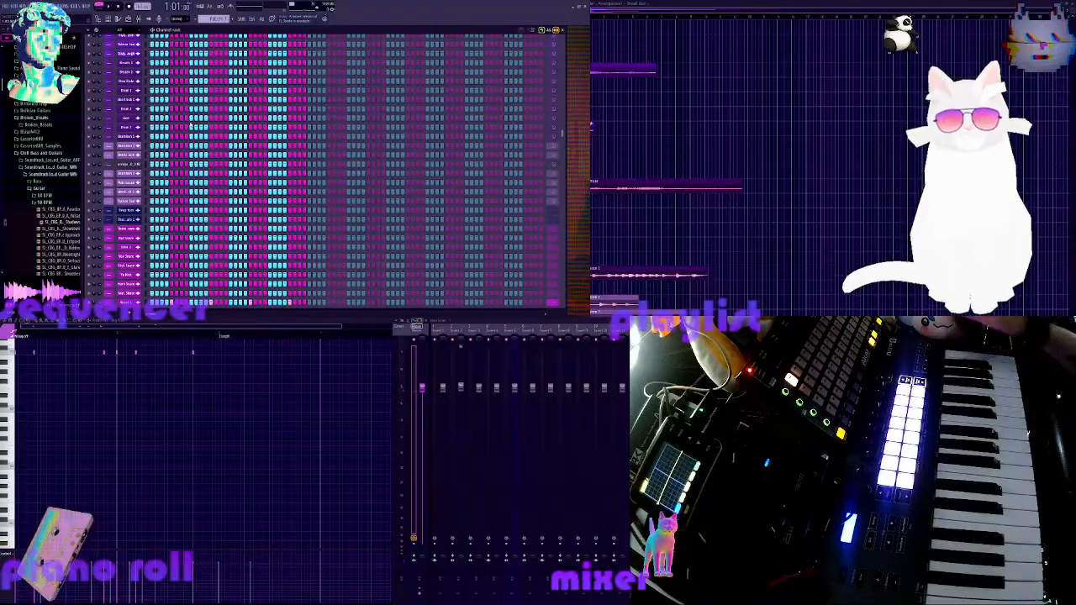
scroll(190, 126, "up", 5)
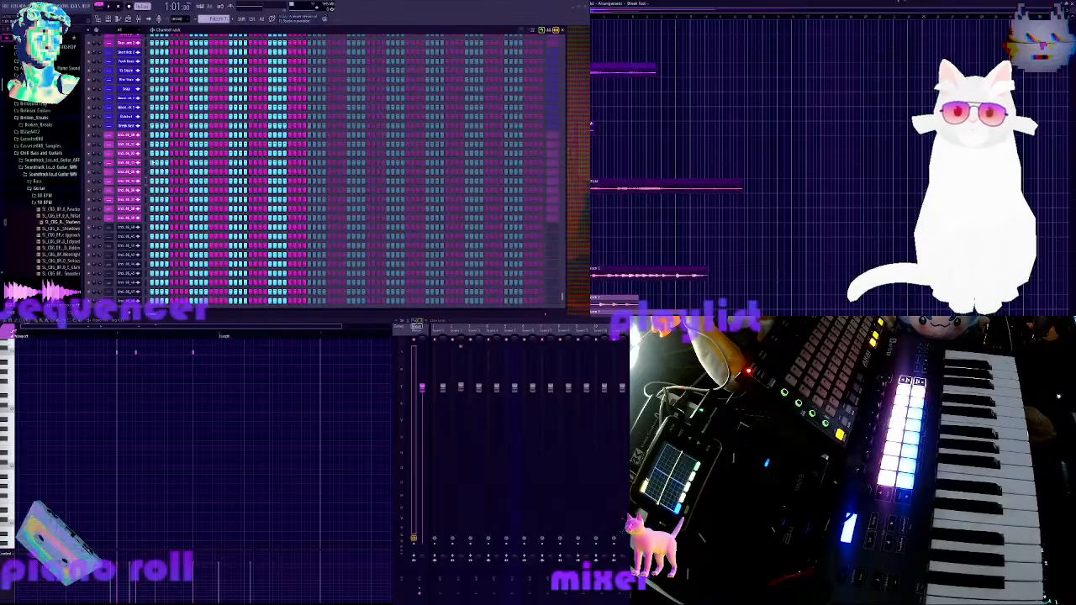
left_click(132, 135)
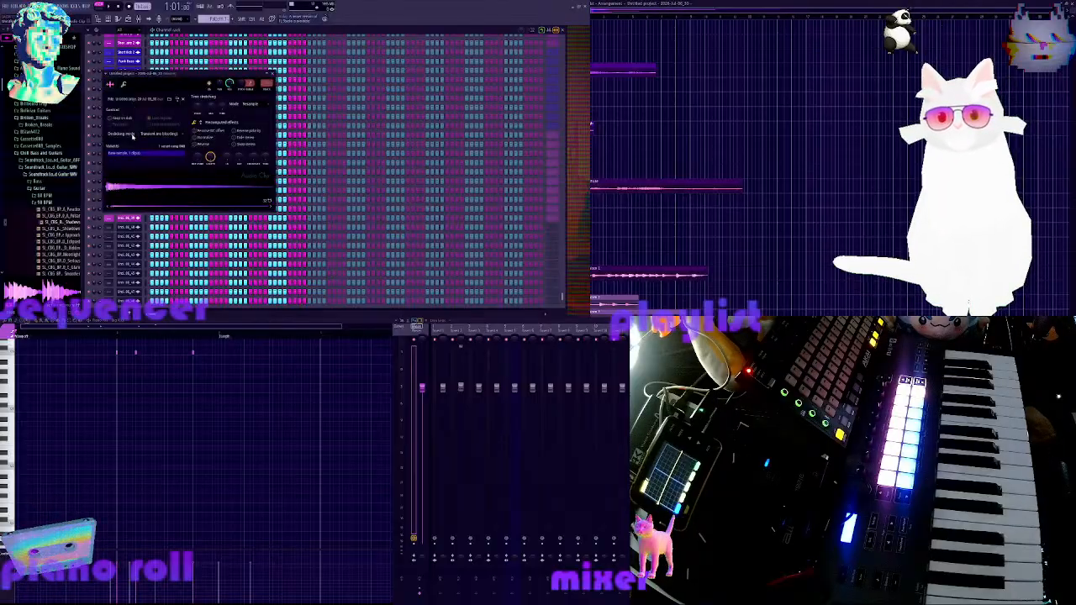
left_click(154, 205)
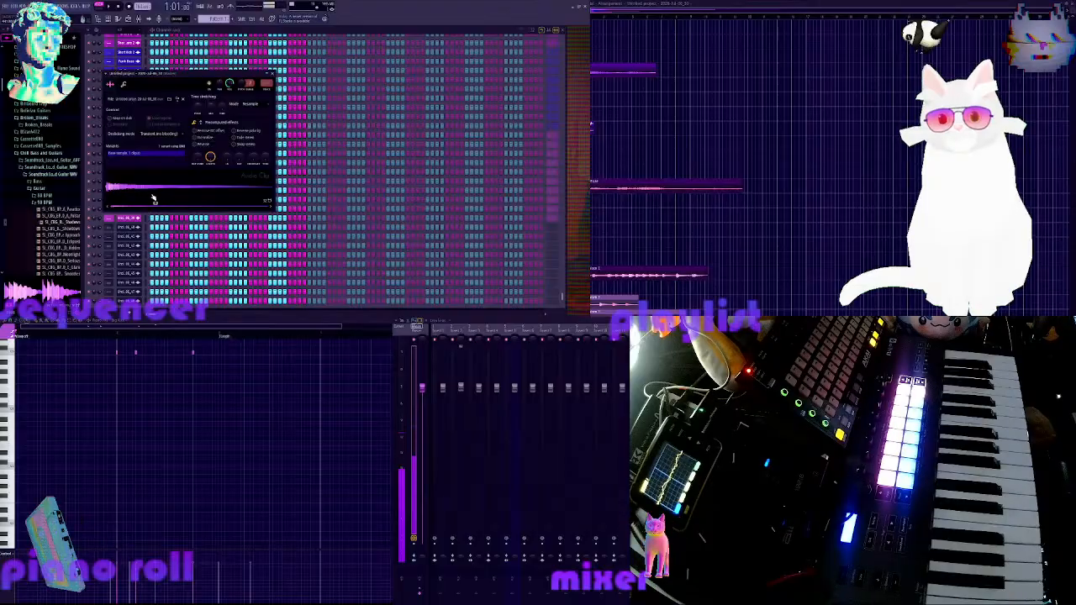
left_click_drag(252, 79, 375, 65)
left_click(136, 135)
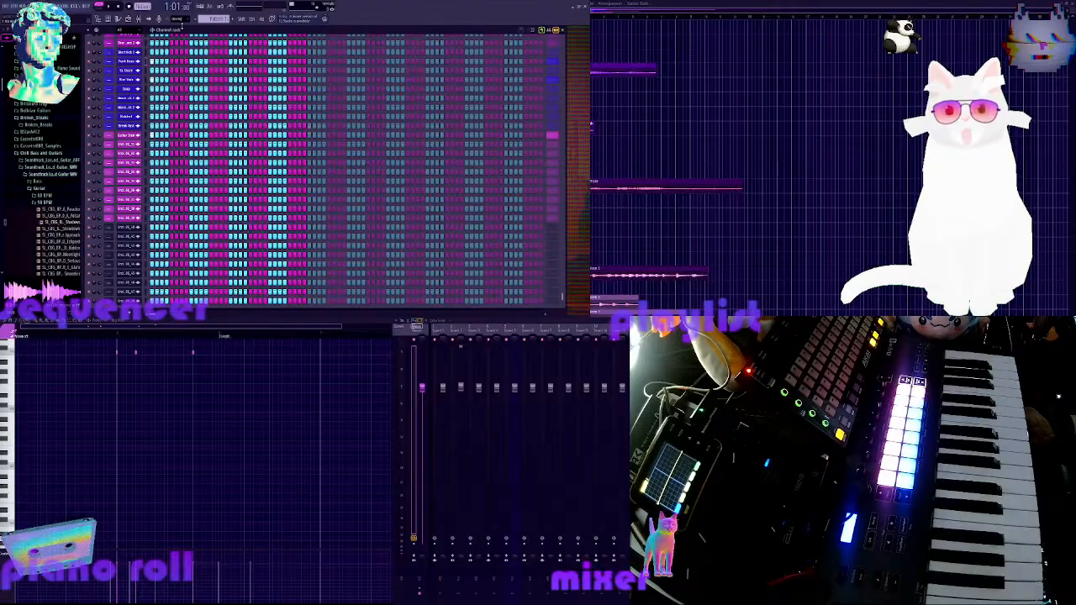
Play the pattern and look through the channel rack up to its first channels and back to Guitar Stab
left_click(109, 8)
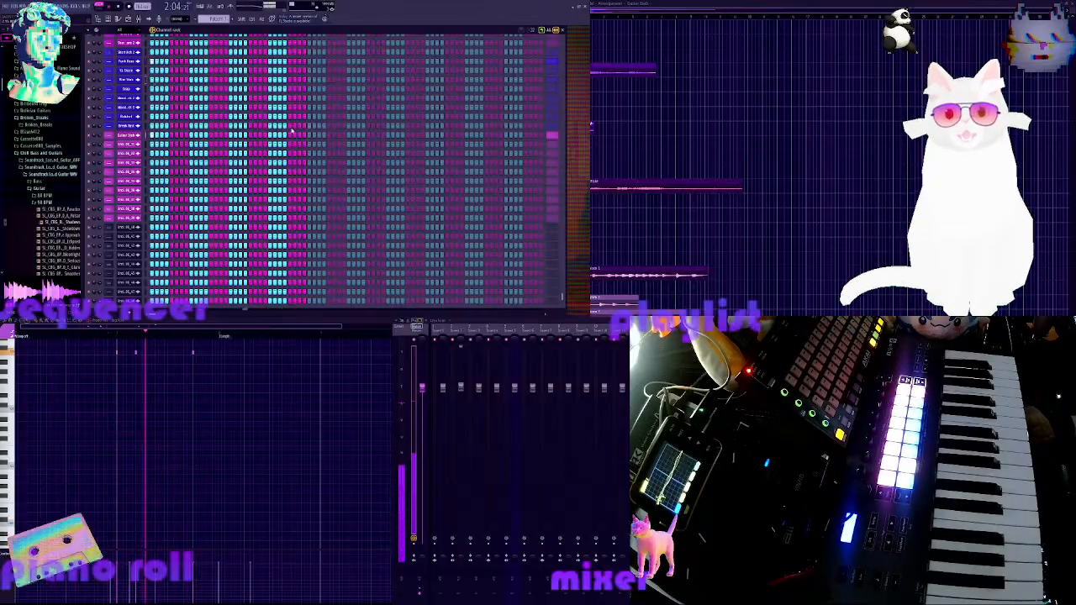
scroll(289, 121, "up", 5)
scroll(288, 120, "up", 10)
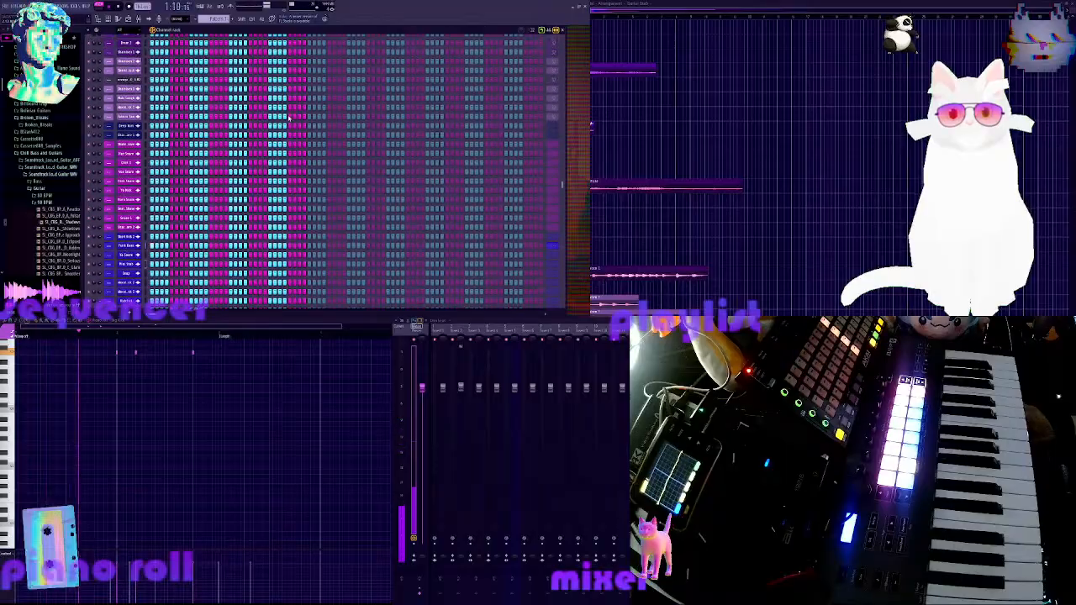
scroll(289, 120, "up", 2)
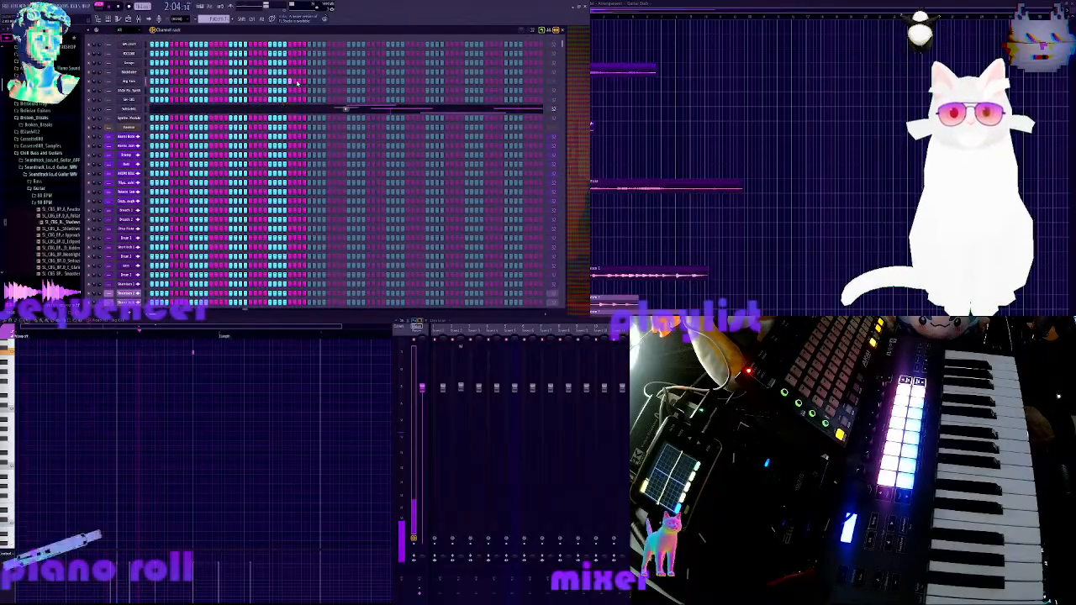
scroll(345, 110, "down", 10)
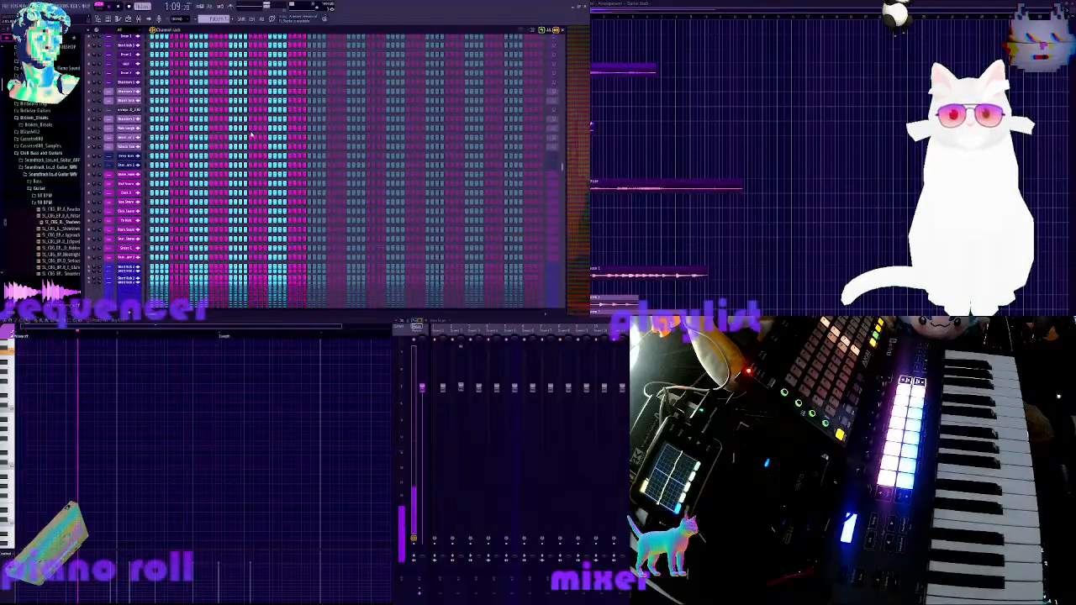
scroll(251, 136, "down", 3)
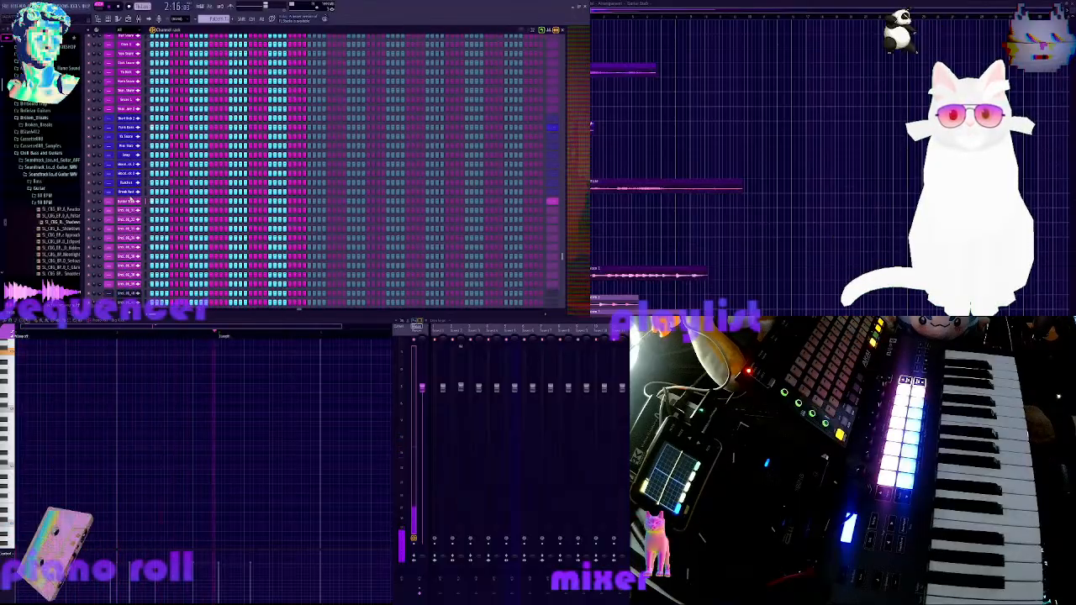
Check Guitar Stab's sampler settings, and normalize the sample of the blue bass channel near the start of the blue group
left_click(127, 202)
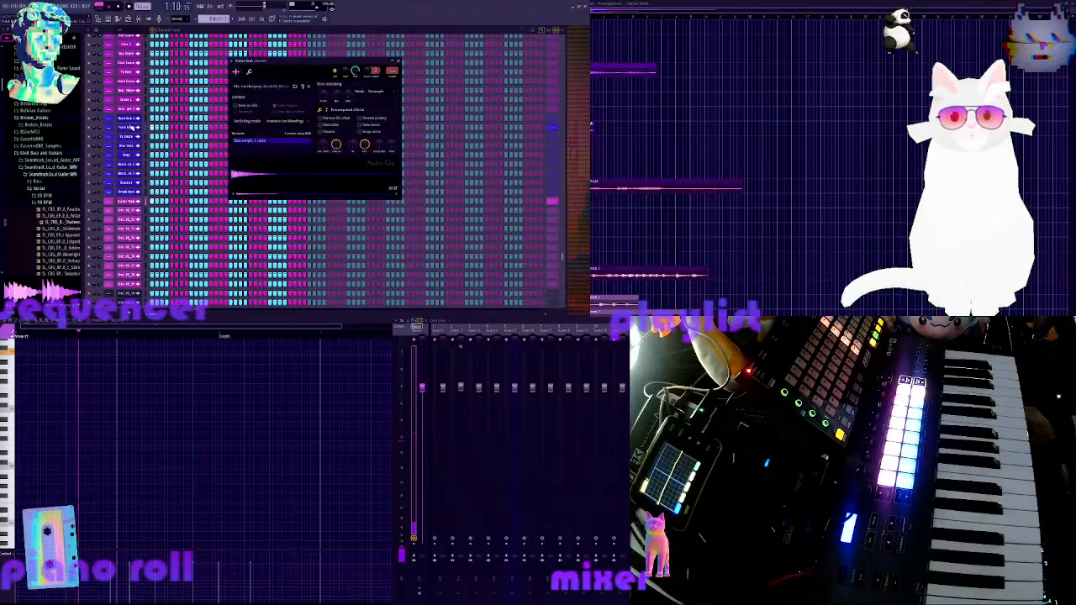
left_click(127, 128)
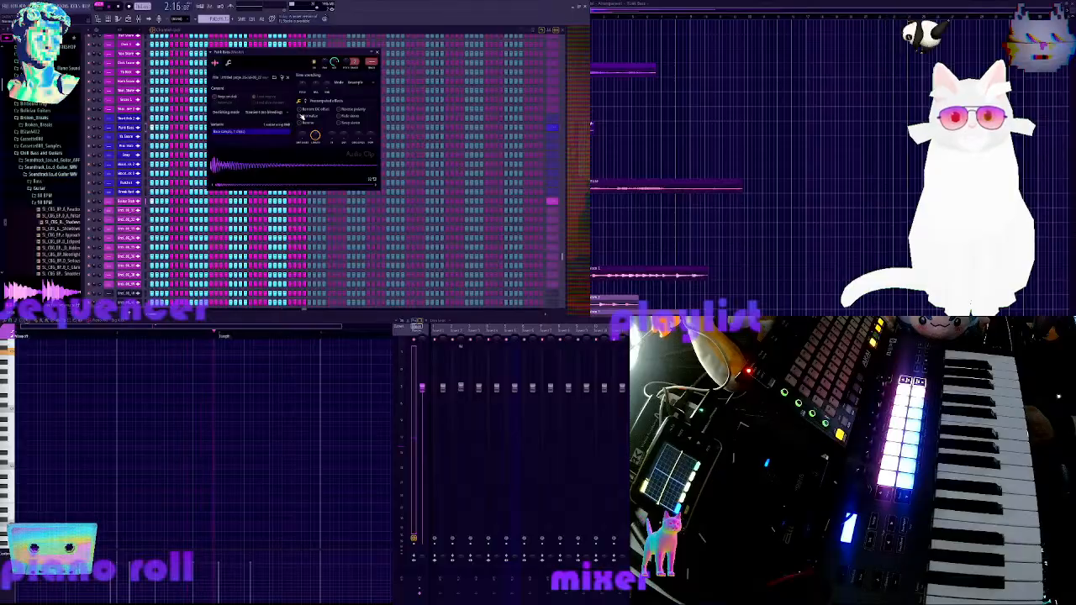
left_click(302, 116)
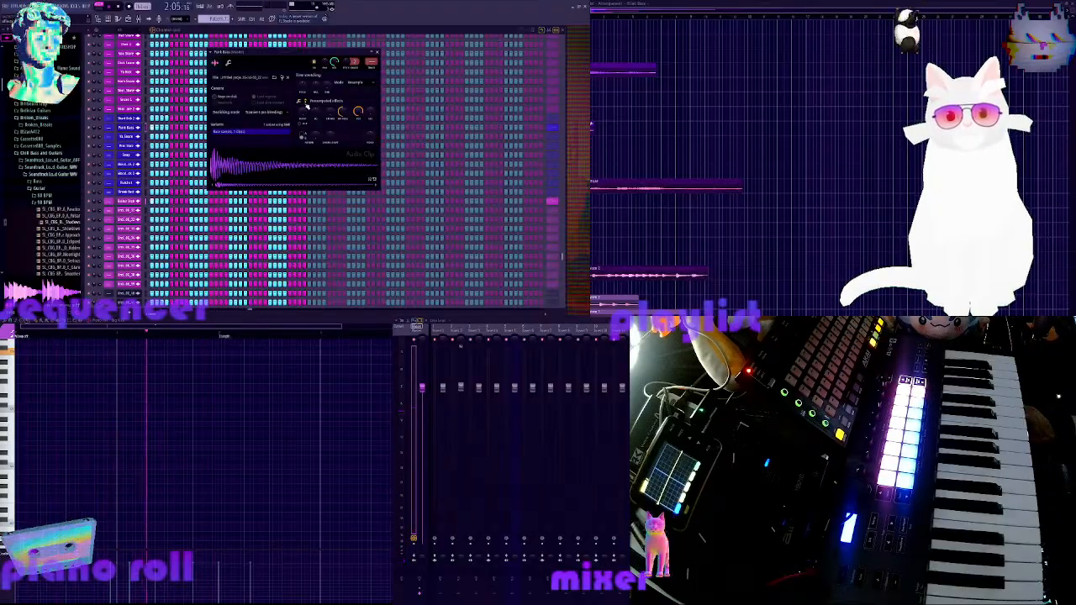
Examine the second page of precomputed effects in Guitar Stab's sampler settings and close the window
left_click(134, 202)
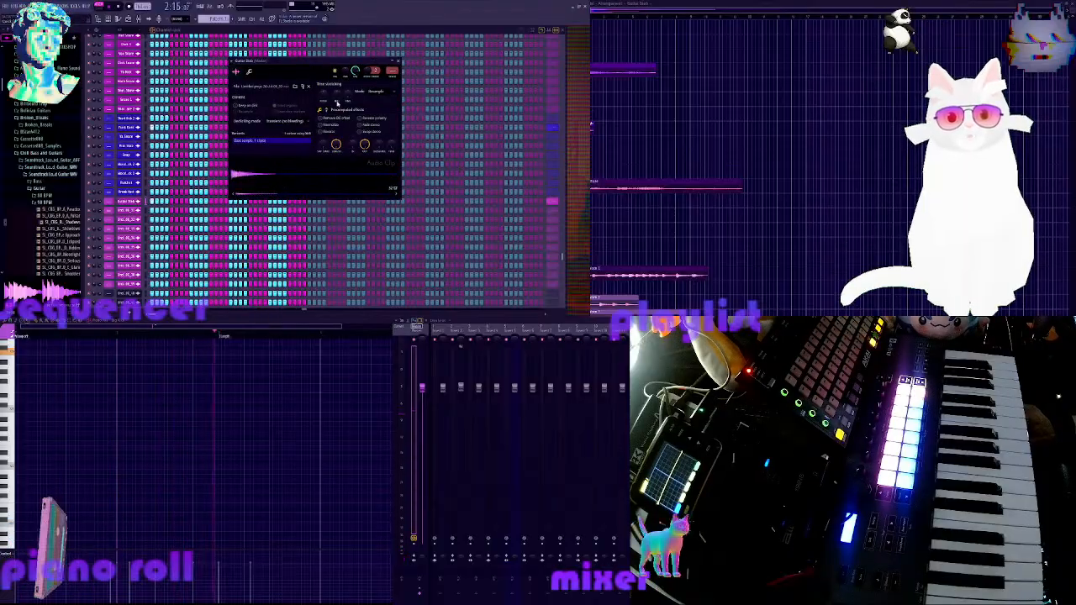
left_click(328, 111)
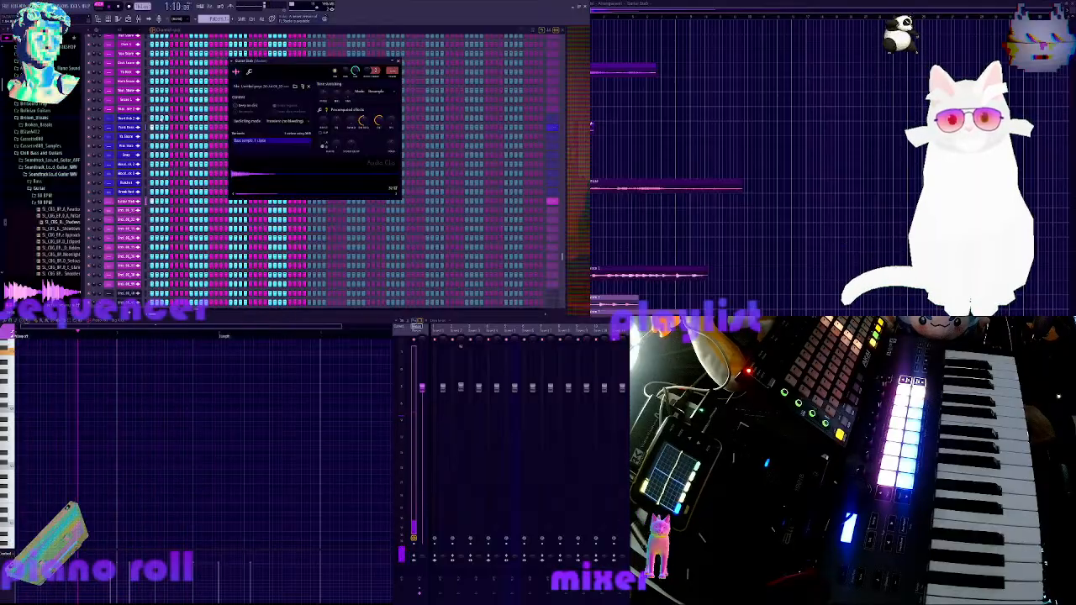
scroll(163, 119, "up", 6)
scroll(162, 118, "up", 5)
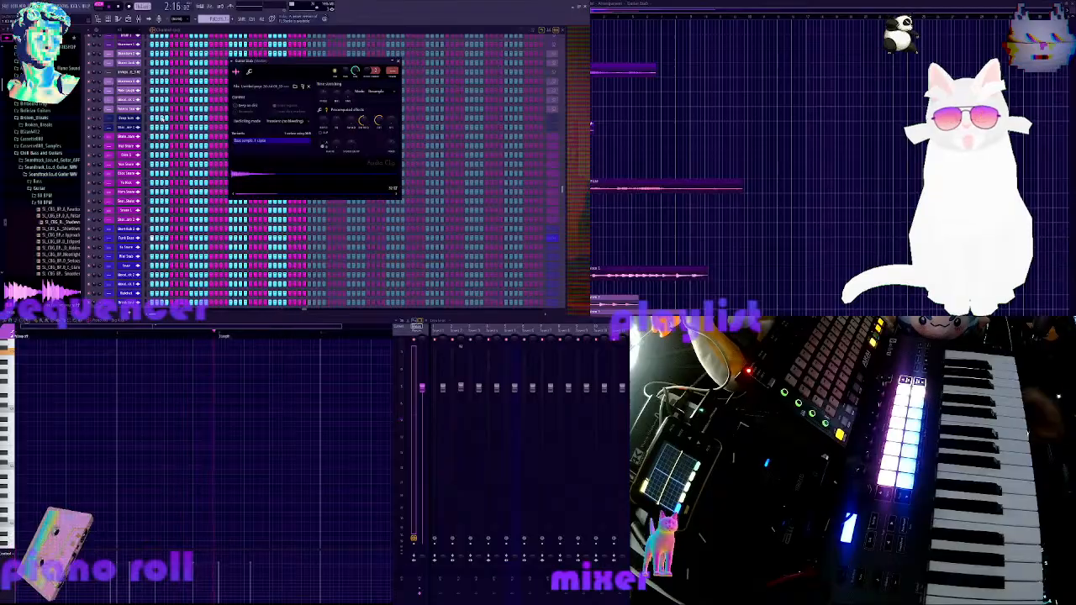
key("Escape")
Look through the channels at the start of the rack while the pattern loops
scroll(162, 119, "up", 5)
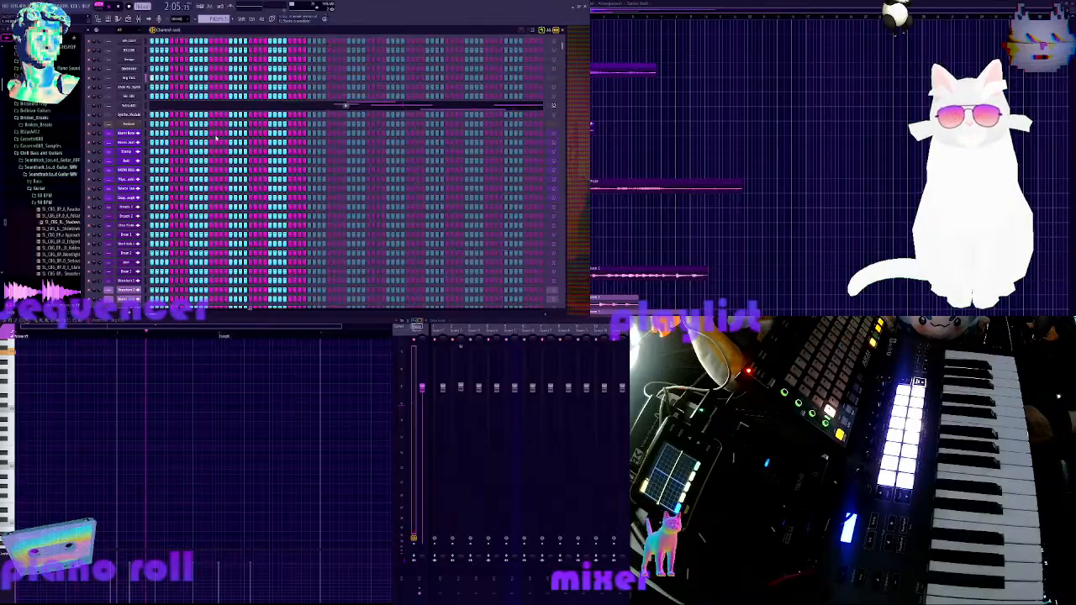
scroll(212, 142, "down", 3)
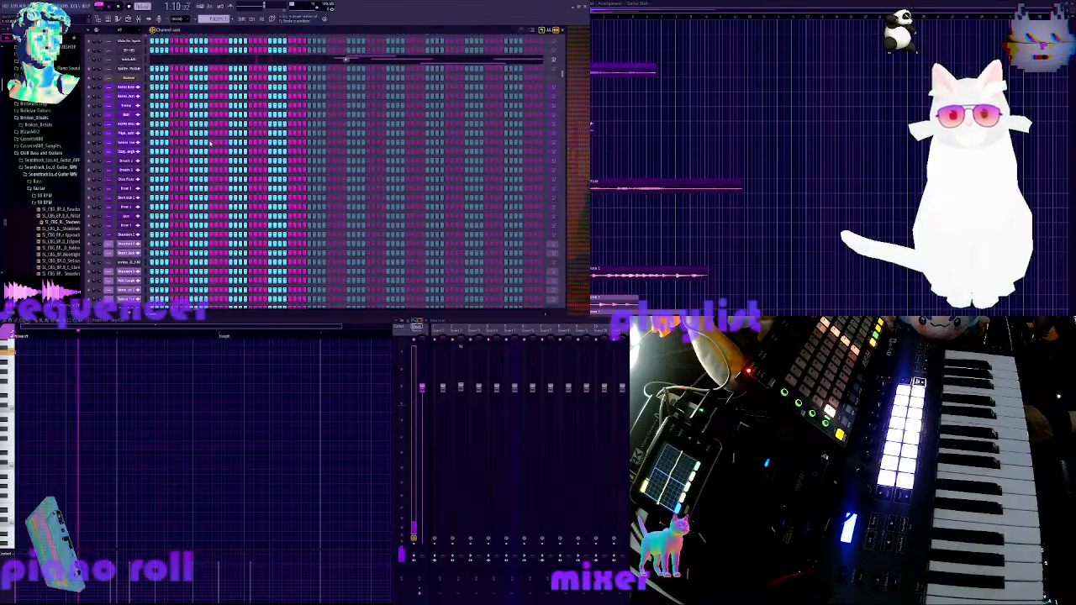
scroll(208, 143, "up", 2)
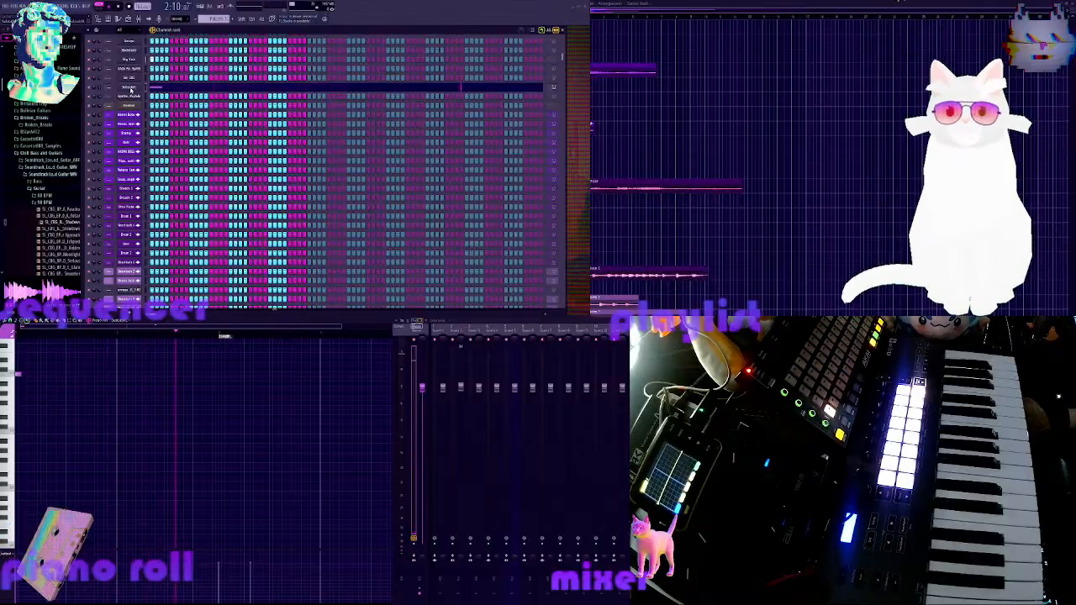
Open the SubLabXL synth from its channel and lower the second source's level in the synth's Mixer section
left_click(129, 89)
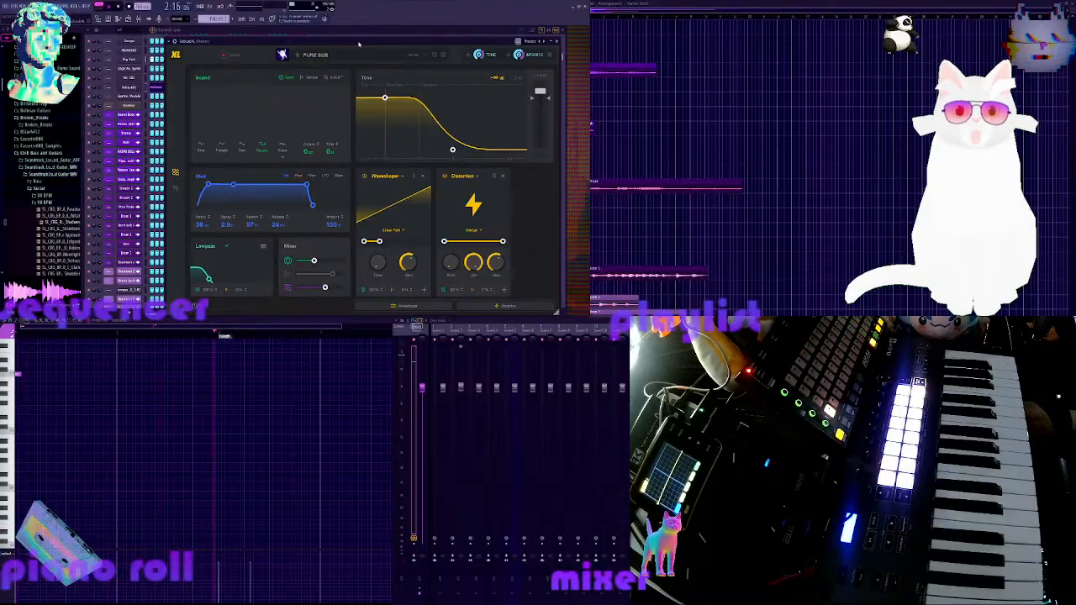
left_click_drag(359, 43, 339, 36)
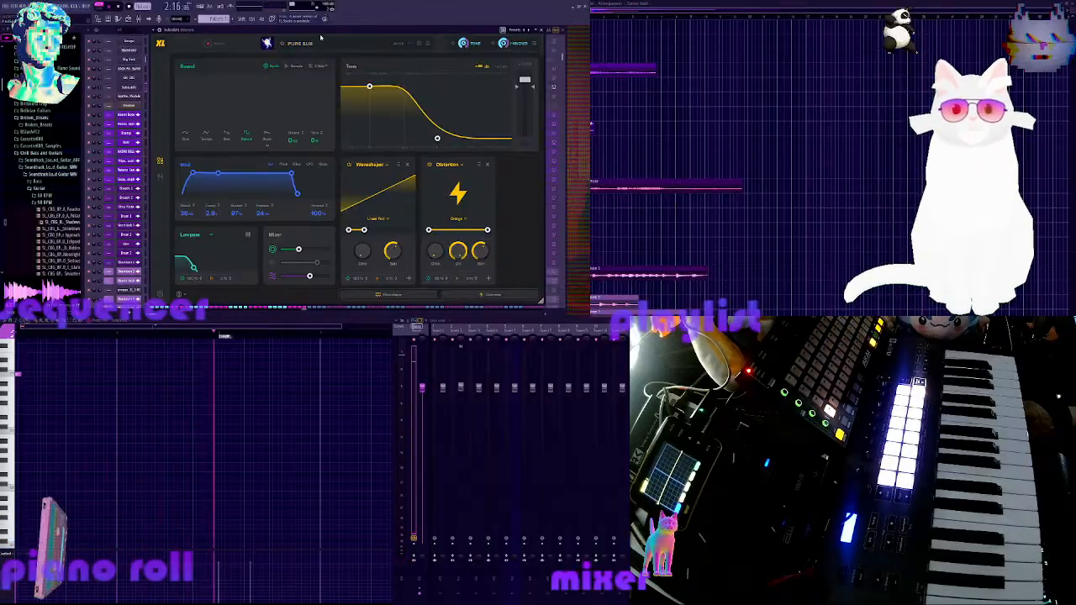
left_click_drag(337, 29, 354, 35)
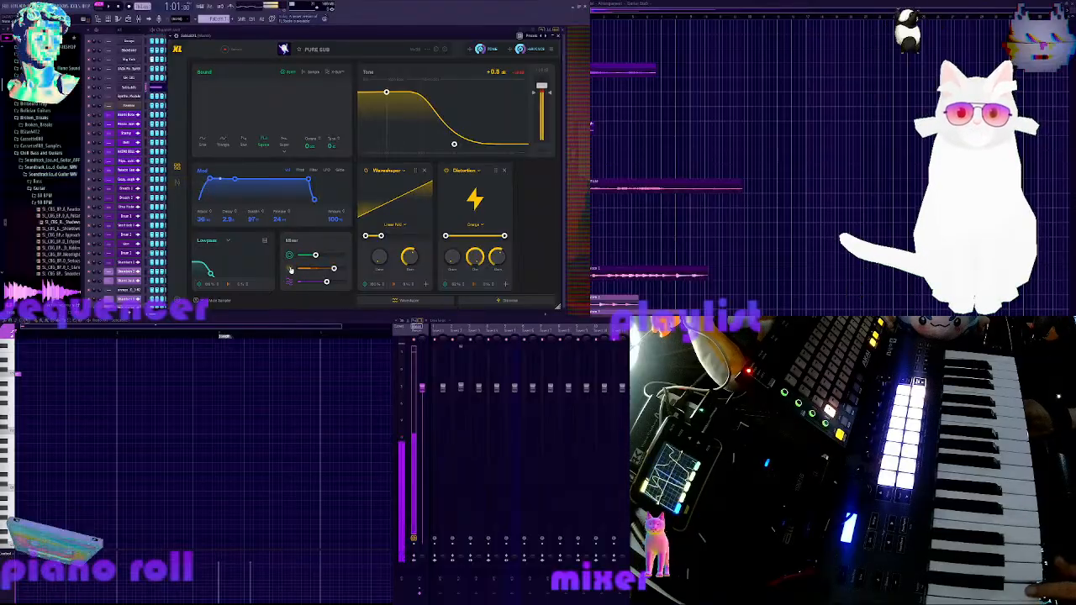
left_click_drag(334, 269, 318, 271)
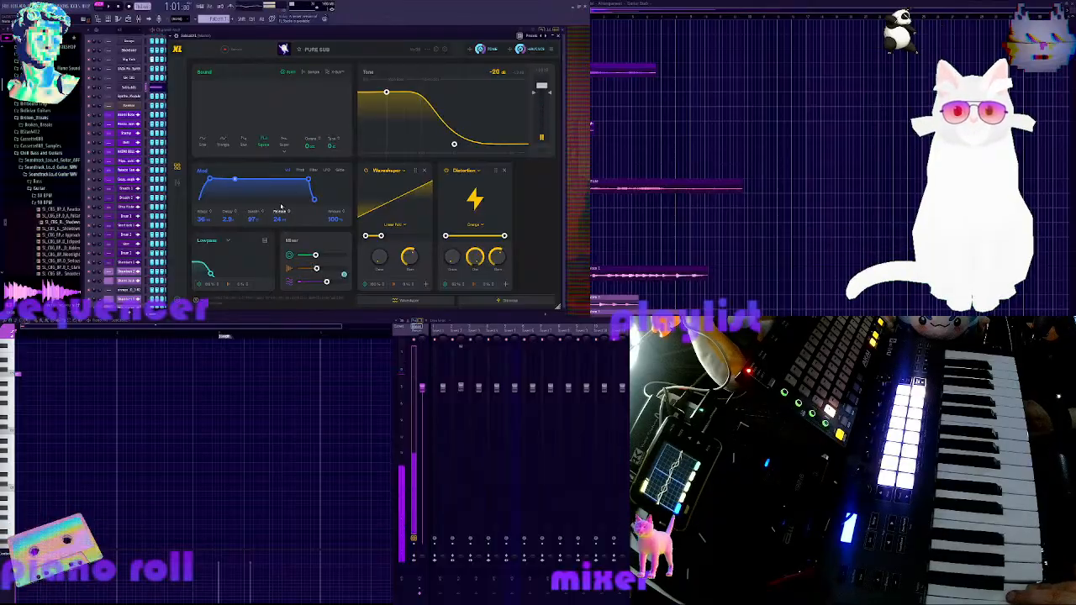
Lower the sustain of the synth's volume envelope to 17%
left_click_drag(253, 219, 253, 269)
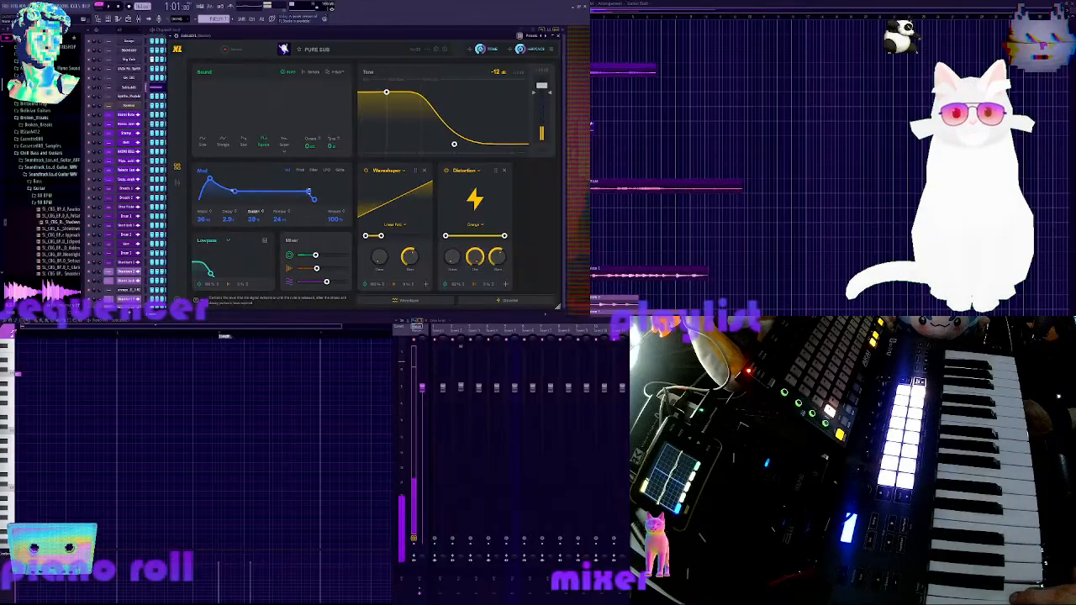
left_click_drag(309, 192, 308, 195)
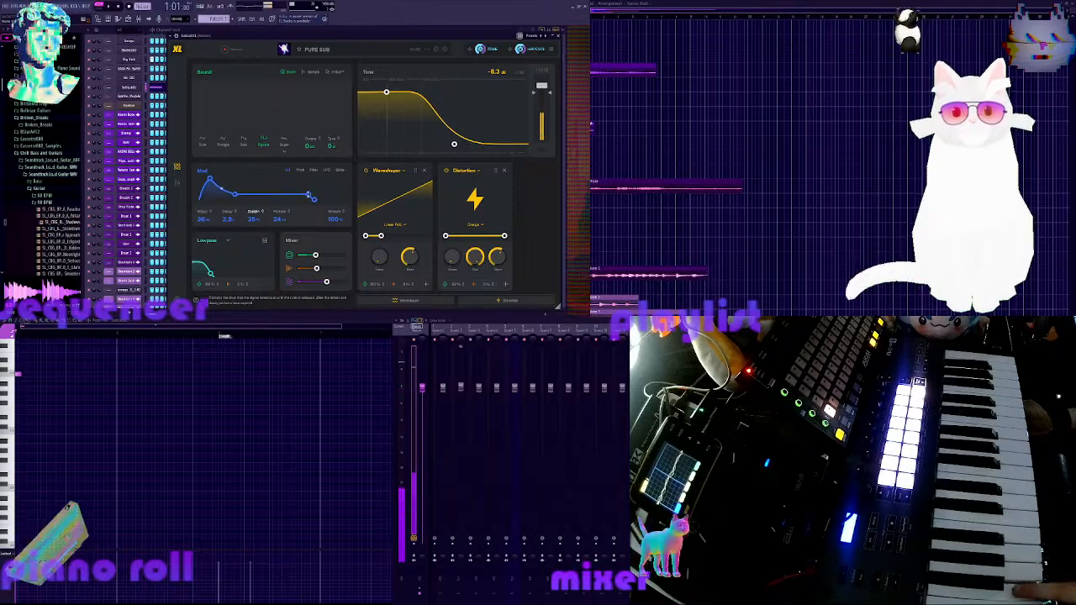
left_click_drag(309, 196, 311, 197)
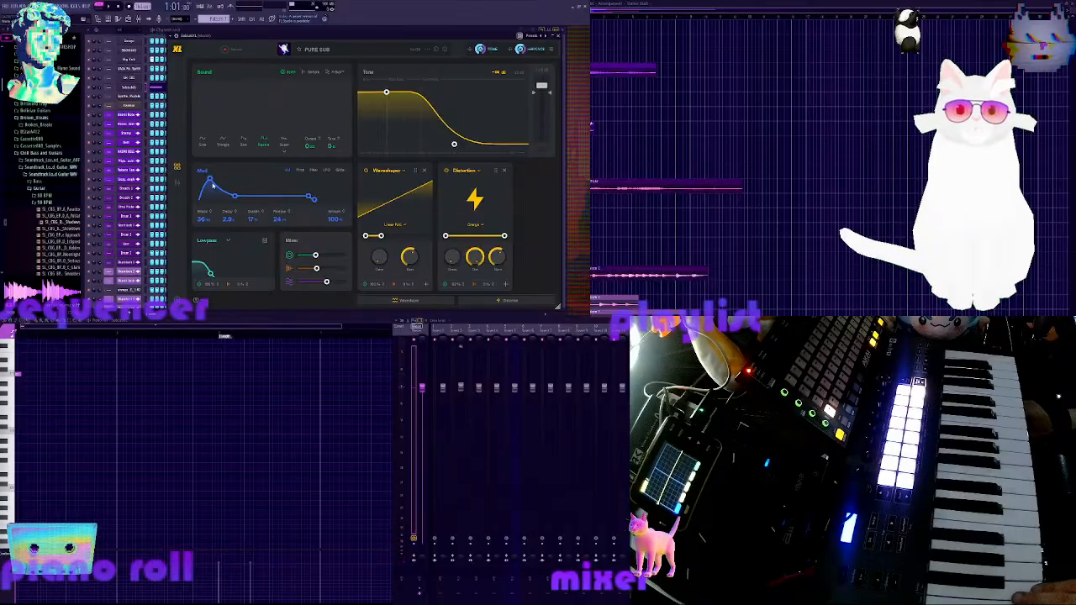
Set the volume envelope's attack and release to 1.0 ms and sustain to 100%, and check the pitch envelope
left_click_drag(253, 145, 242, 152)
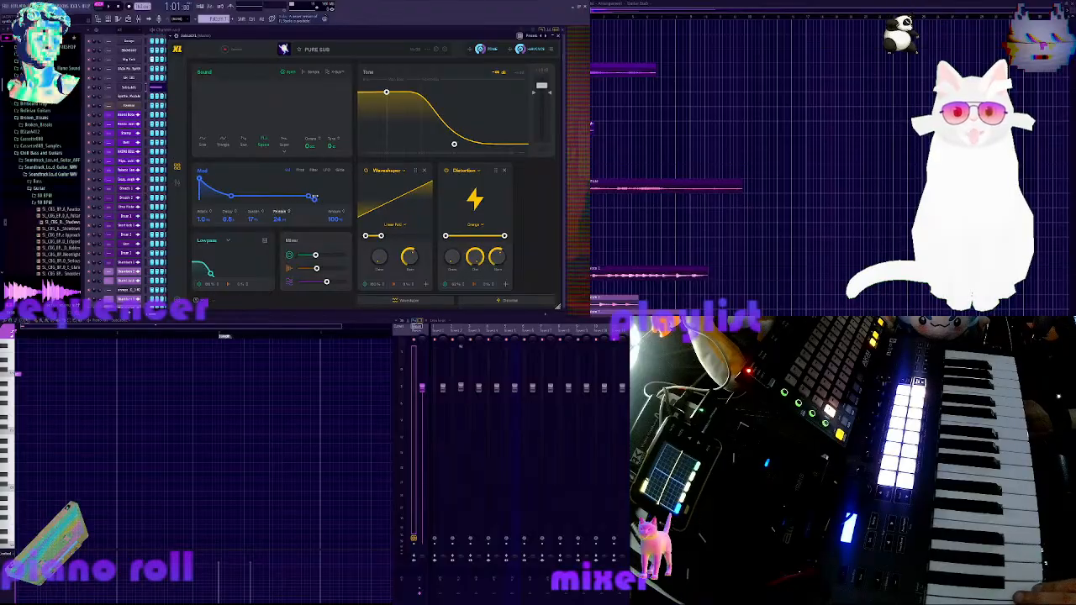
left_click_drag(313, 197, 309, 179)
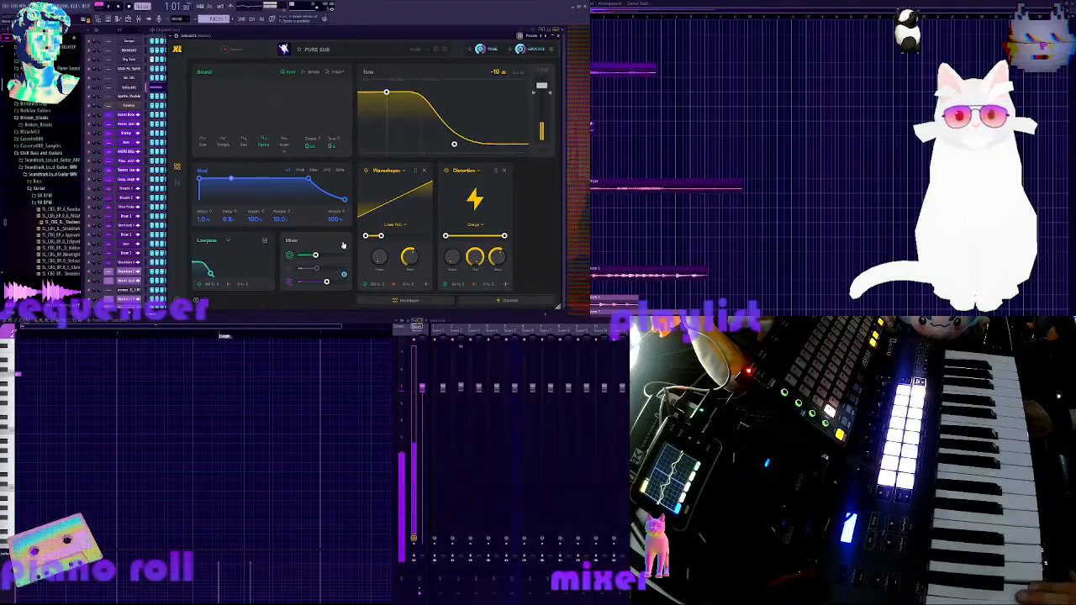
left_click_drag(345, 201, 308, 200)
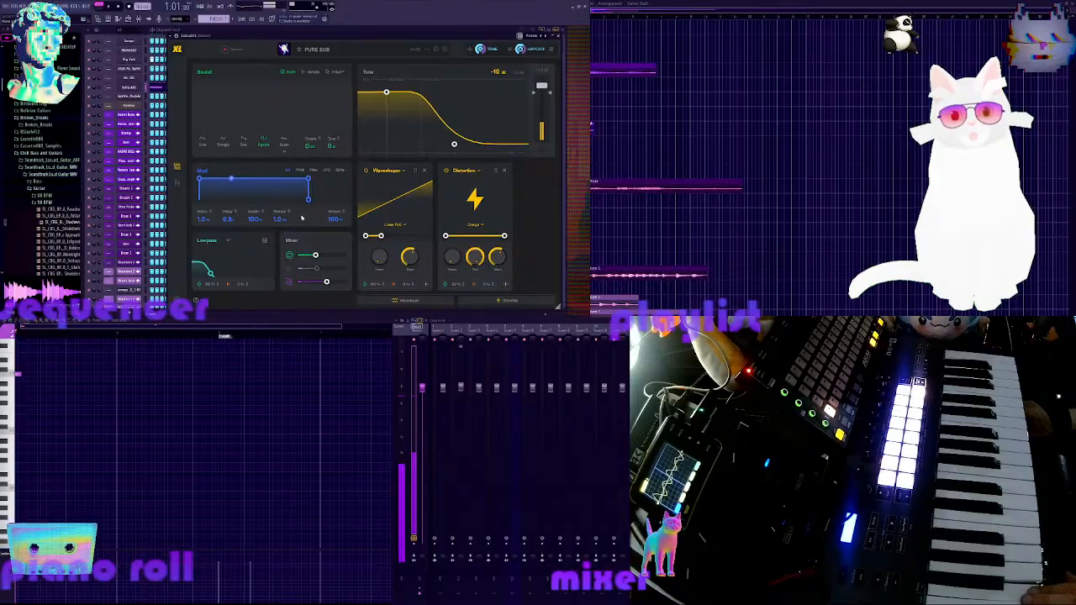
left_click(301, 171)
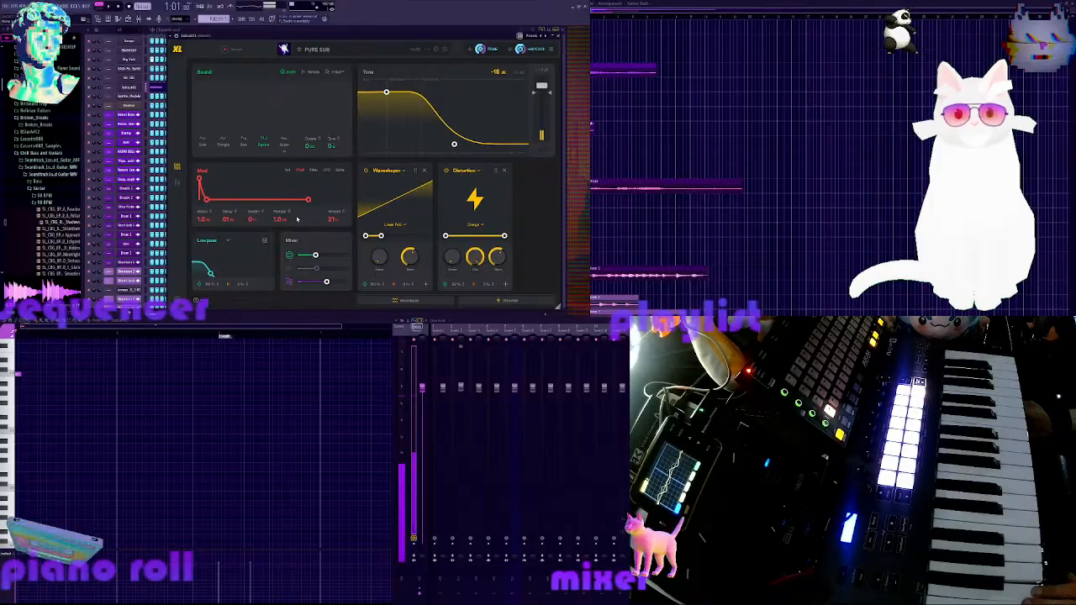
left_click(290, 172)
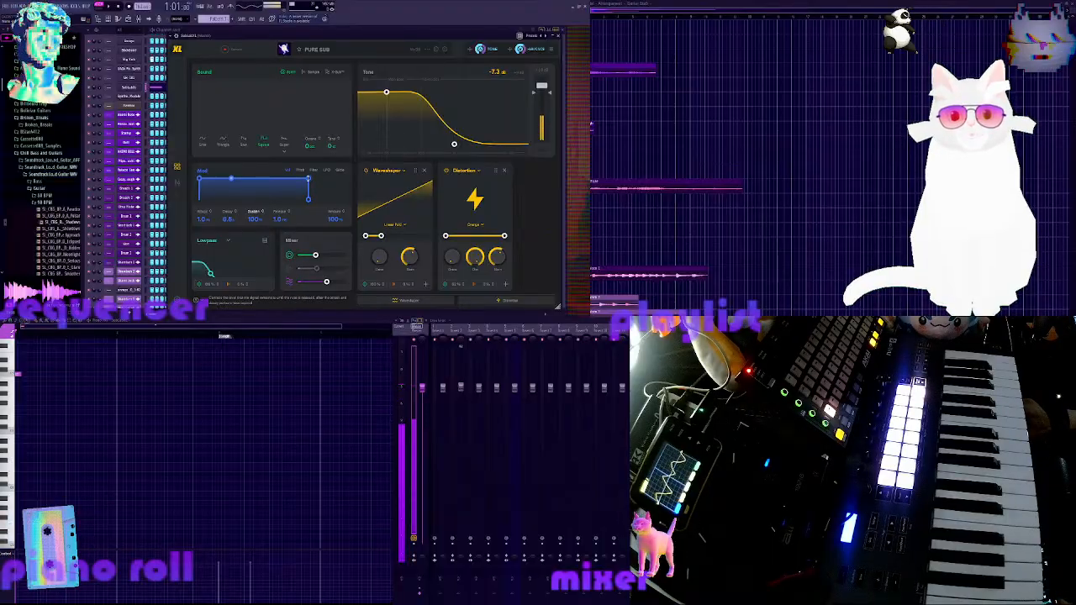
Look through the channels listed below the SubLabXL channel in the channel rack
left_click_drag(254, 31, 294, 36)
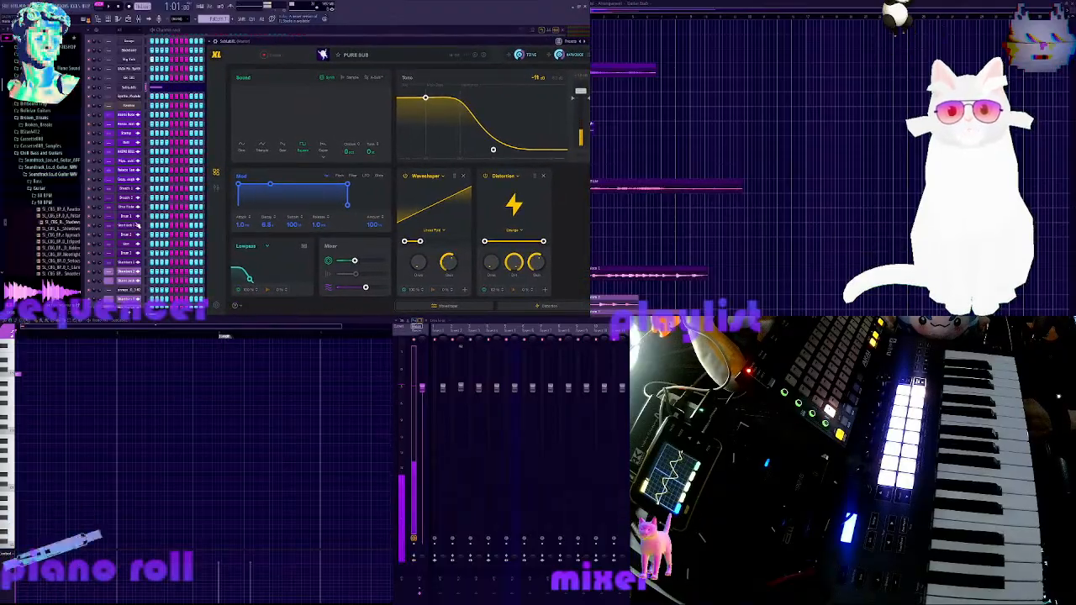
scroll(137, 224, "down", 3)
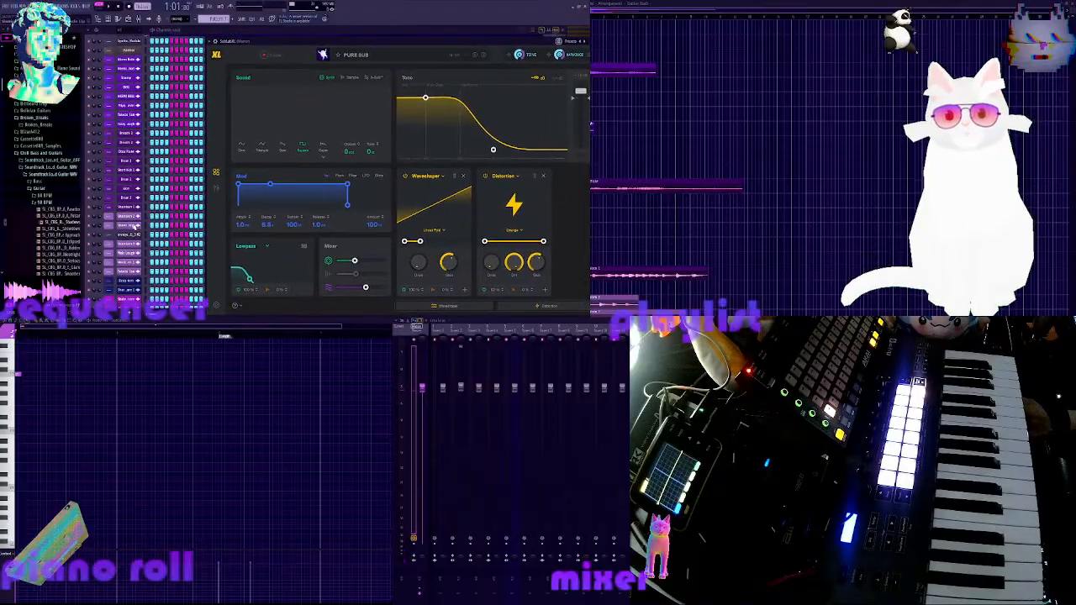
scroll(136, 225, "down", 3)
scroll(139, 225, "down", 6)
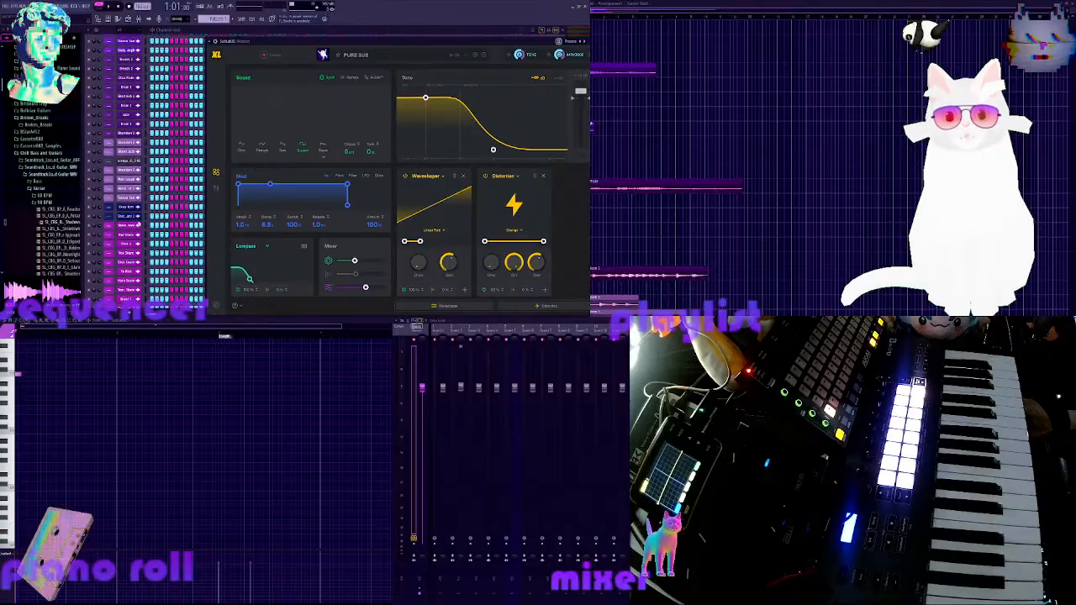
scroll(141, 225, "down", 6)
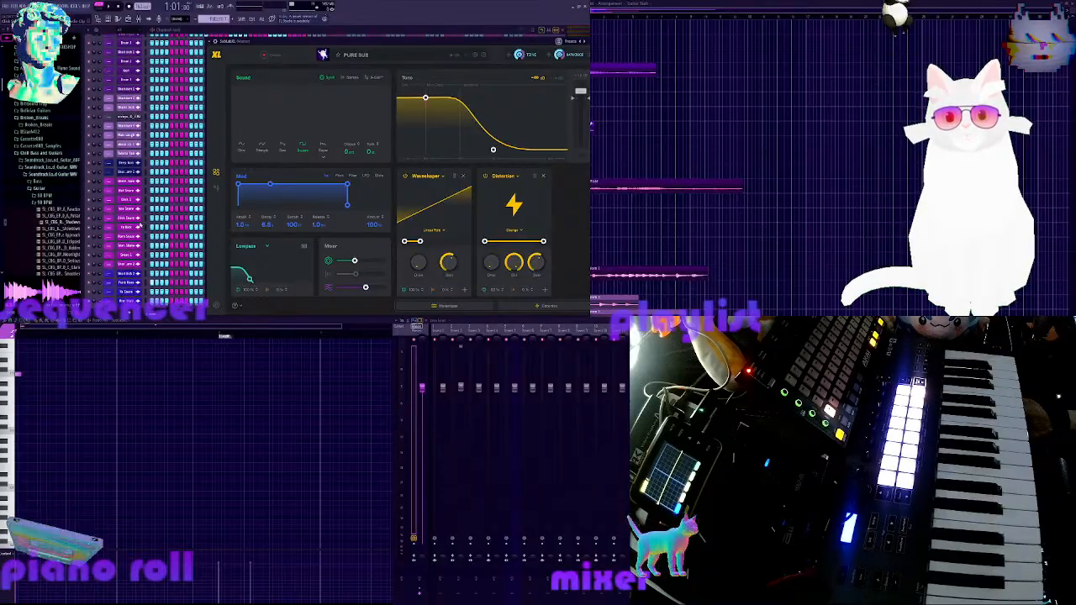
scroll(141, 226, "down", 6)
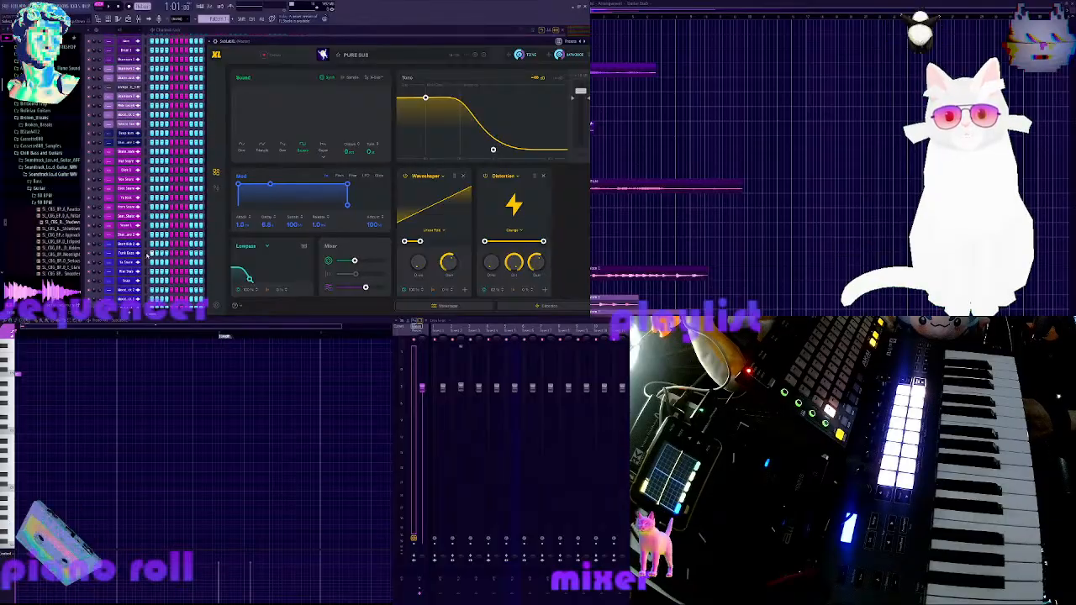
left_click(147, 255)
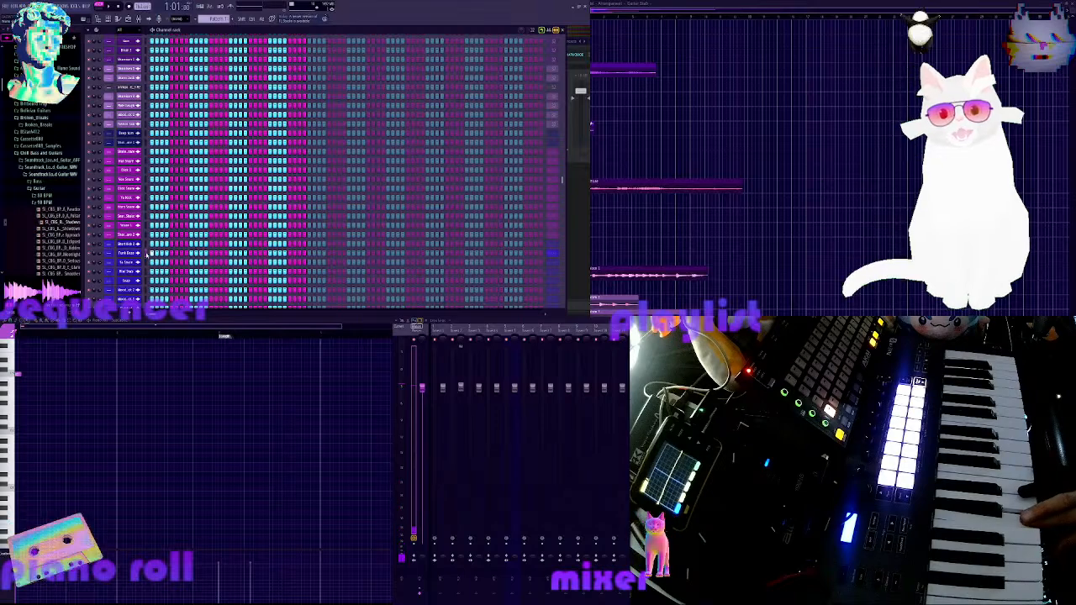
scroll(147, 254, "up", 10)
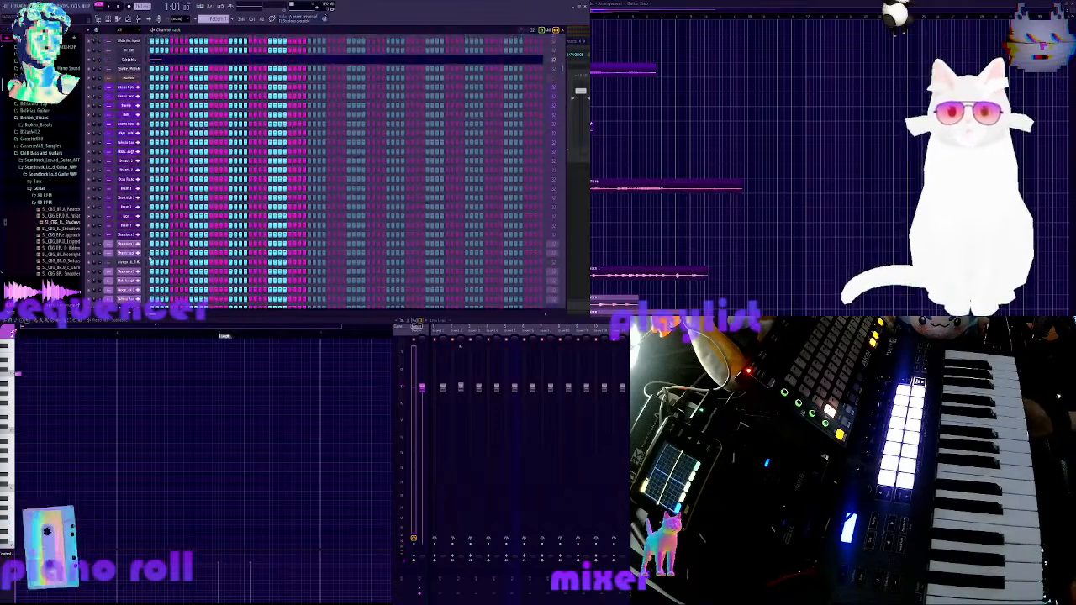
Reopen SubLabXL and reshape its volume envelope to attack 2.3, decay 3.4 and sustain 0%, then collapse the synth
left_click(131, 108)
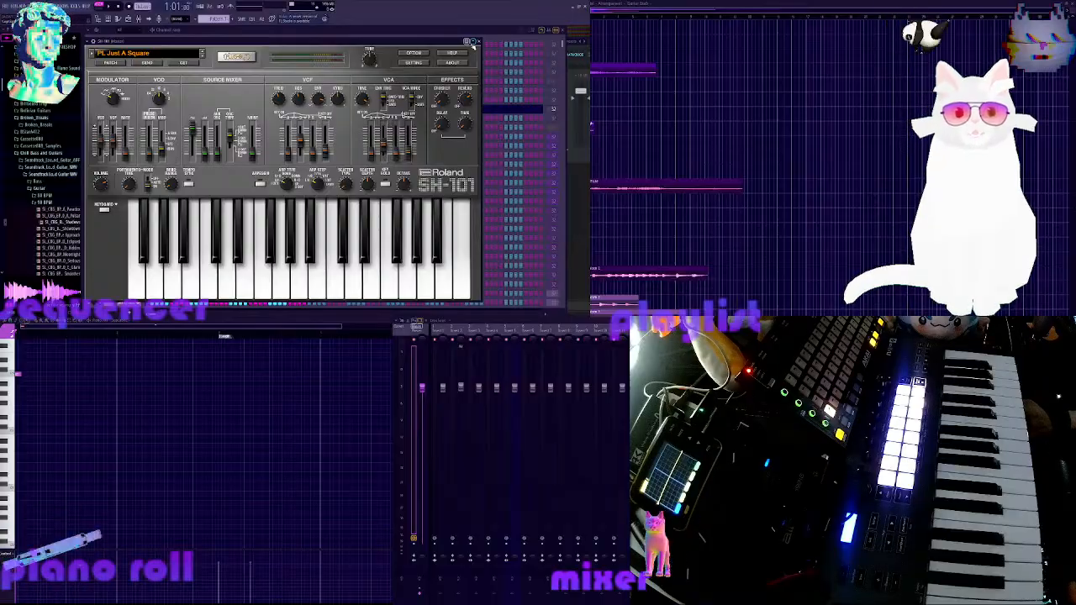
left_click(475, 42)
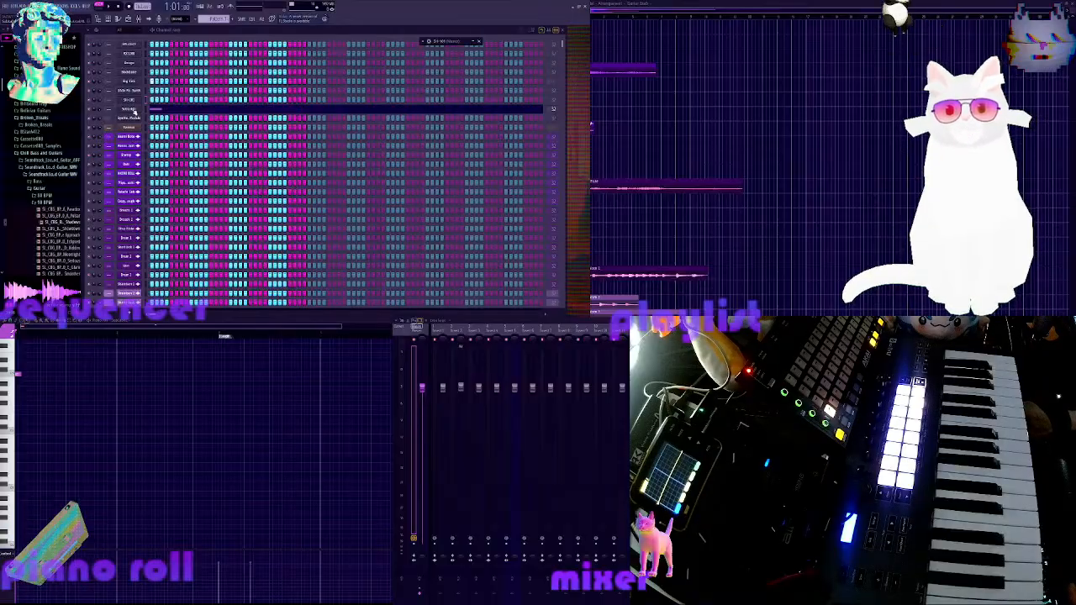
left_click(133, 111)
left_click_drag(436, 37, 317, 37)
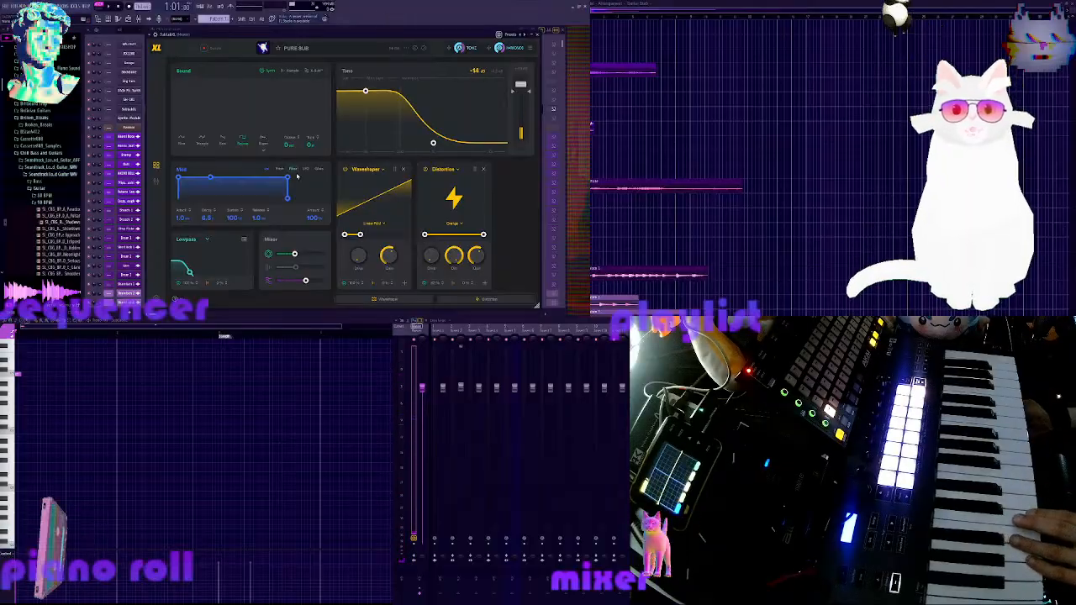
left_click_drag(287, 178, 288, 195)
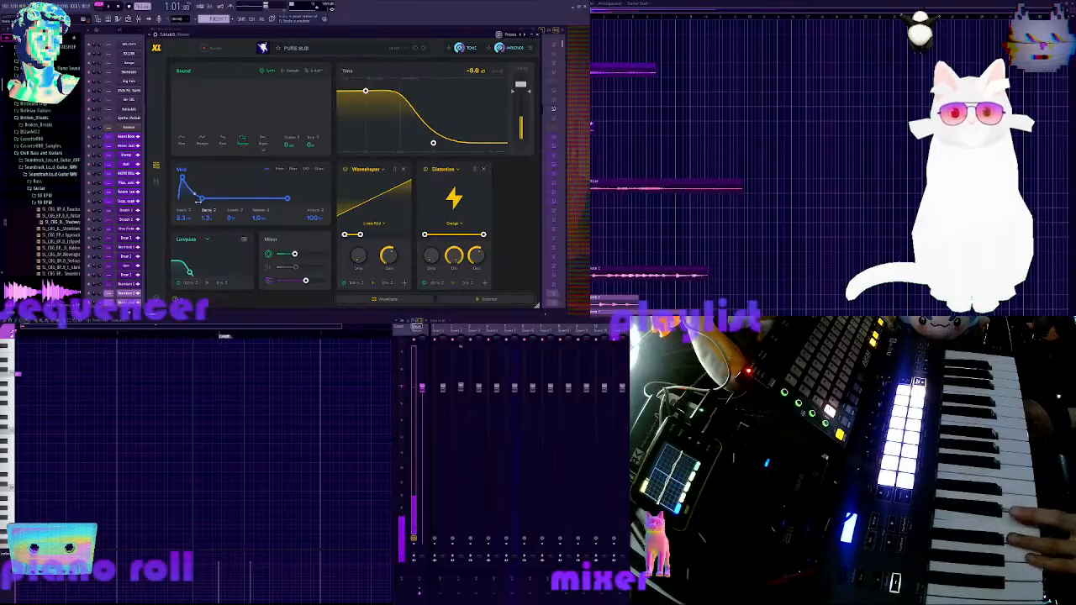
left_click_drag(208, 198, 207, 199)
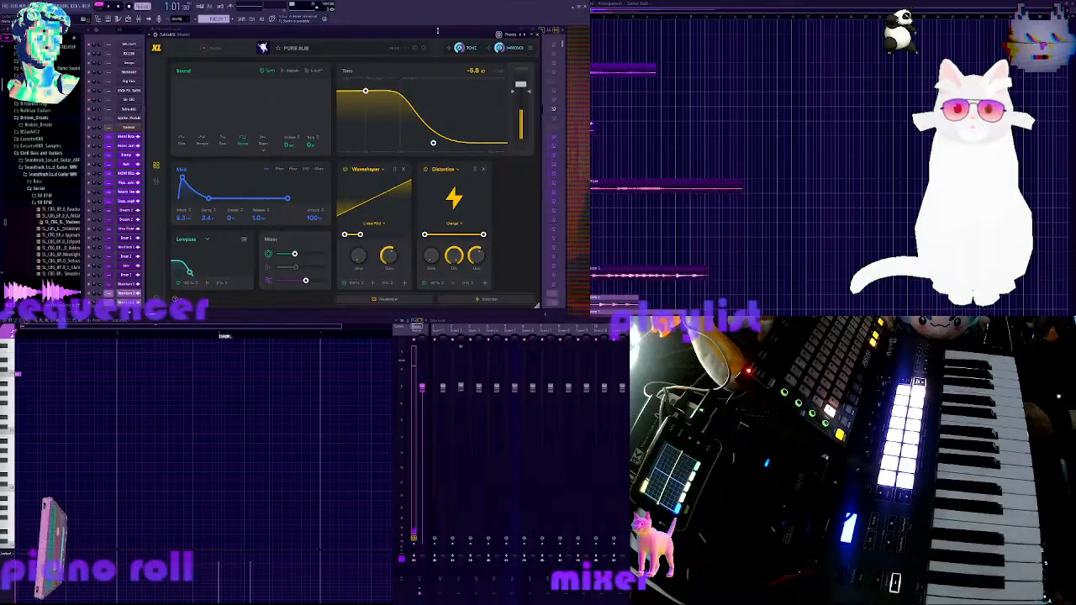
left_click(532, 35)
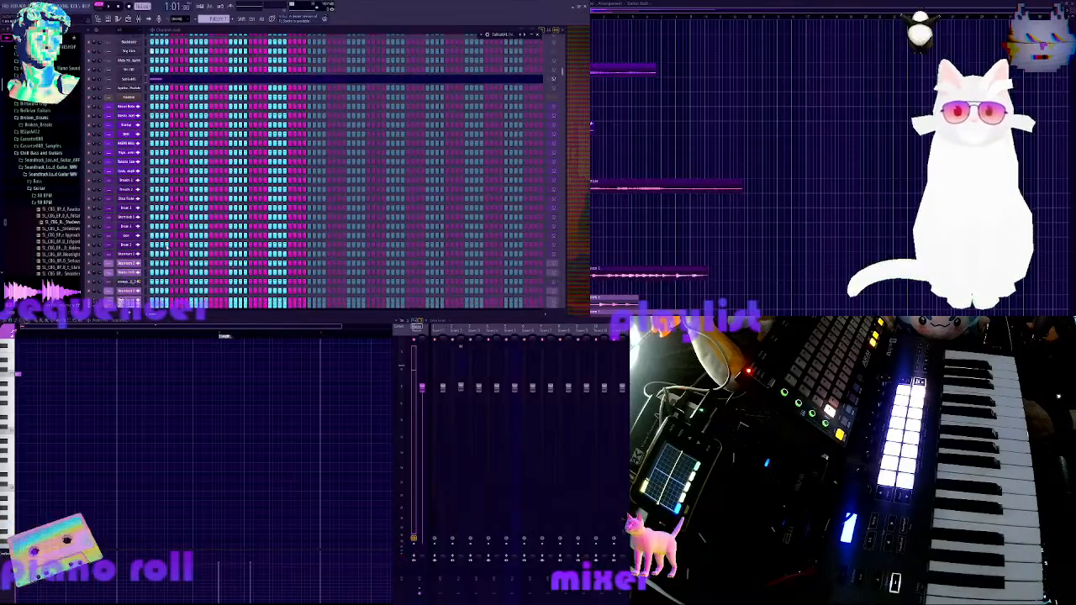
Play the pattern and review the channels in the channel rack
scroll(65, 211, "down", 4)
scroll(152, 218, "down", 8)
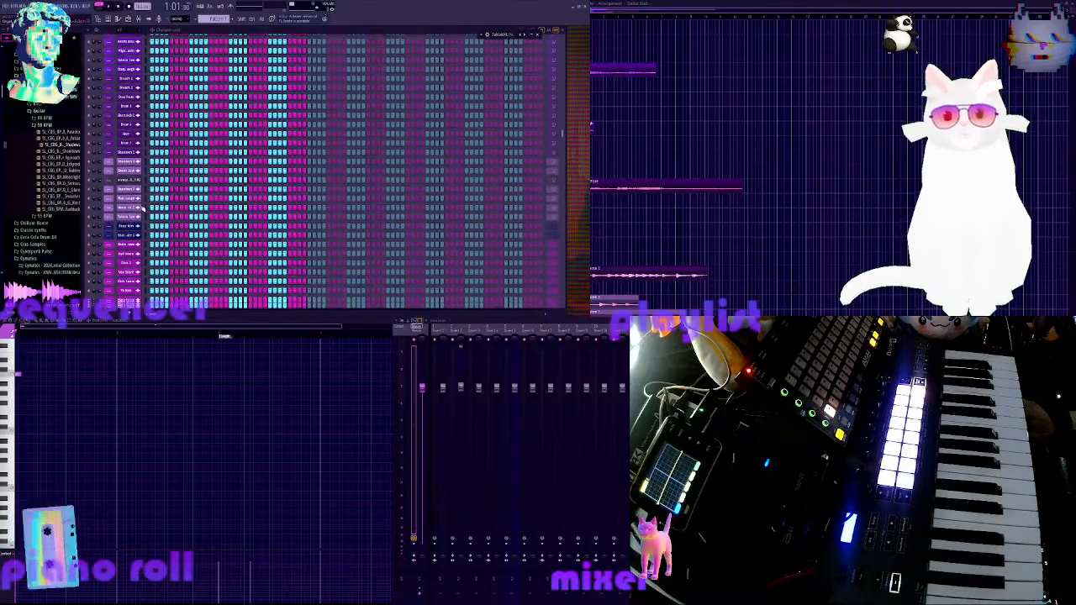
scroll(156, 221, "down", 3)
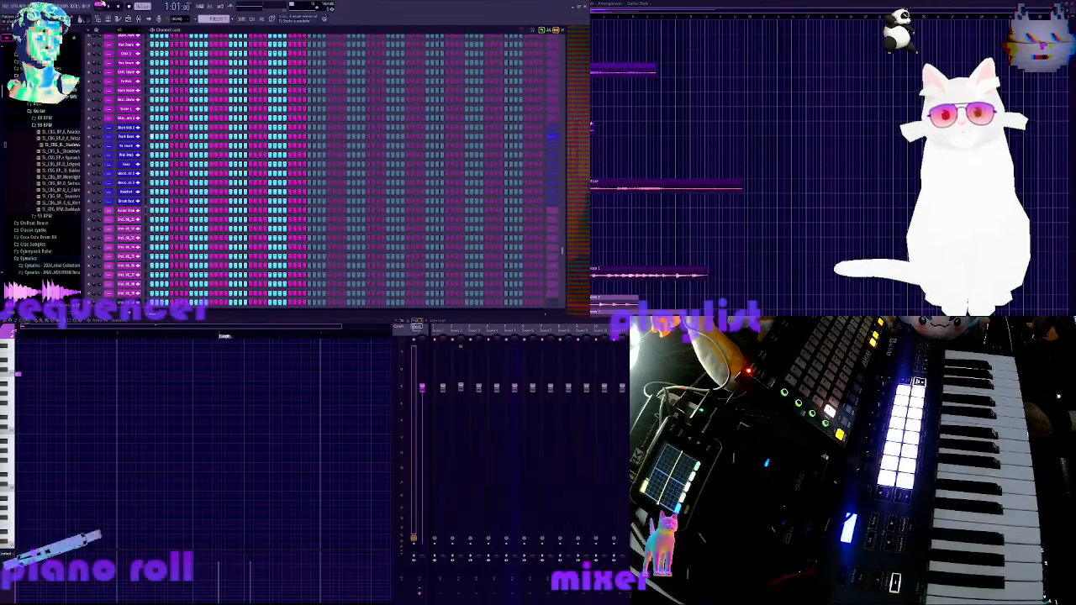
left_click(112, 6)
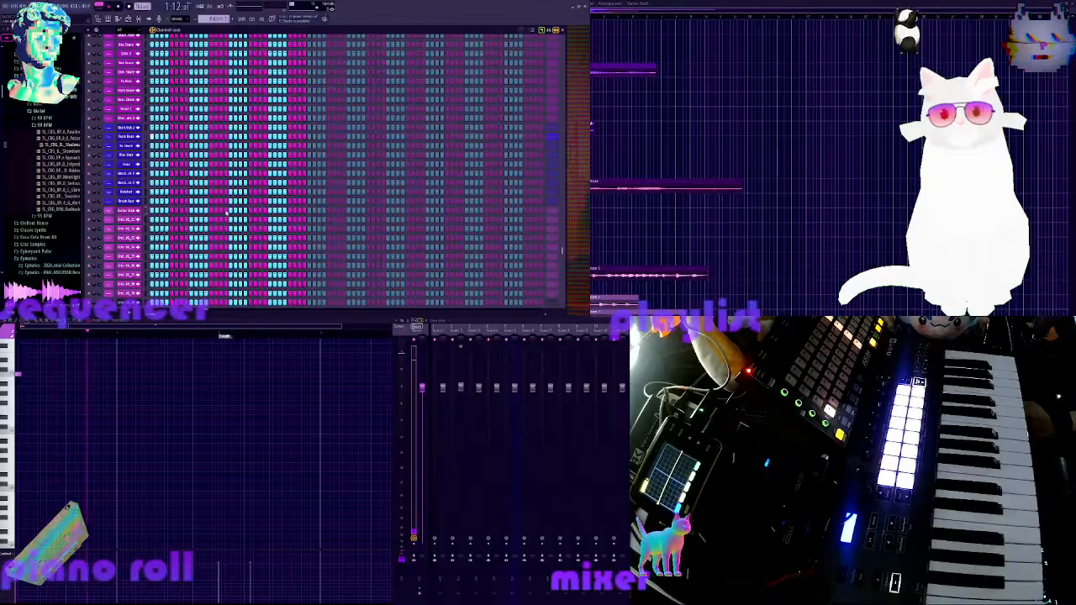
scroll(211, 209, "up", 20)
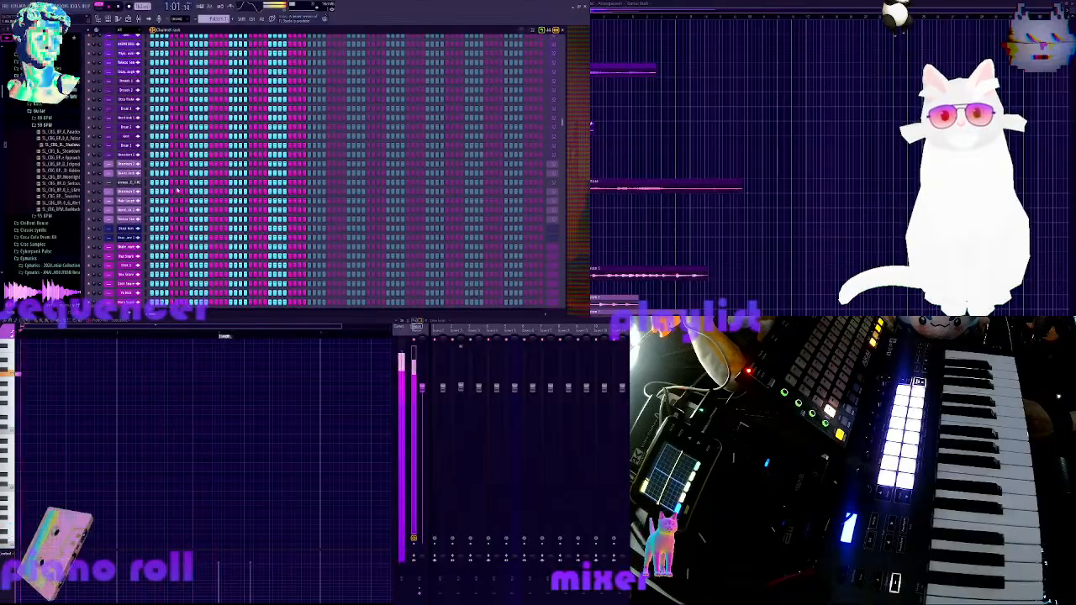
scroll(170, 186, "up", 3)
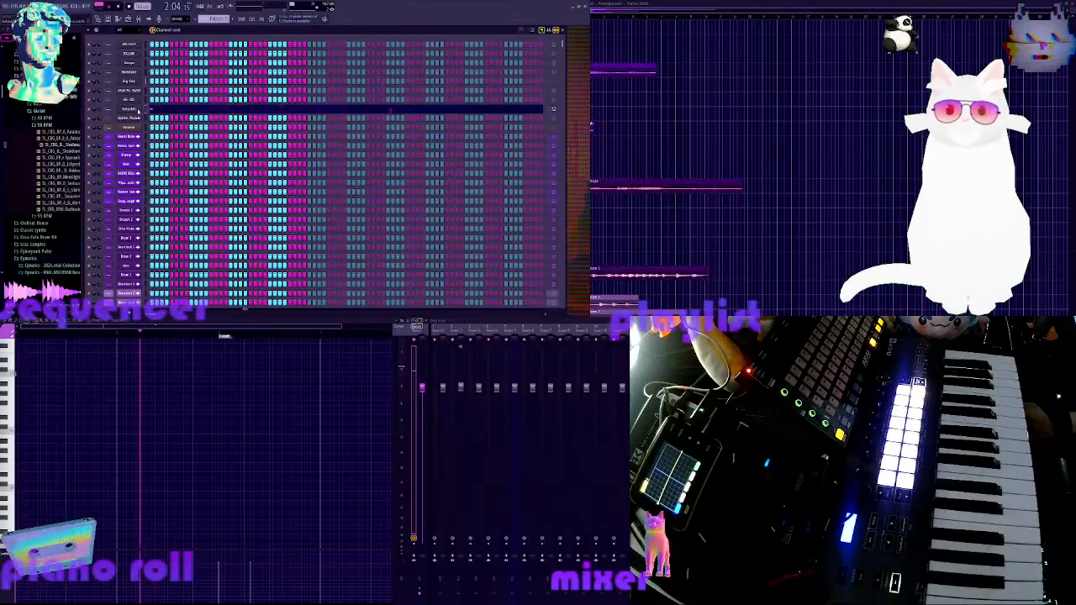
Give SubLabXL's waveshaper a sine-like folding curve with high drive, and shift the Tone curve's first point to a higher frequency
left_click(533, 35)
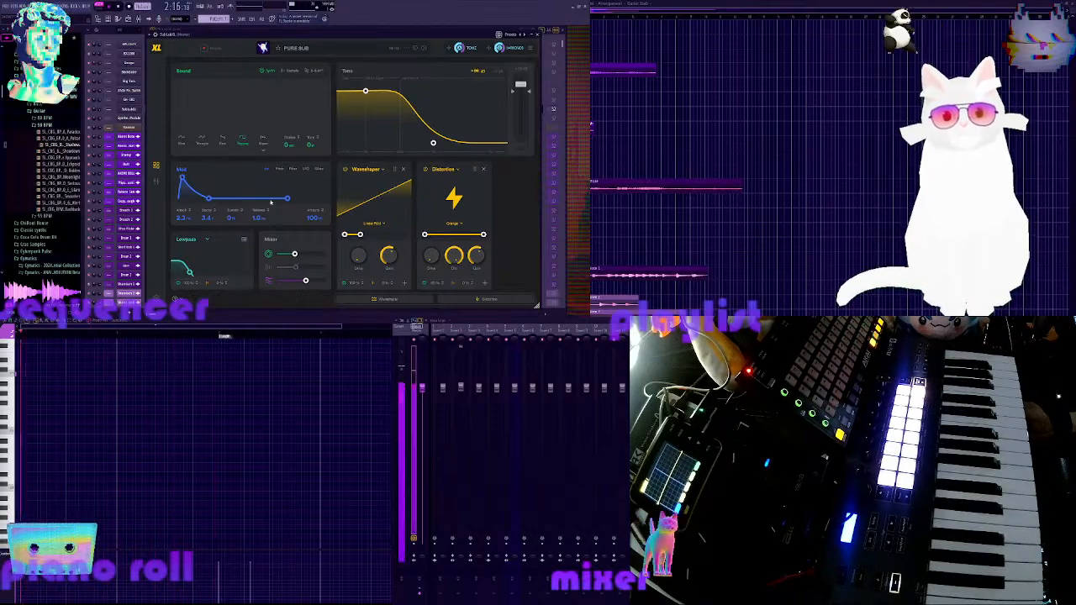
mouse_move(190, 272)
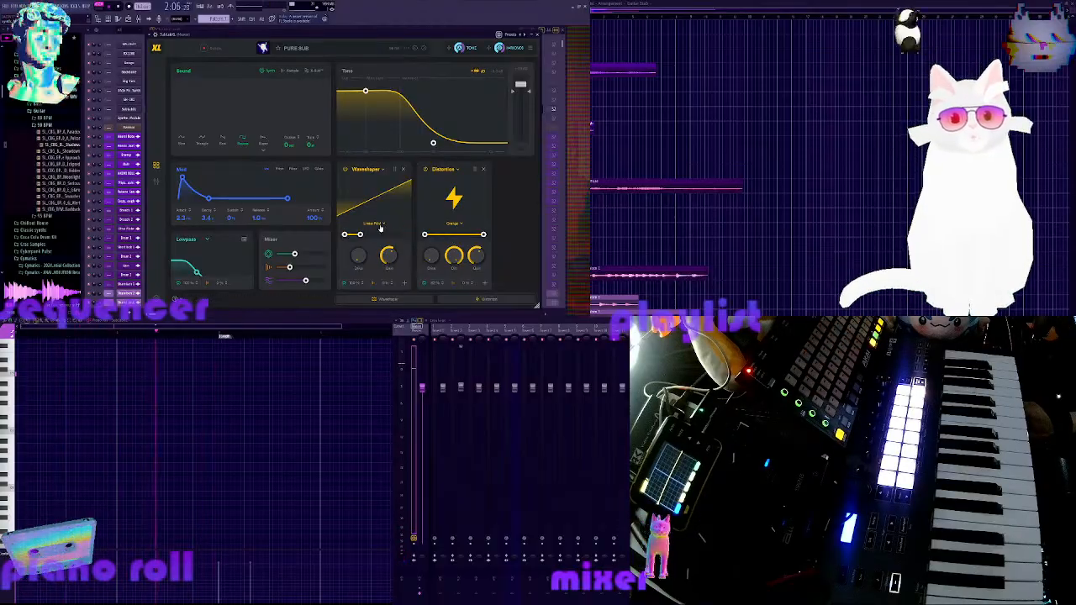
left_click(376, 250)
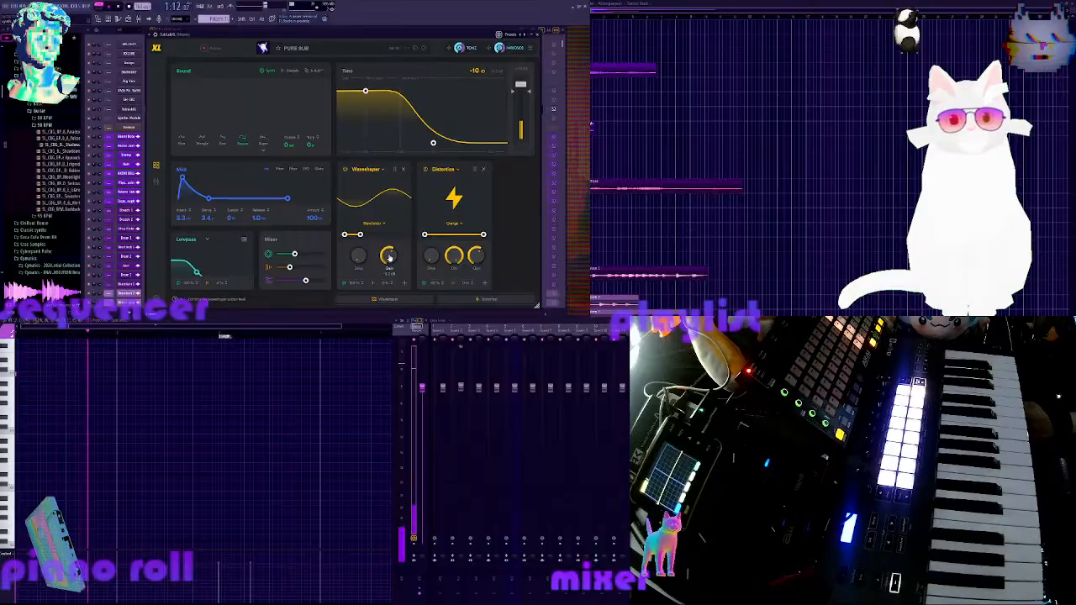
left_click_drag(359, 259, 360, 230)
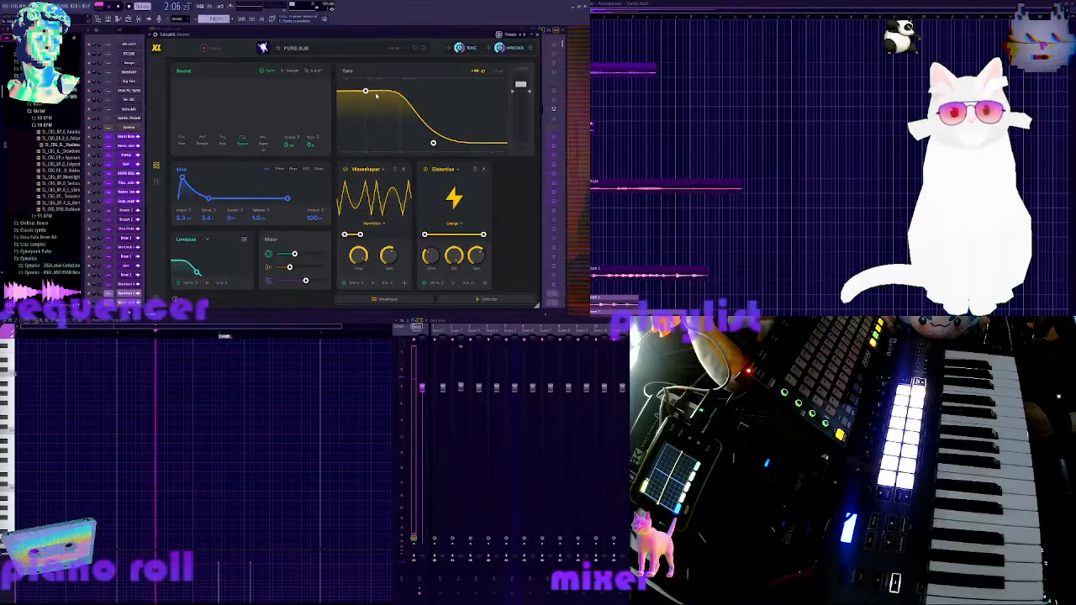
left_click_drag(366, 93, 384, 90)
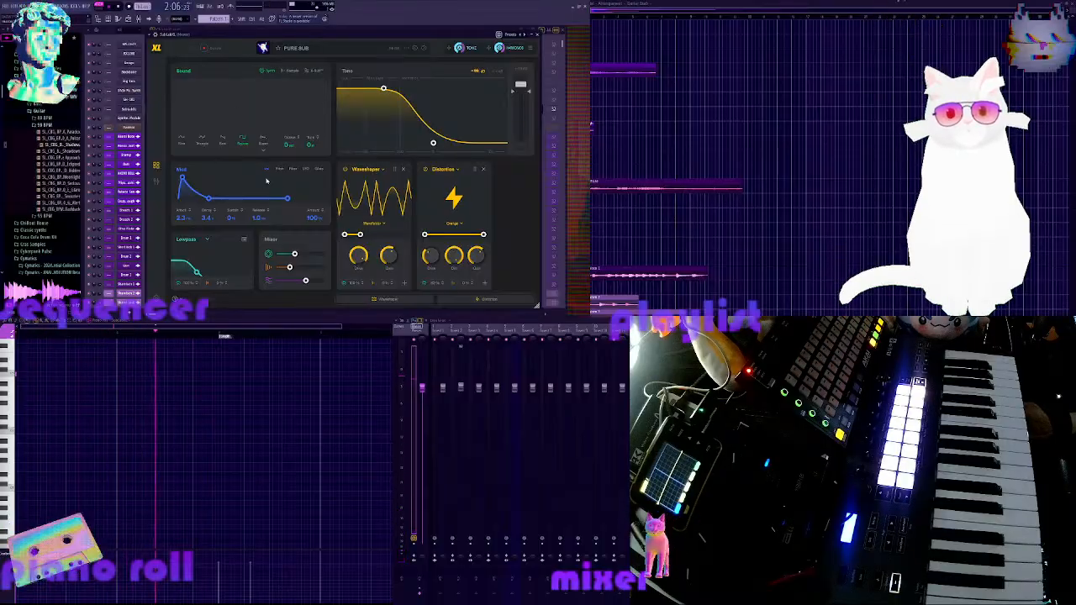
Check the sample source in SubLabXL's Sound section, and raise the Sub level of its X-Sub source
left_click(291, 71)
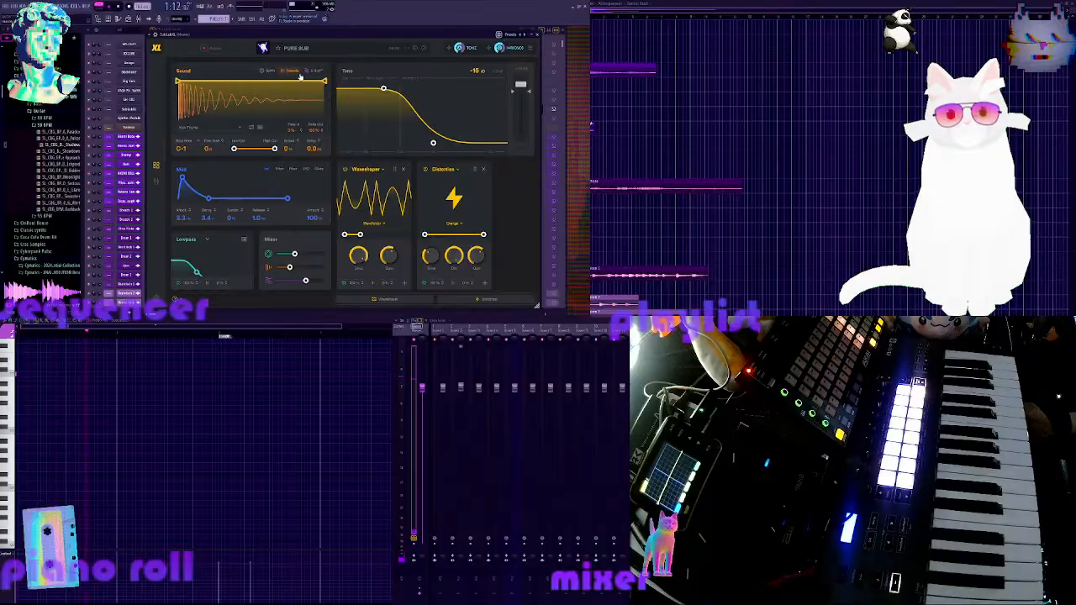
left_click(317, 71)
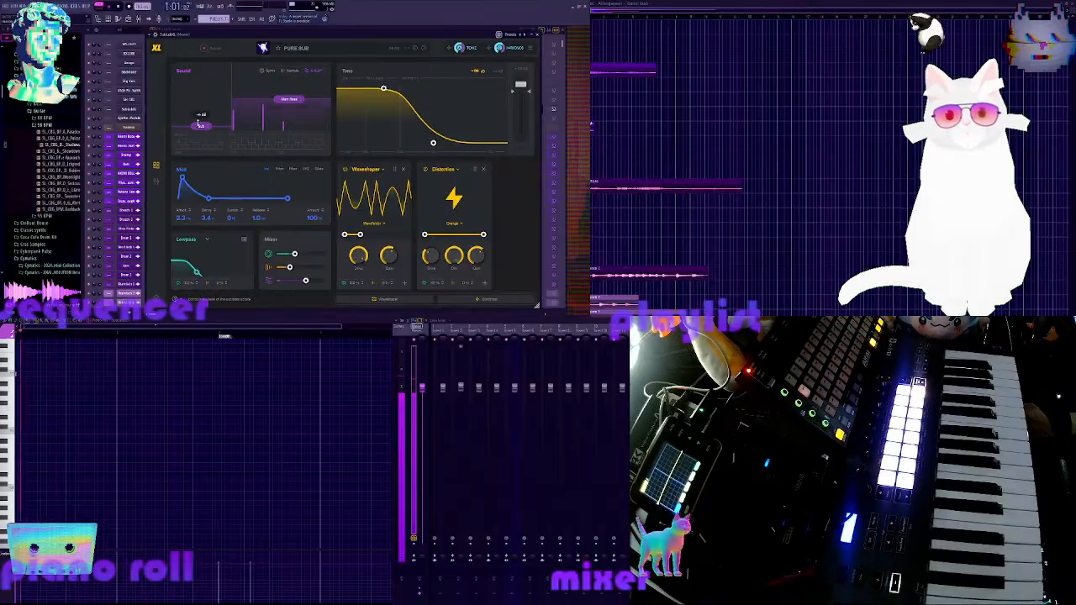
left_click_drag(201, 115, 209, 111)
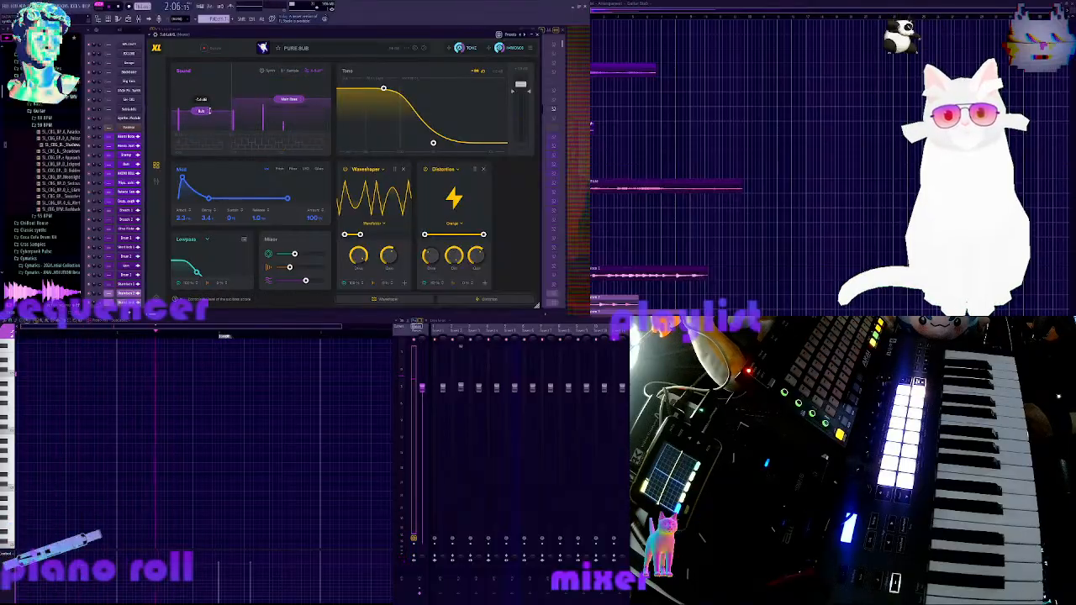
left_click_drag(205, 110, 204, 105)
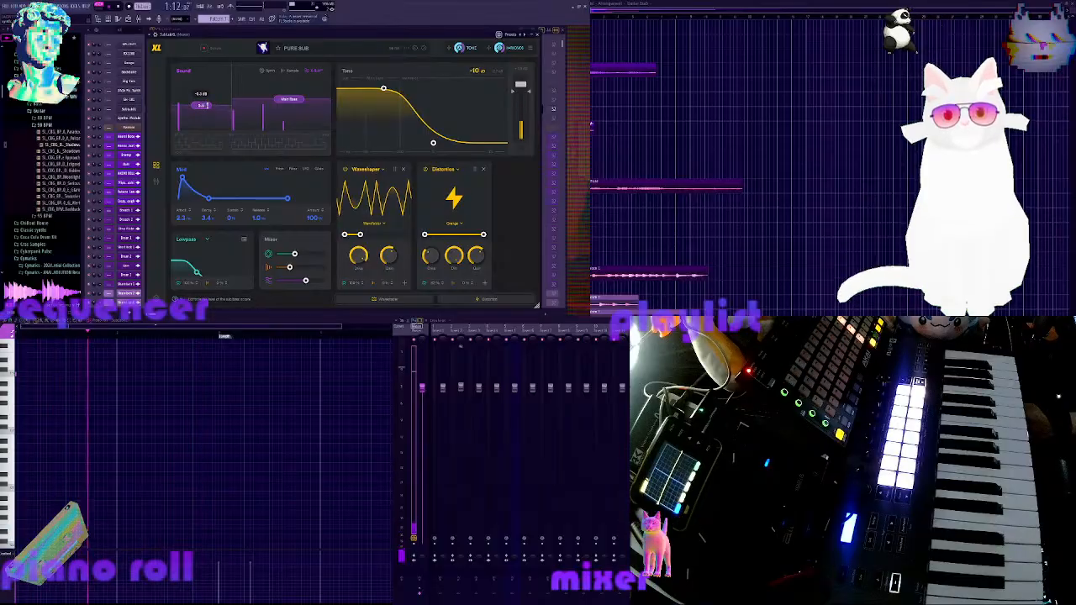
left_click_drag(288, 100, 207, 93)
Set the synth oscillator to the Sine wave and review the super oscillator's options
left_click(264, 71)
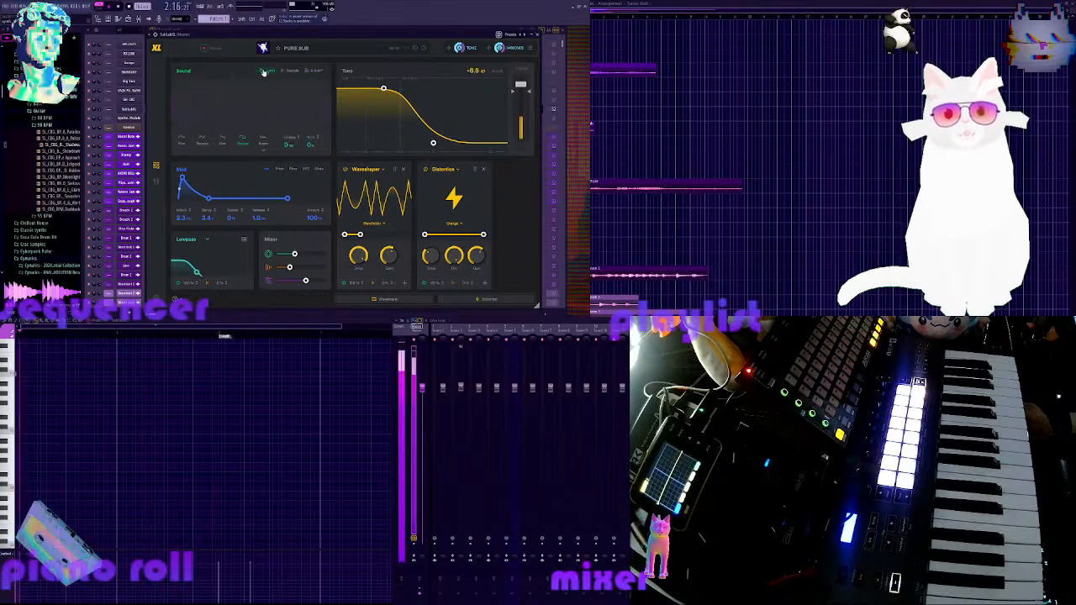
left_click(184, 139)
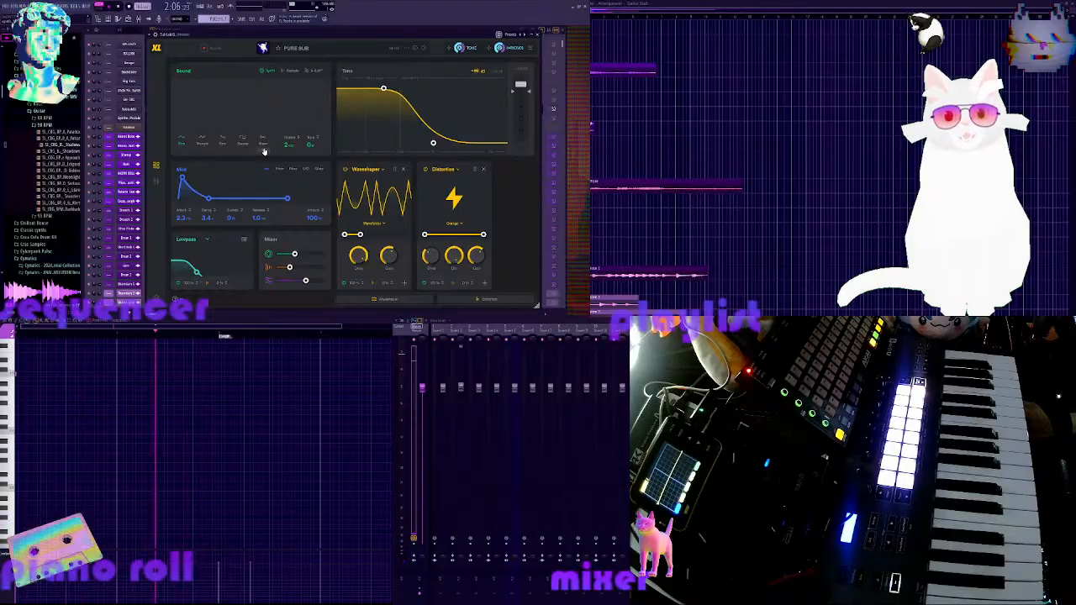
left_click(267, 151)
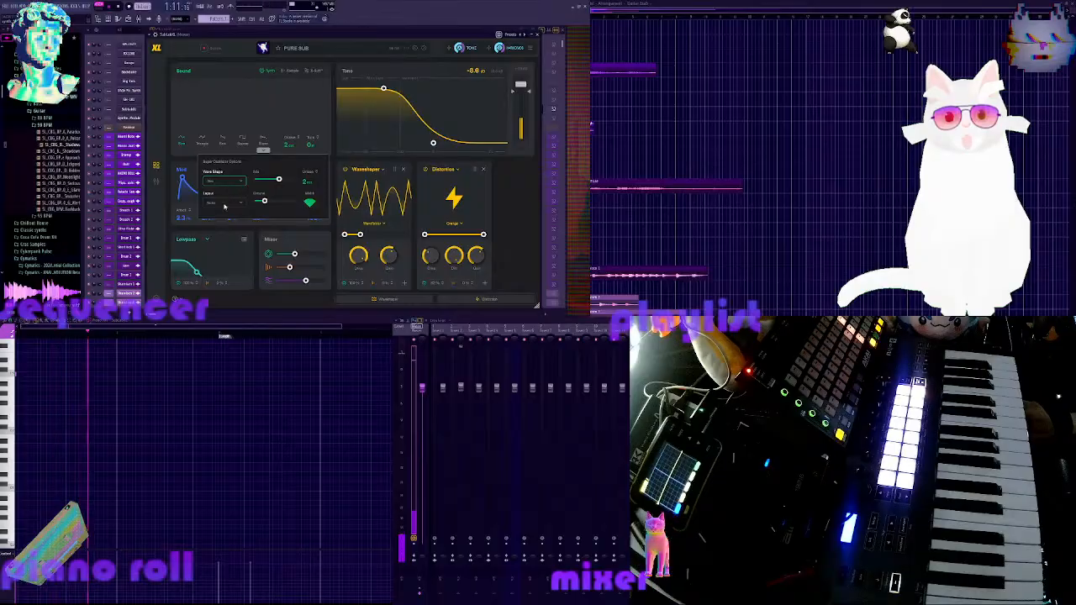
mouse_move(309, 204)
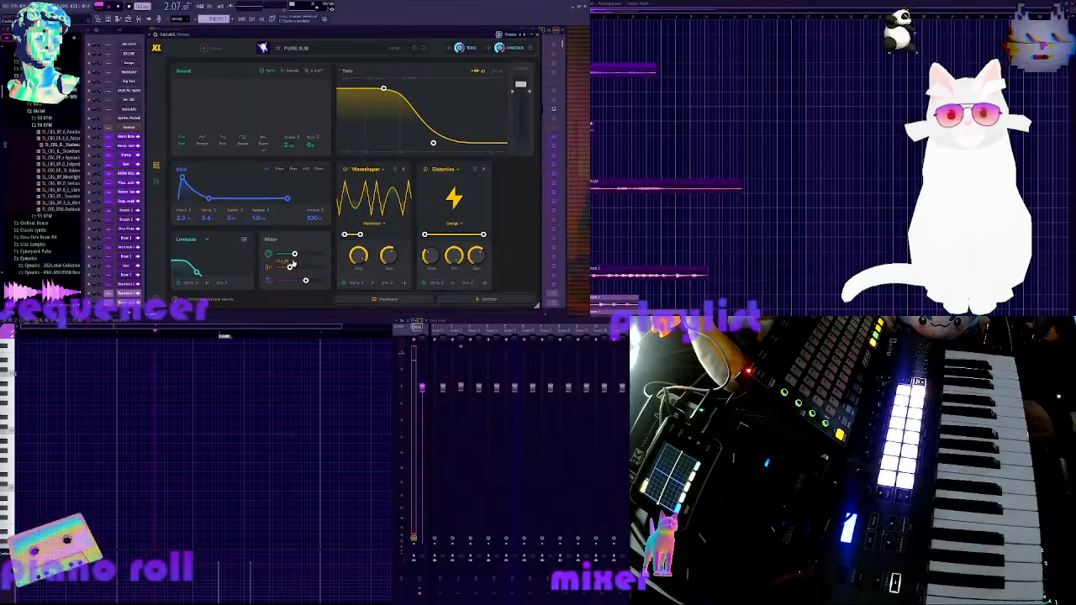
Set the synth layer slightly lower in SubLabXL's mixer and replace the Waveshaper effect with a Compressor
left_click_drag(295, 255, 308, 260)
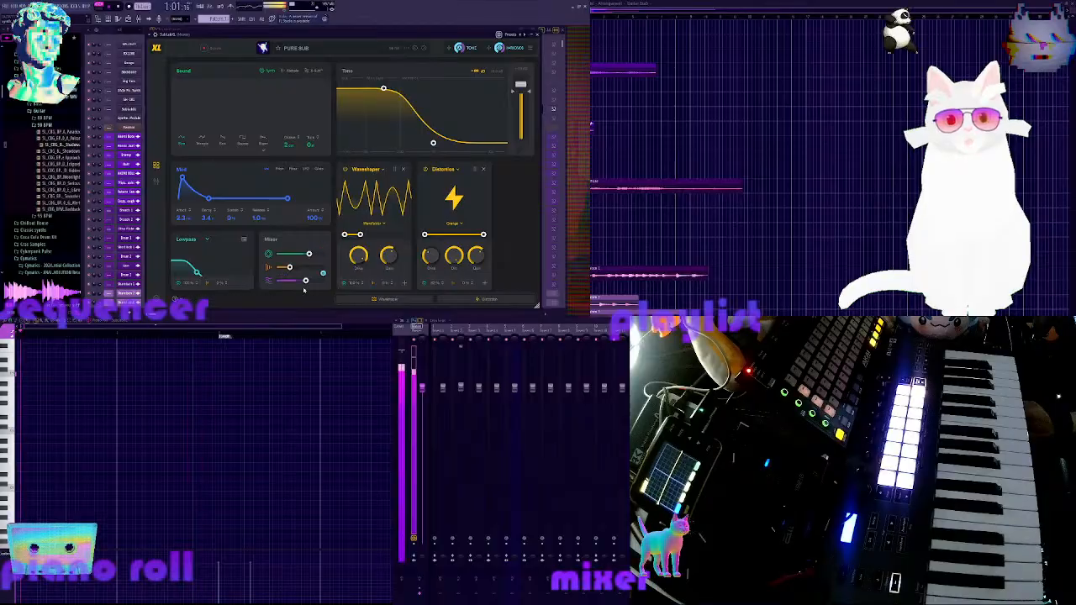
left_click_drag(308, 254, 291, 257)
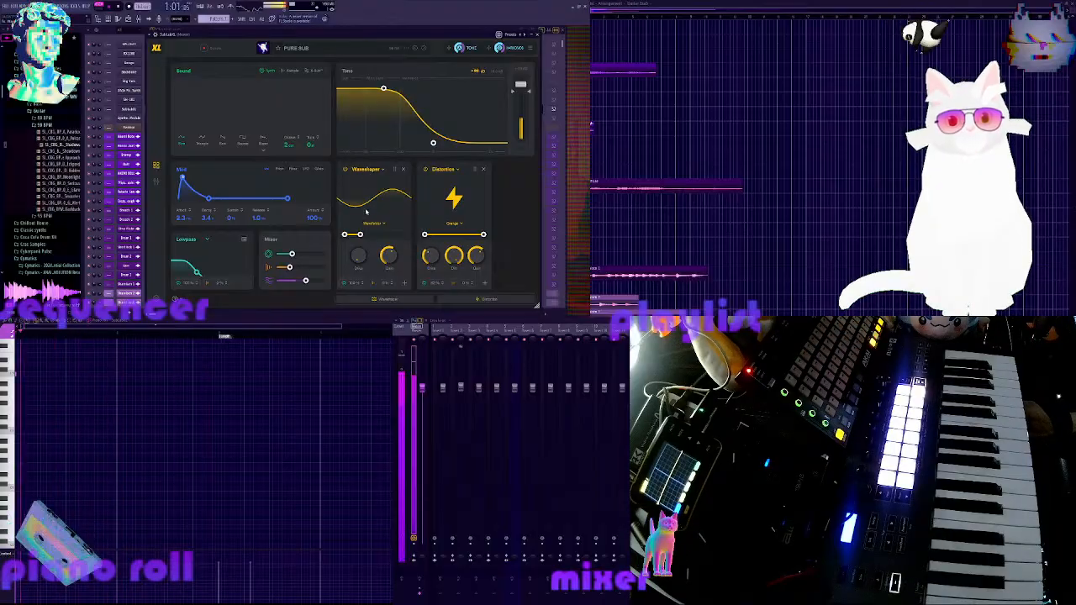
left_click(367, 170)
left_click(369, 219)
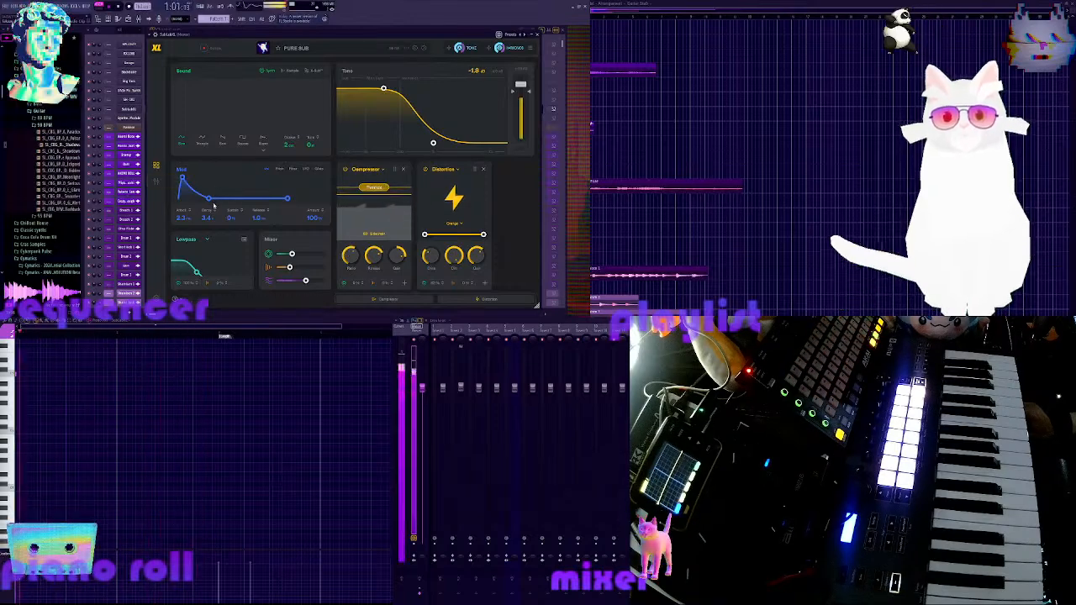
Set the envelope's decay to 8.0 and its sustain to 33%
left_click_drag(210, 199, 221, 199)
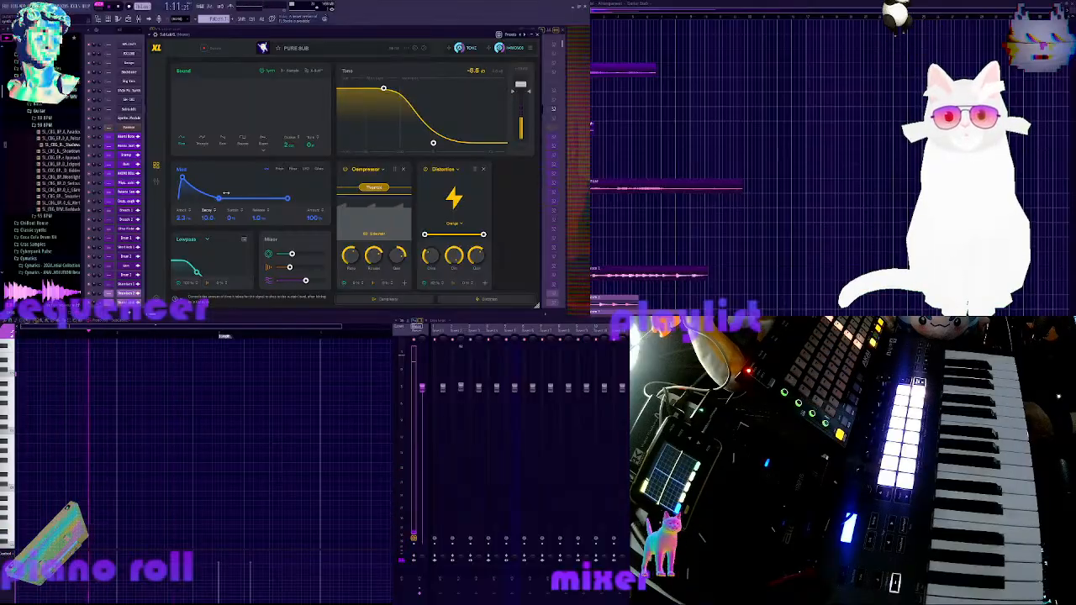
left_click_drag(240, 210, 241, 201)
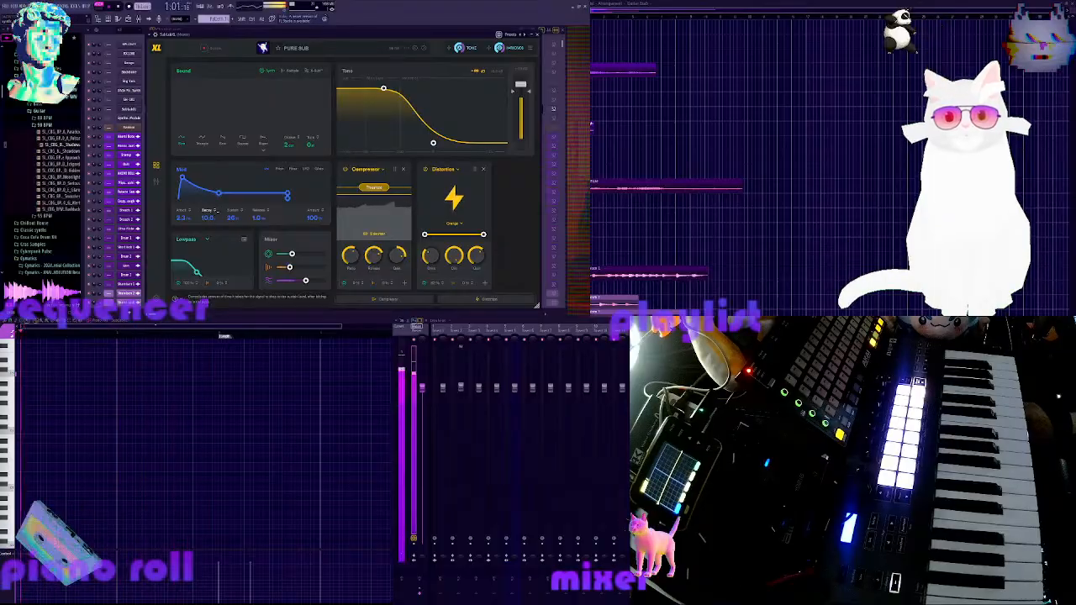
mouse_move(215, 211)
left_mouse_down()
mouse_move(210, 230)
mouse_move(235, 215)
left_mouse_up()
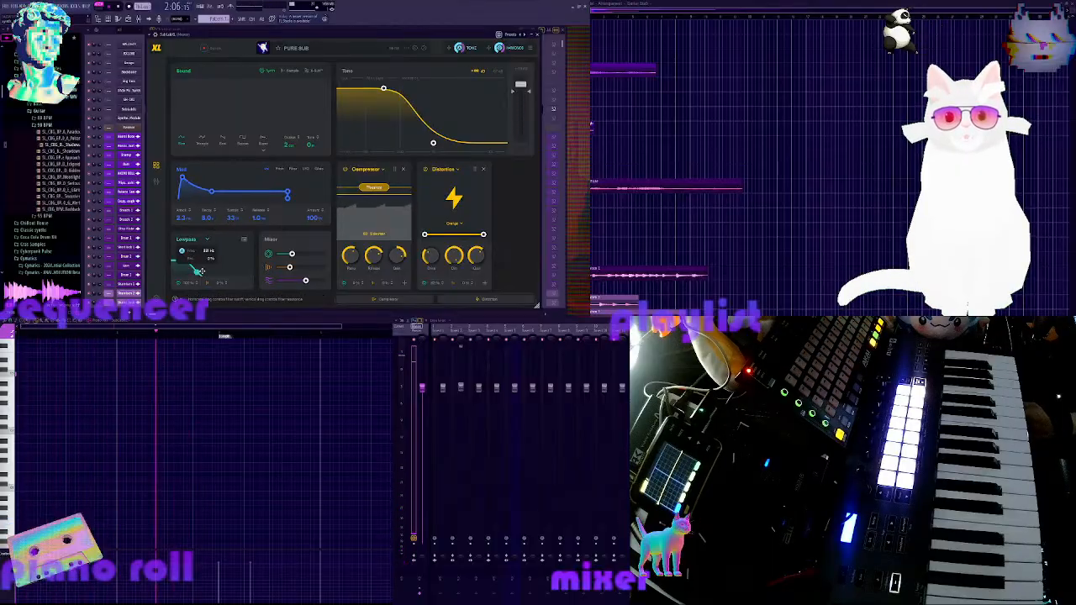
Raise the low-pass filter's cutoff slightly and toggle its key tracking
mouse_move(198, 272)
left_mouse_down()
mouse_move(231, 267)
mouse_move(188, 286)
mouse_move(203, 270)
left_mouse_up()
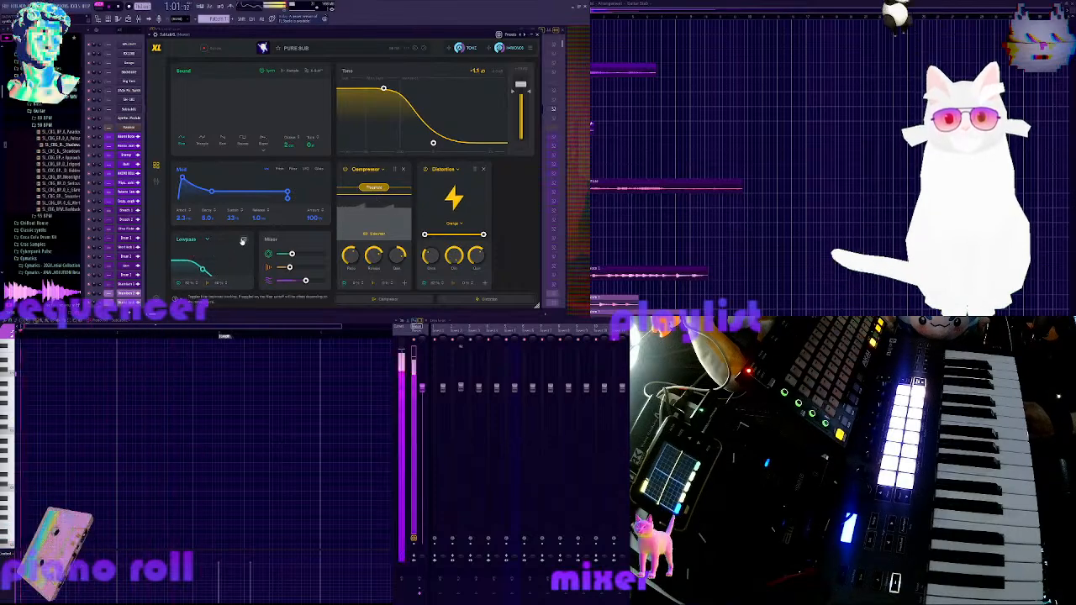
left_click(244, 241)
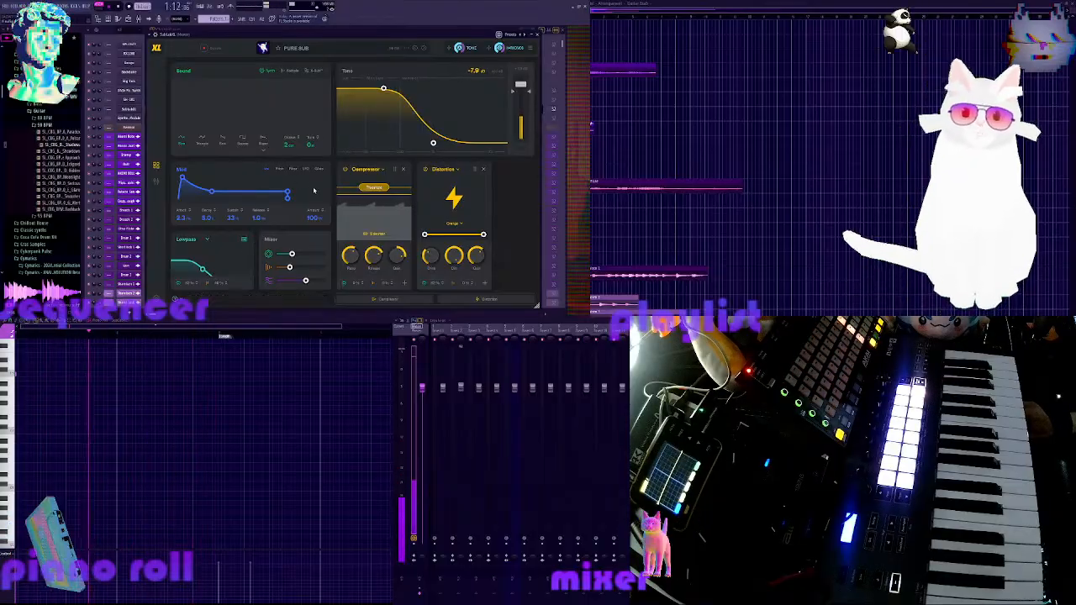
Lower the sample and X-Sub levels in SubLabXL's mixer, switch off the sample layer and close the synth
left_click_drag(288, 269, 273, 270)
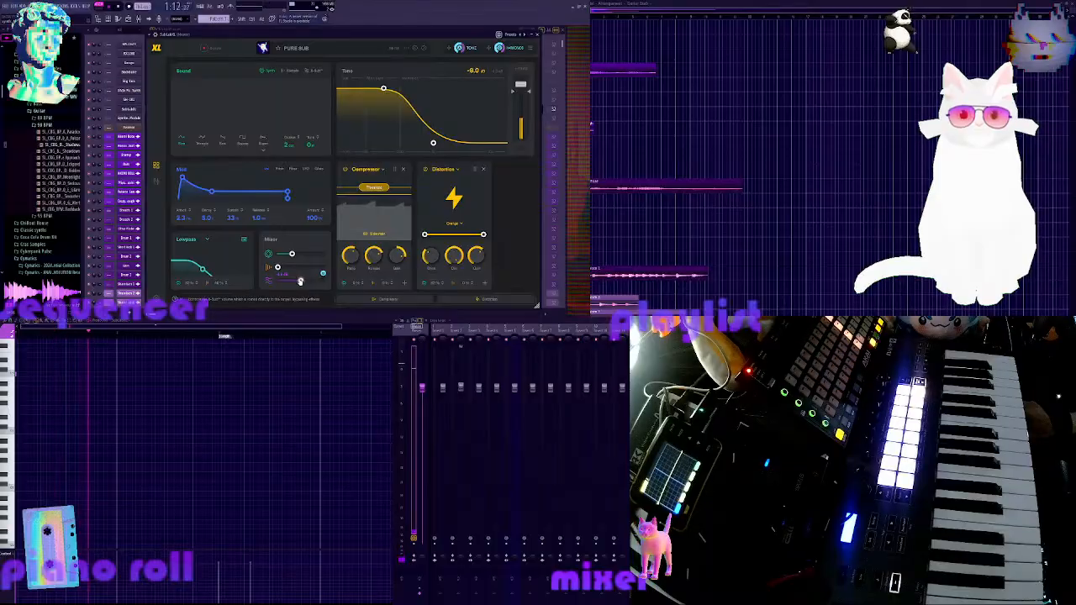
left_click(269, 269)
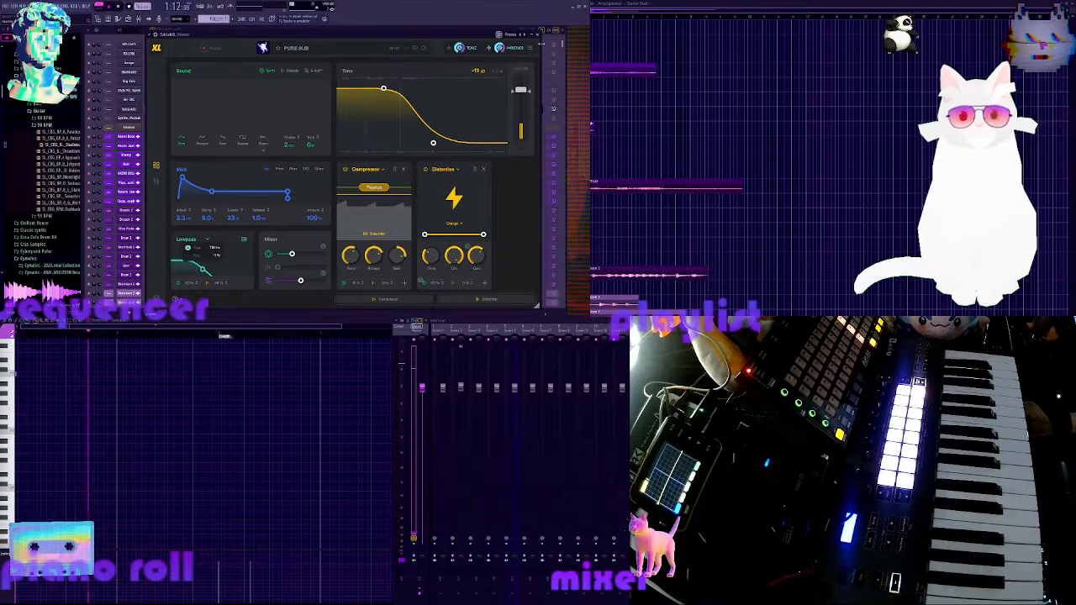
left_click(539, 34)
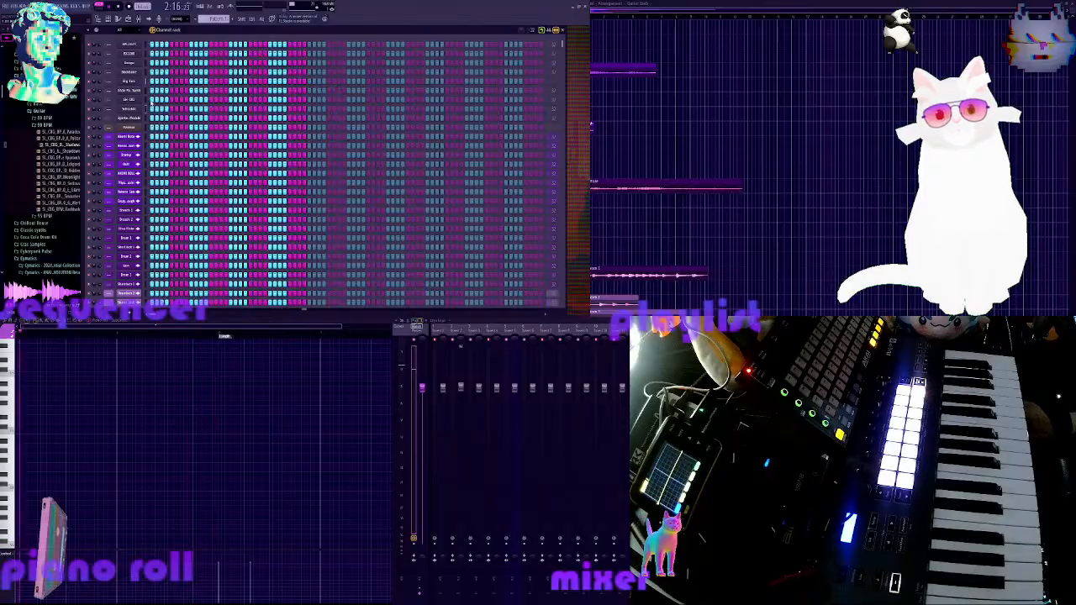
Open the first unnamed recorded audio clip near the end of the channel rack and give its channel a descriptive name
scroll(174, 124, "down", 10)
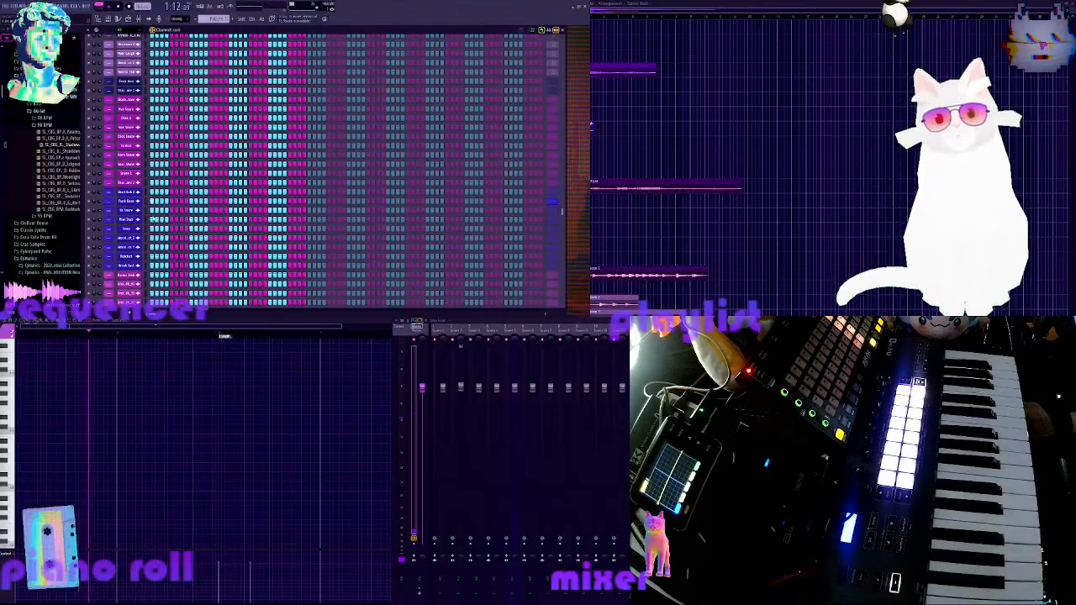
scroll(182, 195, "down", 8)
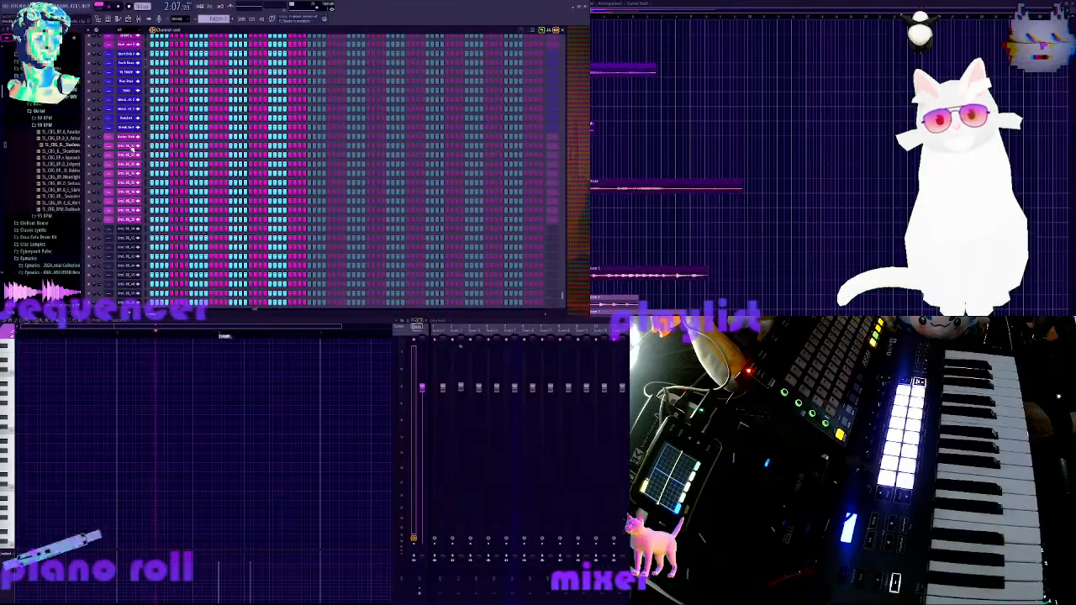
left_click(127, 146)
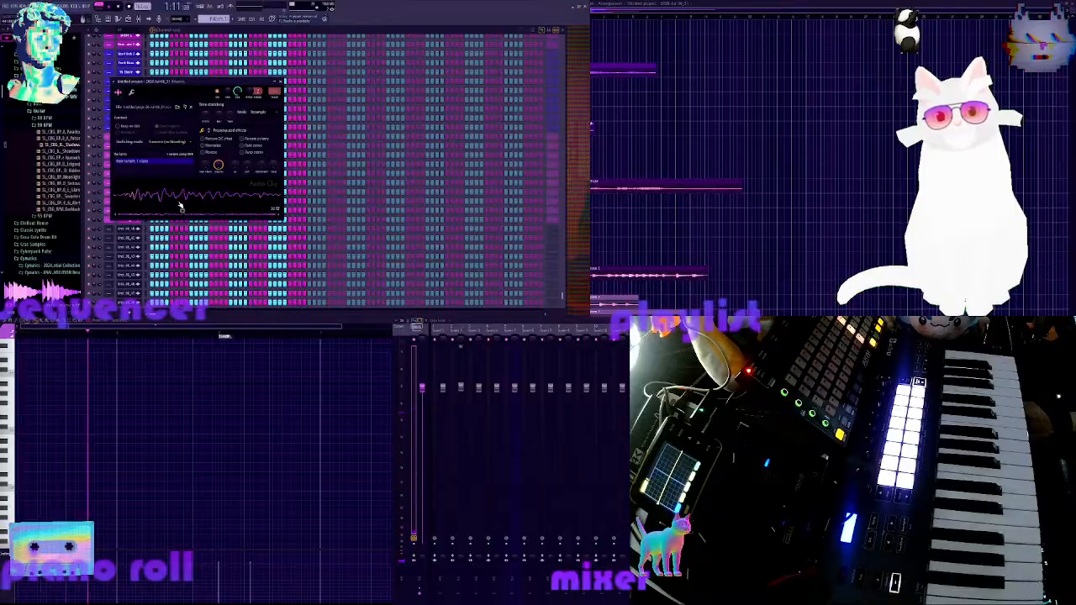
left_click(281, 82)
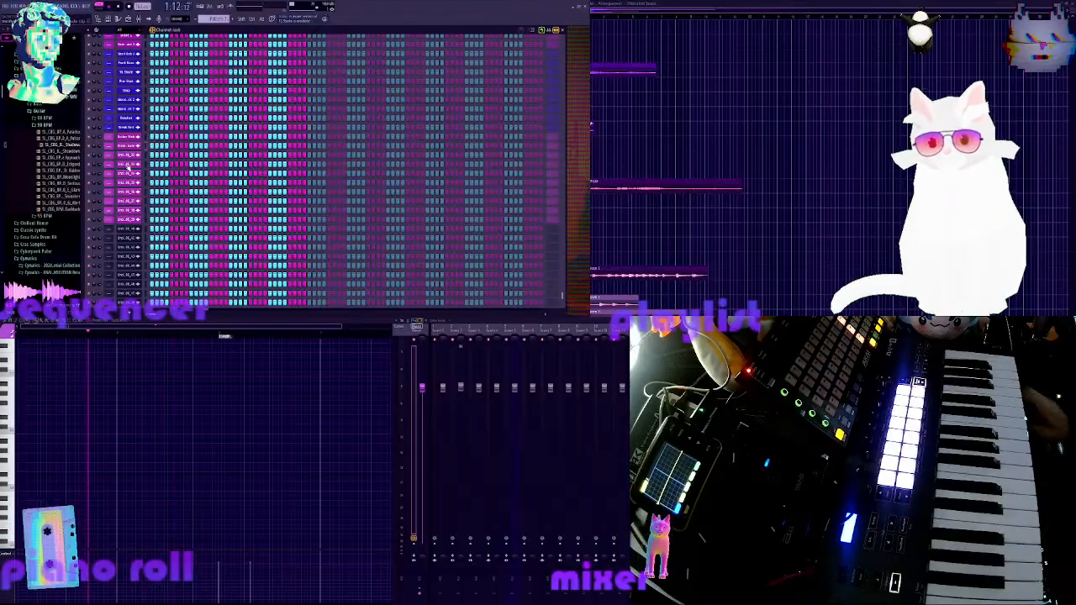
Audition the next recorded audio clip, compare it with the clip above, and name its channel to match
left_click(135, 156)
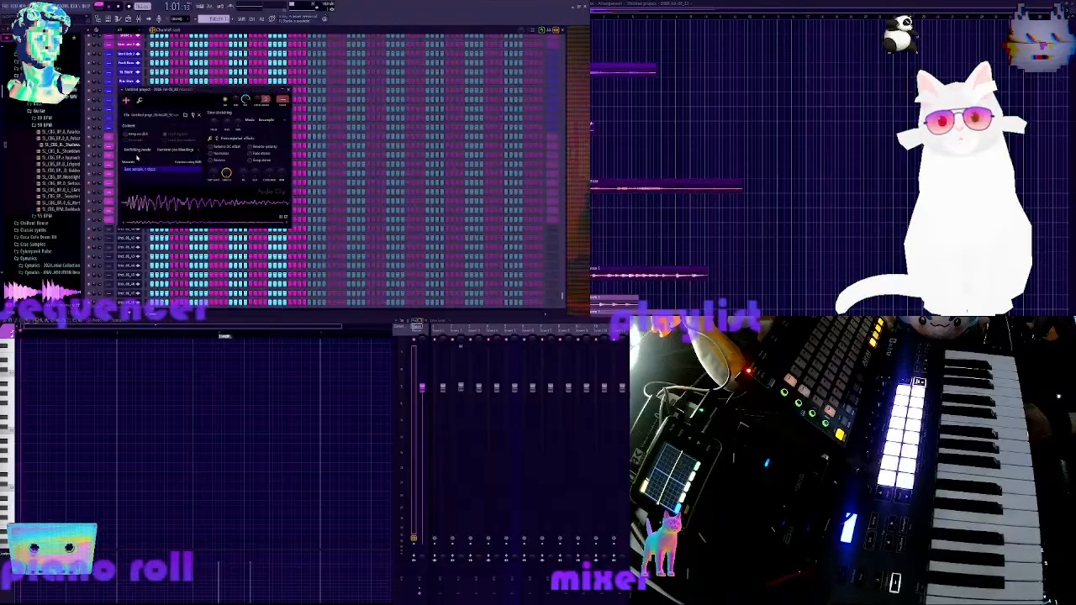
left_click(181, 203)
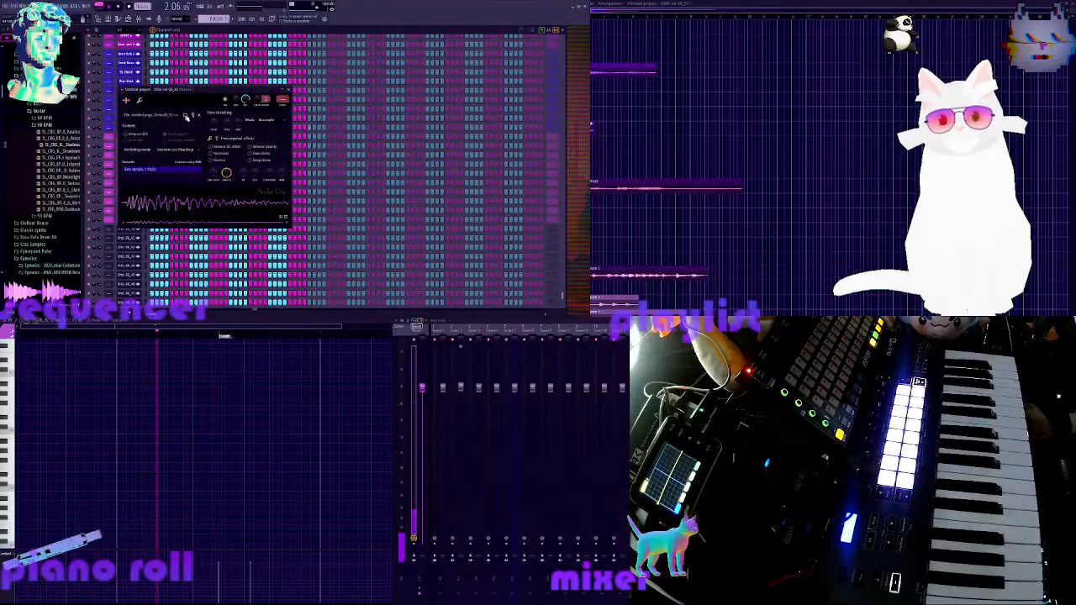
left_click_drag(193, 94, 230, 99)
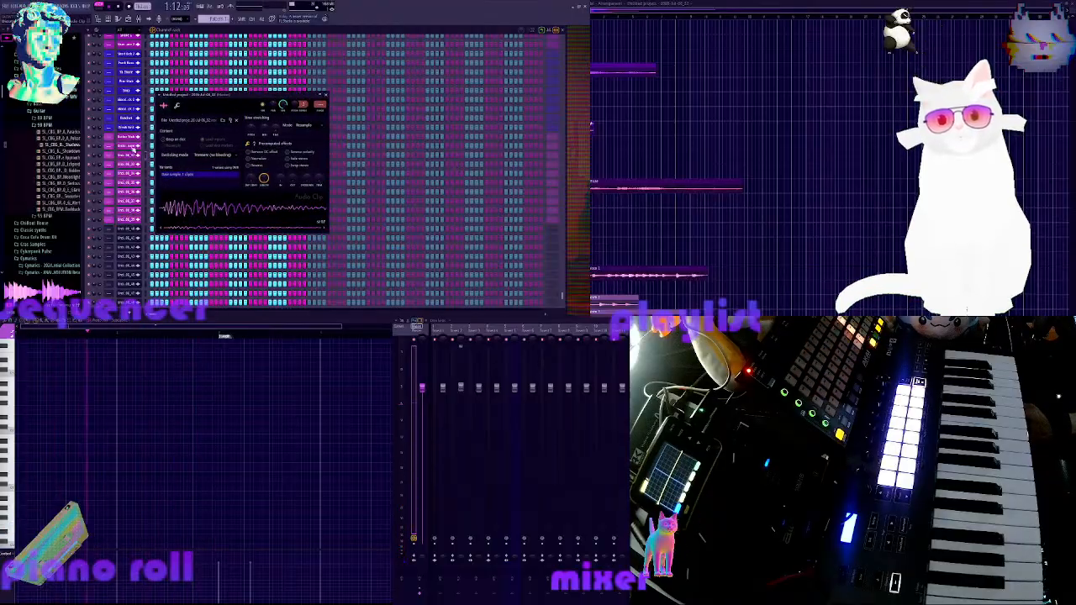
left_click(132, 147)
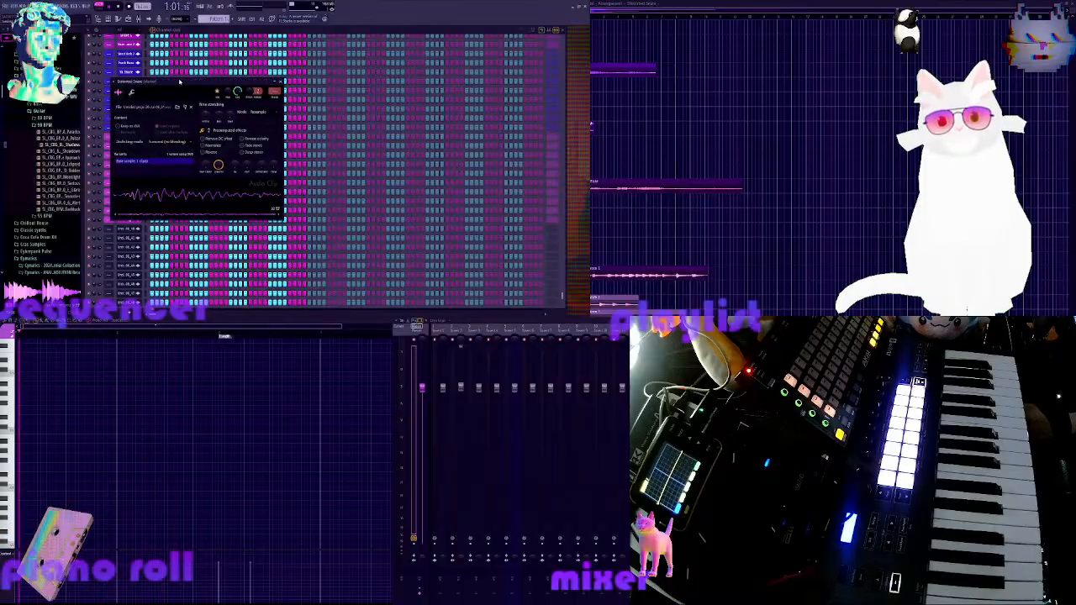
left_click_drag(114, 89, 282, 92)
left_click(129, 147)
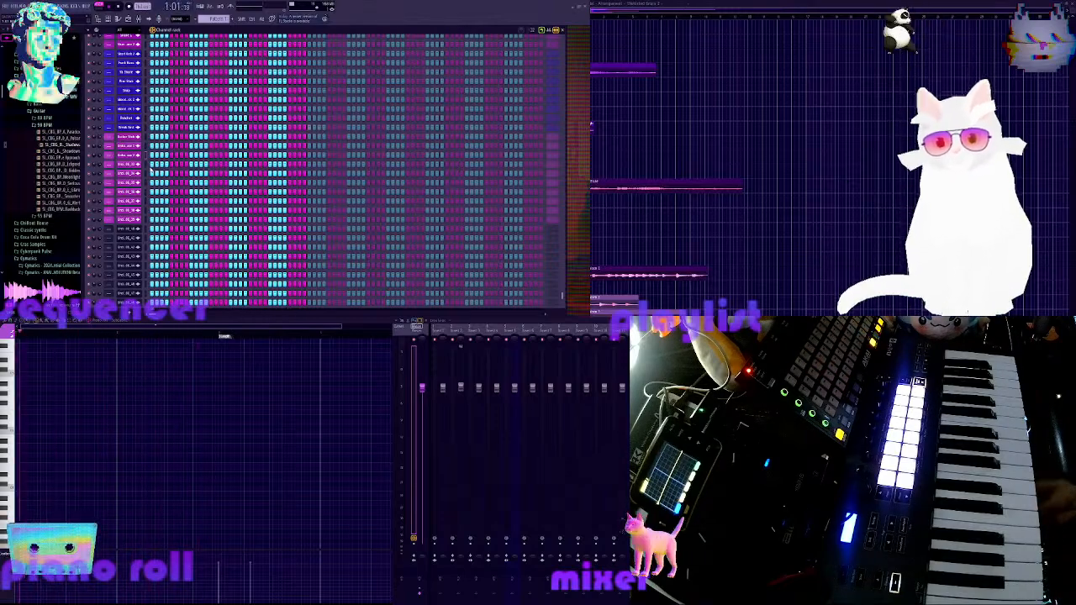
Open the following unnamed recorded audio clips to examine and audition their waveforms
left_click(130, 172)
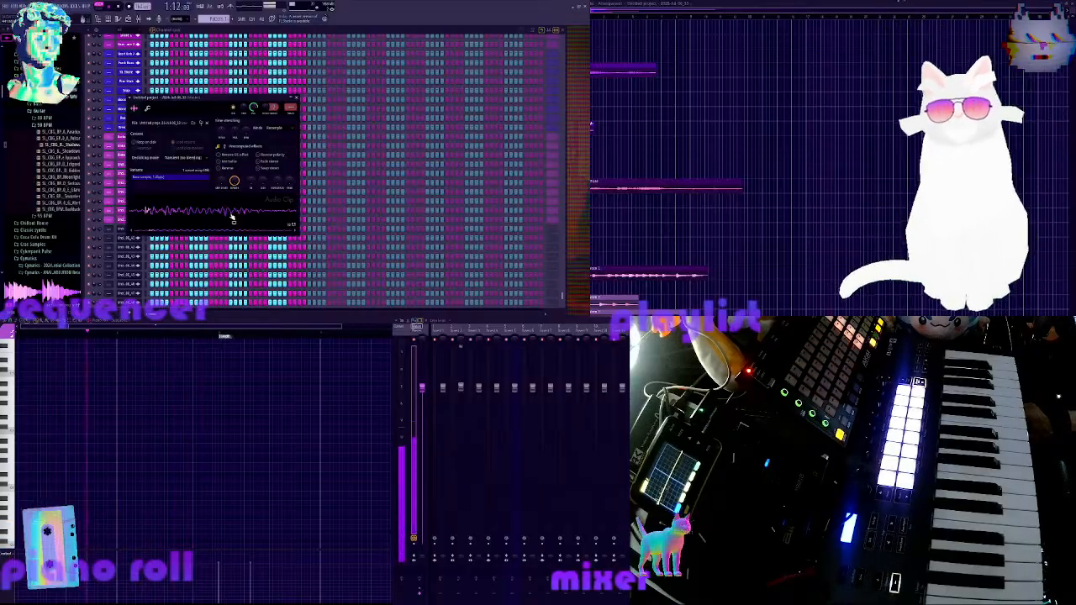
key("Escape")
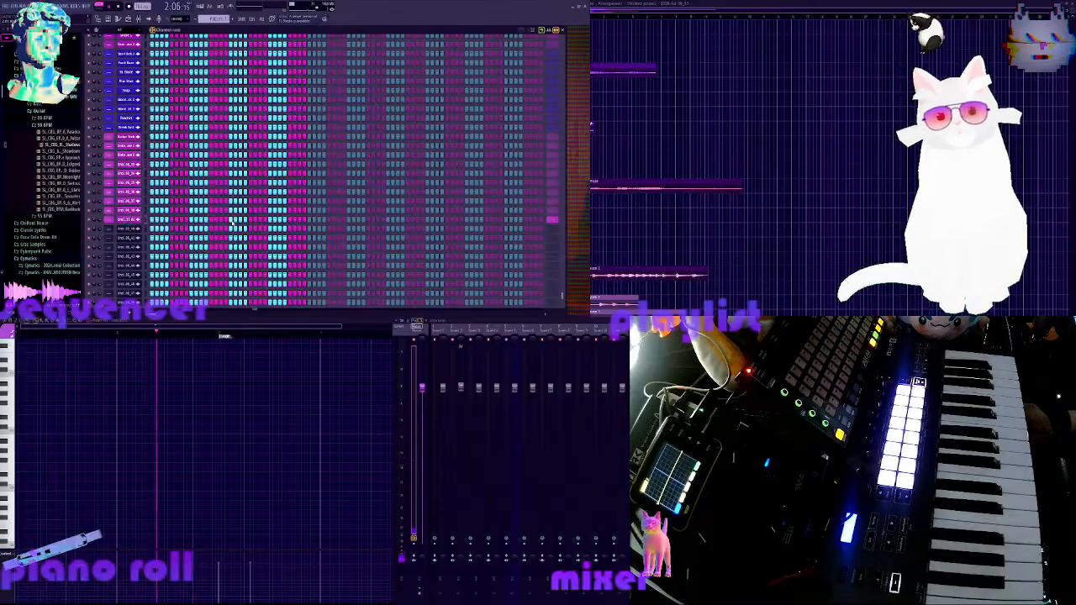
left_click(132, 172)
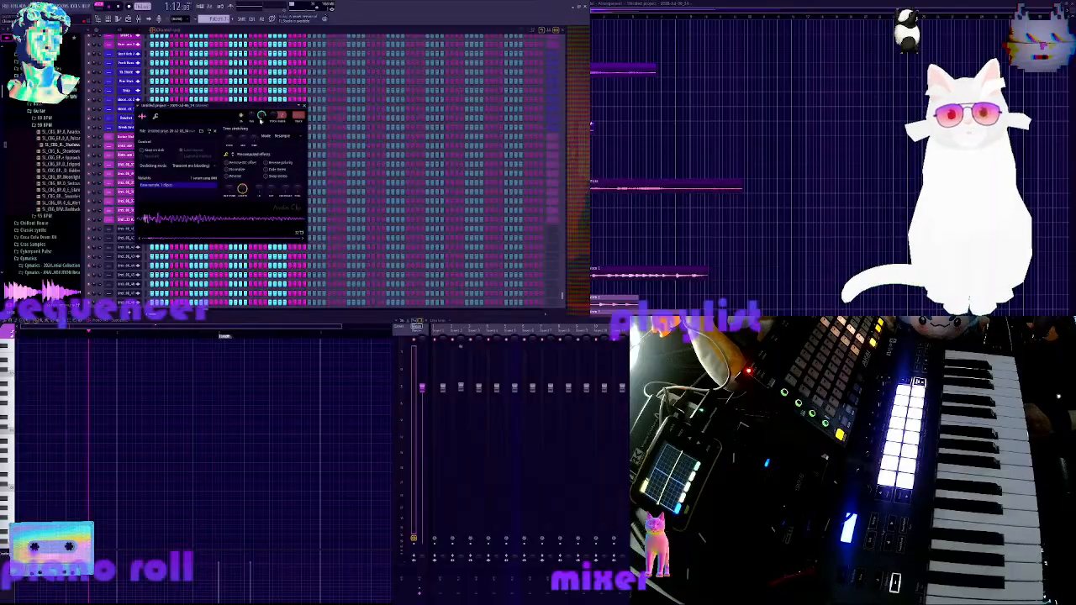
left_click_drag(184, 106, 239, 108)
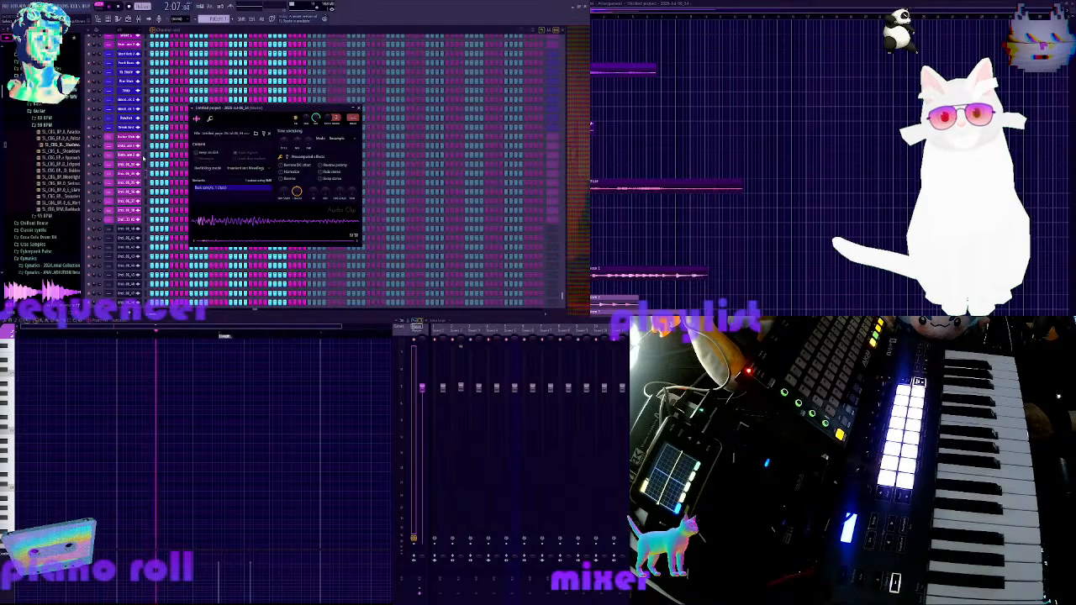
Go back up through the channel rack past the named clips and examine an already named audio clip's waveform
scroll(136, 138, "up", 5)
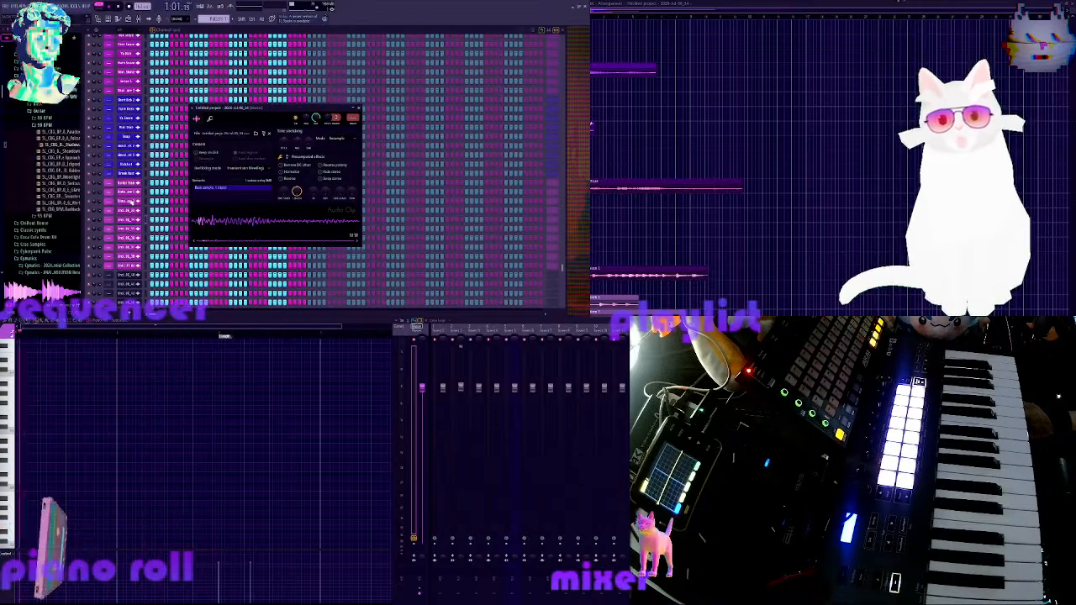
scroll(134, 197, "up", 3)
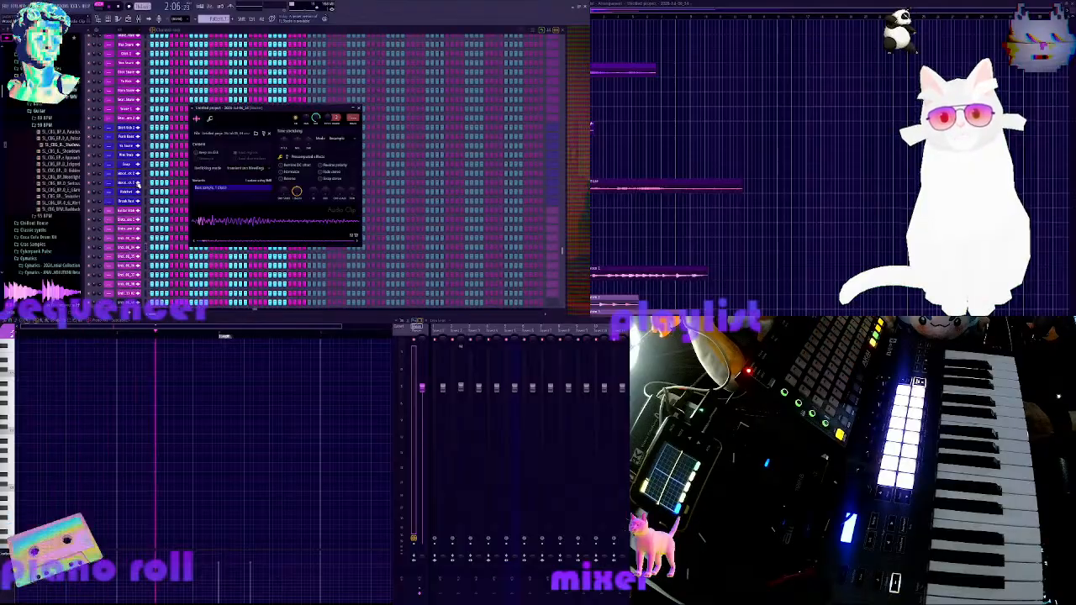
scroll(137, 182, "up", 4)
scroll(137, 184, "up", 4)
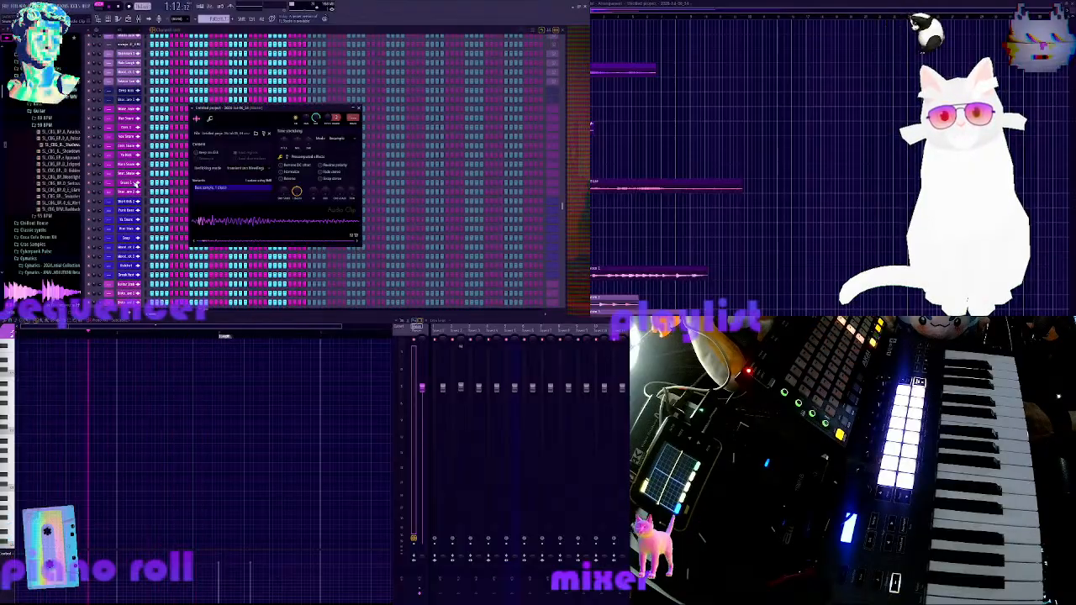
scroll(136, 183, "up", 2)
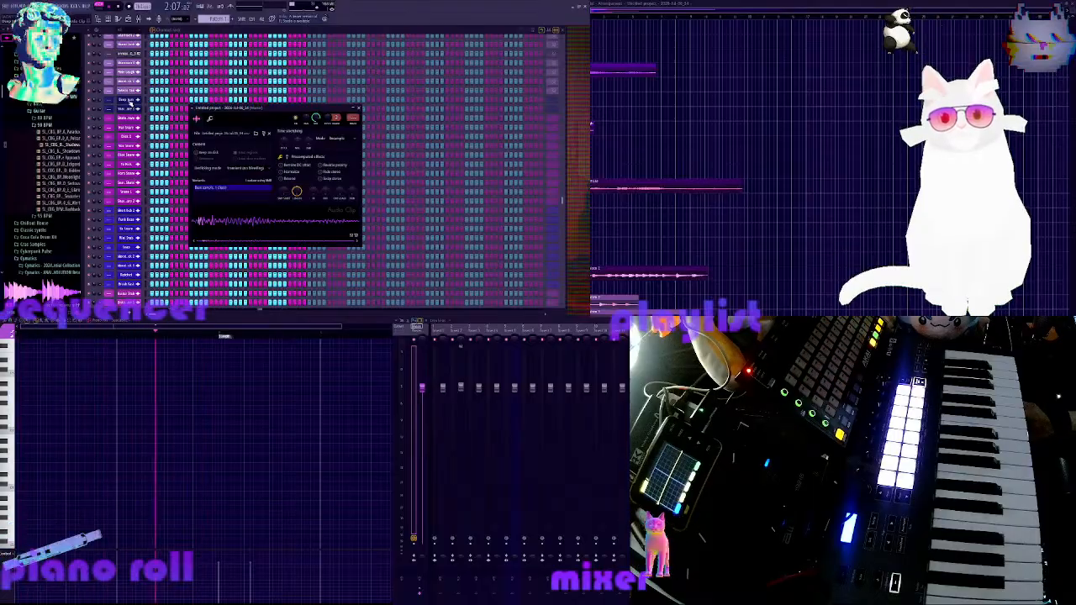
scroll(131, 103, "up", 3)
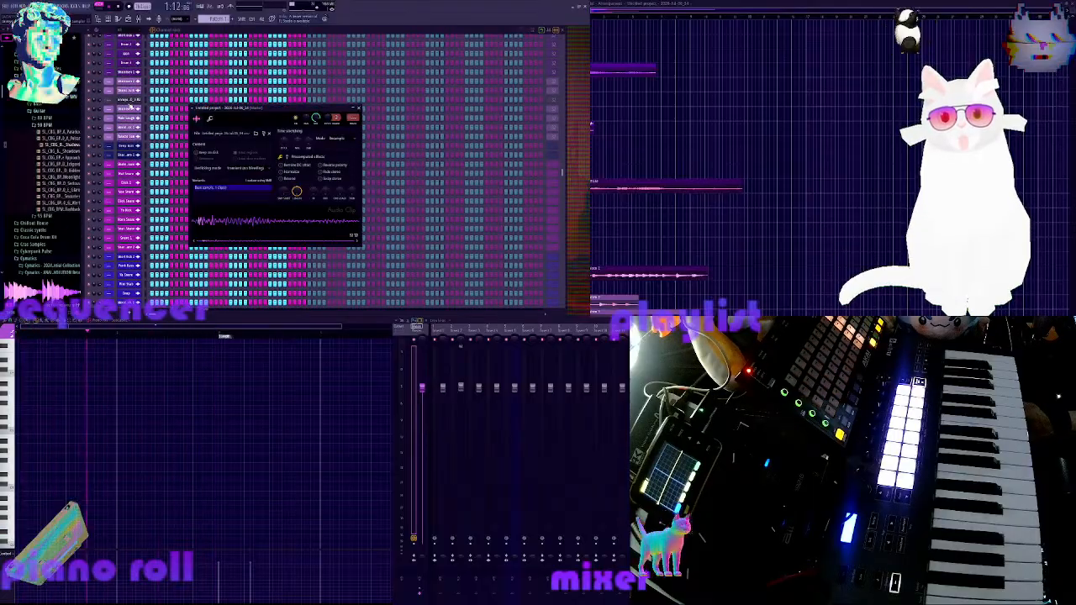
scroll(131, 108, "up", 3)
scroll(130, 107, "up", 3)
scroll(130, 107, "down", 2)
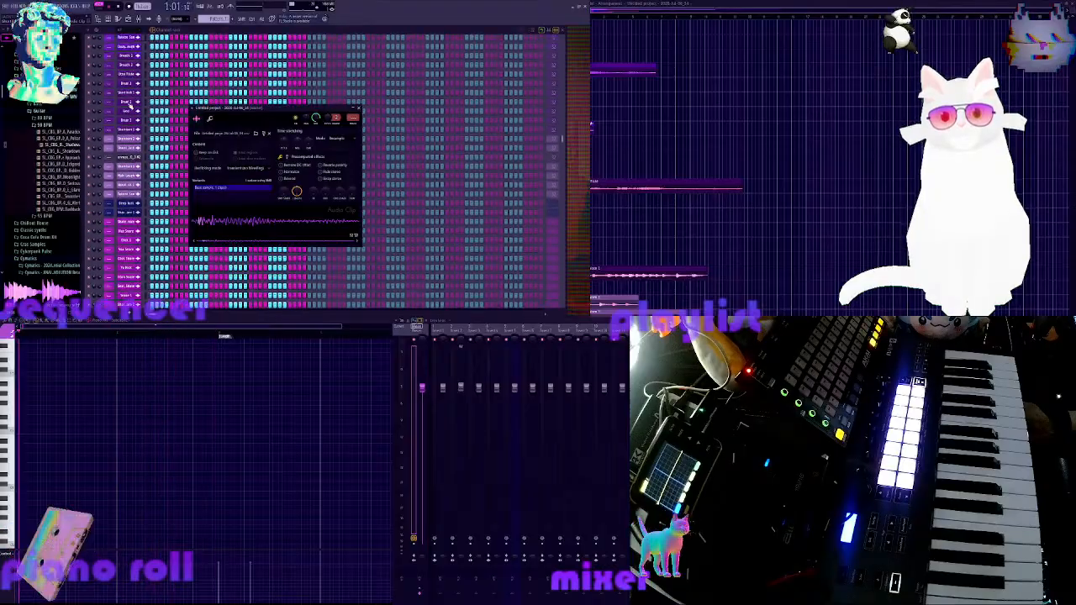
left_click(124, 201)
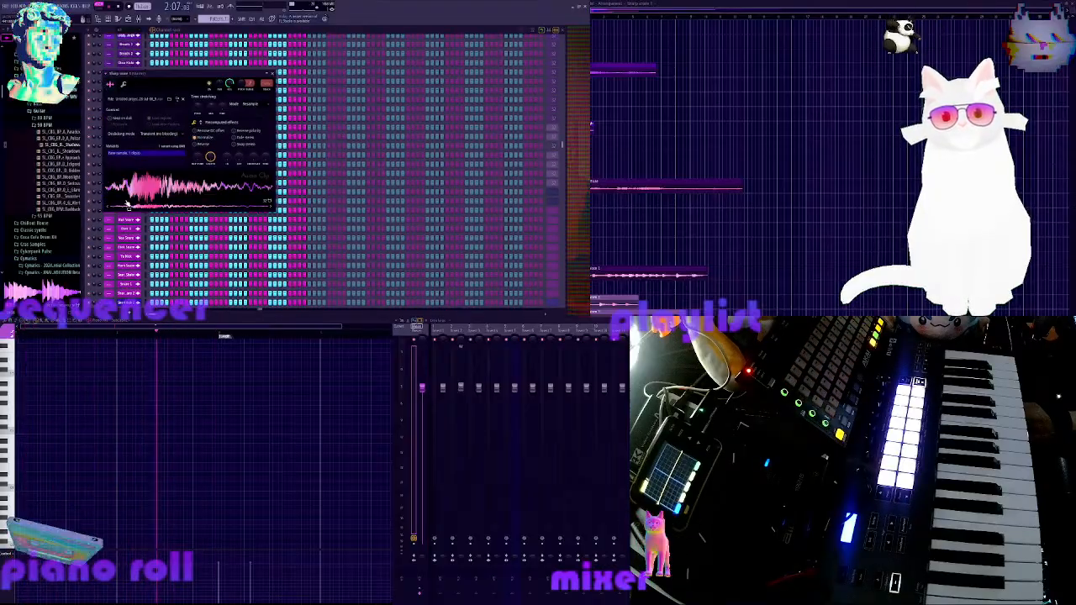
left_click(272, 74)
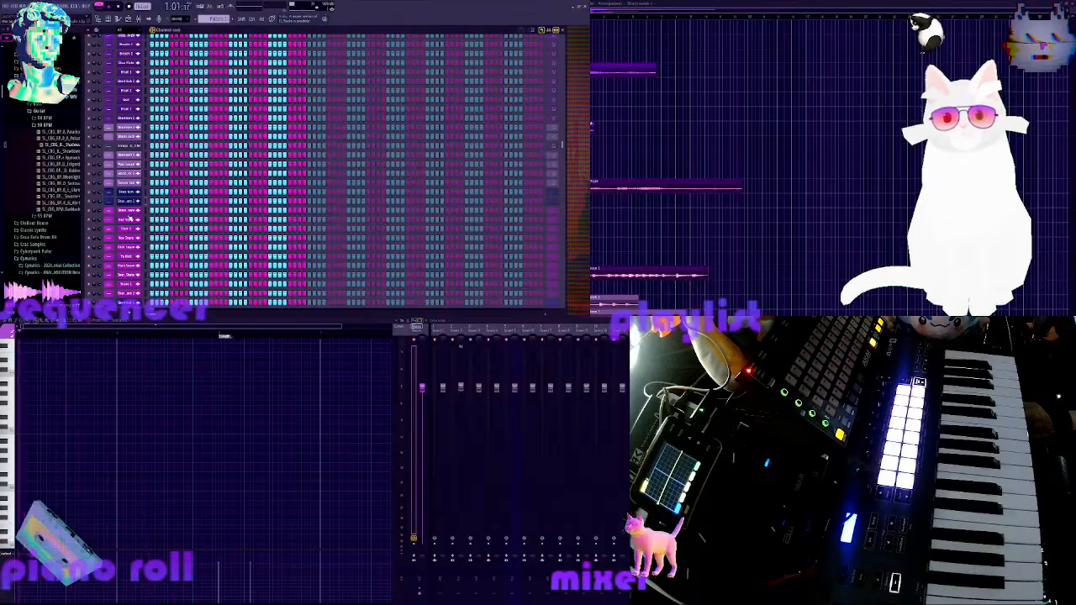
Switch the browser to the current project's contents and look through its list of recorded audio files
scroll(131, 219, "up", 4)
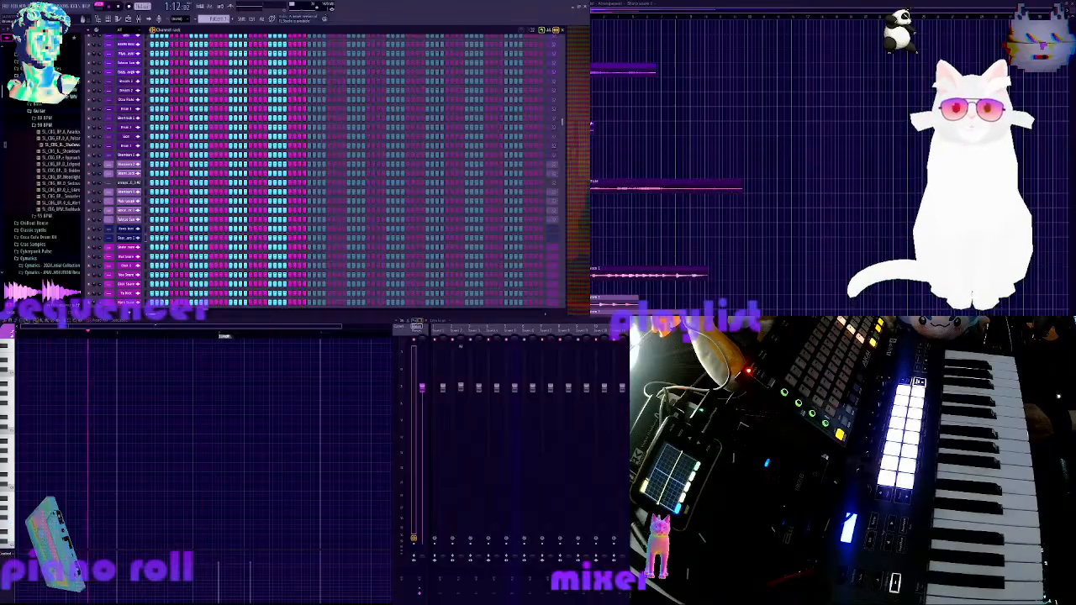
left_click(25, 38)
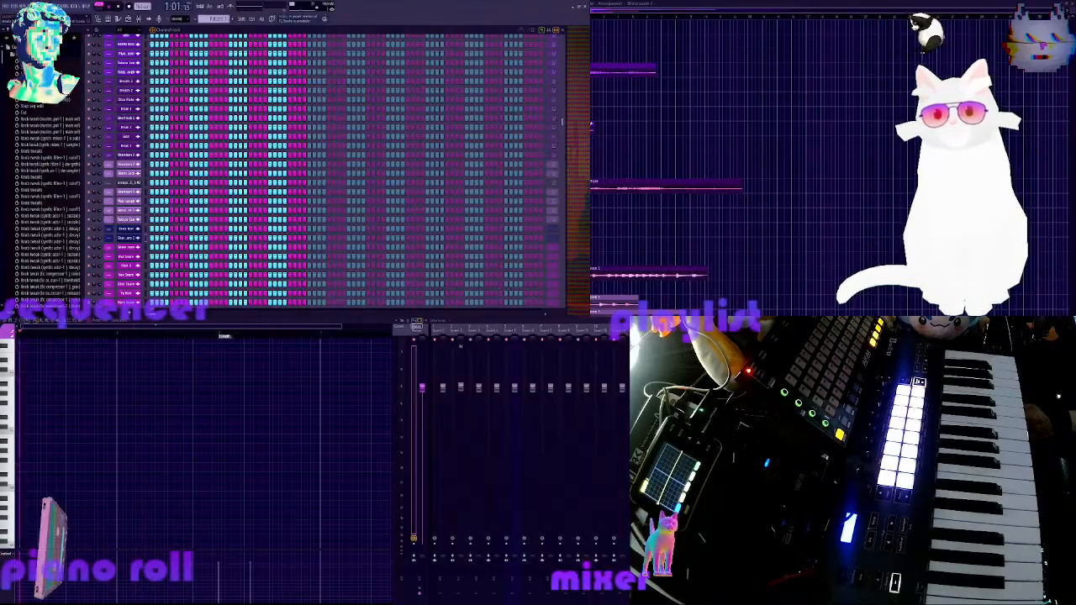
left_click(24, 53)
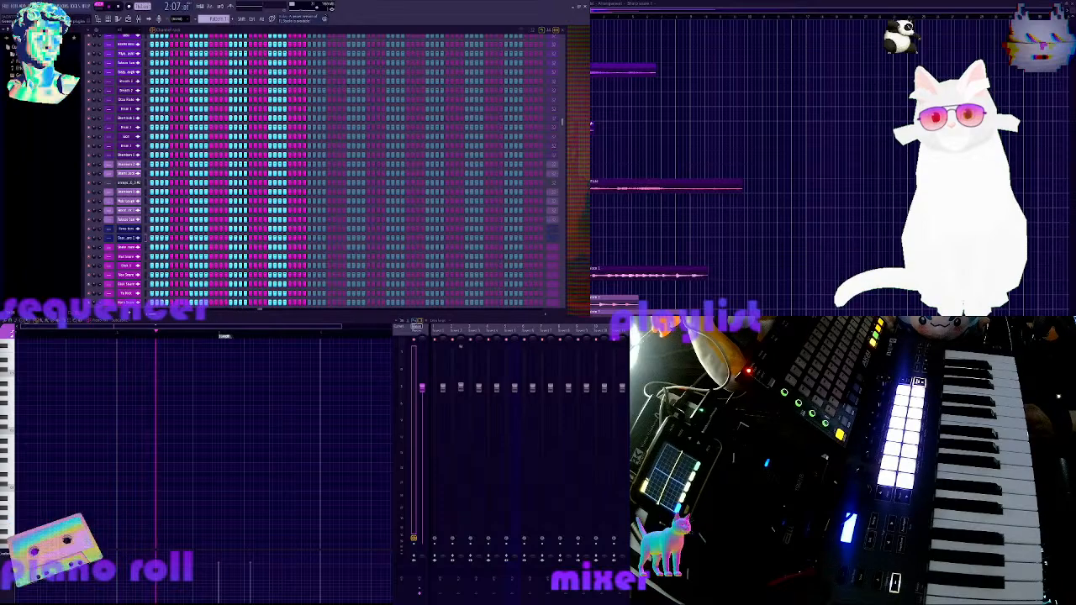
left_click(7, 38)
scroll(50, 175, "down", 5)
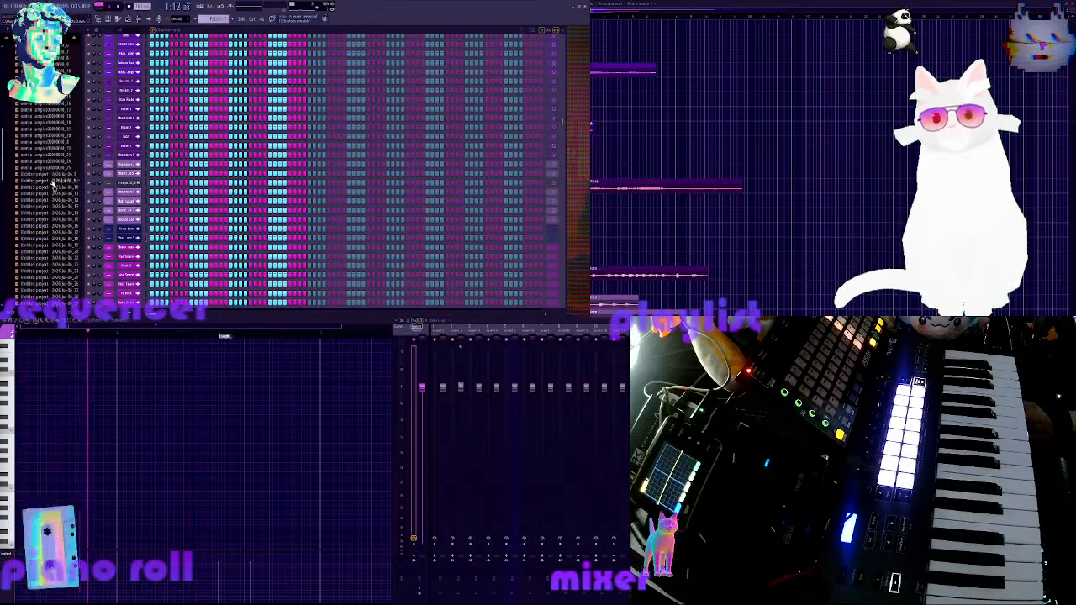
scroll(53, 216, "up", 8)
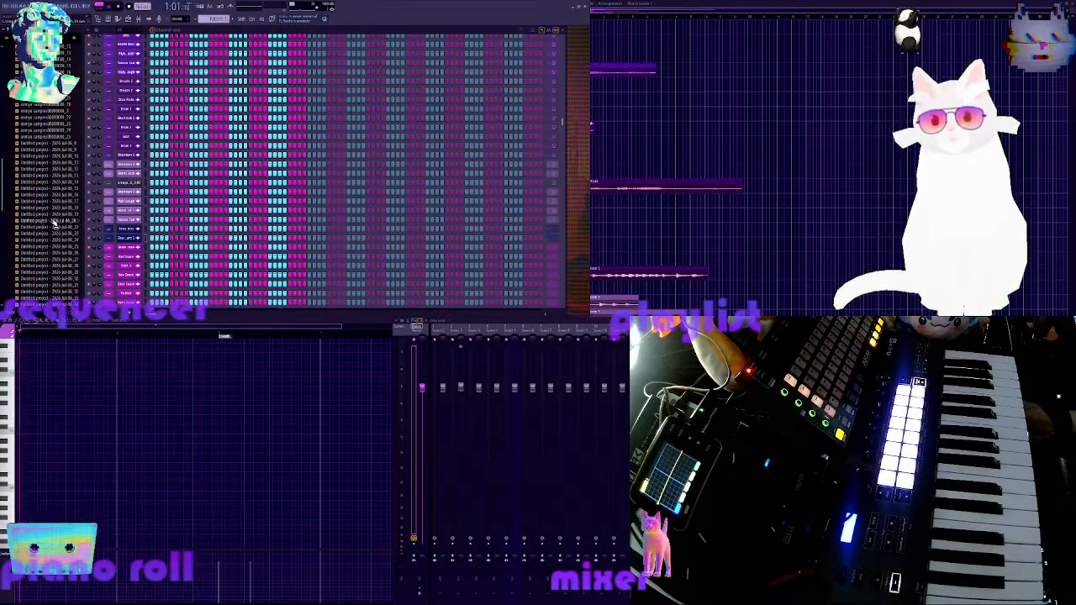
scroll(52, 225, "up", 2)
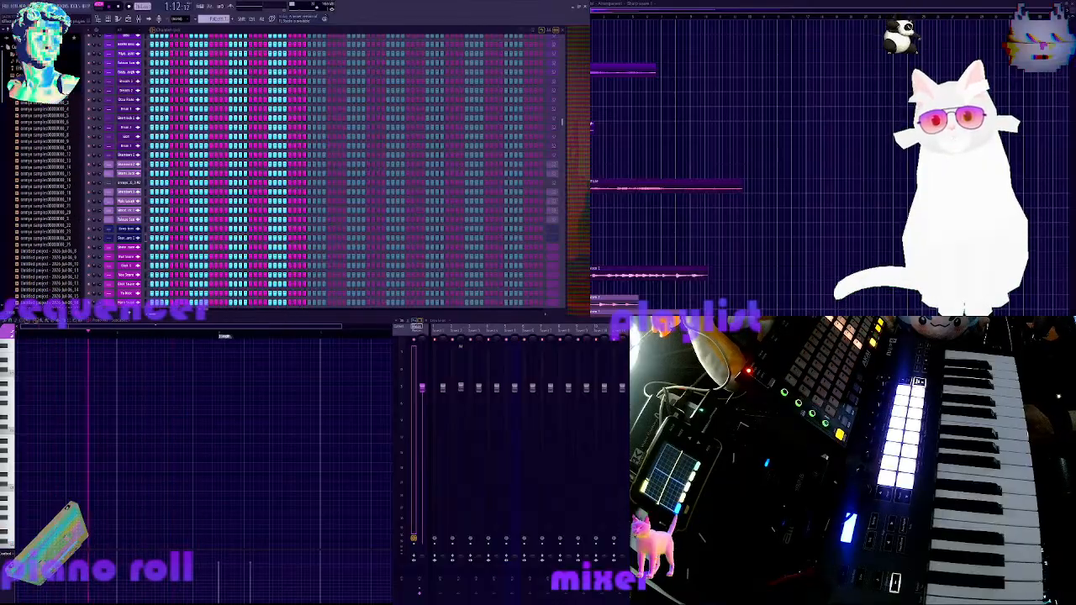
left_click(28, 47)
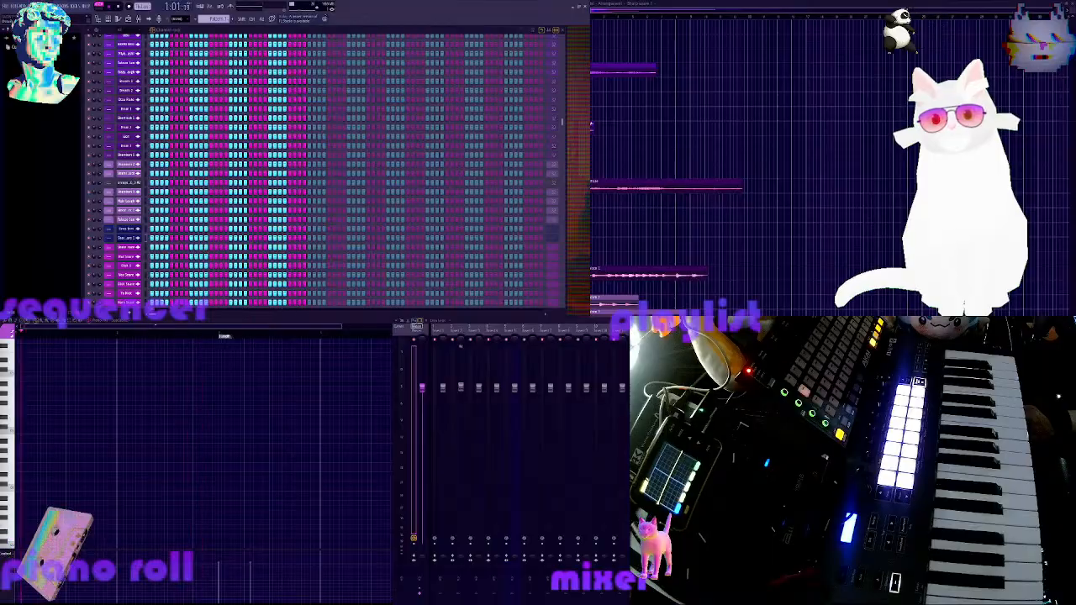
left_click(28, 47)
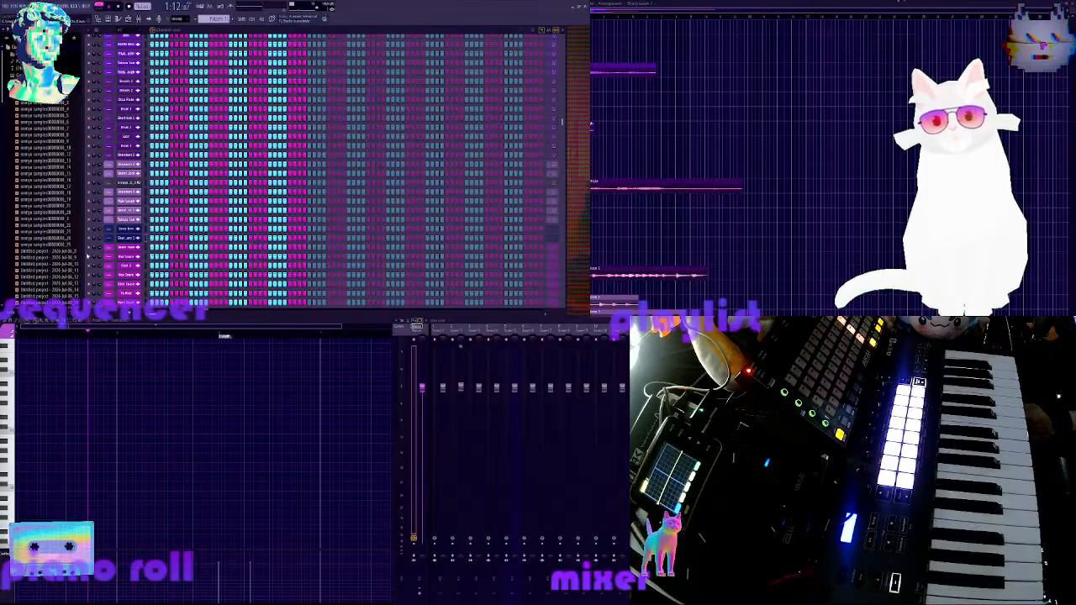
Reopen the already named audio clip for reference and return to the unnamed recorded clips further down the channel rack
left_click(137, 240)
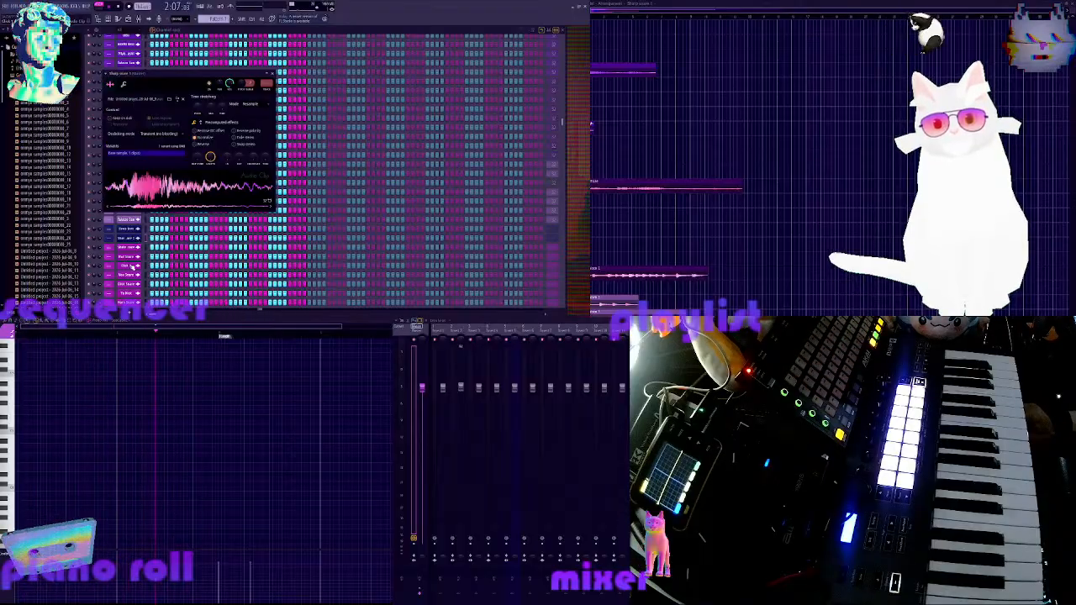
scroll(135, 273, "down", 5)
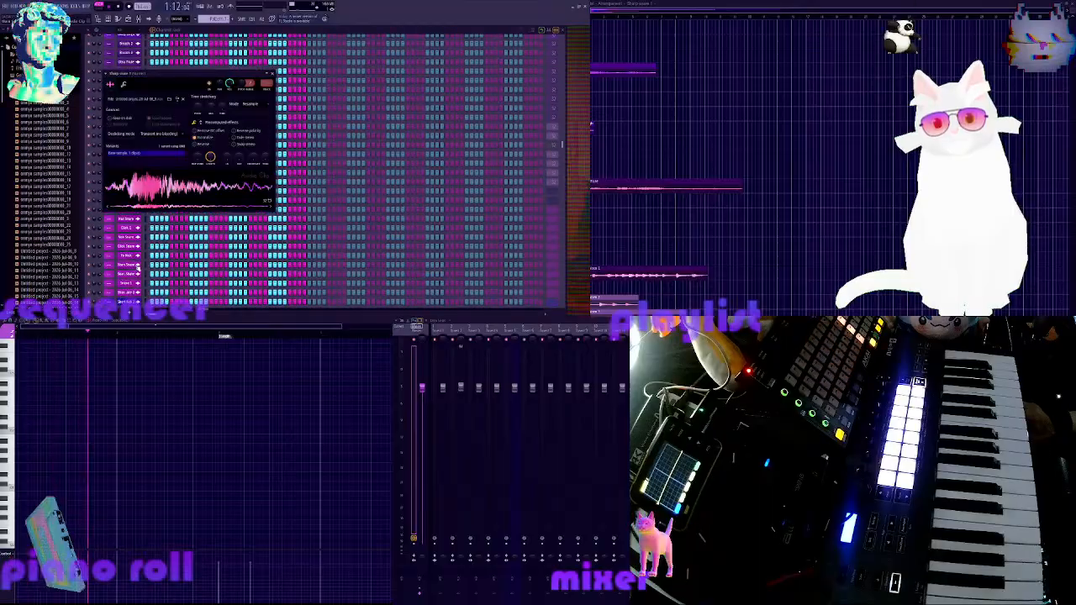
scroll(137, 267, "down", 6)
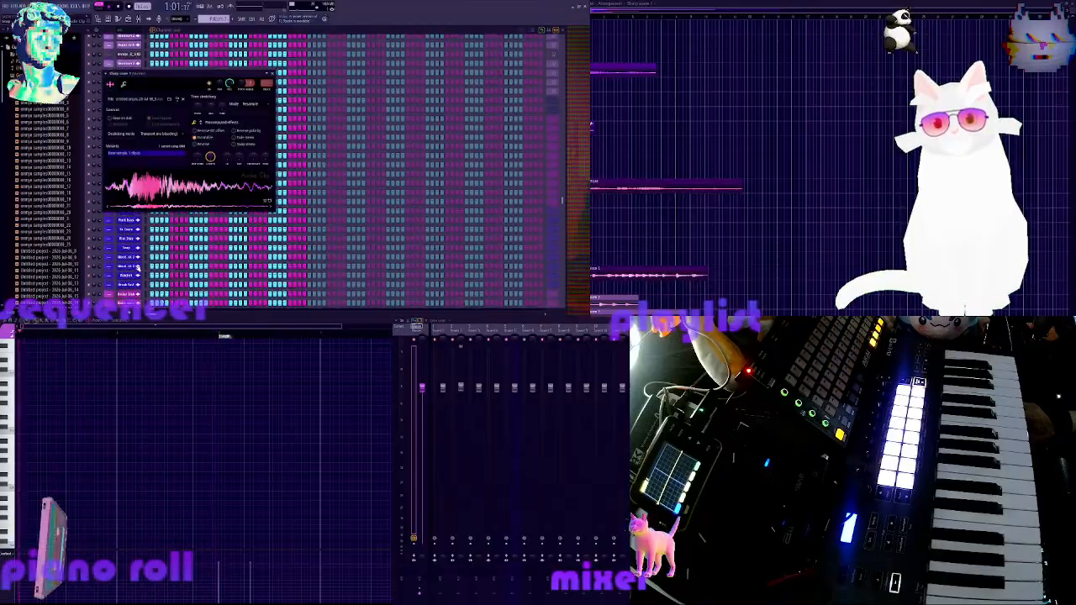
scroll(138, 267, "down", 3)
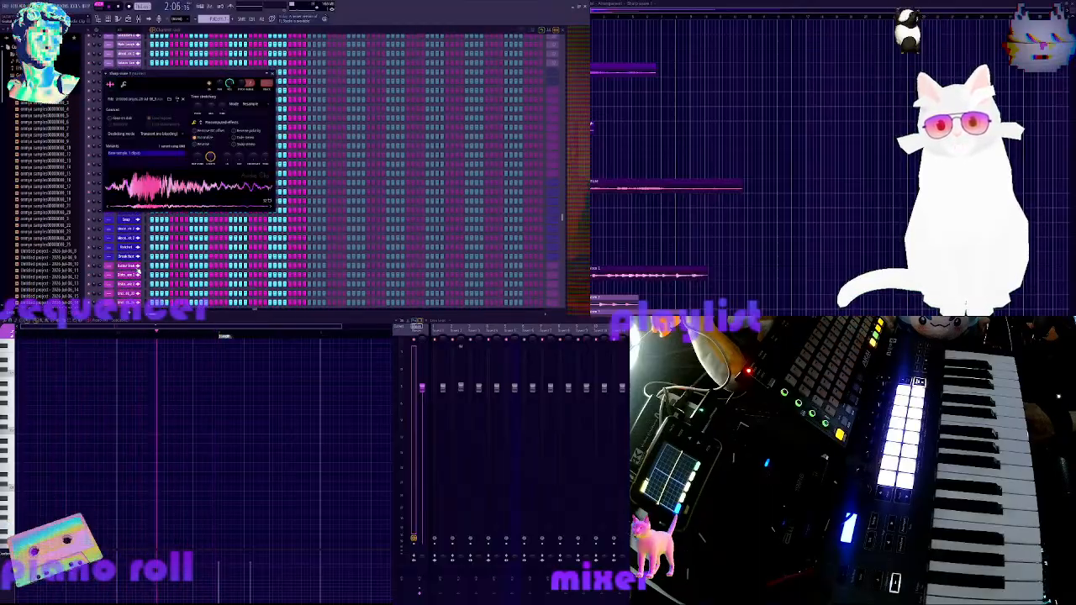
scroll(138, 270, "down", 4)
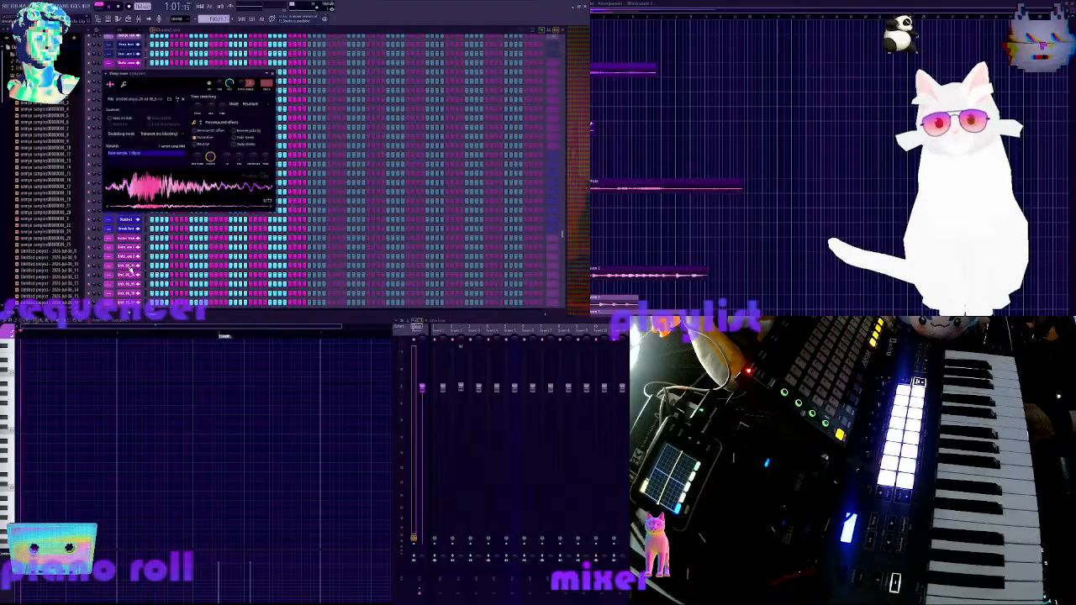
Open and audition the first remaining unnamed recorded clip, and give its channel a descriptive name
left_click(136, 269)
left_click_drag(170, 212, 173, 216)
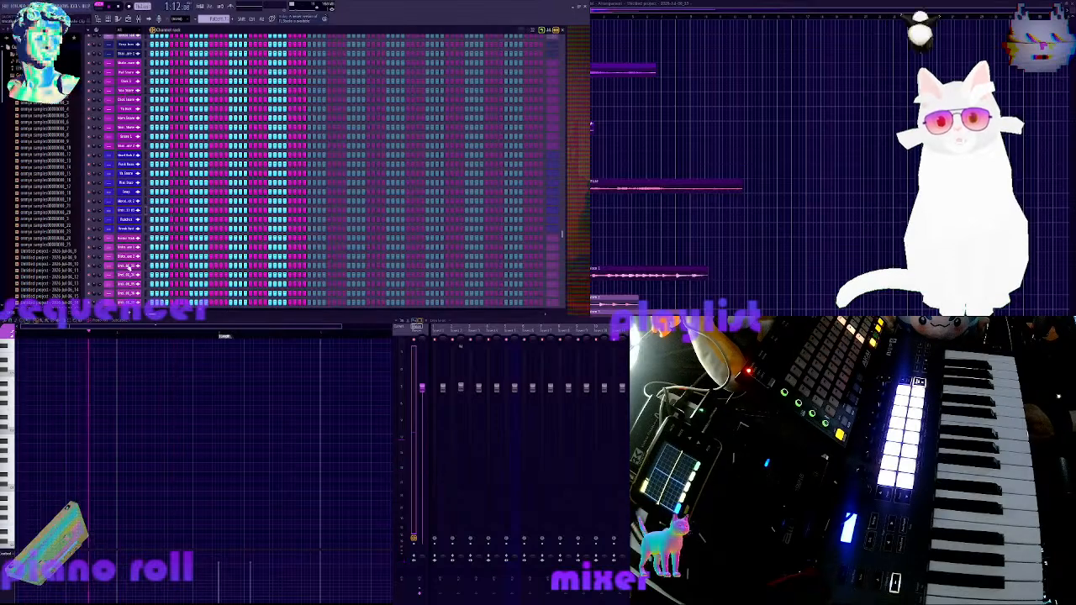
left_click(129, 268)
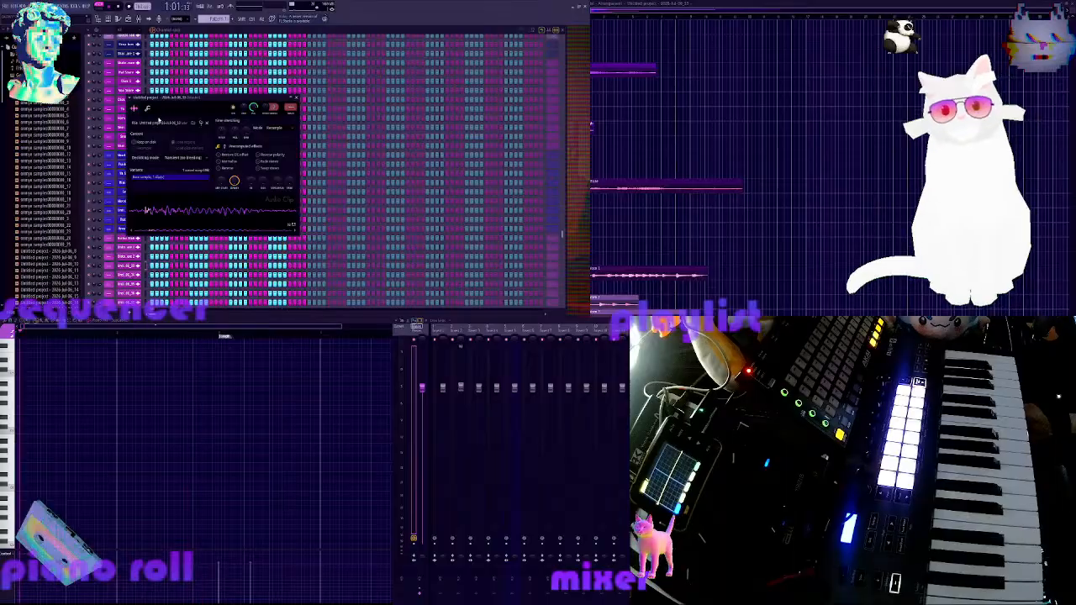
left_click_drag(204, 101, 271, 105)
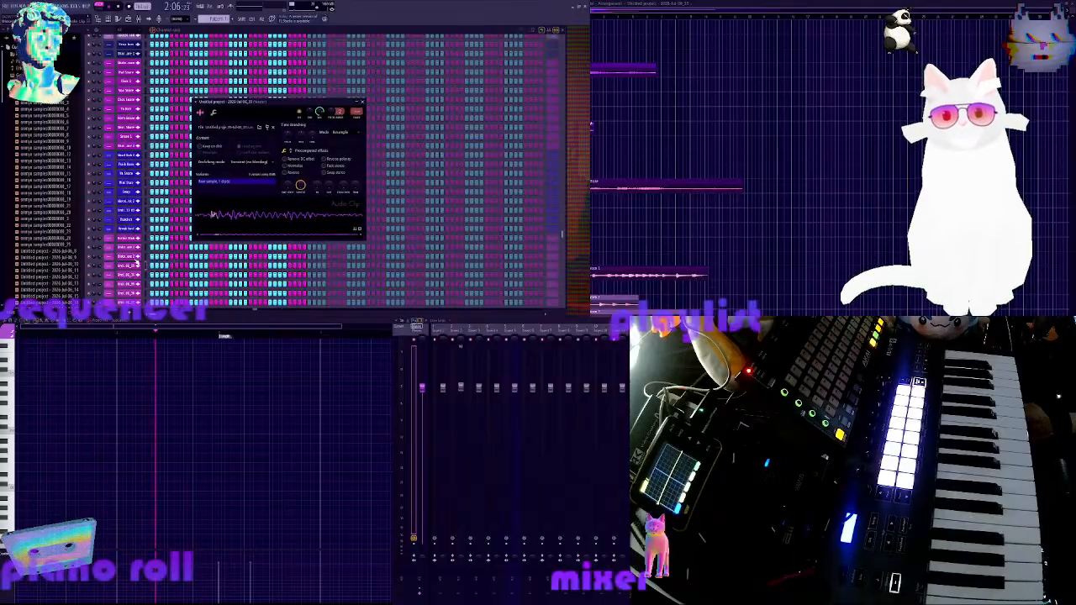
left_click(136, 267)
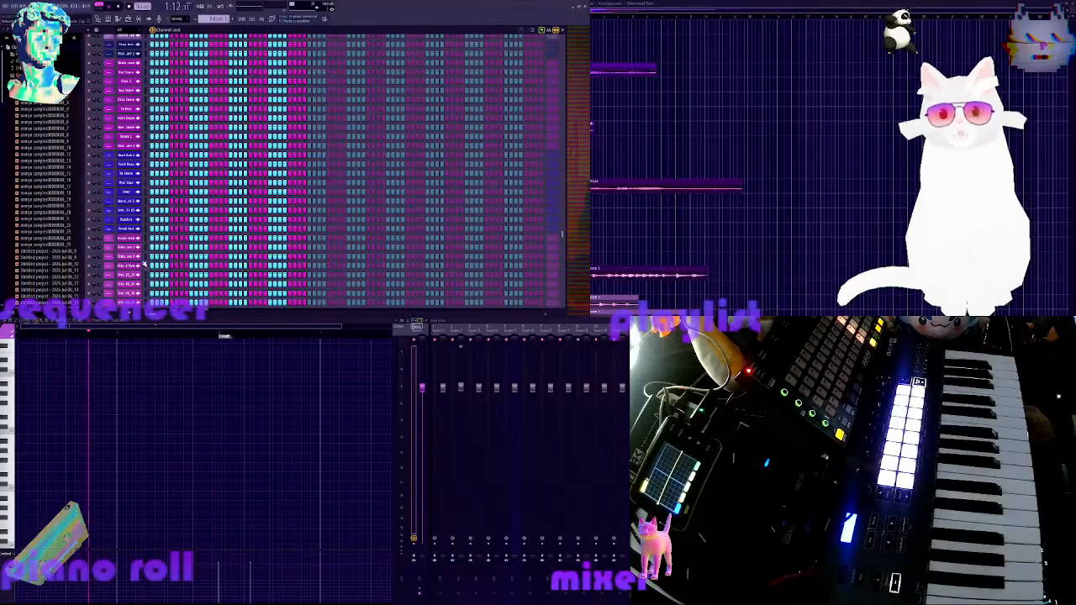
Audition the following unnamed recorded clip, compare it with the clip just named above, and name its channel
scroll(144, 257, "down", 3)
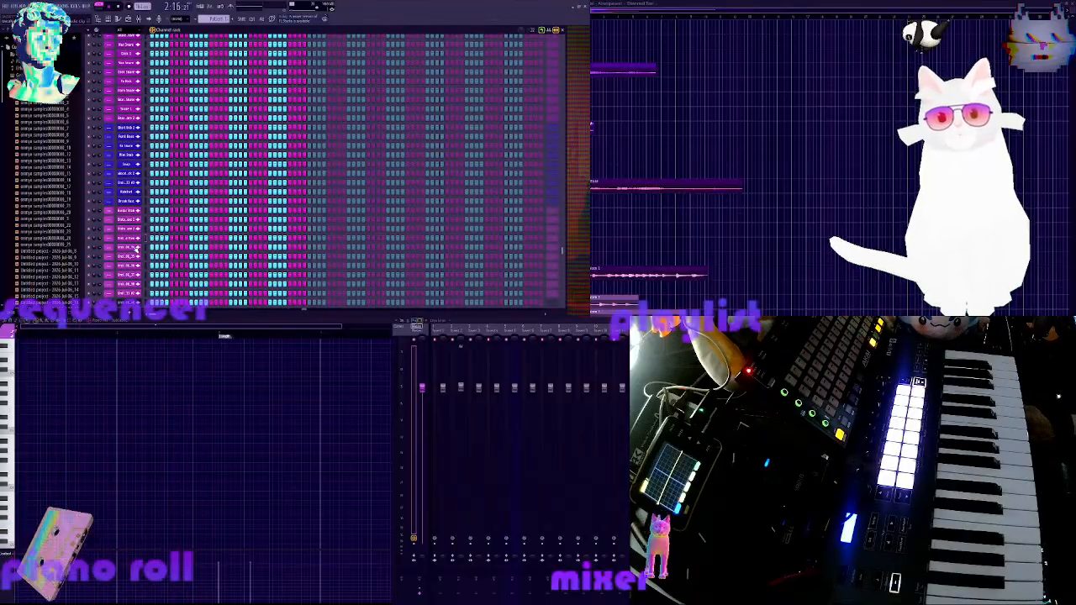
left_click(135, 249)
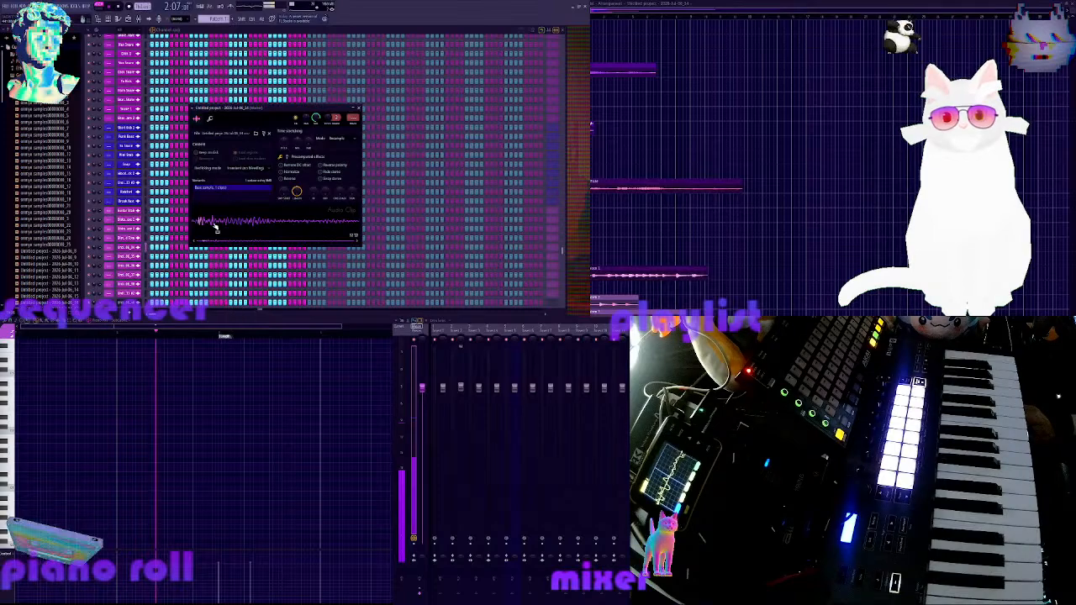
left_click(132, 239)
left_click(132, 239)
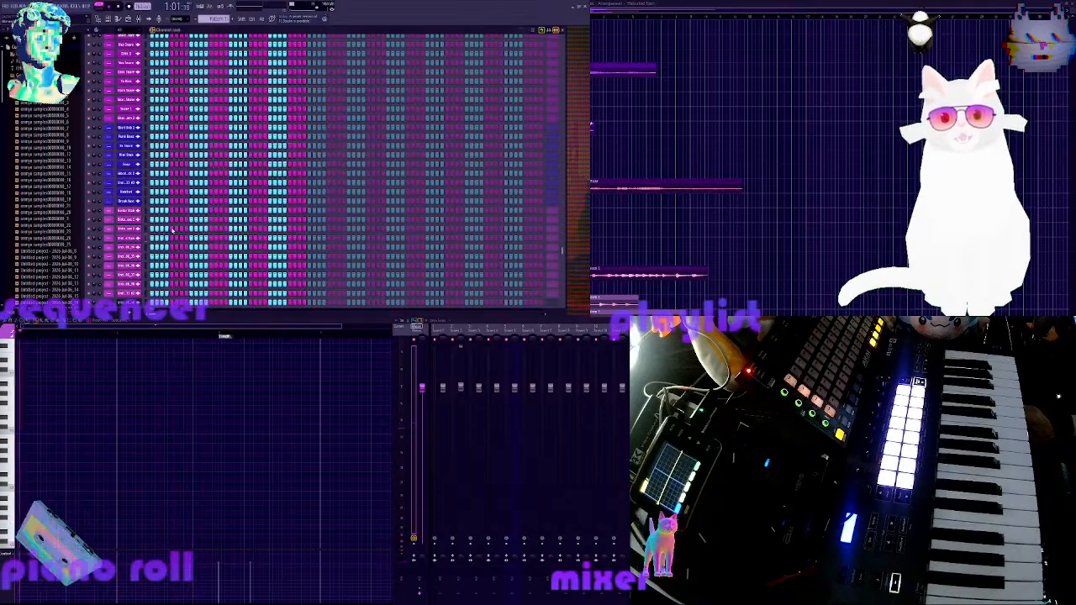
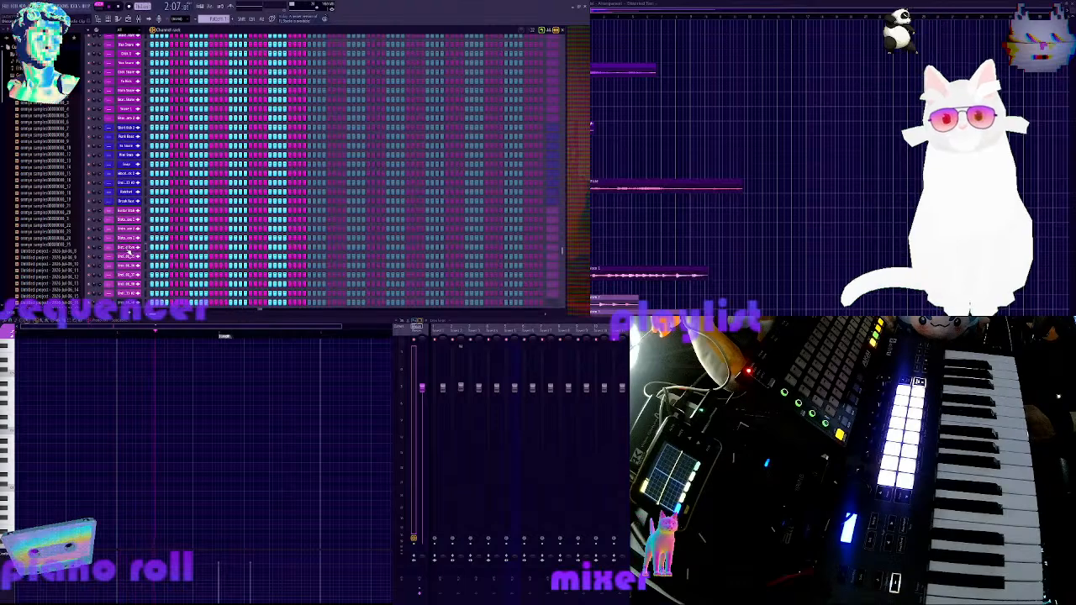
Open and audition the next three unnamed recorded clips in turn, giving each channel a descriptive name
left_click(130, 263)
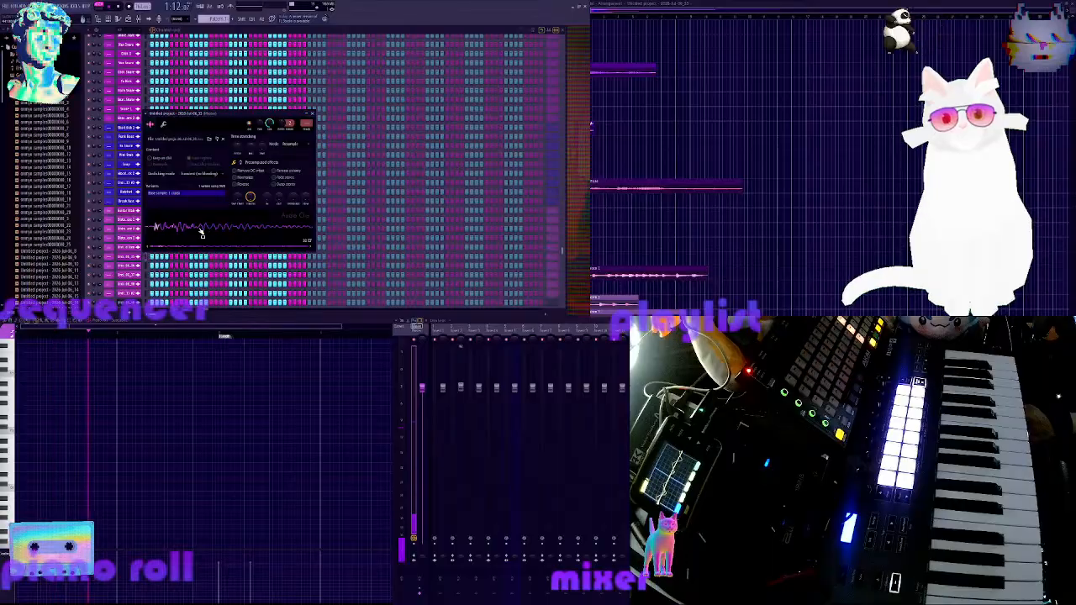
left_click(123, 256)
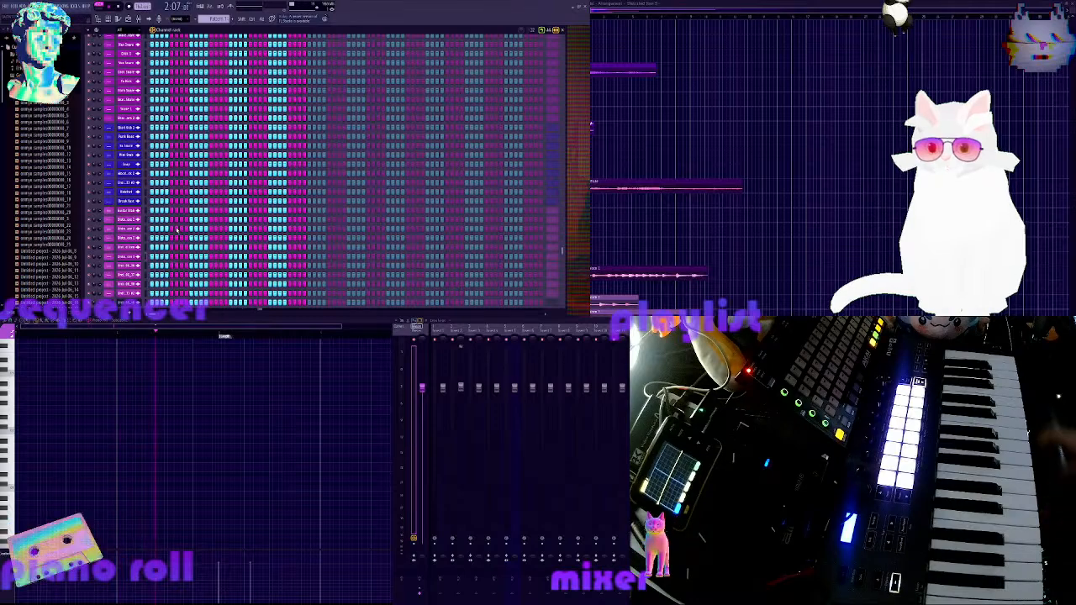
left_click(126, 266)
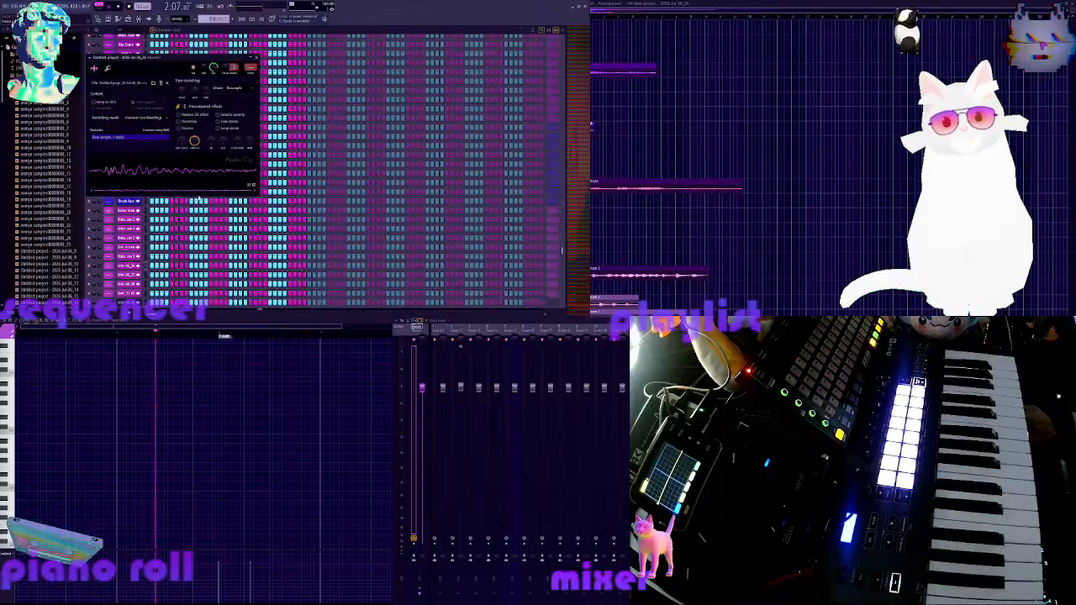
left_click(133, 268)
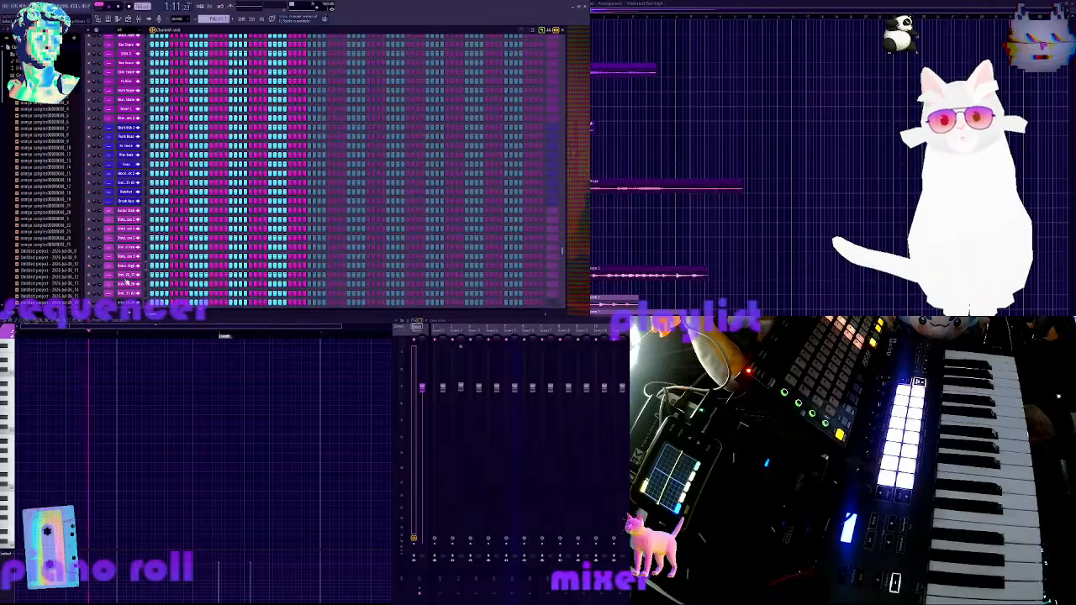
left_click(127, 284)
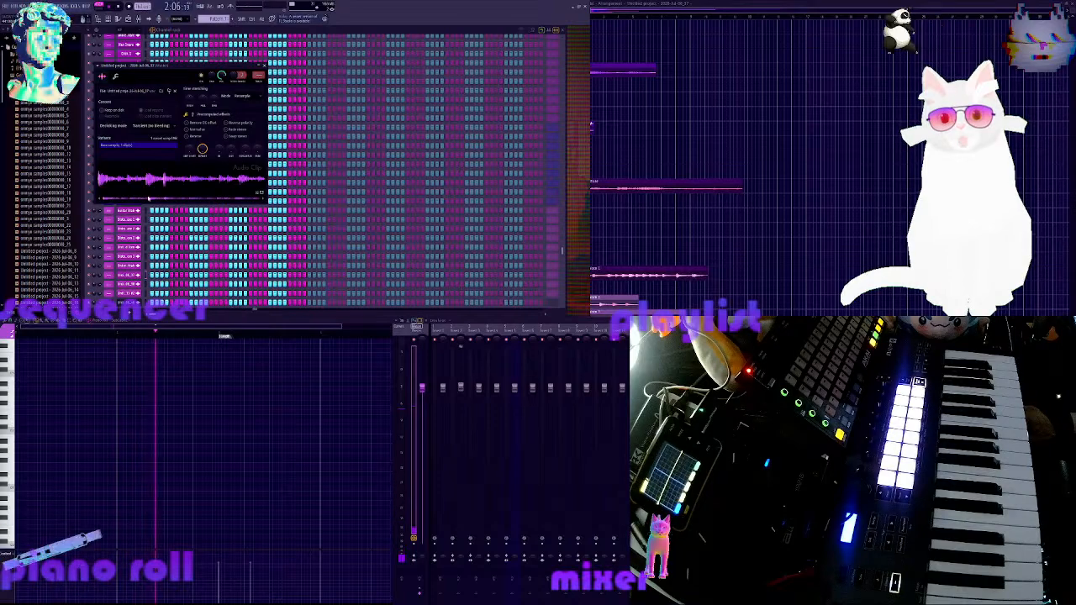
left_click(134, 276)
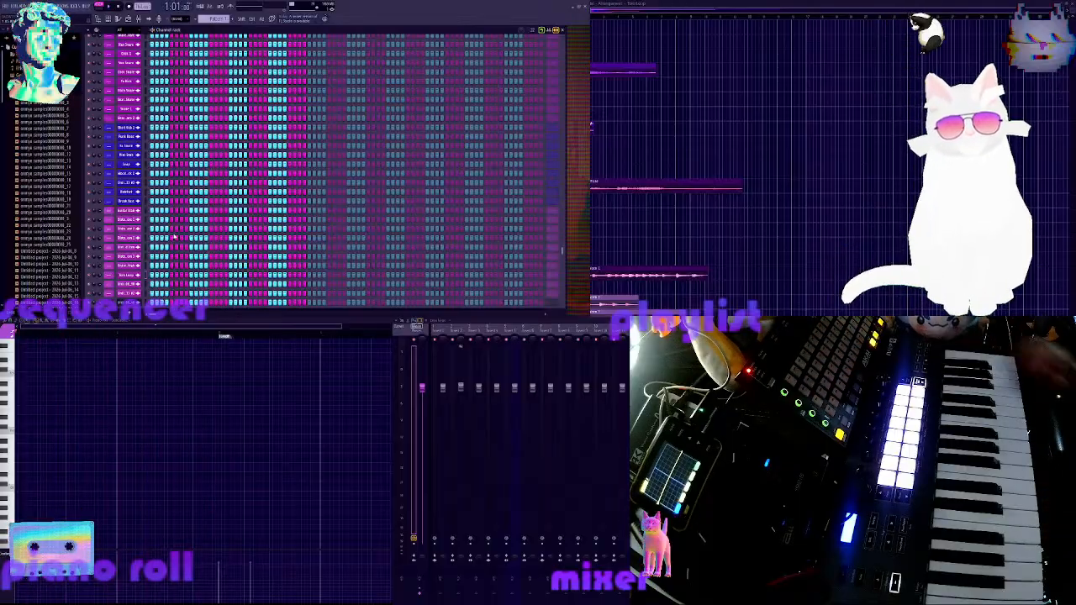
Open and audition the next unnamed recorded clip in the channel rack, and give its channel a descriptive name
left_click(133, 284)
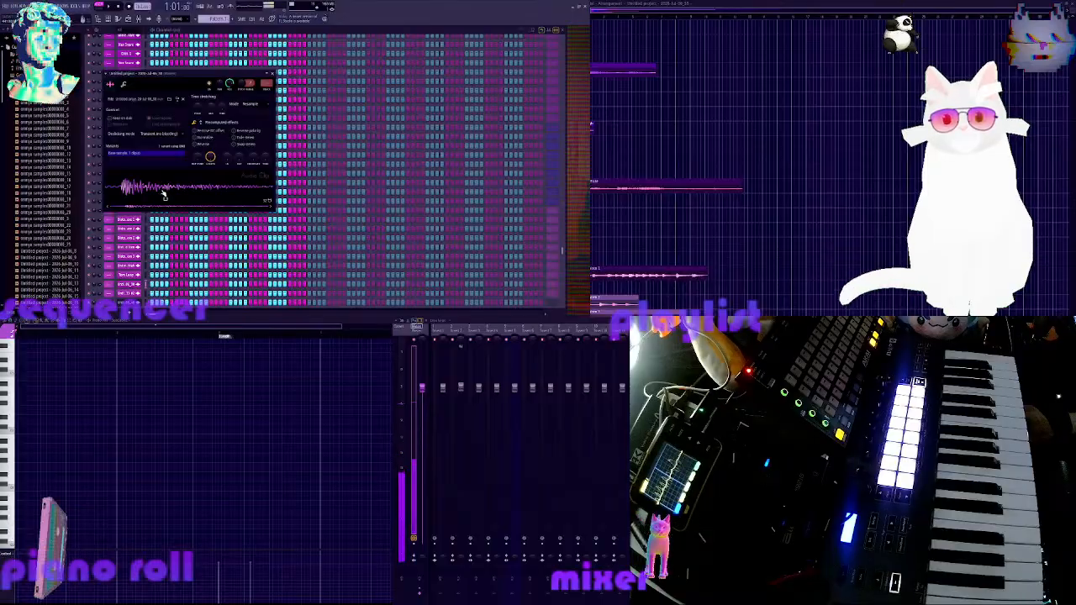
left_click(128, 285)
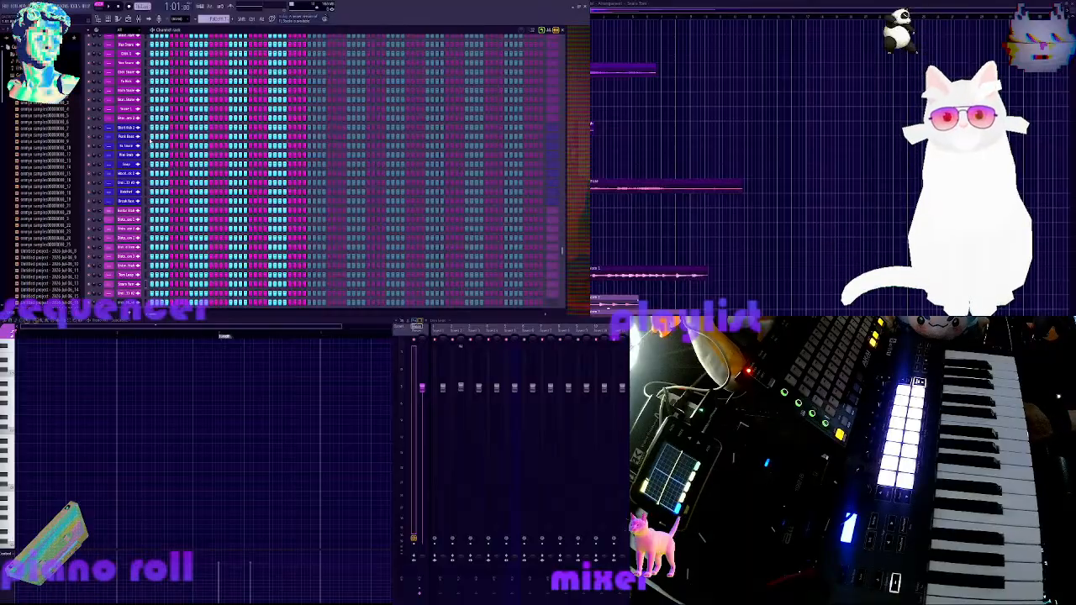
Audition the last unnamed clip of the magenta channel group, compare it with the named distorted tom clip, and name its channel
scroll(136, 124, "up", 10)
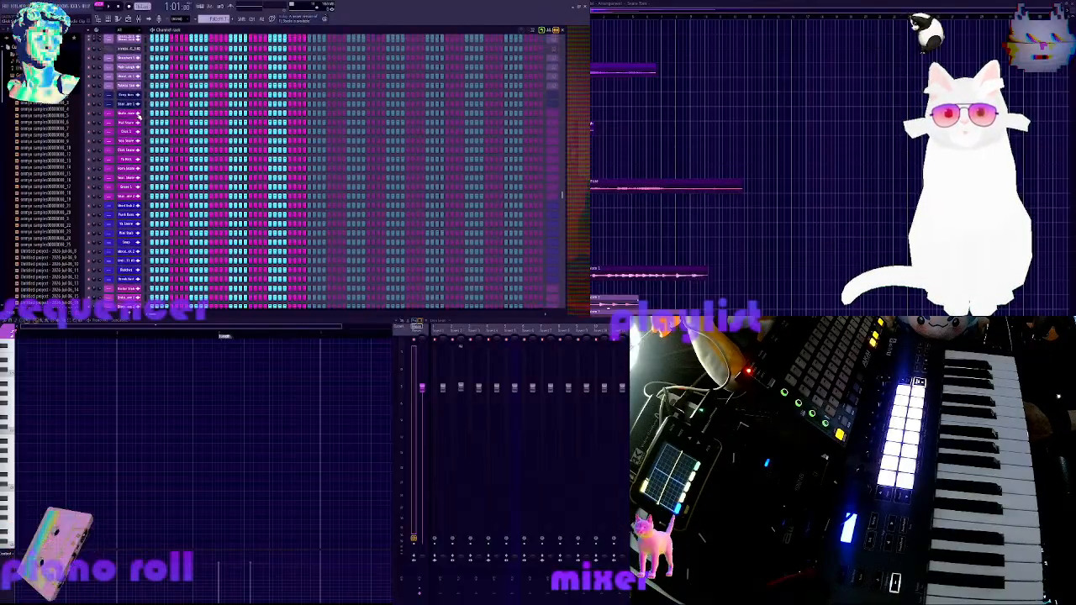
scroll(138, 116, "up", 5)
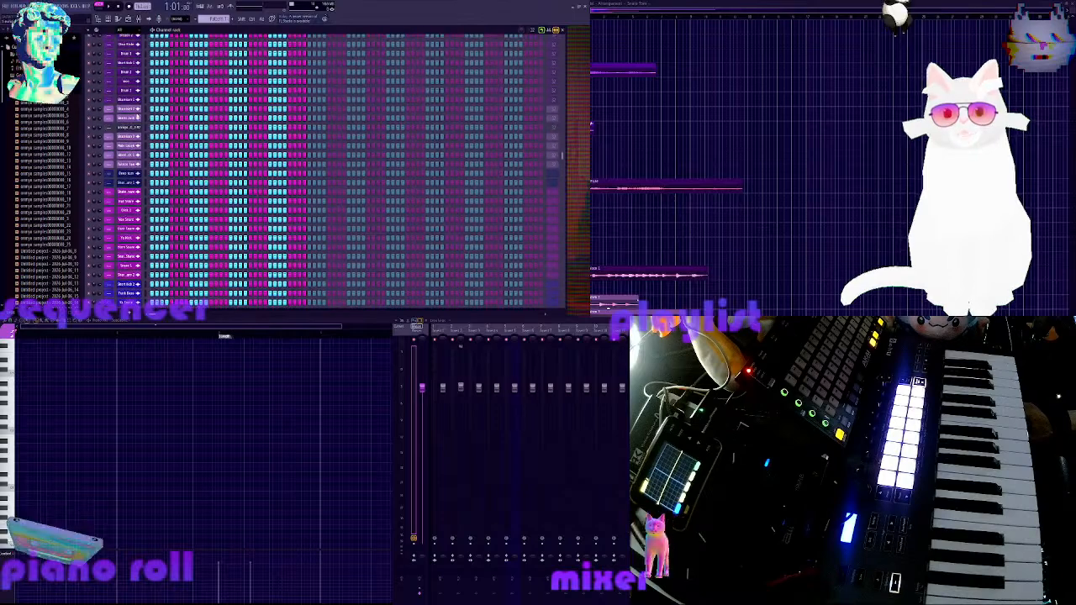
scroll(138, 116, "down", 8)
scroll(740, 189, "down", 6)
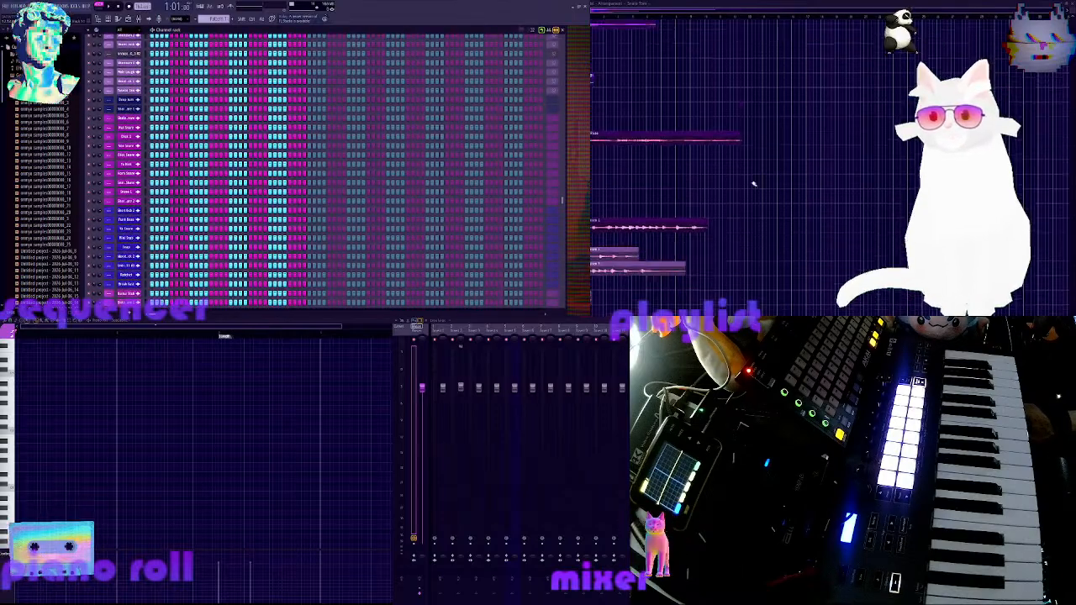
scroll(723, 195, "down", 8)
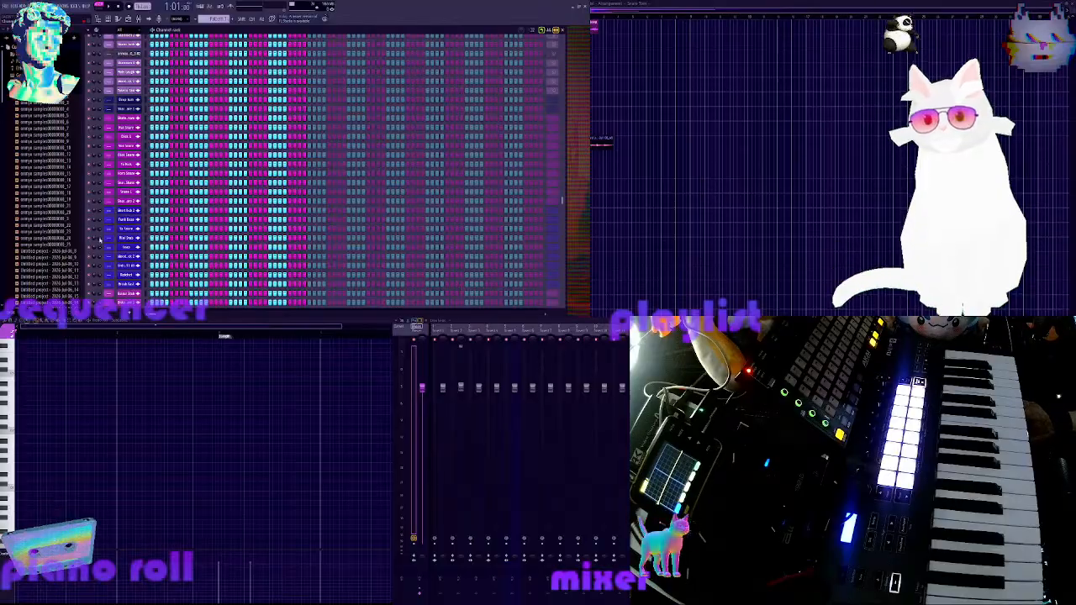
scroll(122, 254, "down", 13)
scroll(122, 252, "down", 5)
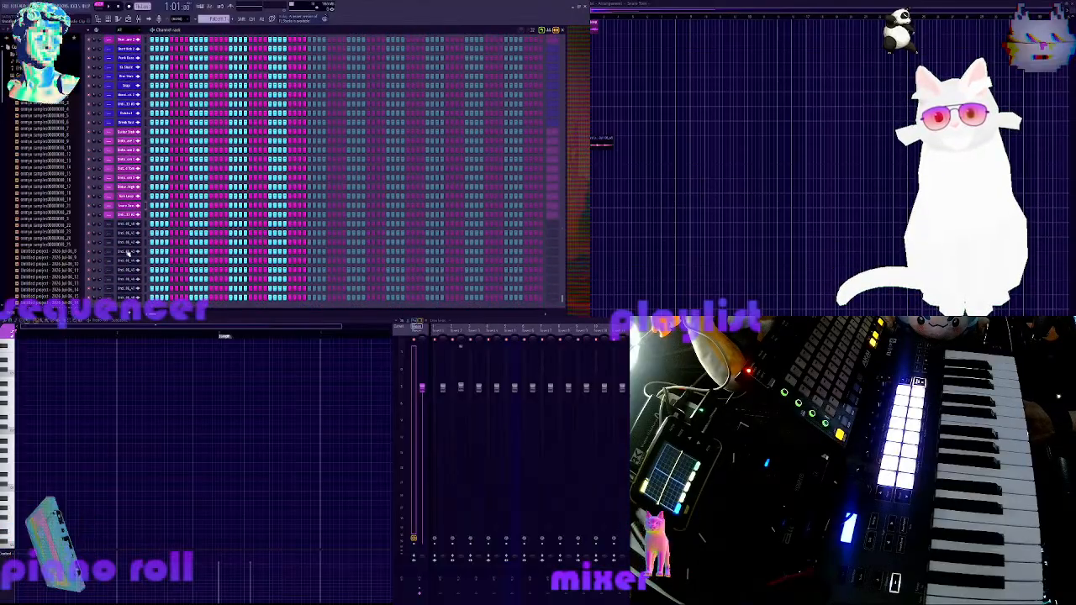
left_click(128, 217)
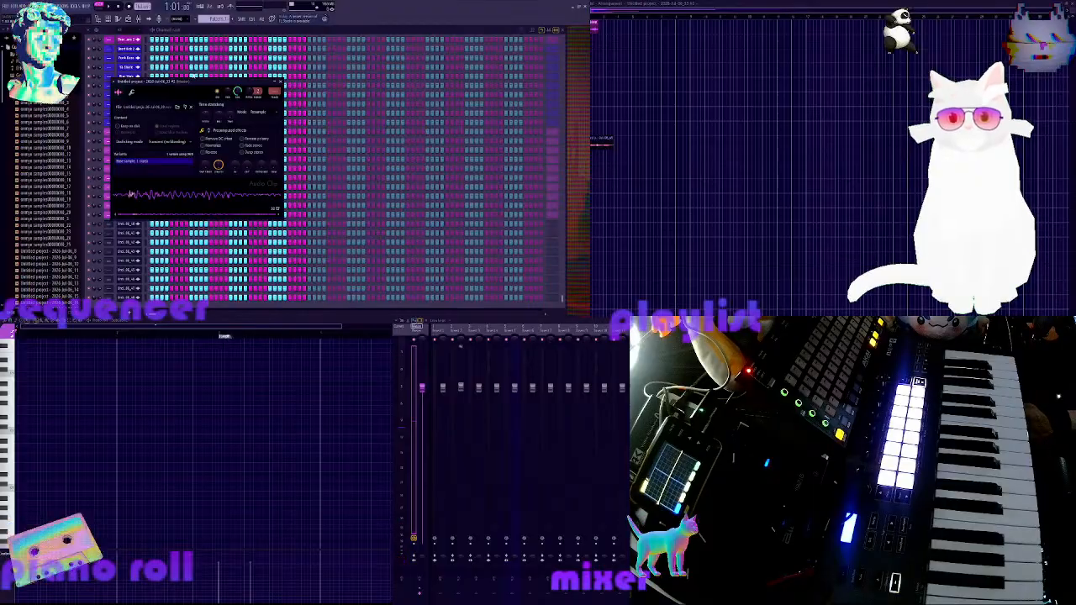
left_click_drag(168, 82, 265, 83)
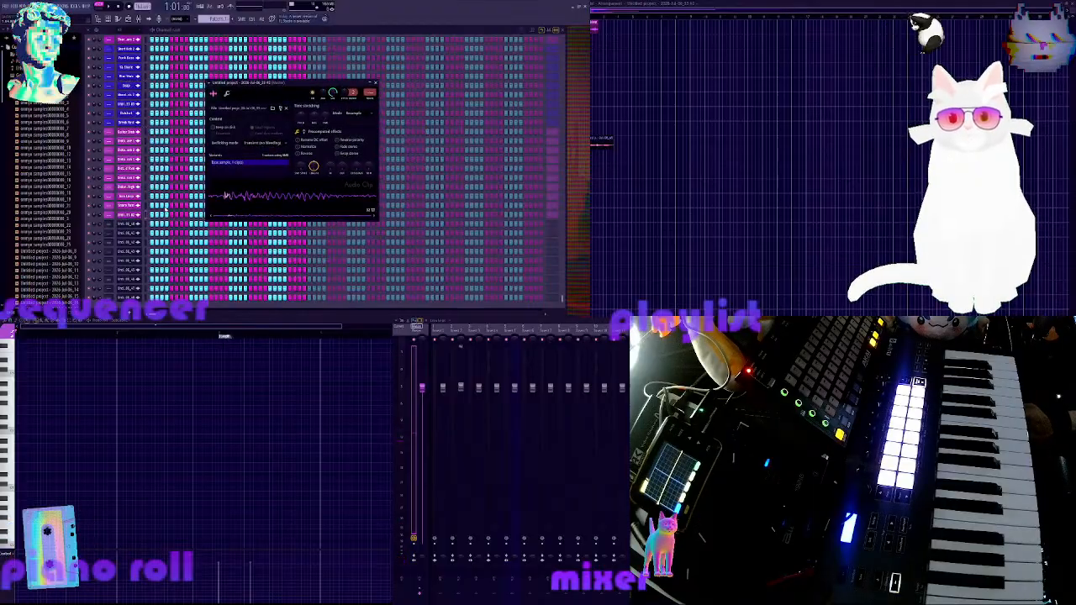
left_click(129, 179)
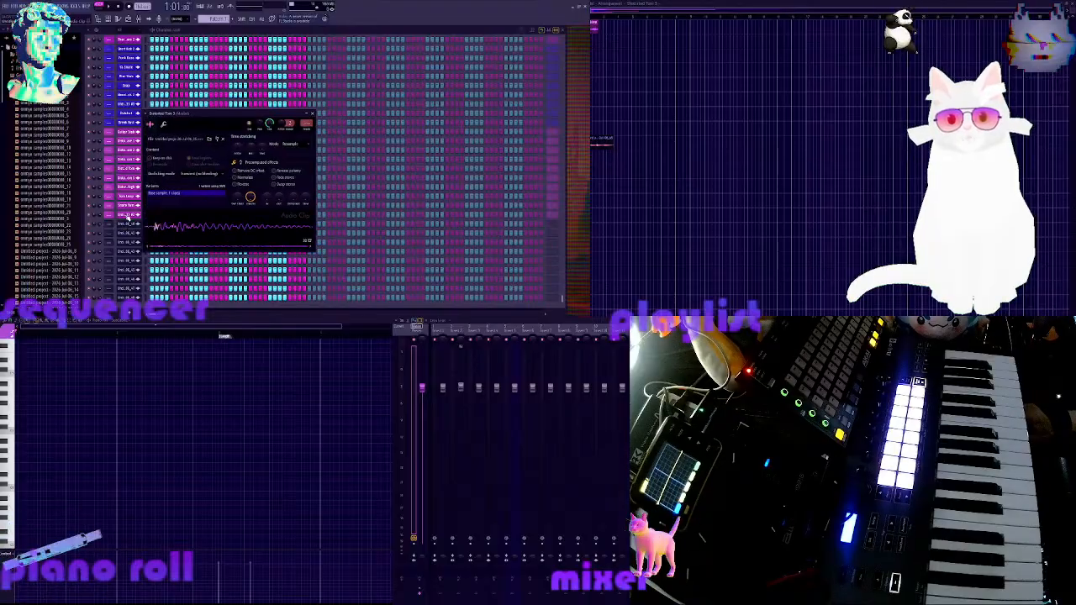
left_click(127, 217)
left_click(132, 216)
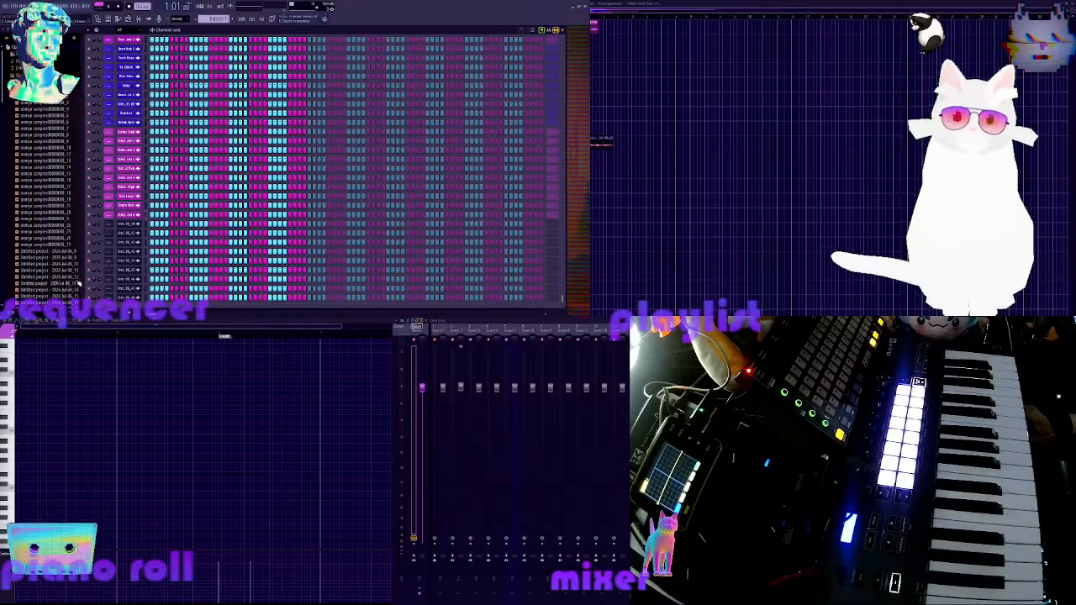
left_click(135, 226)
left_click_drag(172, 195, 164, 208)
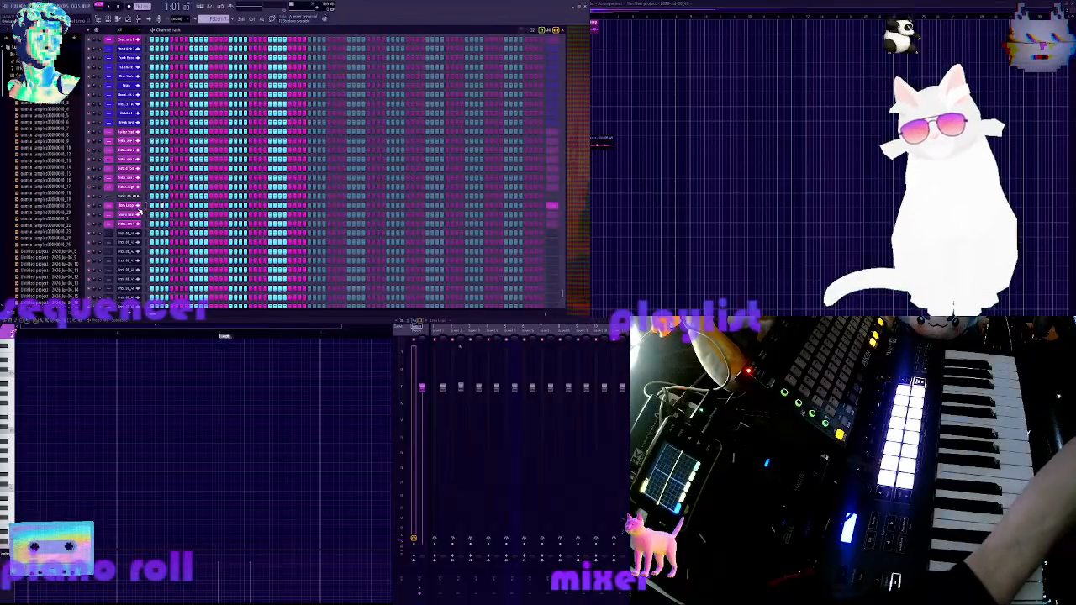
key("alt+Delete")
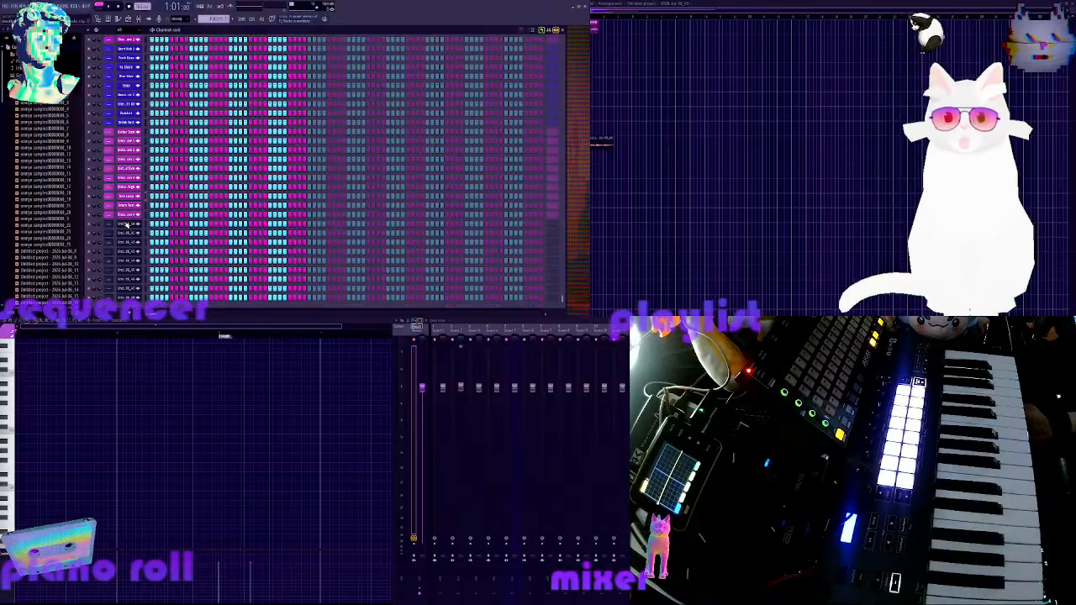
Audition and compare the first three uncoloured, unnamed recorded clips, and delete the third one's channel
left_click(126, 224)
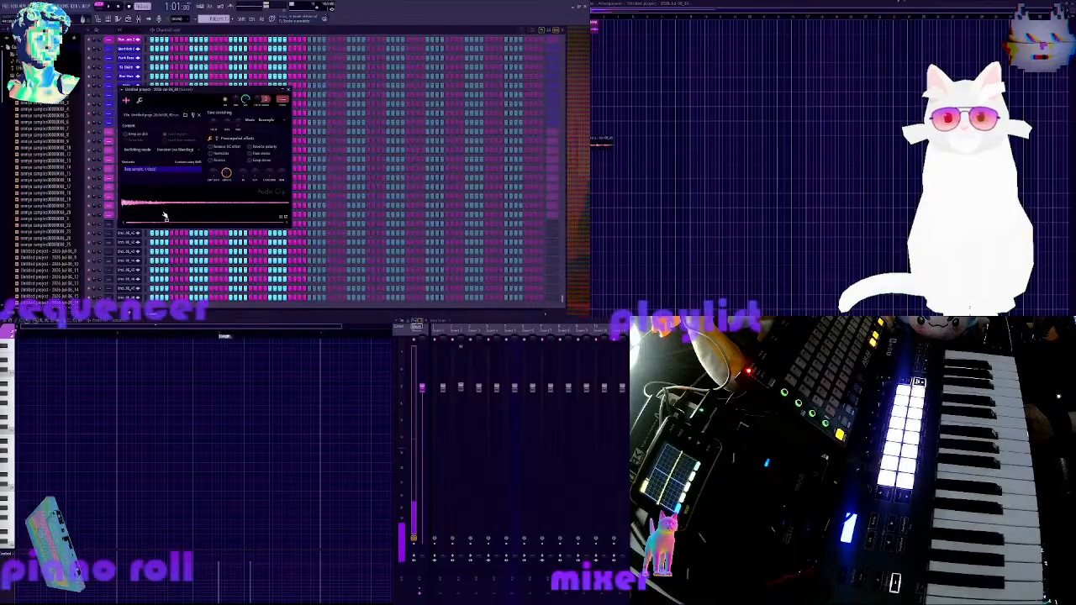
left_click(128, 242)
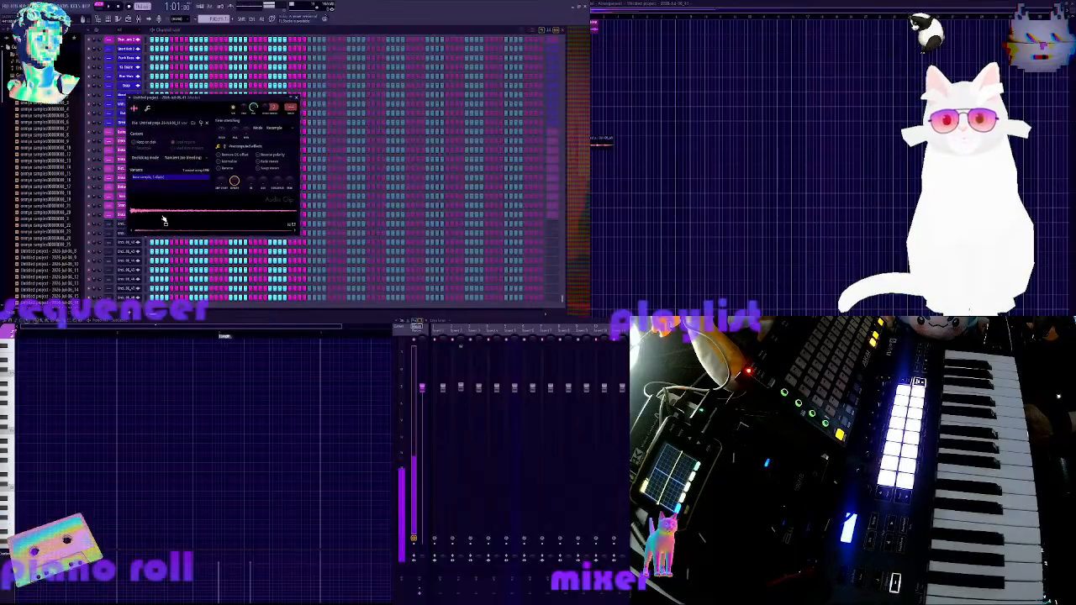
left_click(129, 242)
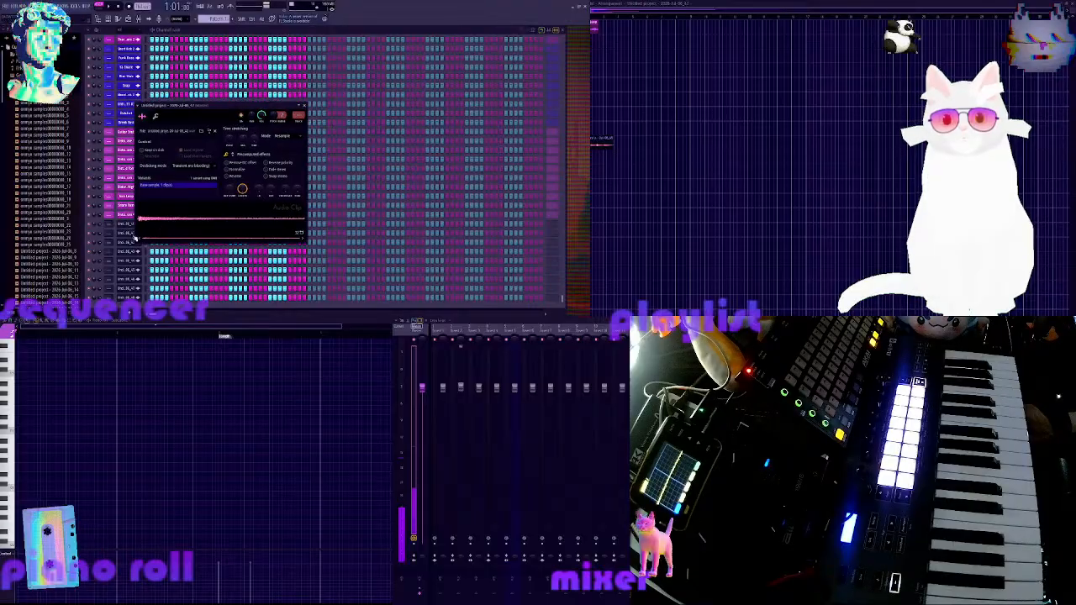
left_click(128, 240)
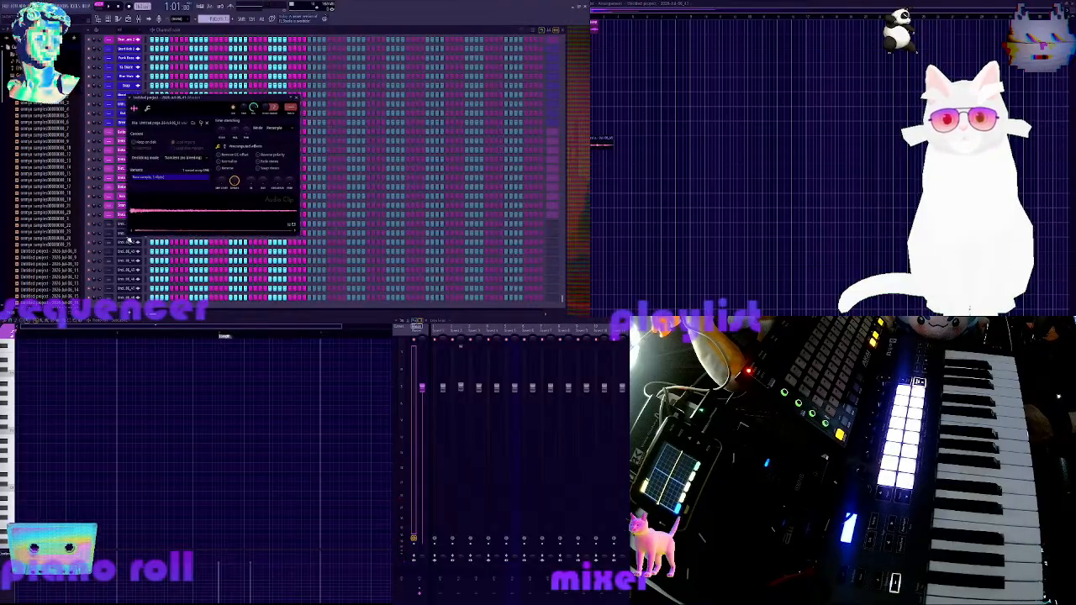
left_click(129, 244)
left_click(129, 244)
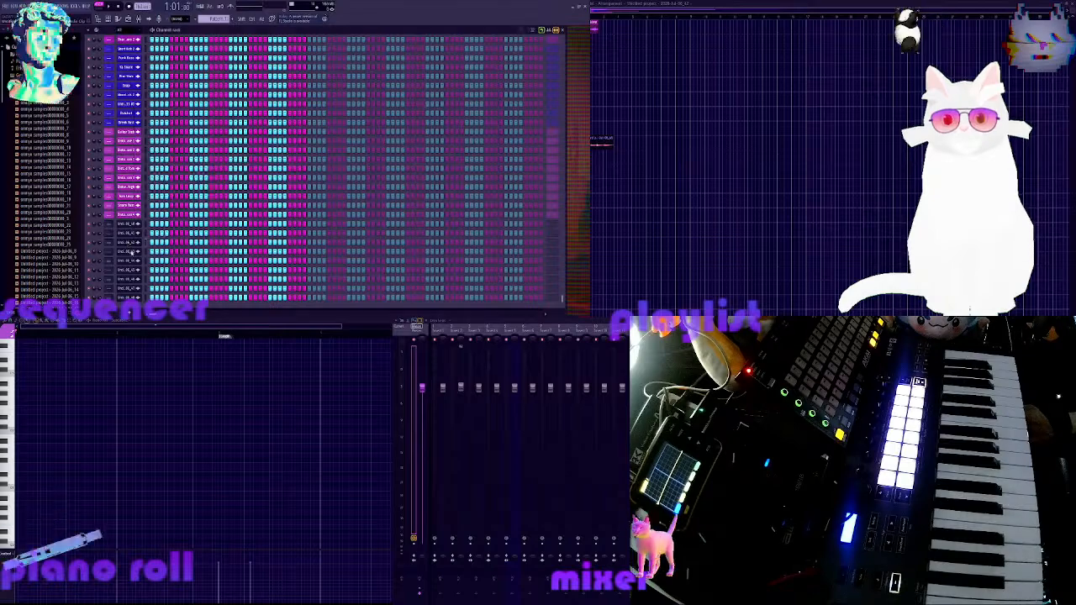
left_click(148, 267)
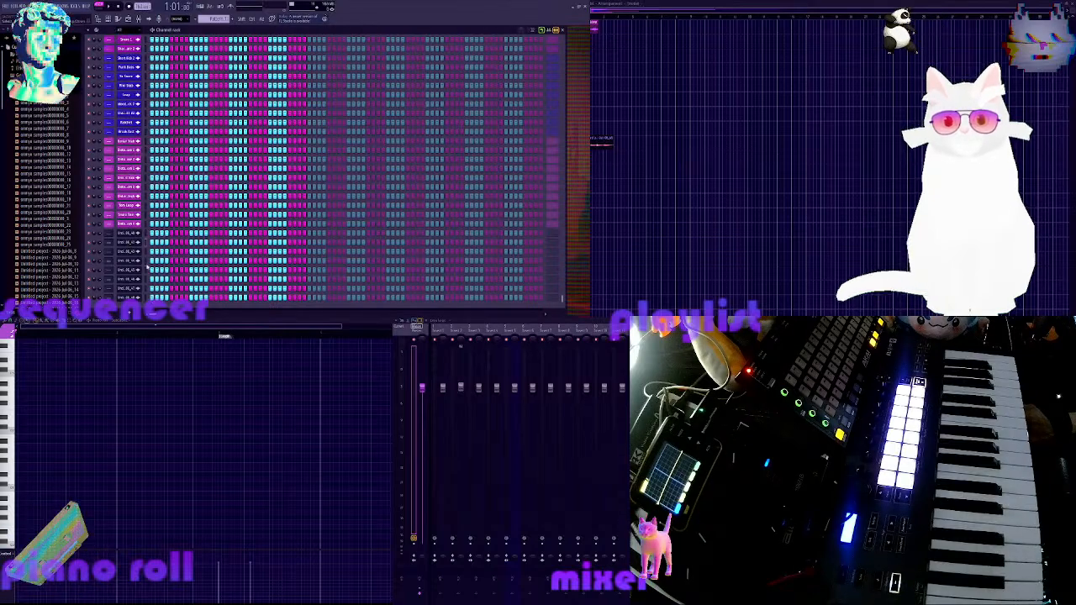
Audition the first four remaining unnamed clips in the channel rack to compare their sounds
left_click(137, 244)
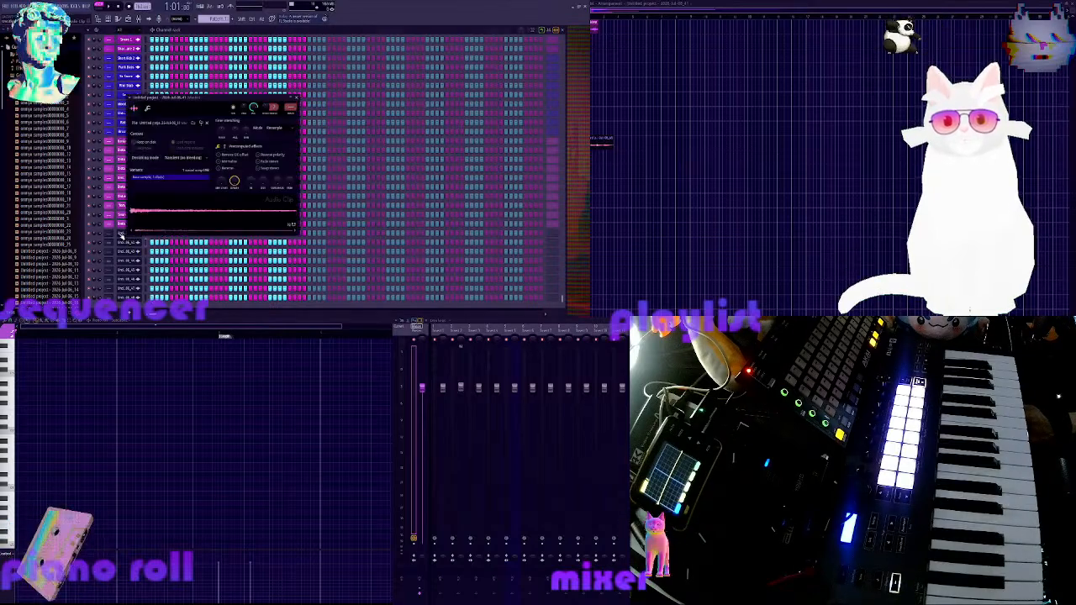
left_click(121, 238)
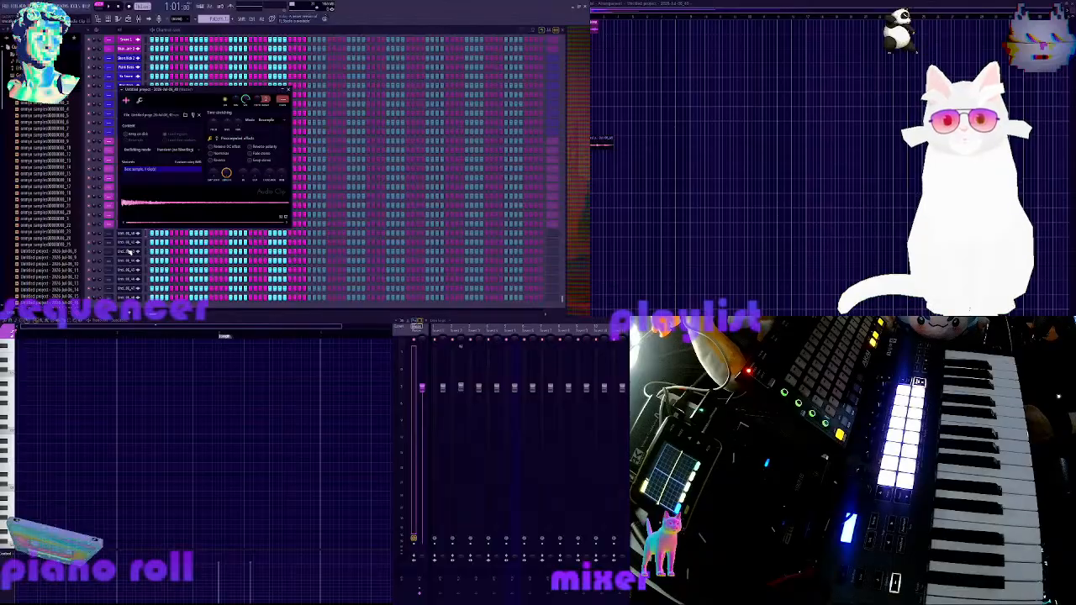
left_click(130, 252)
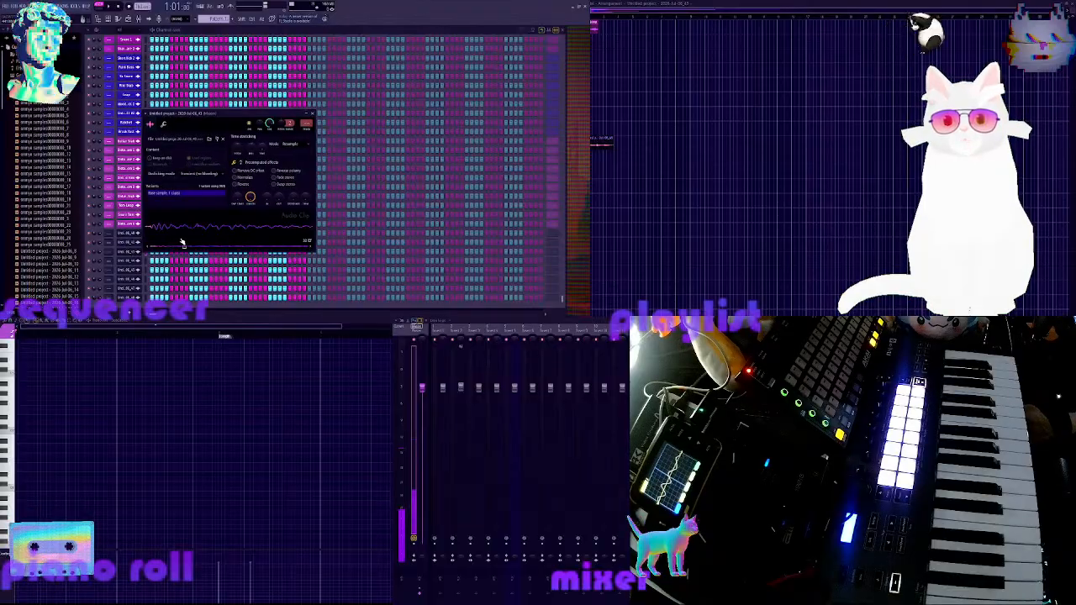
left_click(129, 263)
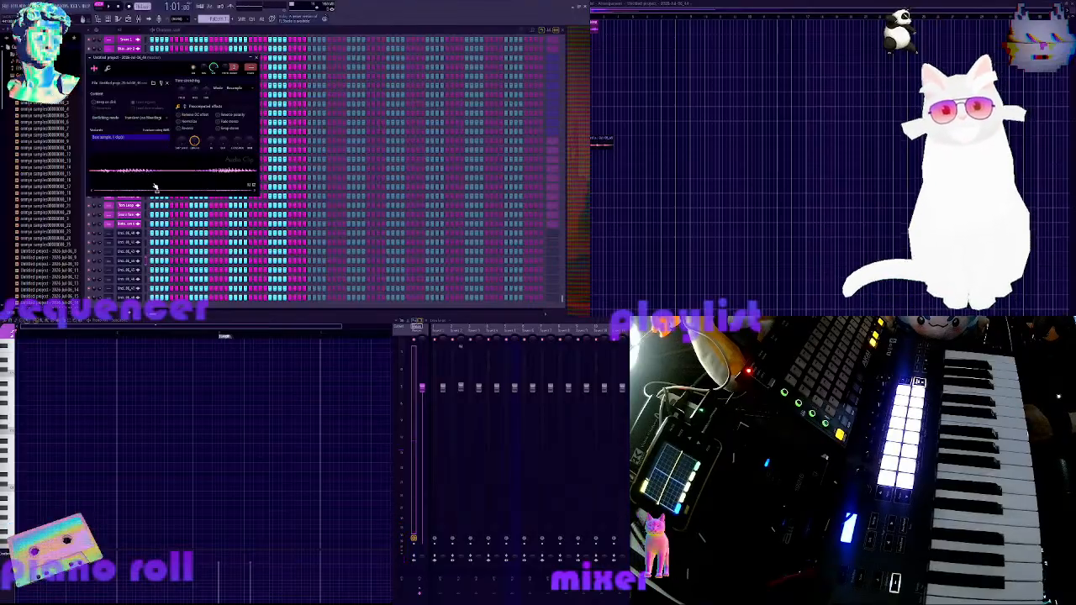
Audition the first two uncoloured recorded clips again, and give their channels numbered cymbal names
left_click(131, 233)
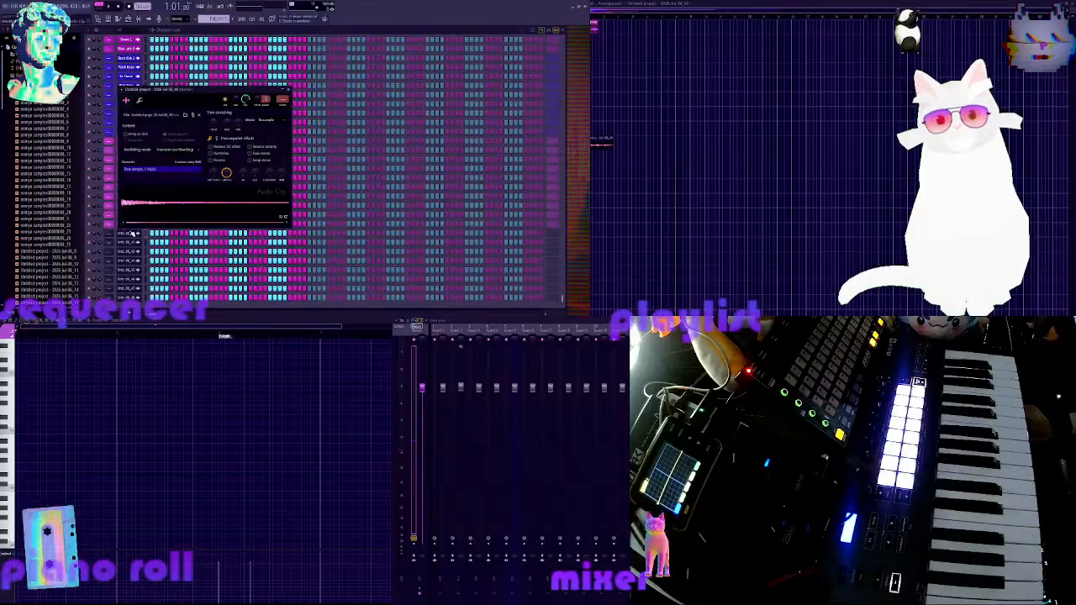
left_click(150, 216)
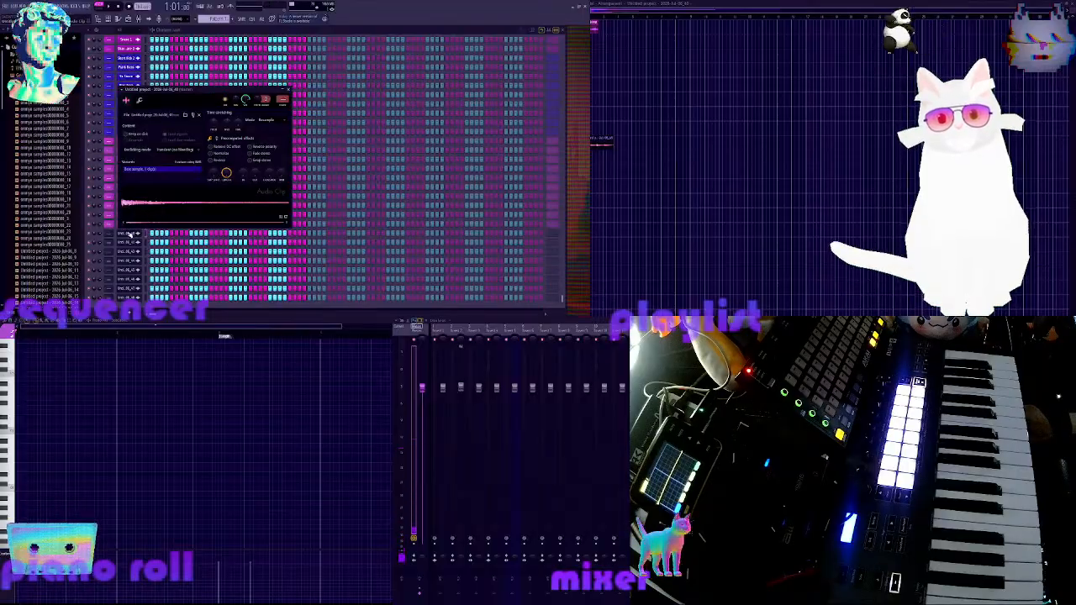
left_click(131, 233)
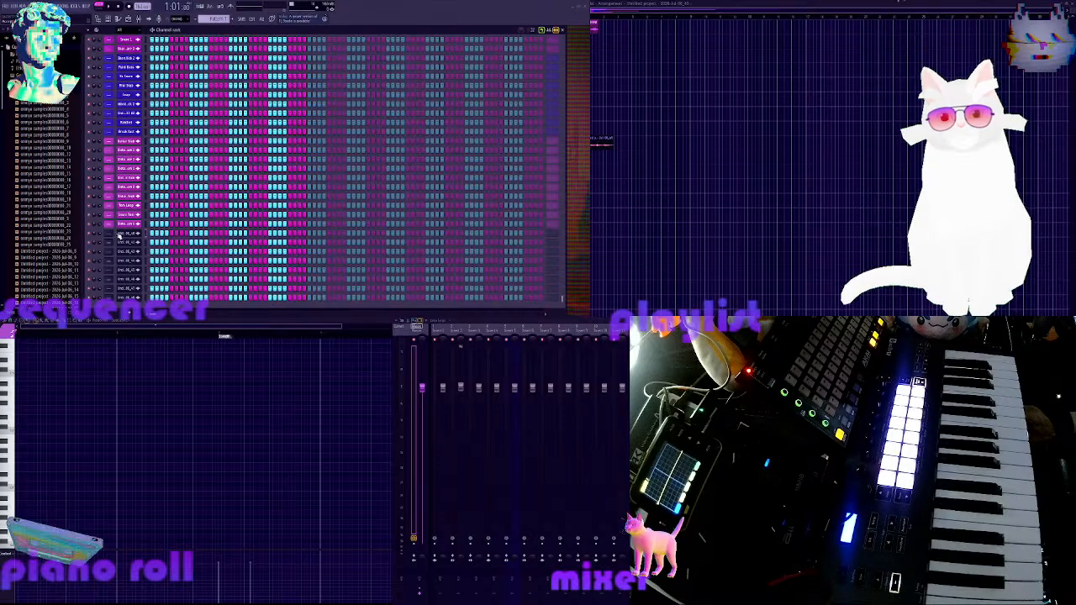
left_click(127, 249)
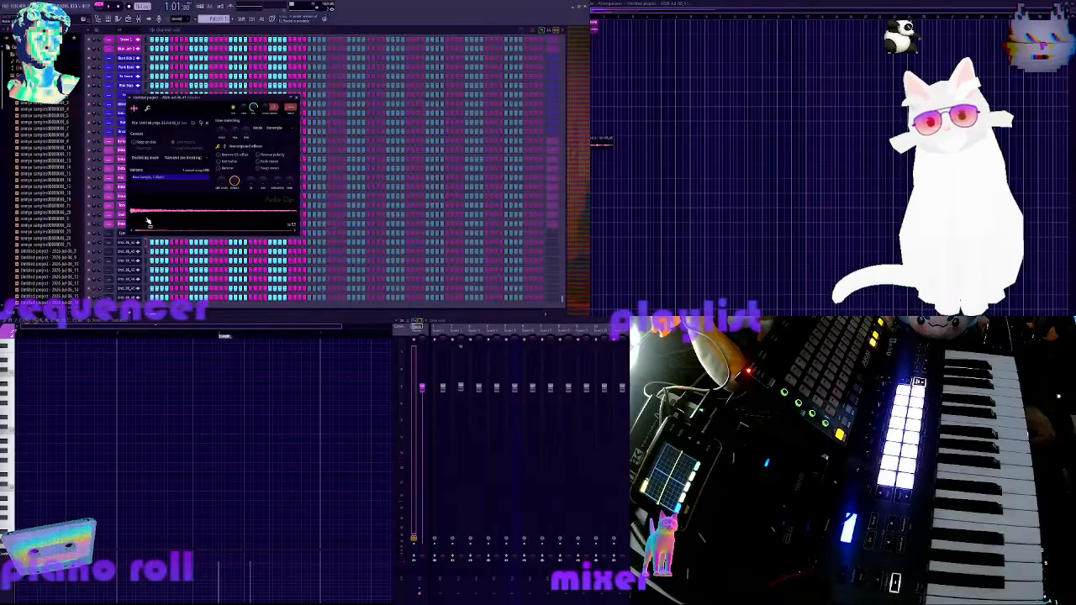
left_click(294, 98)
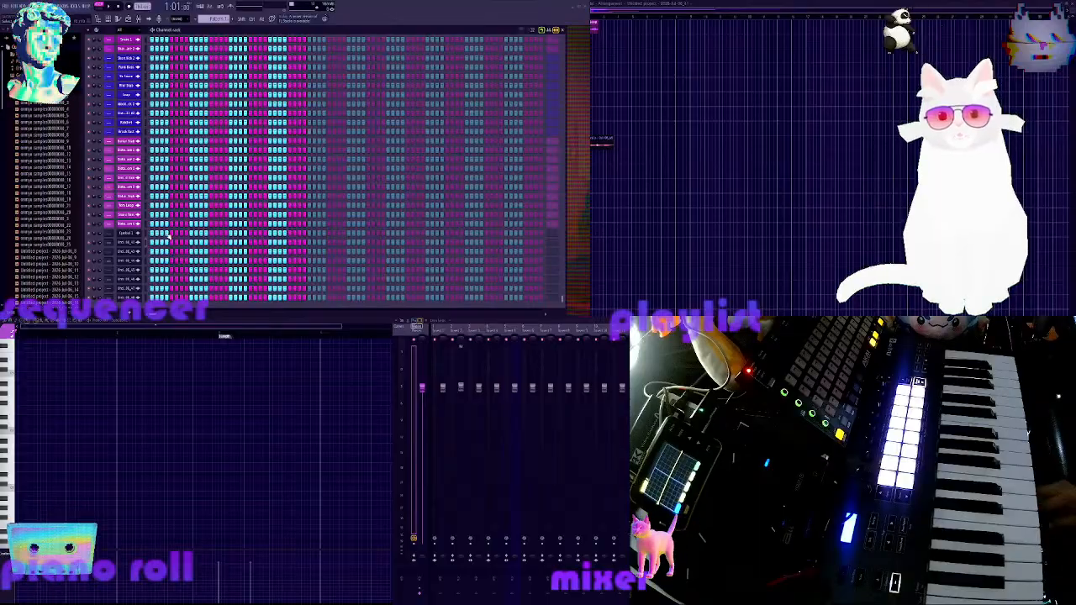
Audition the next two unnamed clips, naming the first channel Kick Cymbal and giving the second a descriptive name
left_click(130, 253)
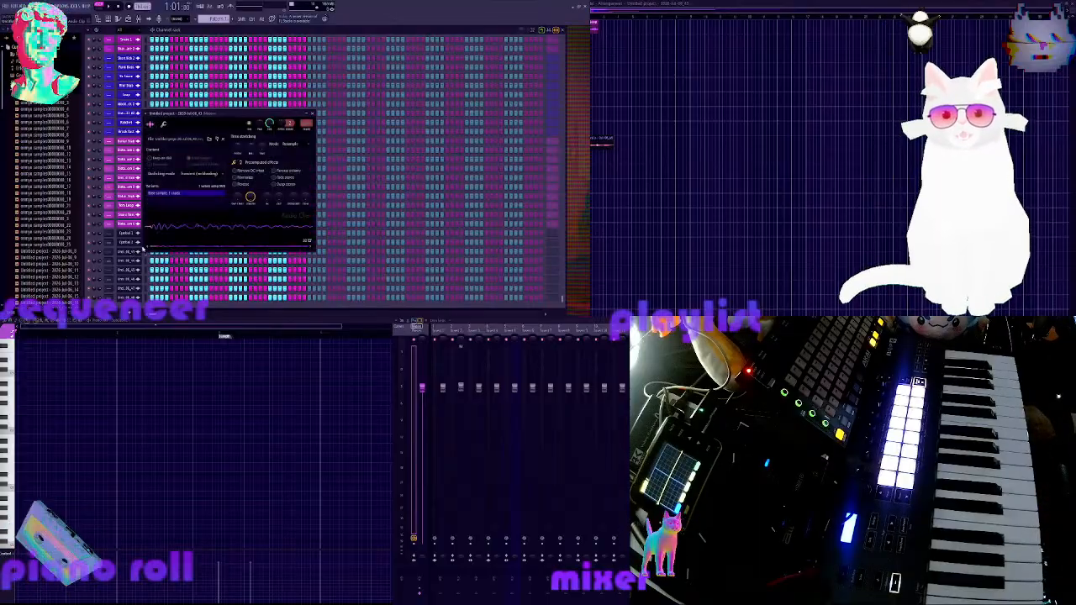
left_click(134, 250)
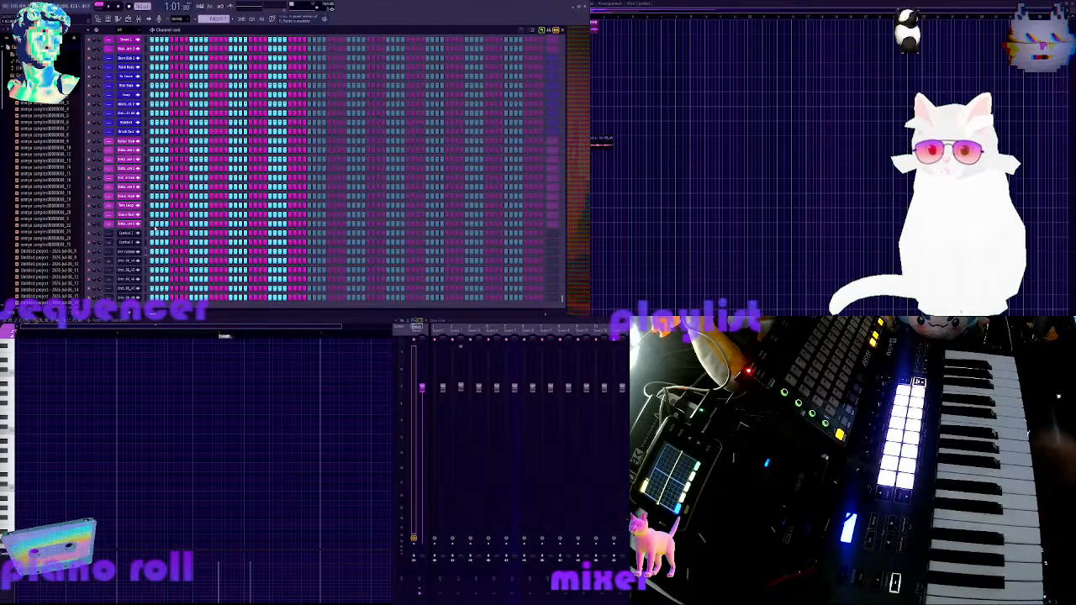
left_click(124, 263)
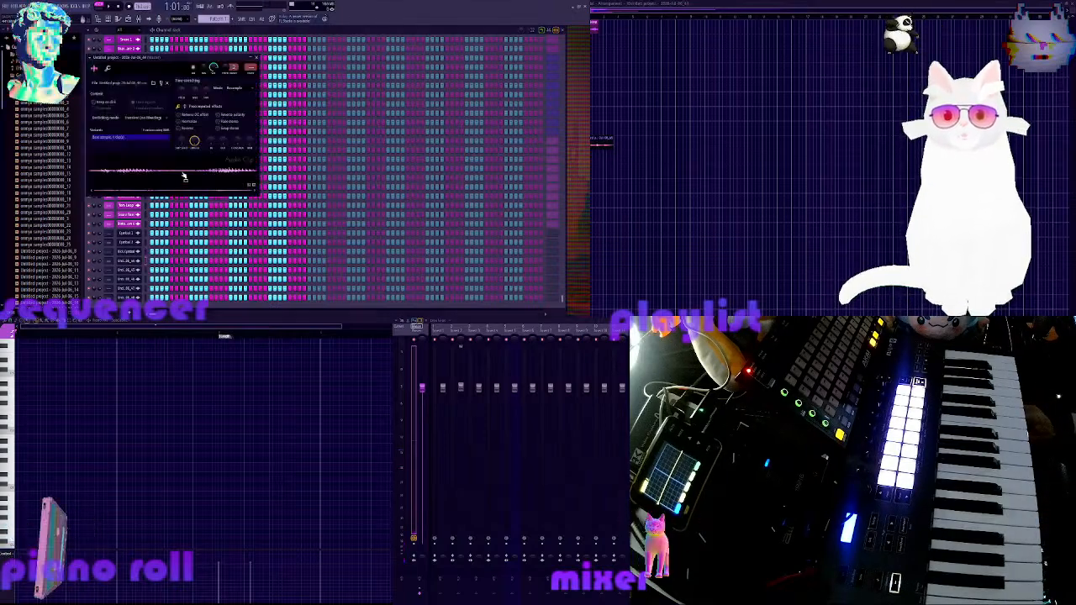
left_click(132, 263)
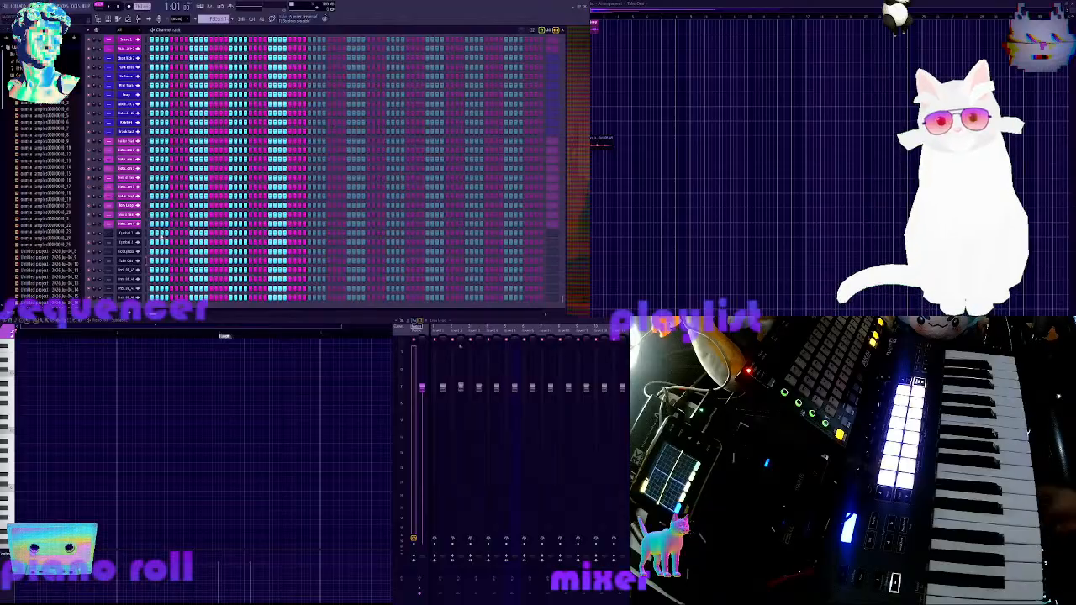
Audition the following unnamed clip with repeated hits, name its channel Cymbal Loop, and reopen its channel settings
left_click(126, 270)
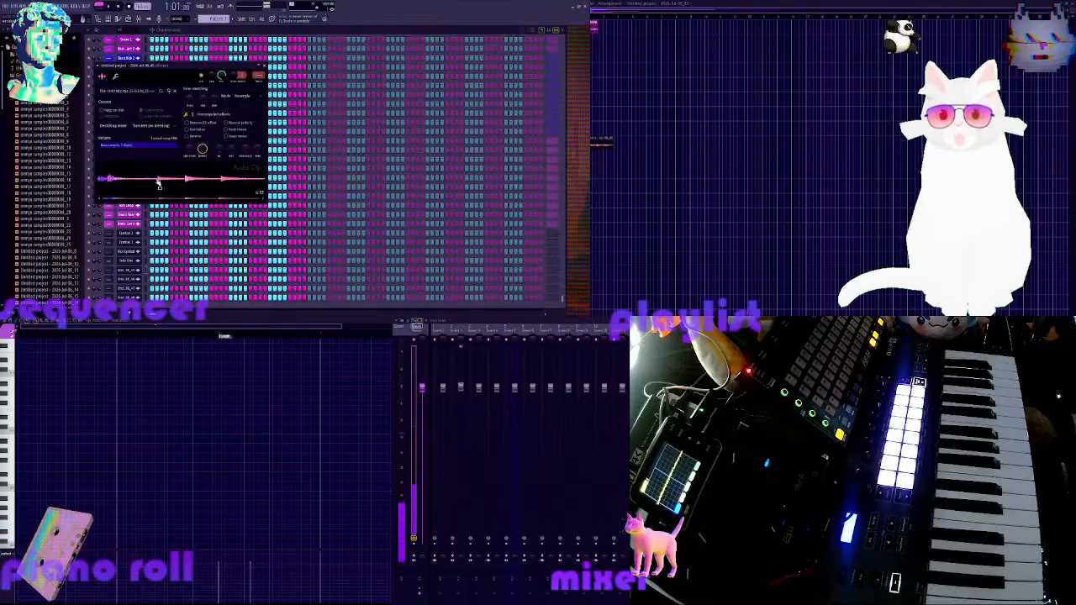
left_click(126, 270)
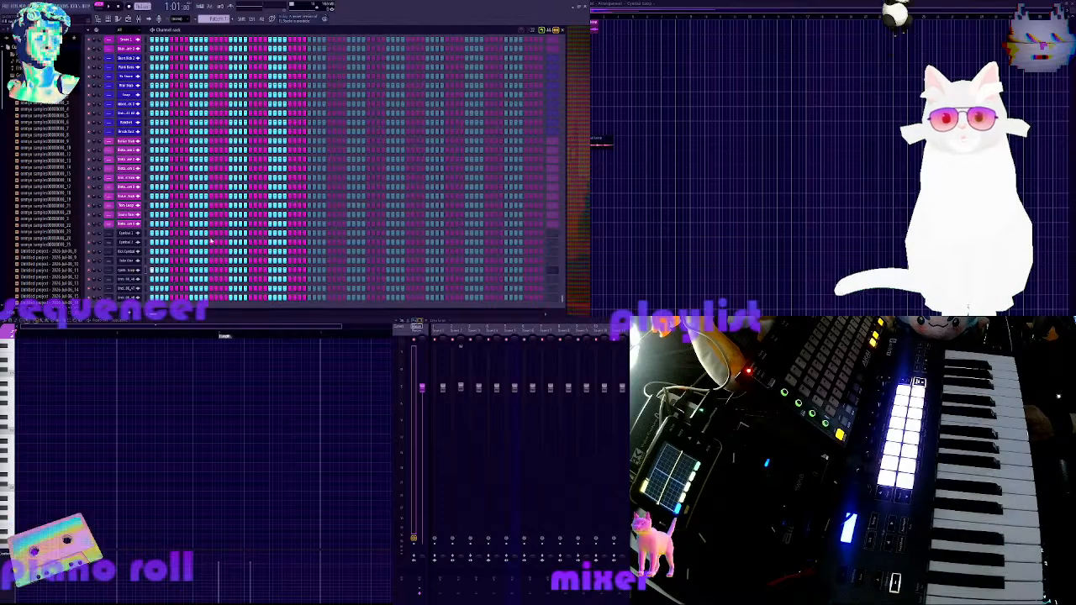
left_click(127, 271)
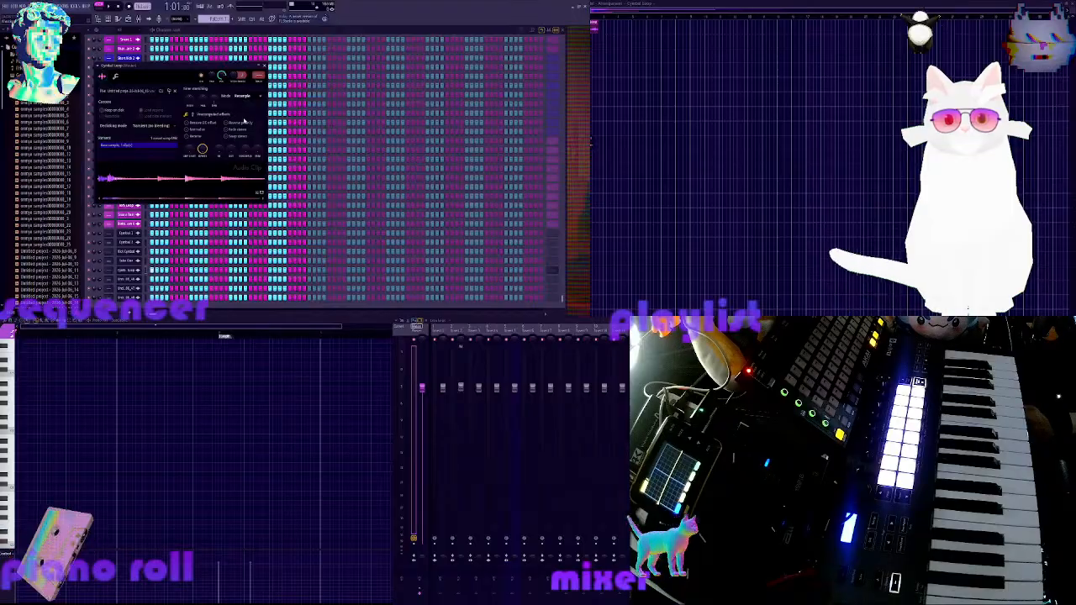
Set the Cymbal Loop clip's time-stretching mode to Stretch Pro, start pattern playback, and close its channel settings
left_click(243, 122)
key("space")
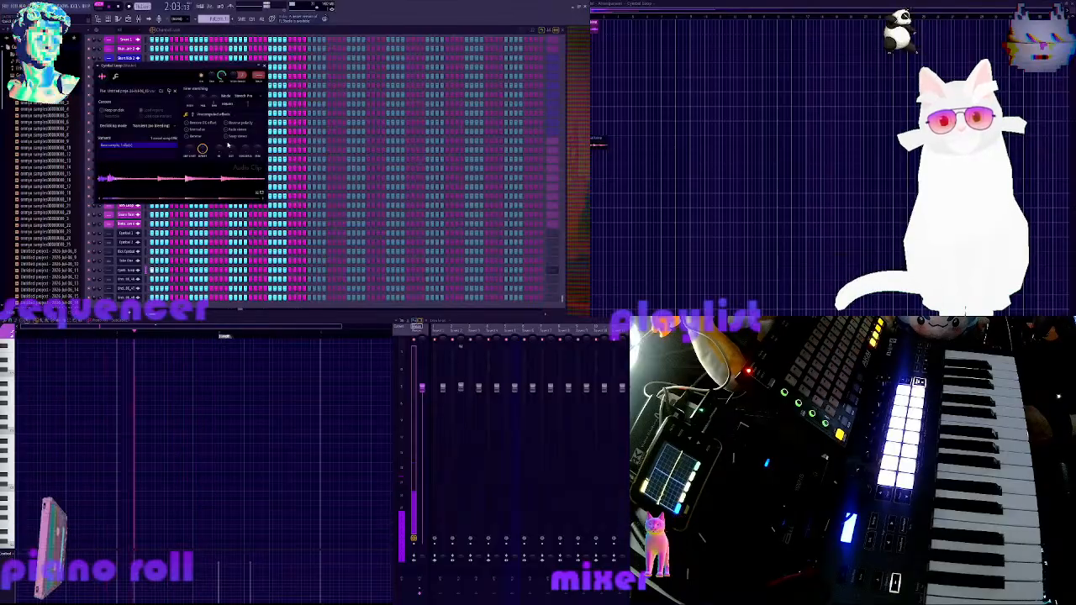
left_click(263, 66)
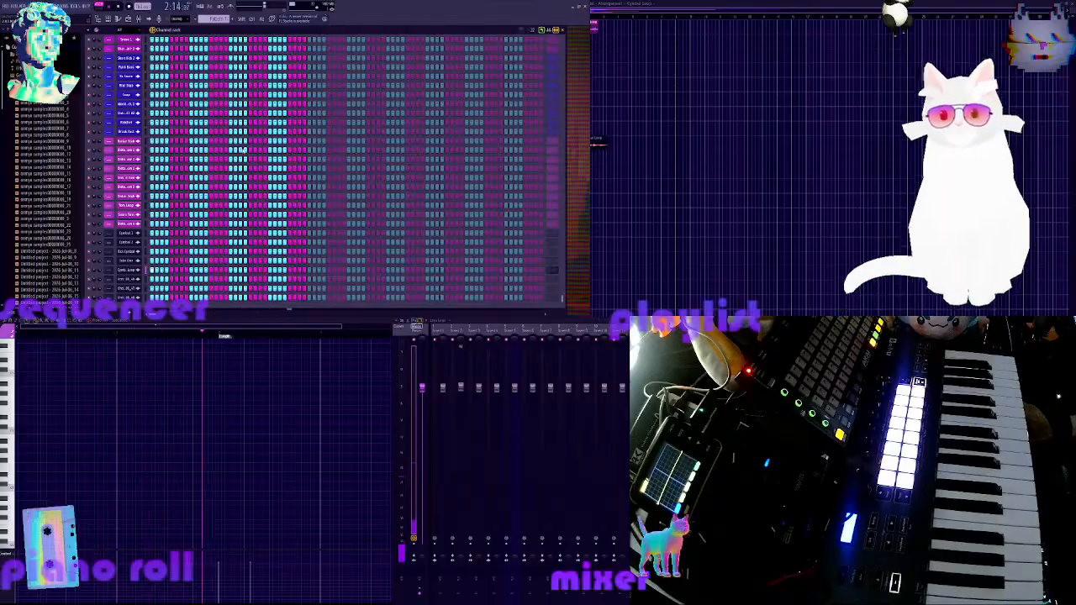
Look through the whole channel rack for sounds to combine with the cymbal loop, and check the blue bass clip's channel settings
scroll(210, 168, "up", 10)
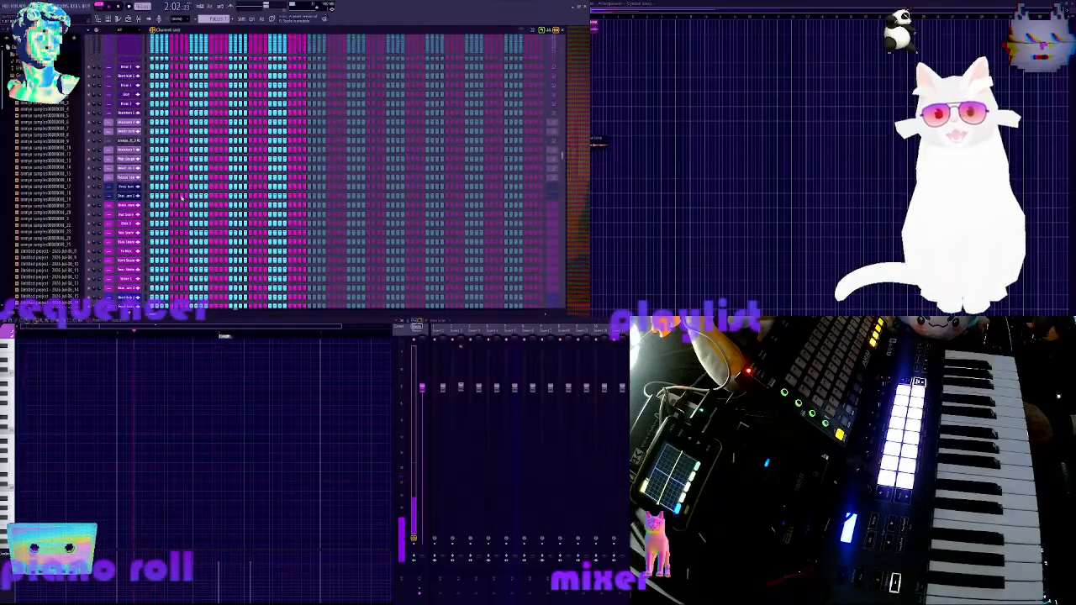
scroll(182, 198, "up", 8)
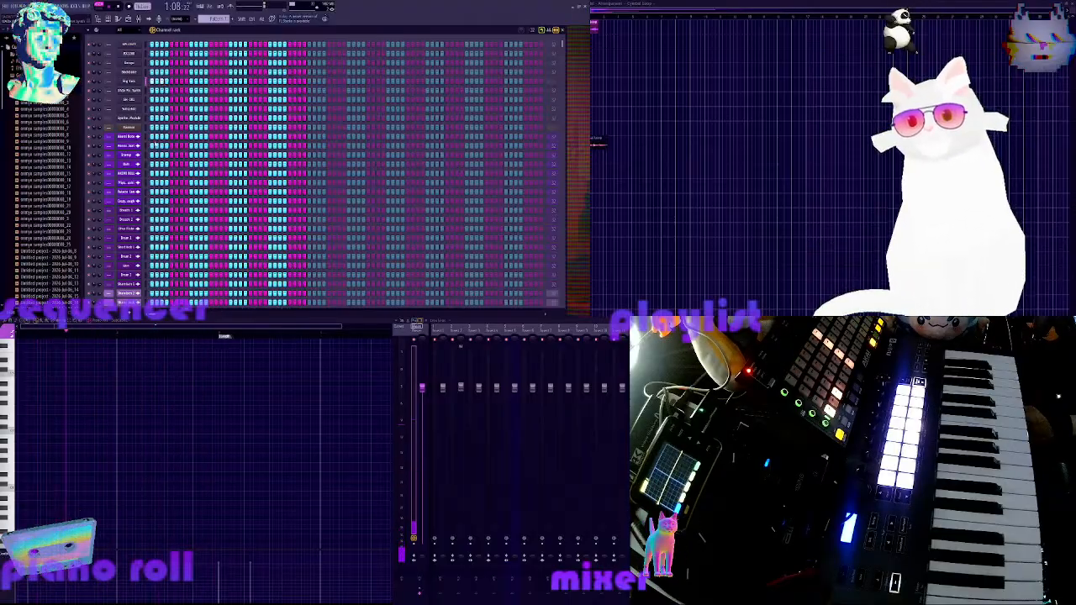
scroll(171, 153, "down", 5)
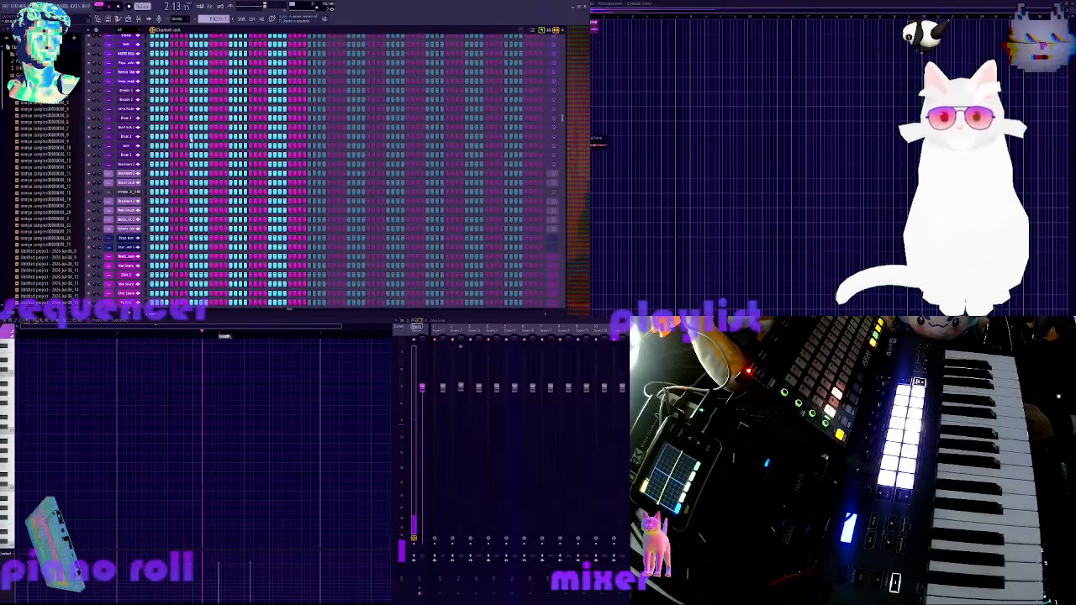
scroll(191, 142, "down", 5)
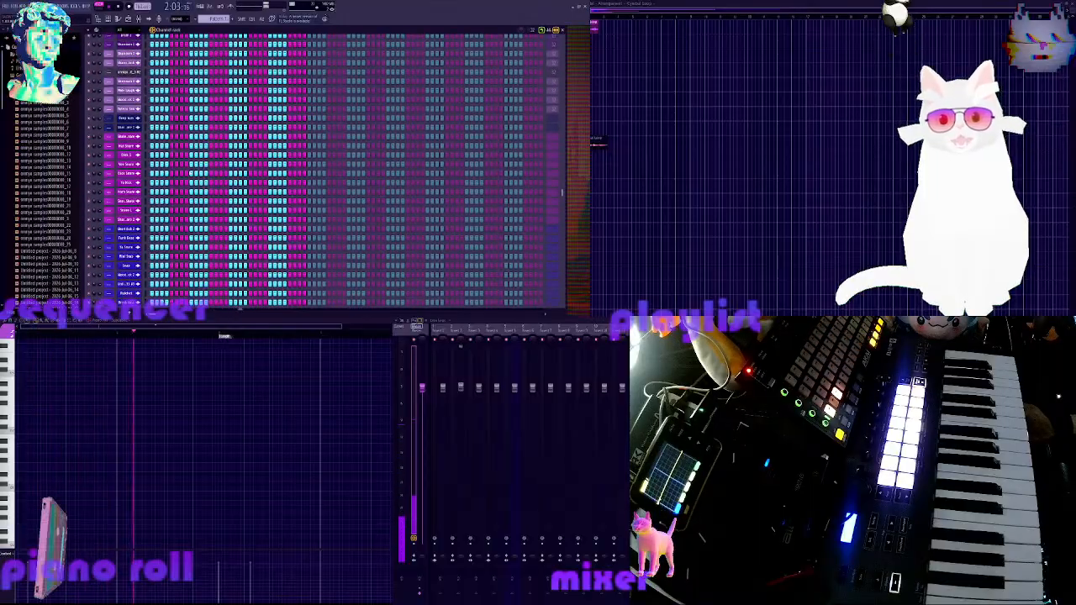
scroll(190, 192, "down", 3)
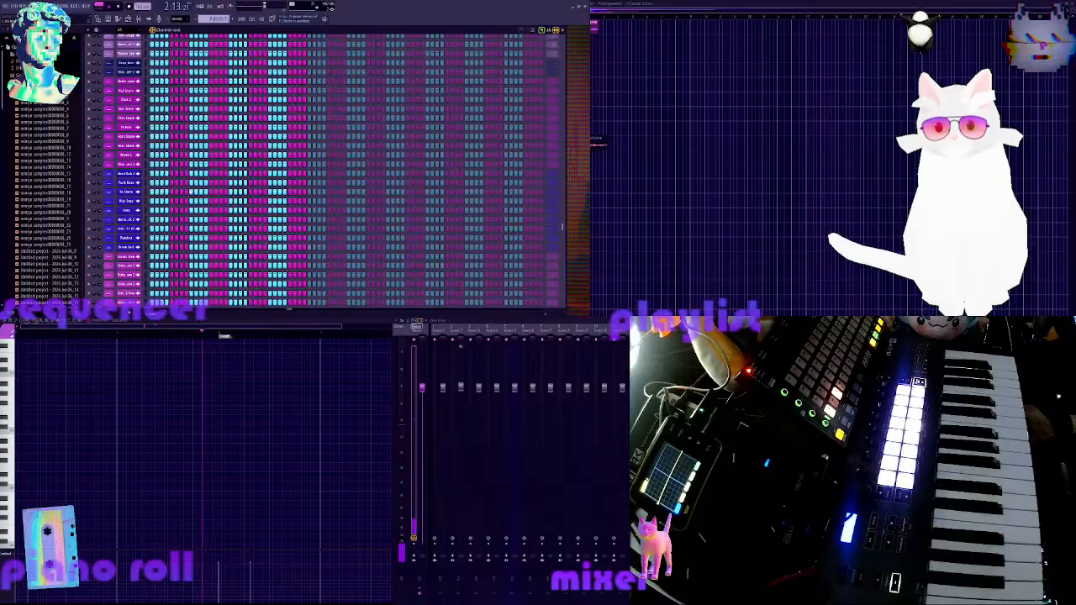
scroll(191, 194, "down", 5)
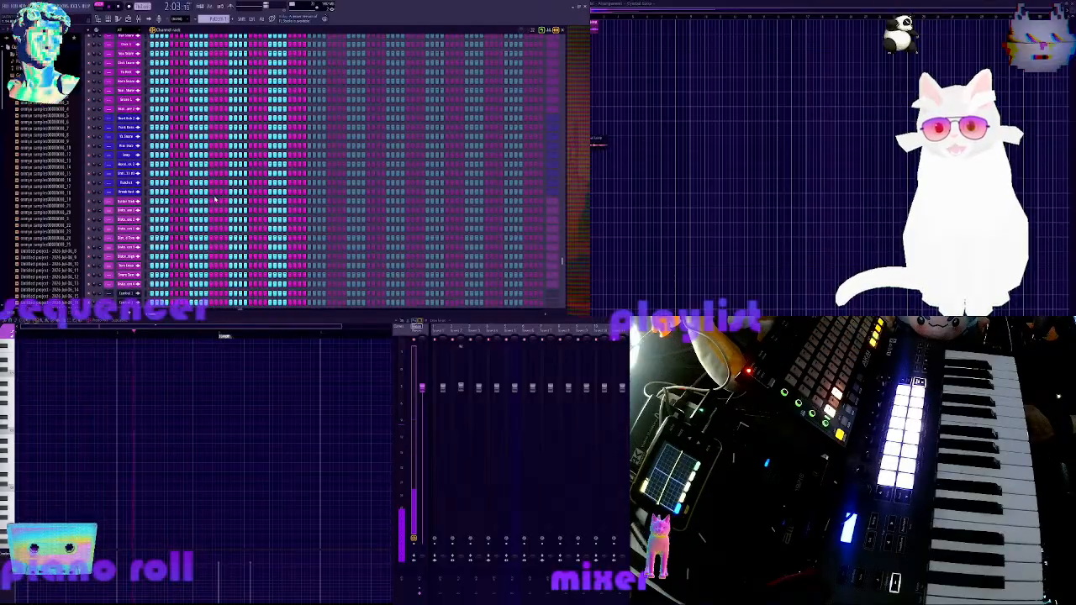
scroll(215, 199, "up", 3)
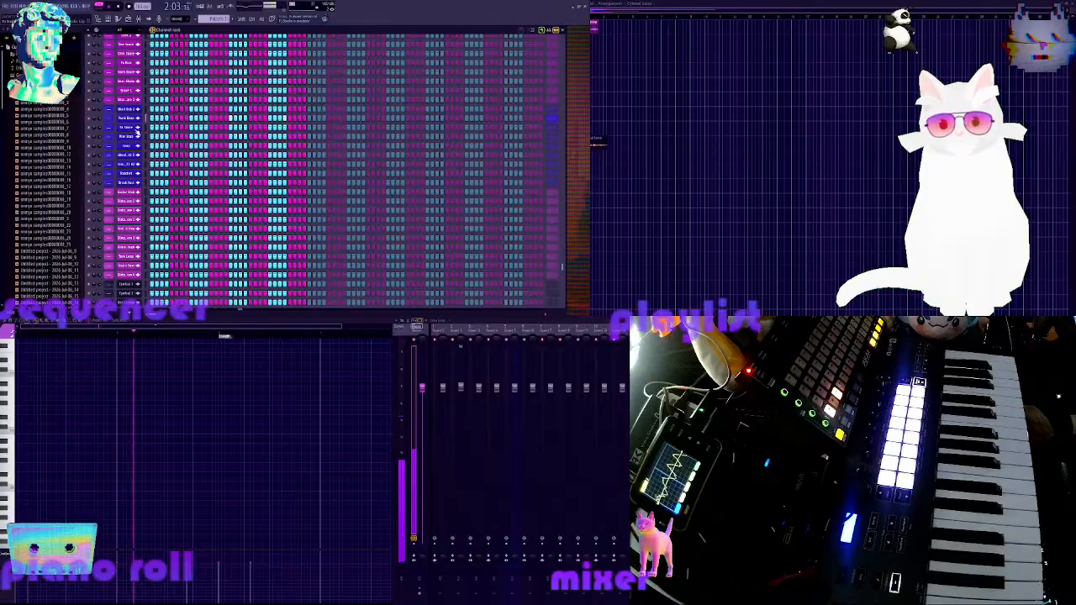
left_click(127, 118)
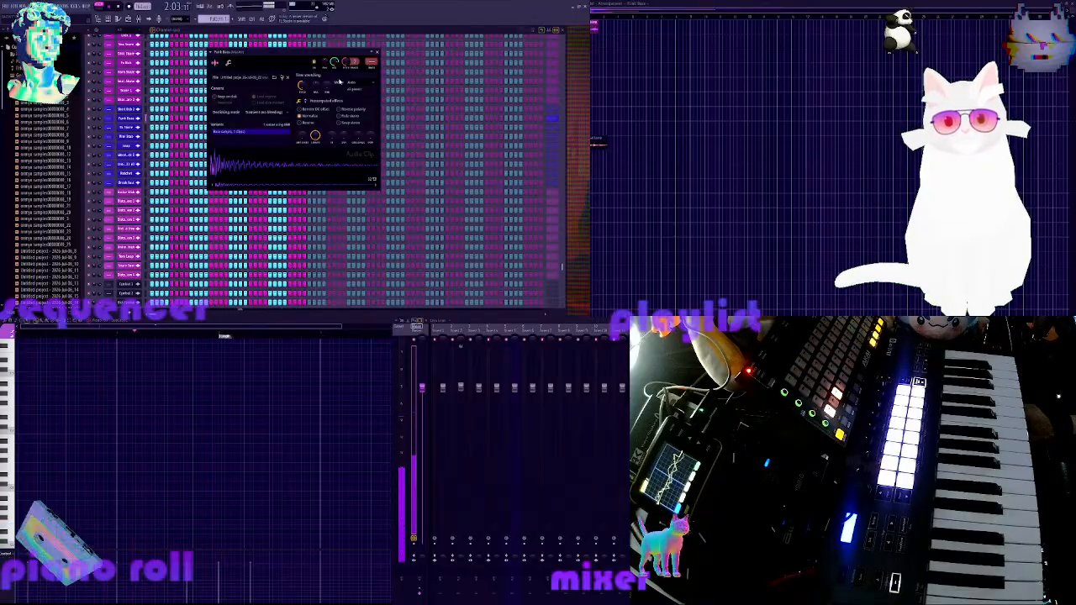
left_click(375, 53)
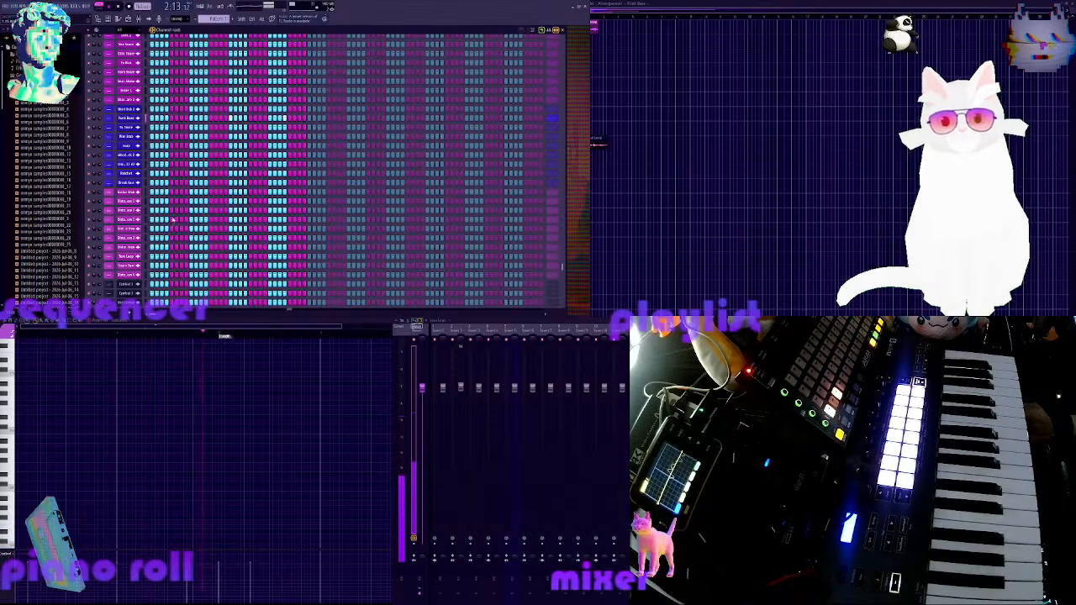
Review the cymbal channels and the synth and drum channels higher in the rack while the pattern plays
scroll(255, 259, "down", 3)
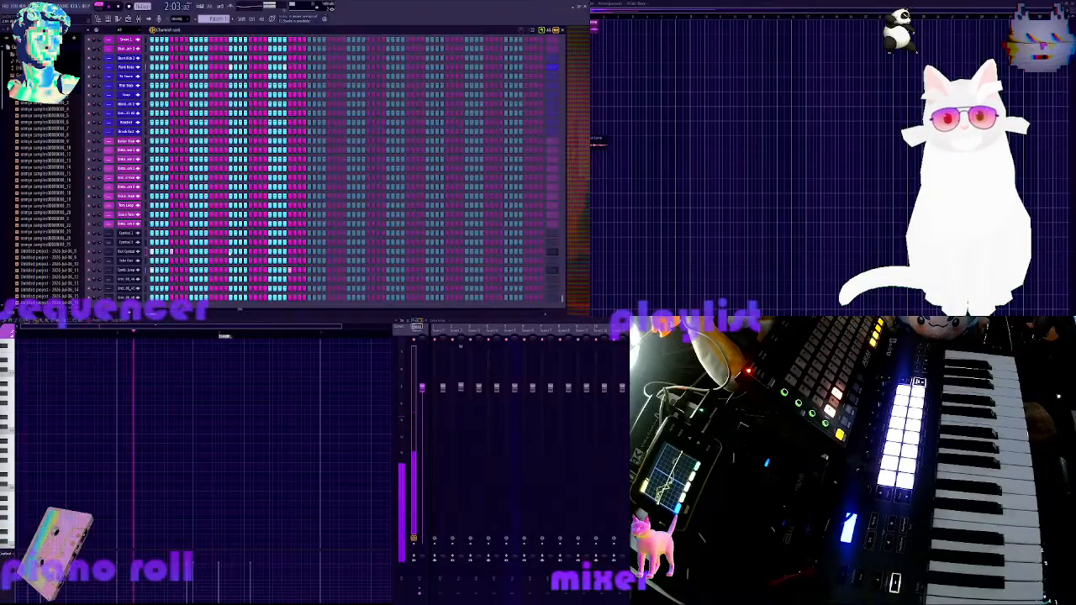
scroll(235, 244, "up", 10)
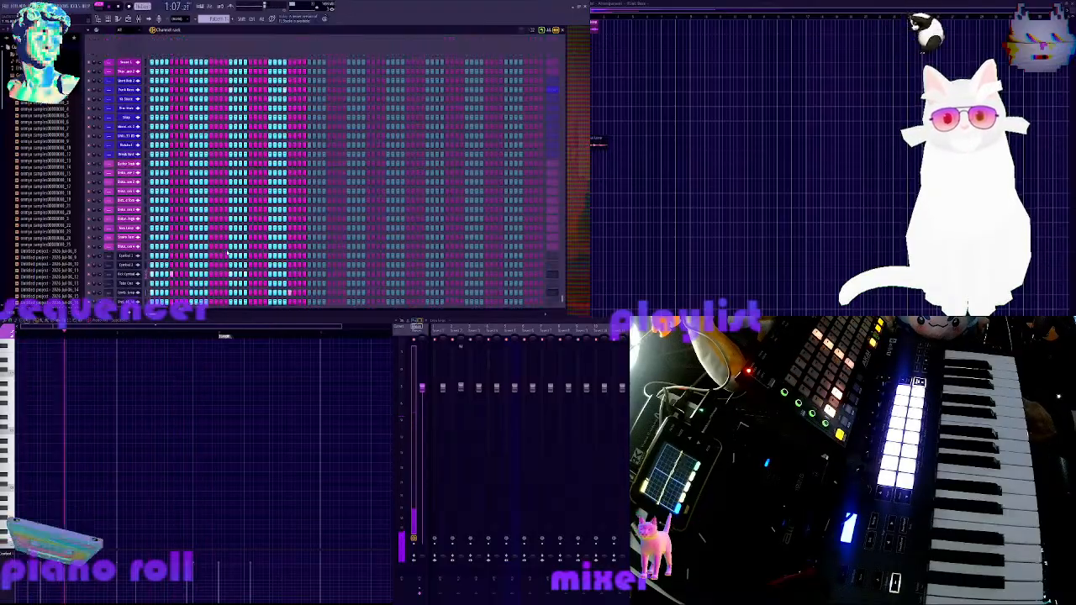
scroll(222, 233, "up", 10)
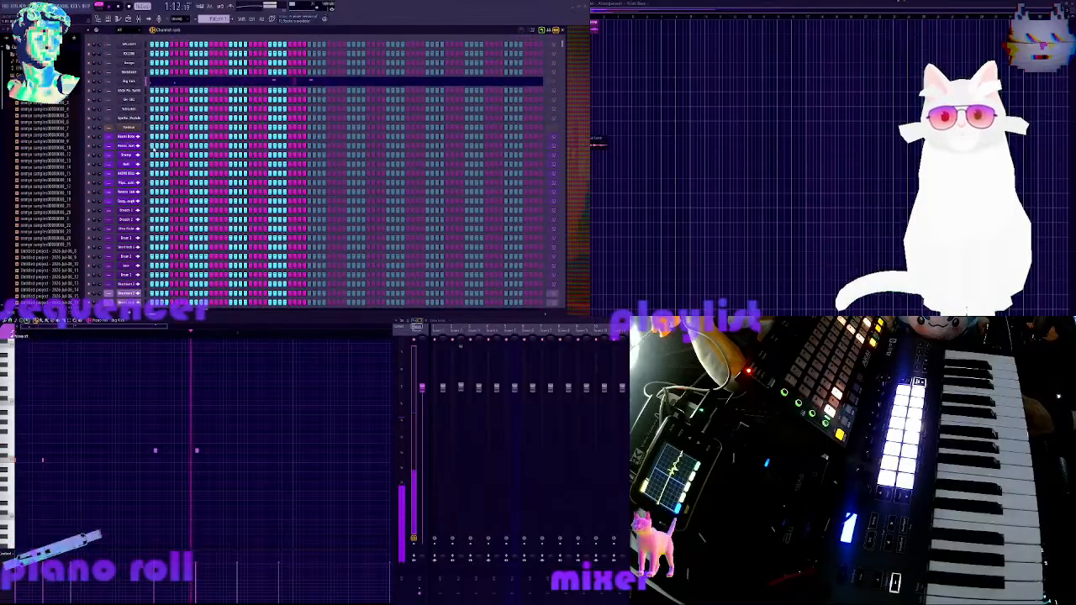
scroll(155, 157, "down", 3)
scroll(152, 185, "down", 5)
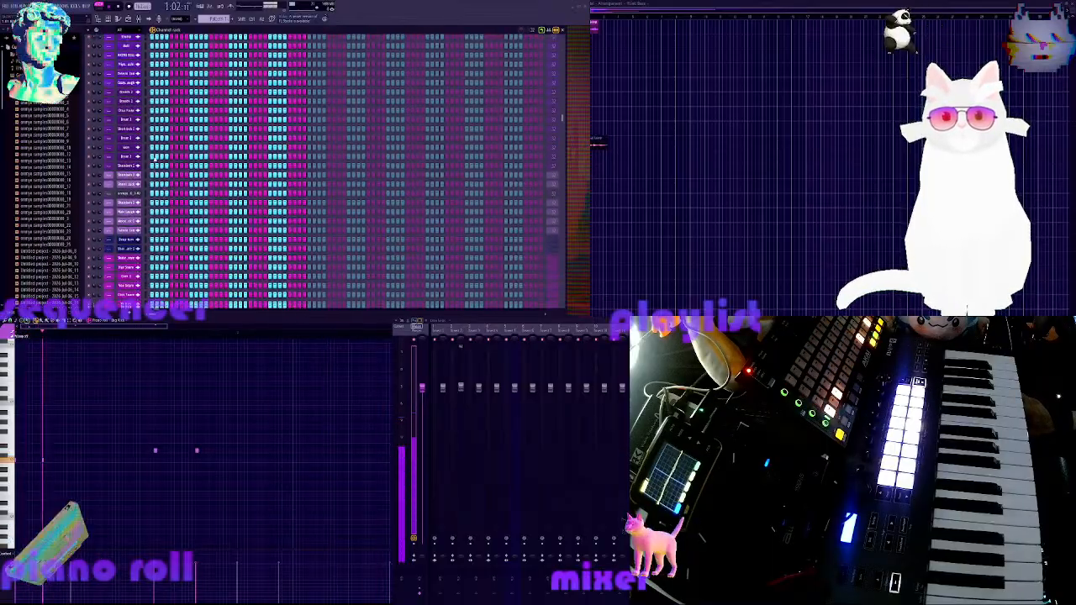
scroll(141, 238, "down", 2)
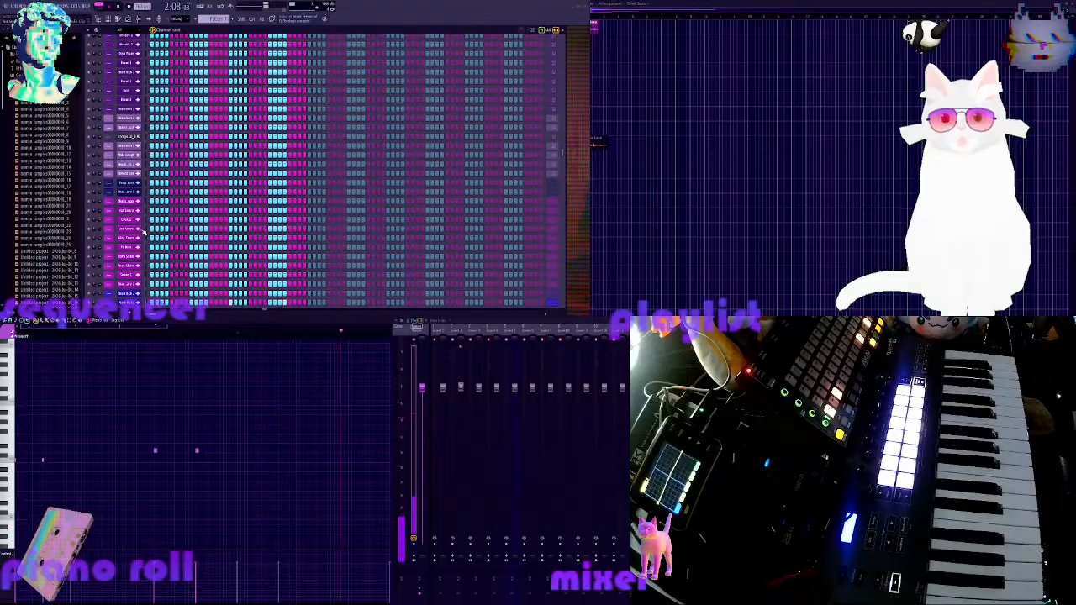
scroll(144, 234, "down", 2)
scroll(145, 234, "up", 5)
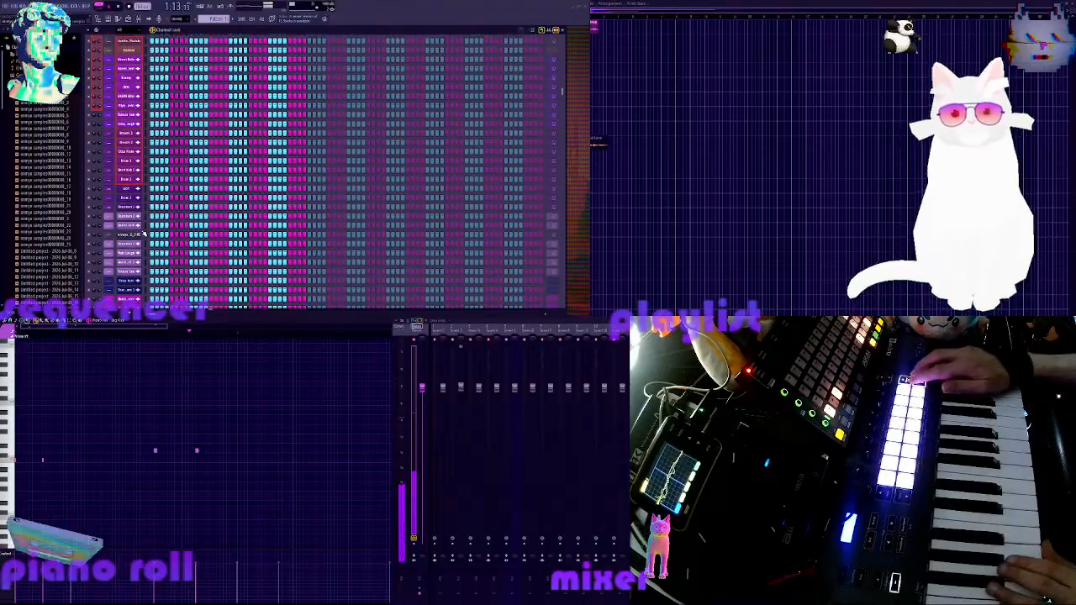
Examine the blue and magenta audio clips further down the channel rack as candidates for the playing pattern
scroll(144, 234, "down", 3)
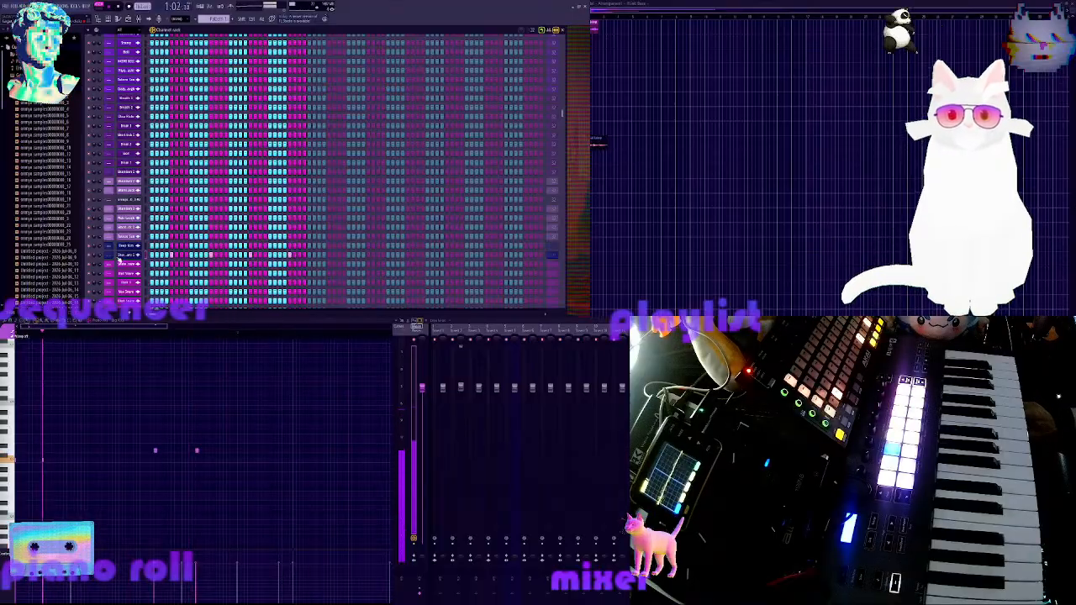
scroll(146, 84, "up", 1)
scroll(146, 84, "down", 4)
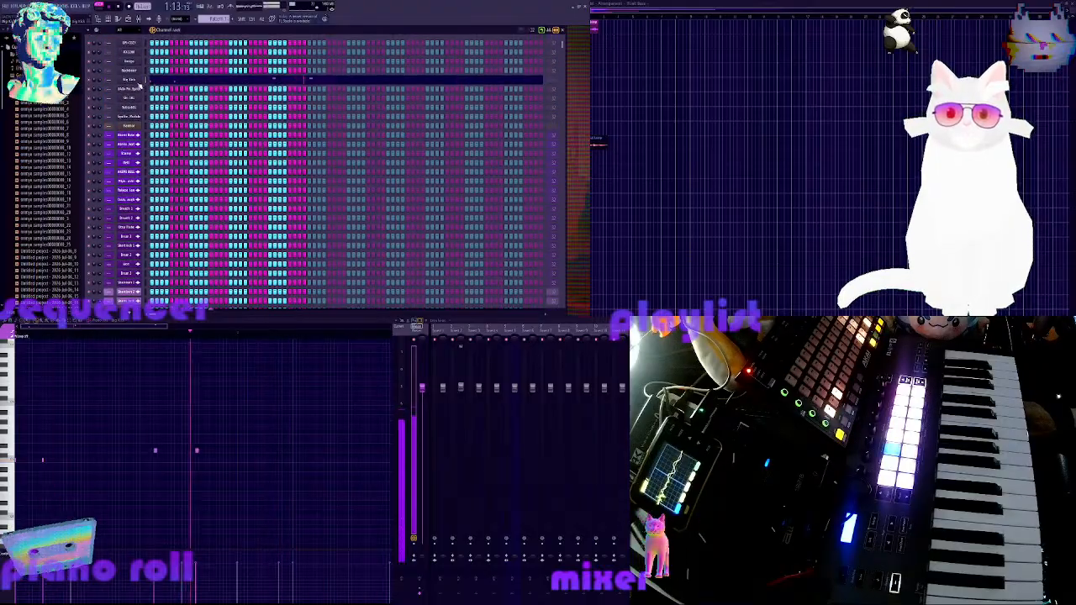
scroll(160, 110, "down", 8)
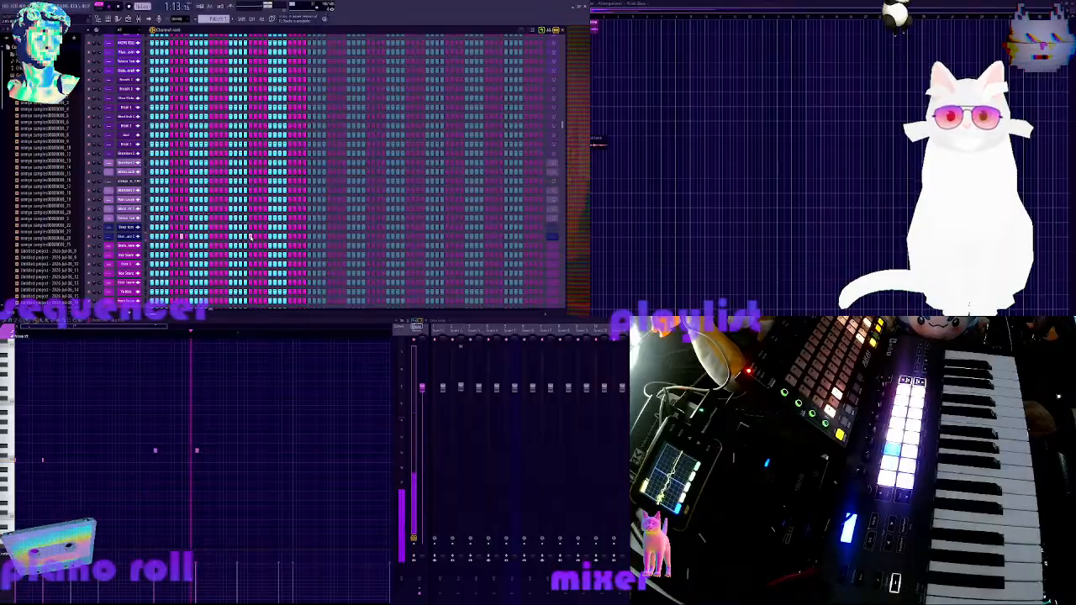
scroll(243, 243, "down", 18)
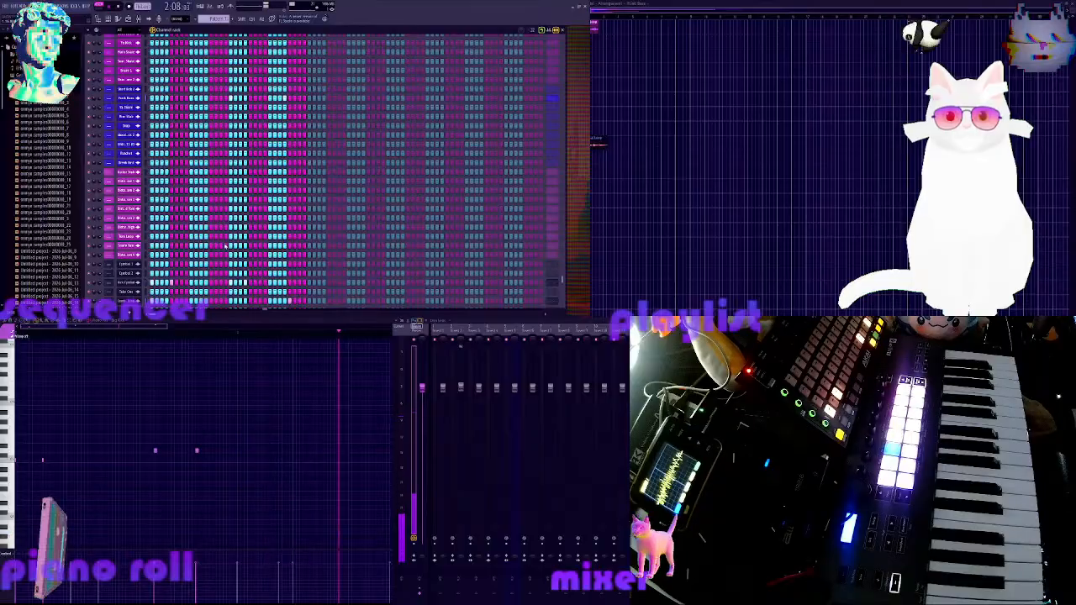
scroll(225, 245, "down", 2)
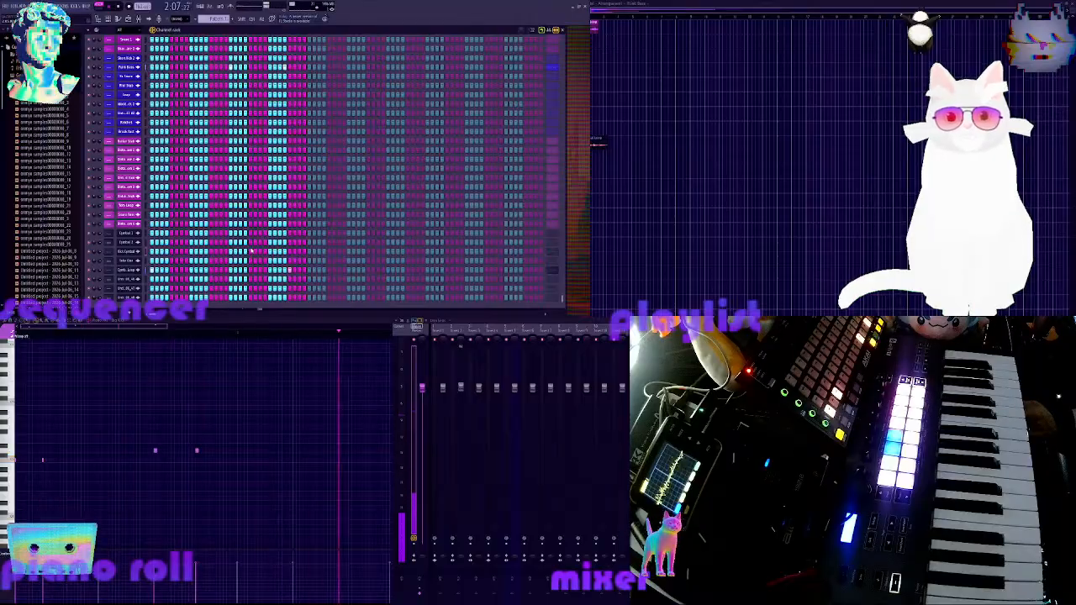
scroll(252, 248, "up", 5)
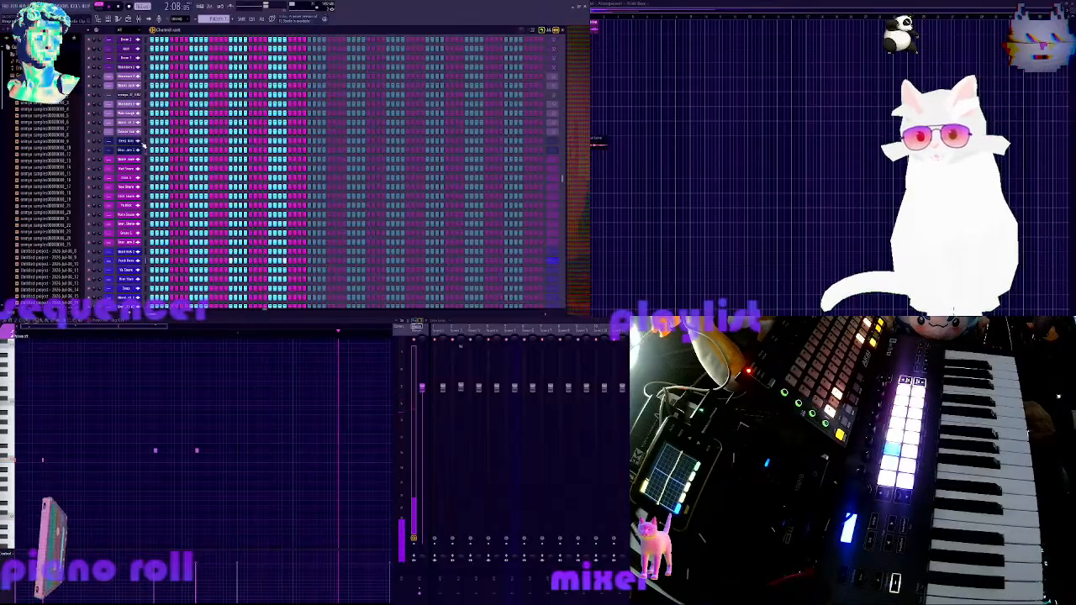
scroll(252, 231, "down", 10)
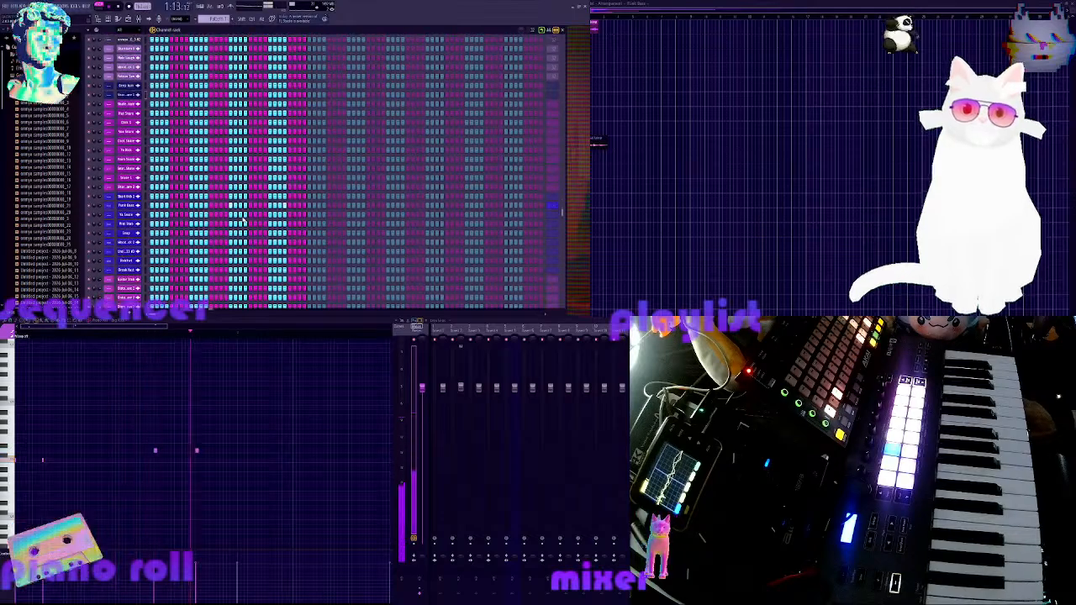
scroll(227, 223, "up", 6)
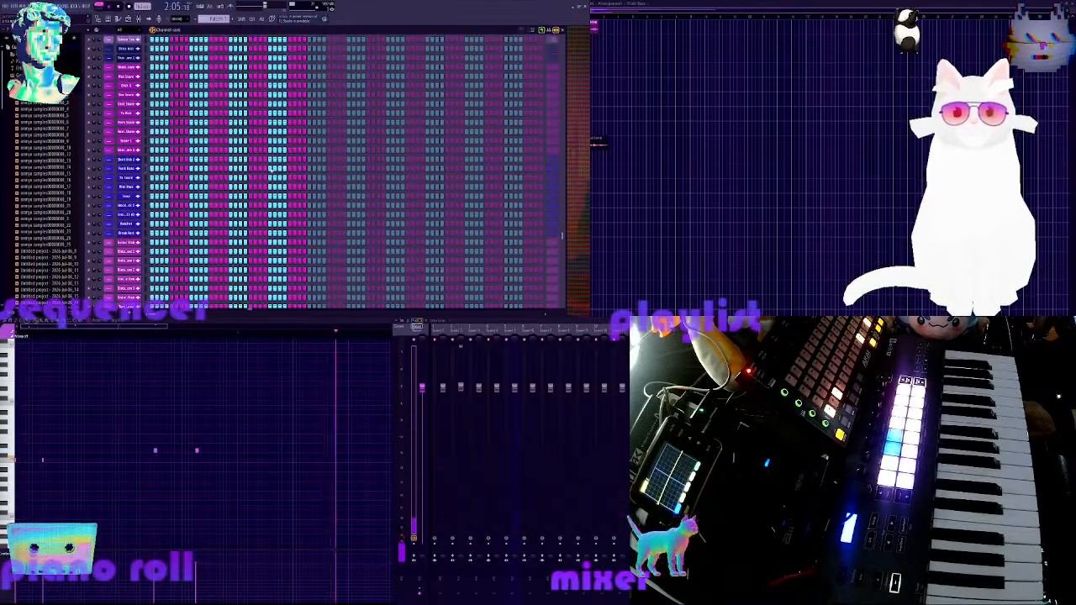
scroll(244, 173, "down", 5)
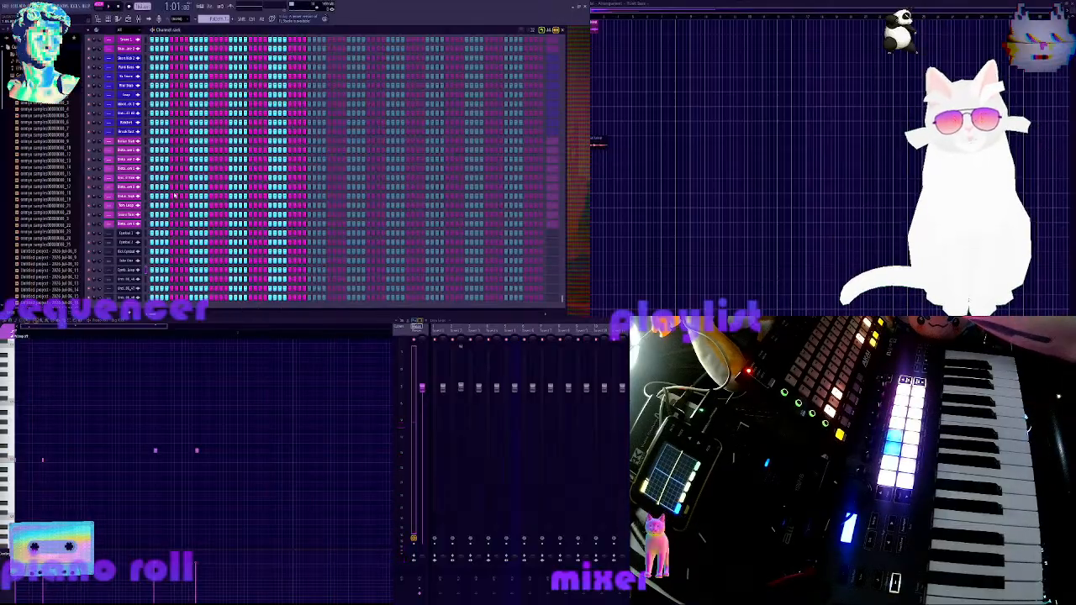
Audition the first remaining unnamed clip below Cymbal Loop, and give its channel a descriptive name
scroll(175, 195, "up", 15)
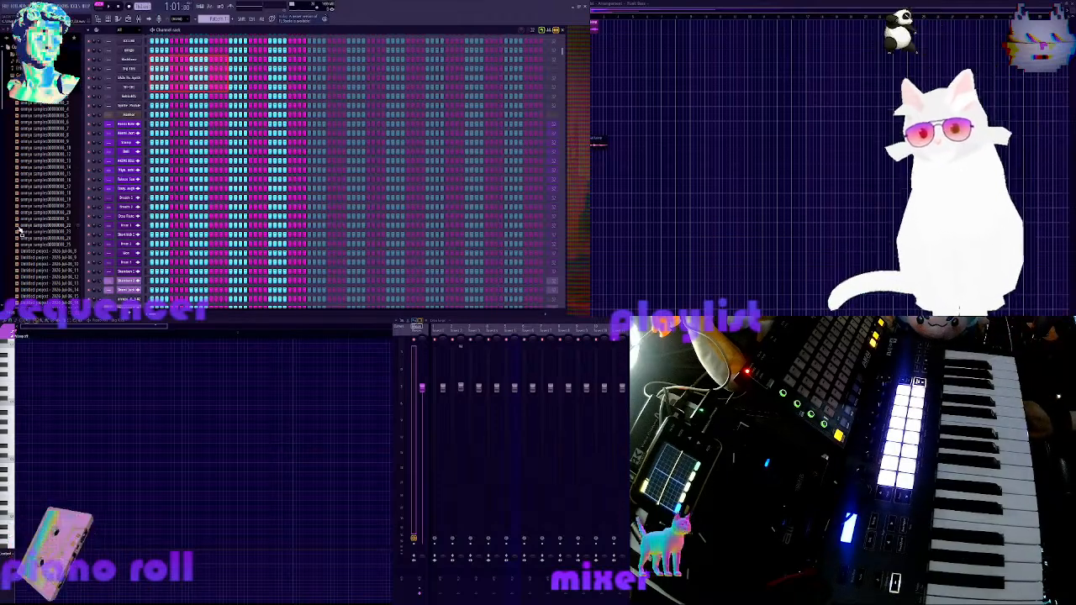
scroll(320, 233, "down", 6)
scroll(336, 218, "down", 5)
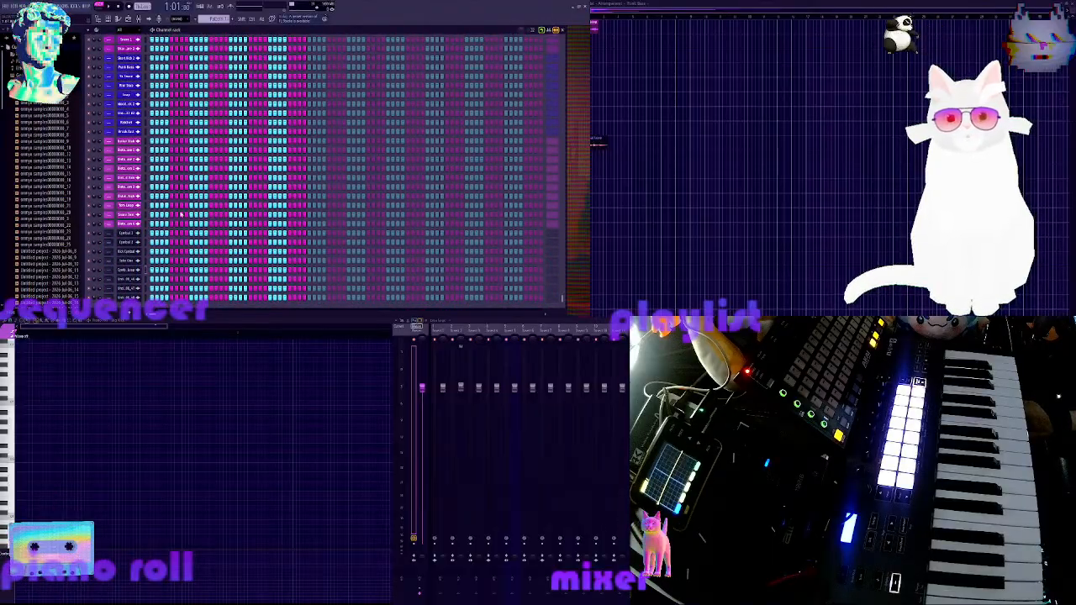
left_click(129, 279)
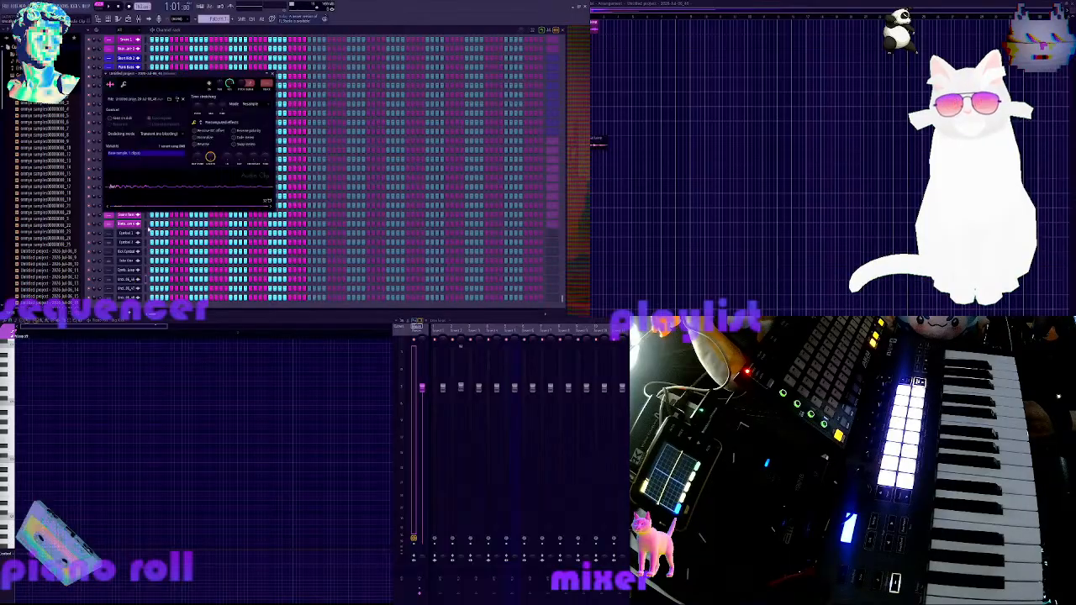
left_click(155, 202)
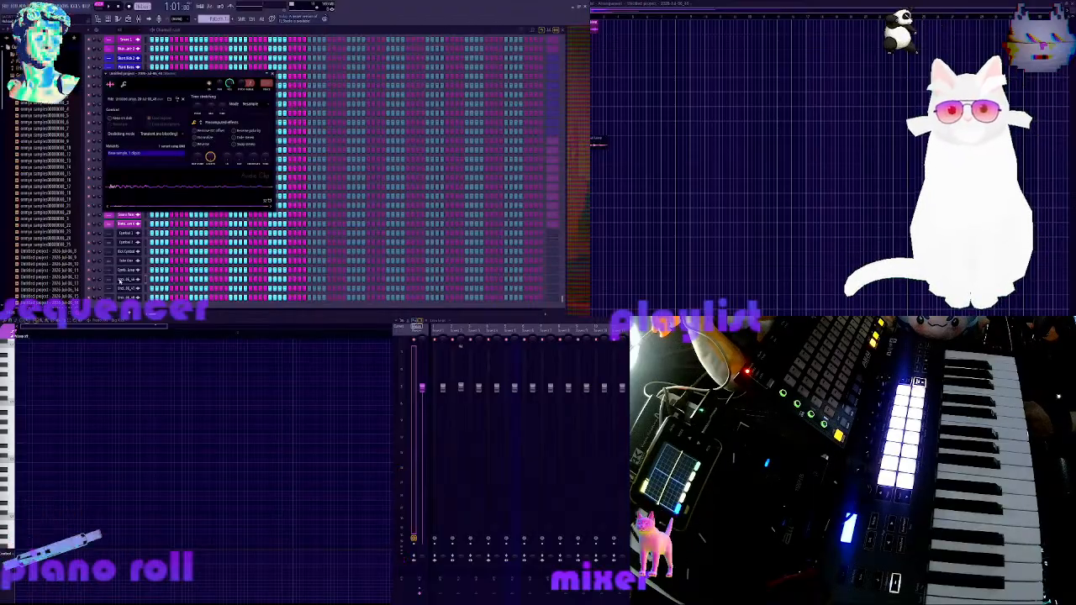
left_click(126, 280)
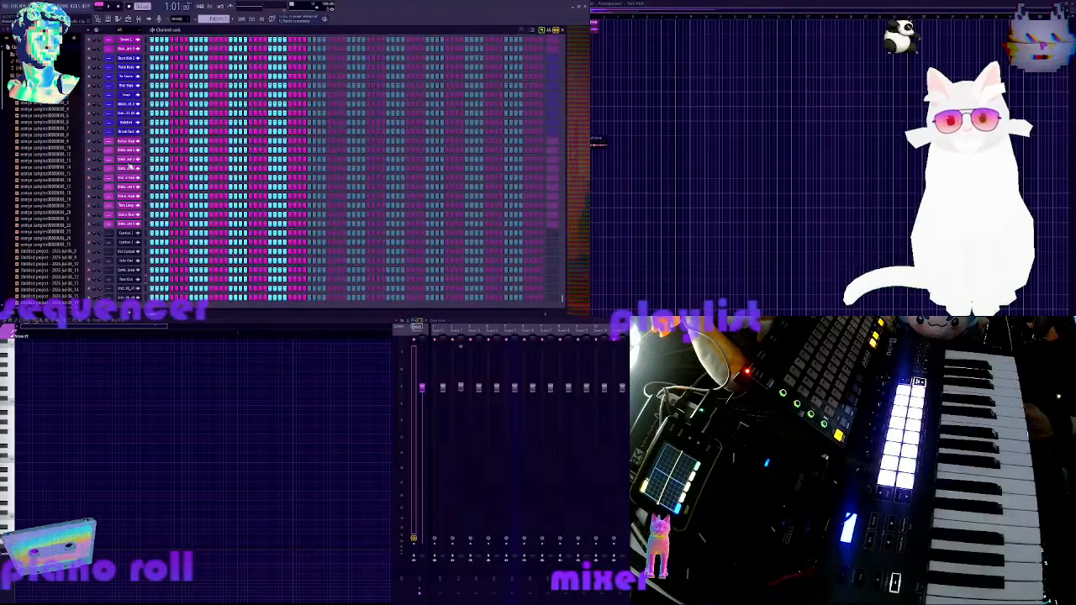
Open the next unnamed clip's channel settings, normalize its sample, and audition it repeatedly
left_click(132, 278)
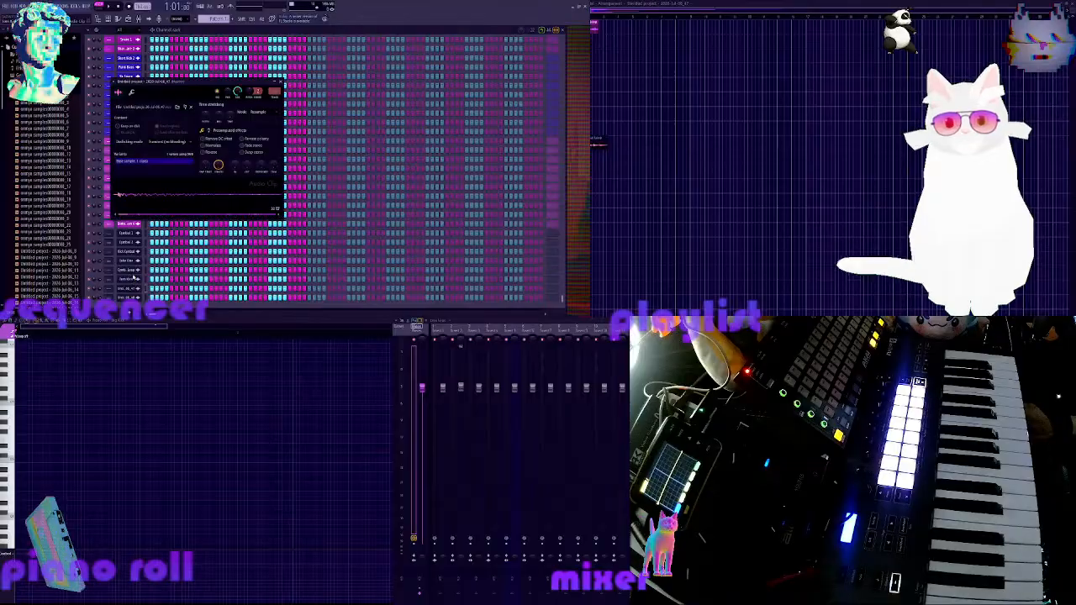
left_click(212, 147)
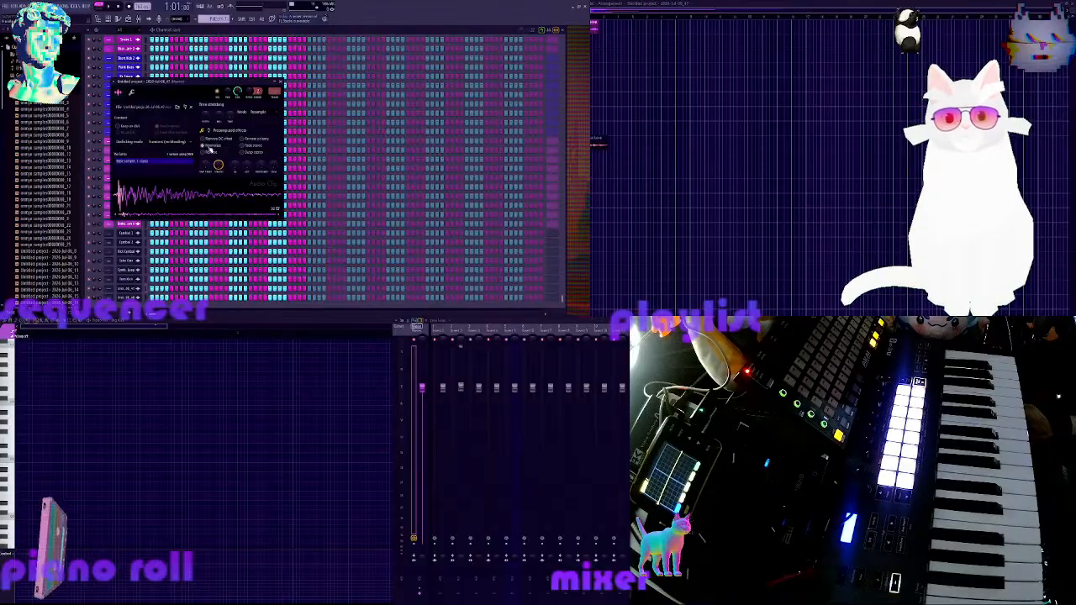
left_click(148, 208)
left_click(148, 208)
left_click(148, 210)
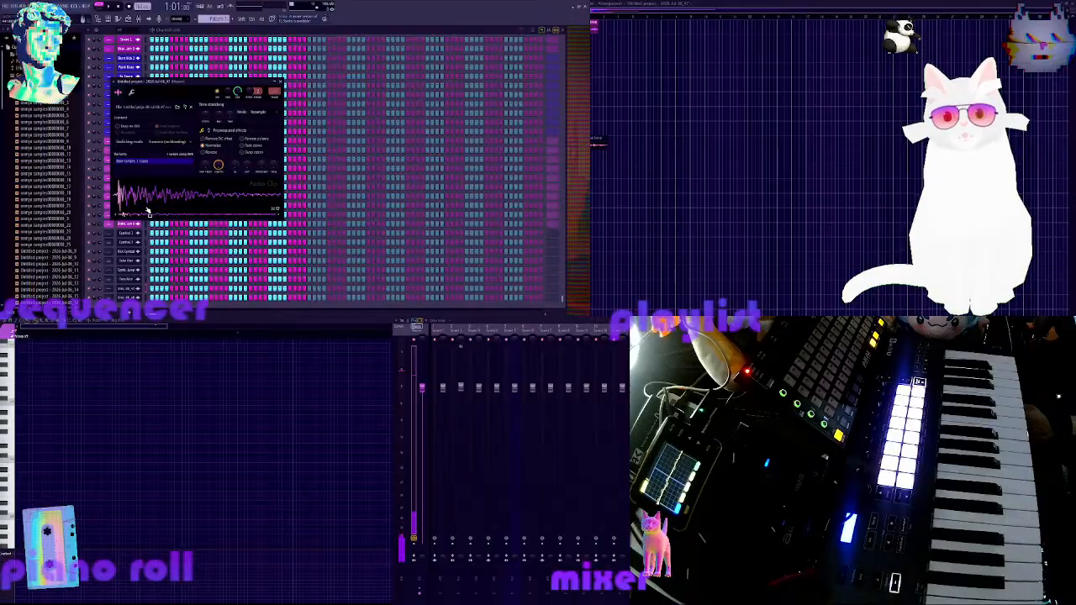
left_click(148, 210)
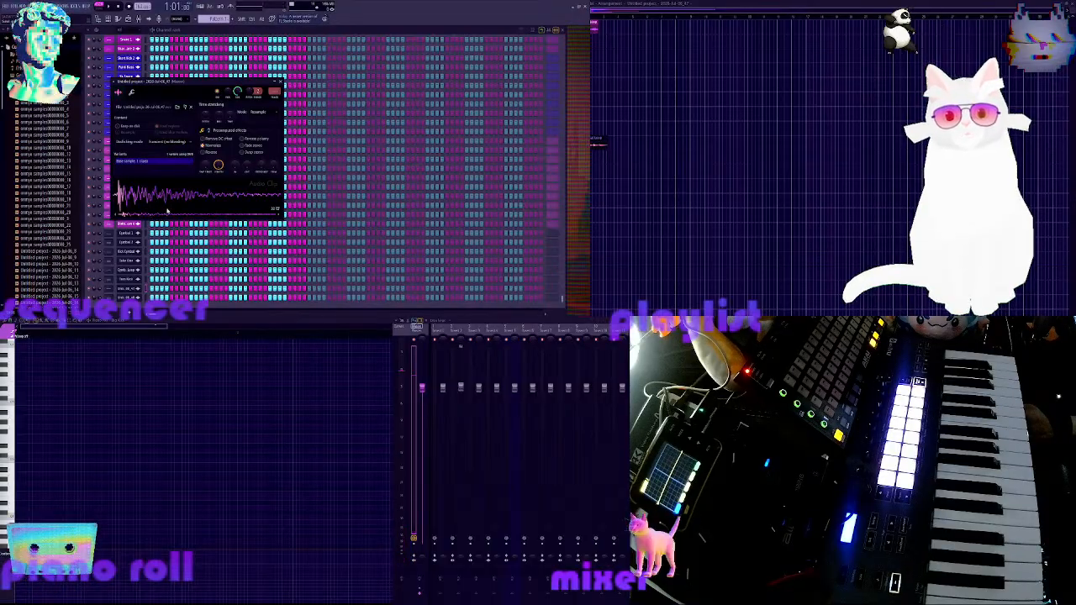
Audition the normalized clip, the unnamed magenta clip and the last named clip for comparison, and give the magenta clip a descriptive name
left_click(144, 197)
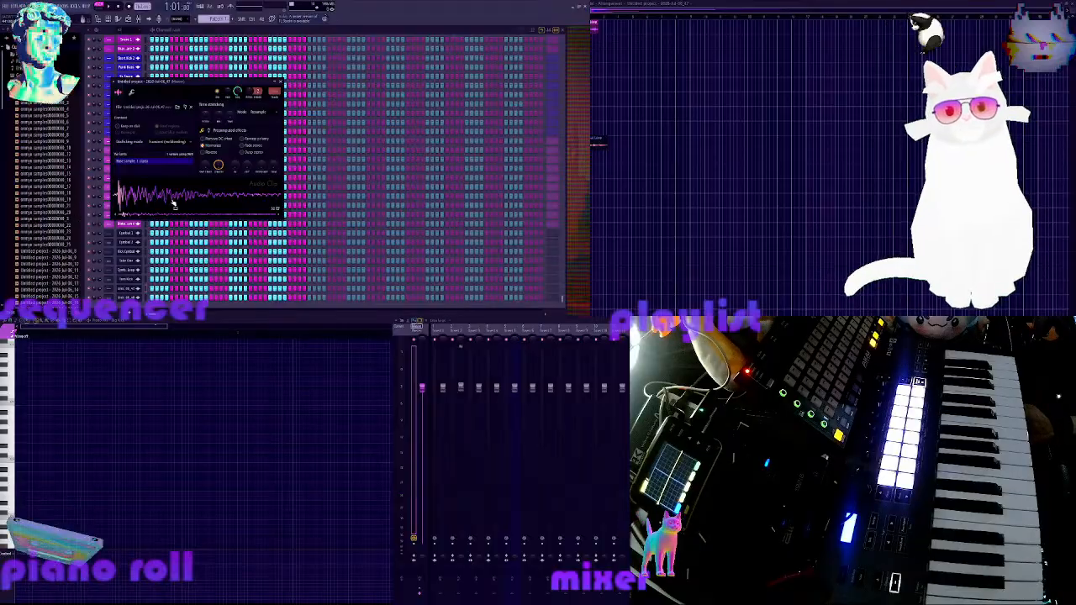
left_click_drag(174, 204, 170, 206)
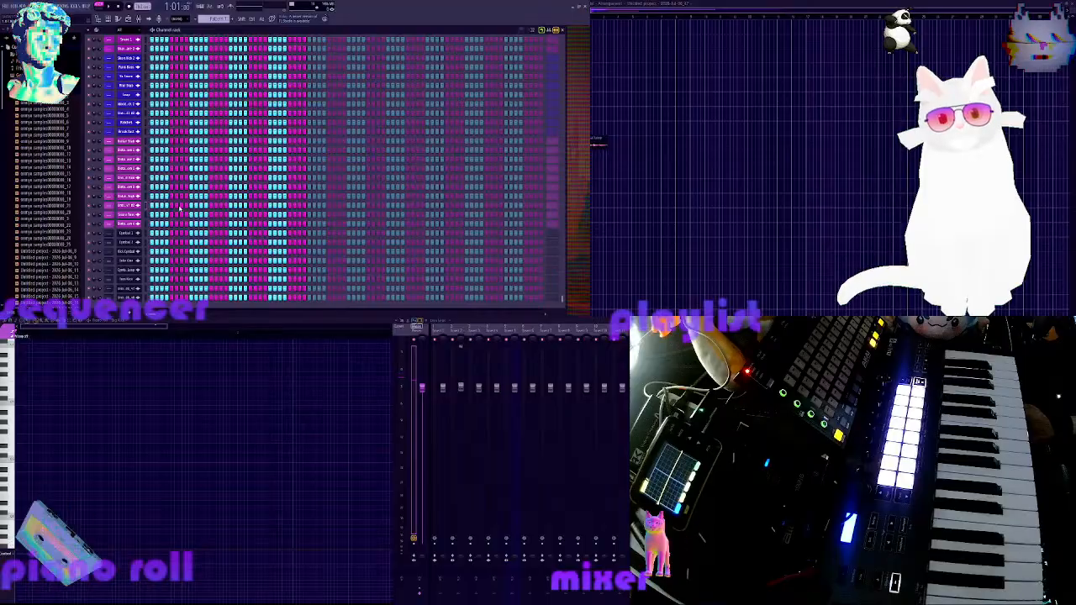
left_click(126, 206)
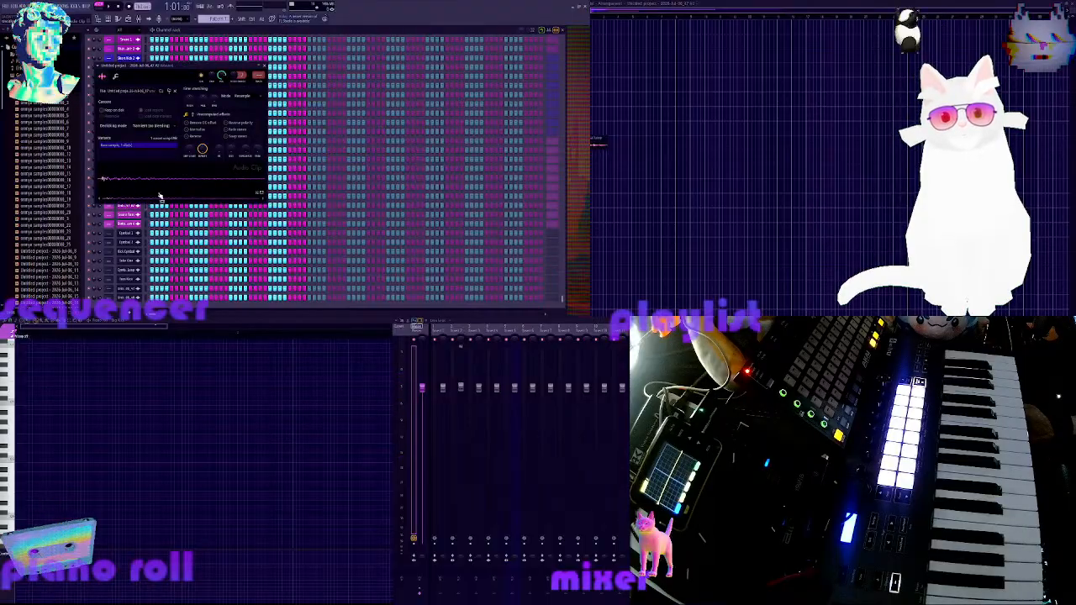
left_click(173, 182)
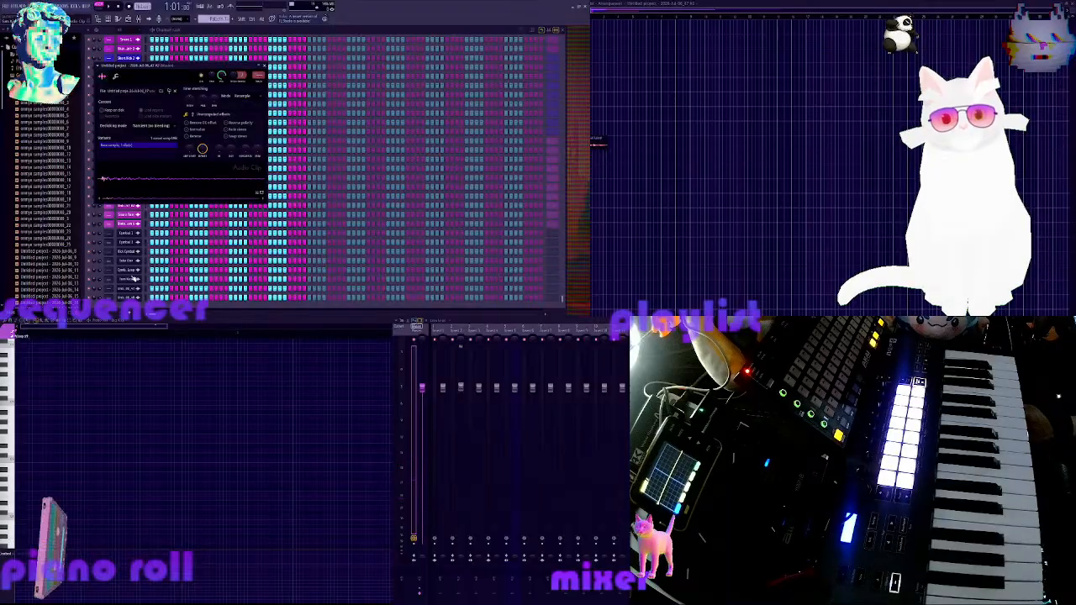
left_click(131, 279)
left_click(185, 187)
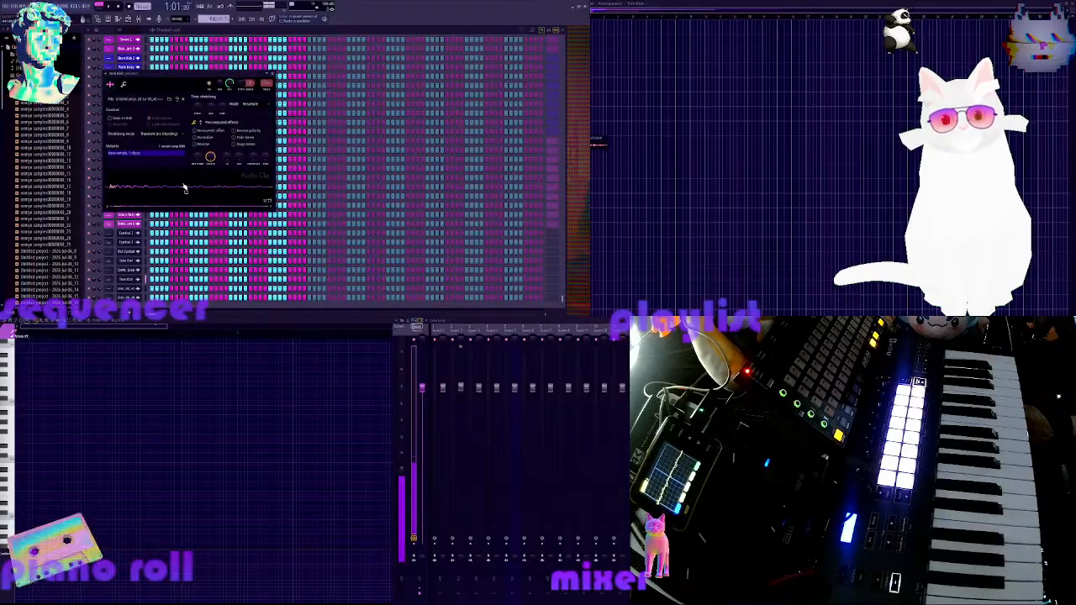
left_click(270, 82)
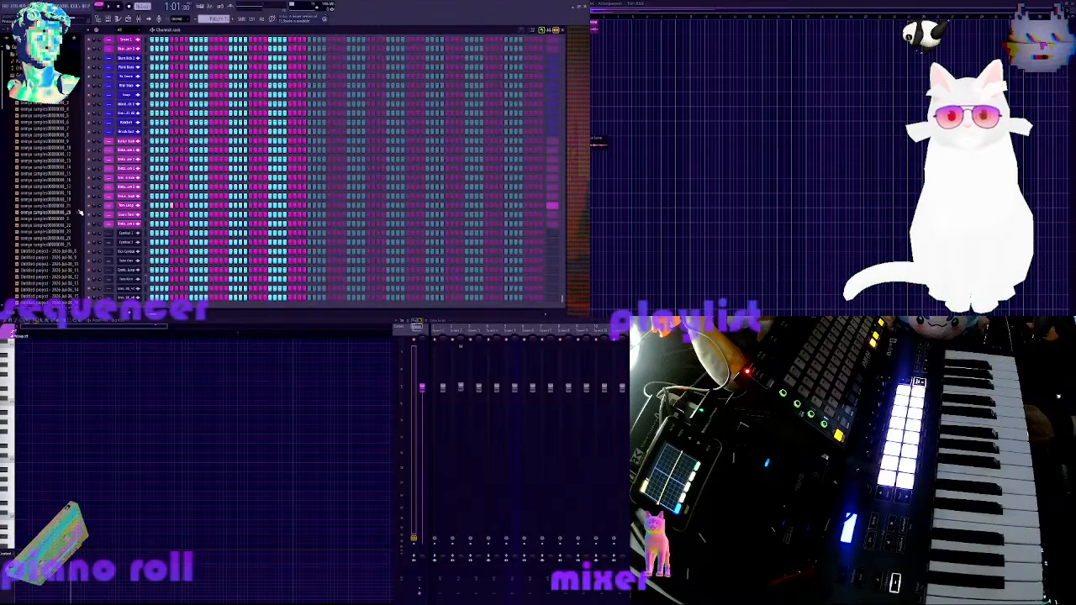
Audition the normalized clip and the last unnamed clip at the end of the rack, and give both channels descriptive names
left_click(132, 289)
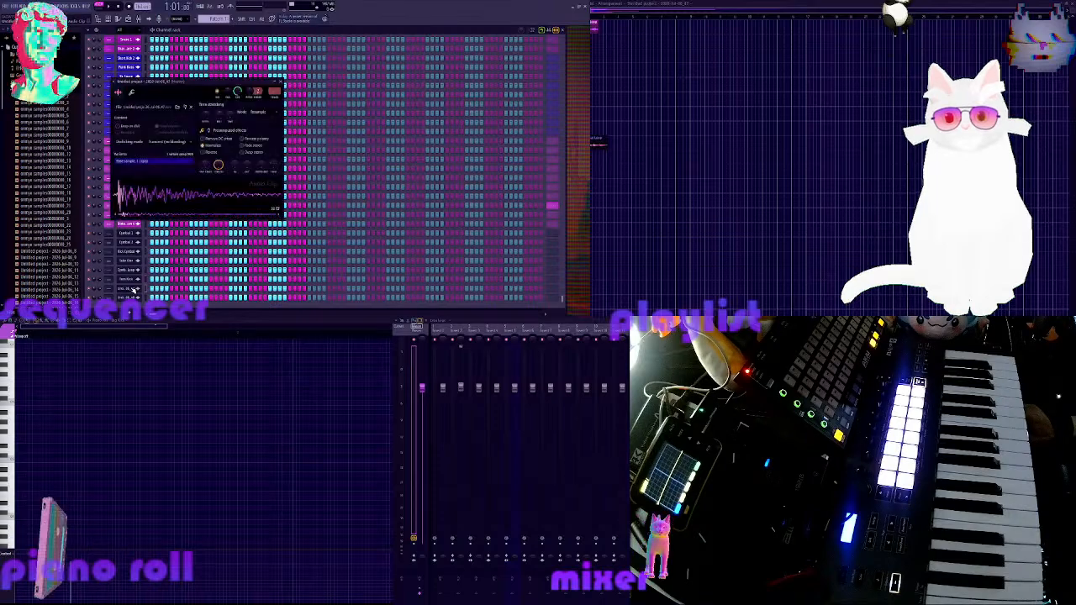
left_click(161, 194)
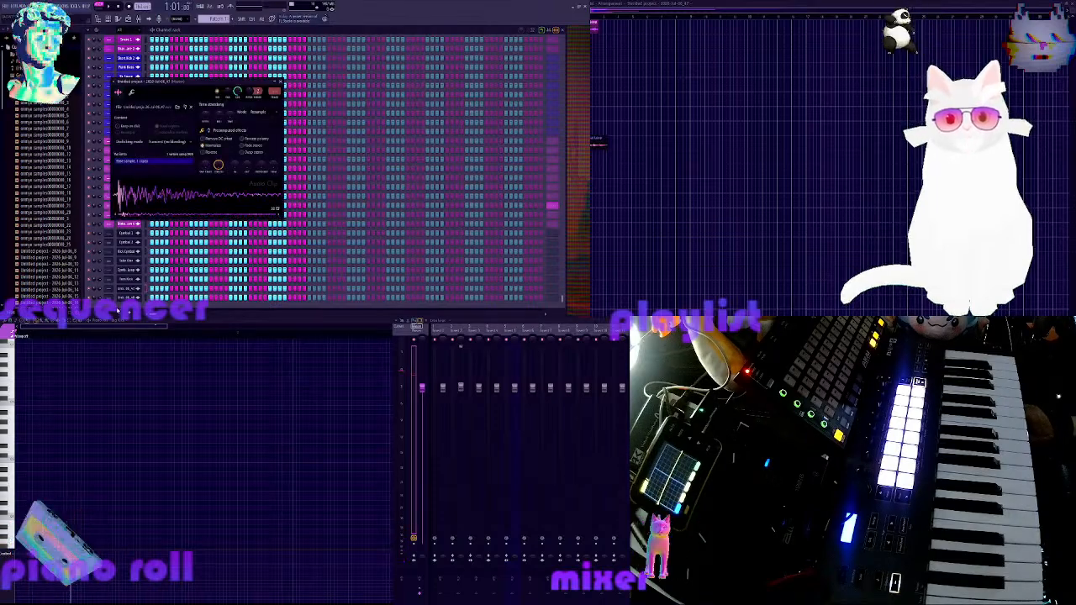
left_click(126, 290)
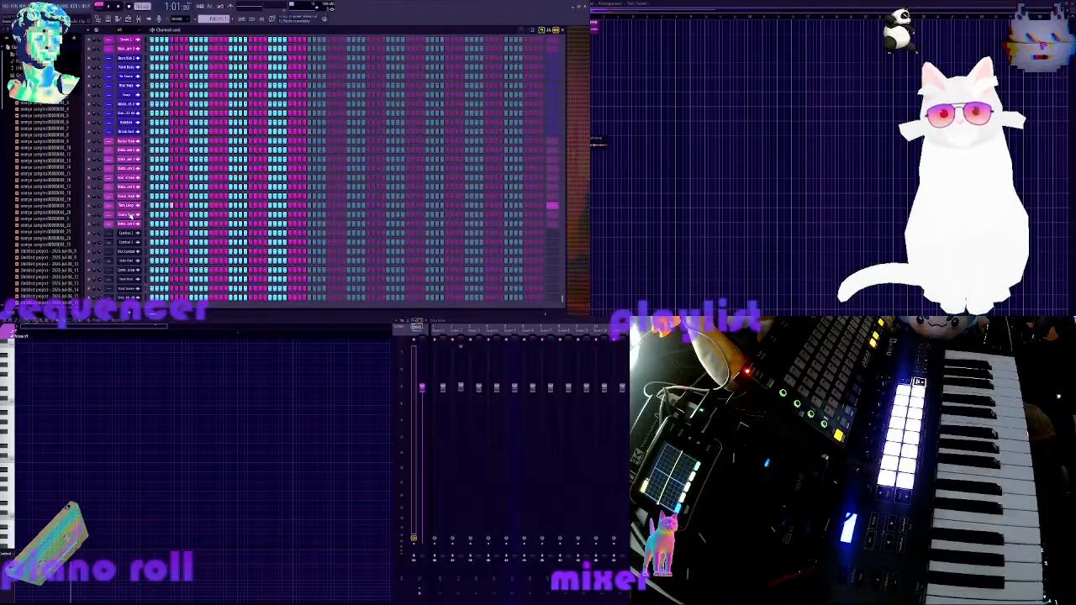
left_click(134, 298)
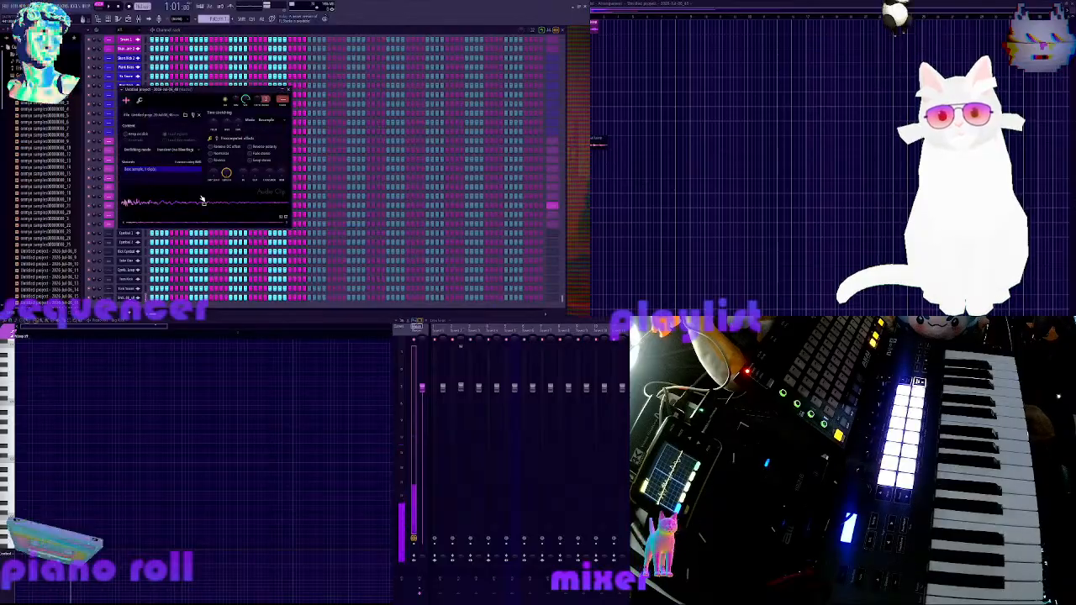
left_click(130, 301)
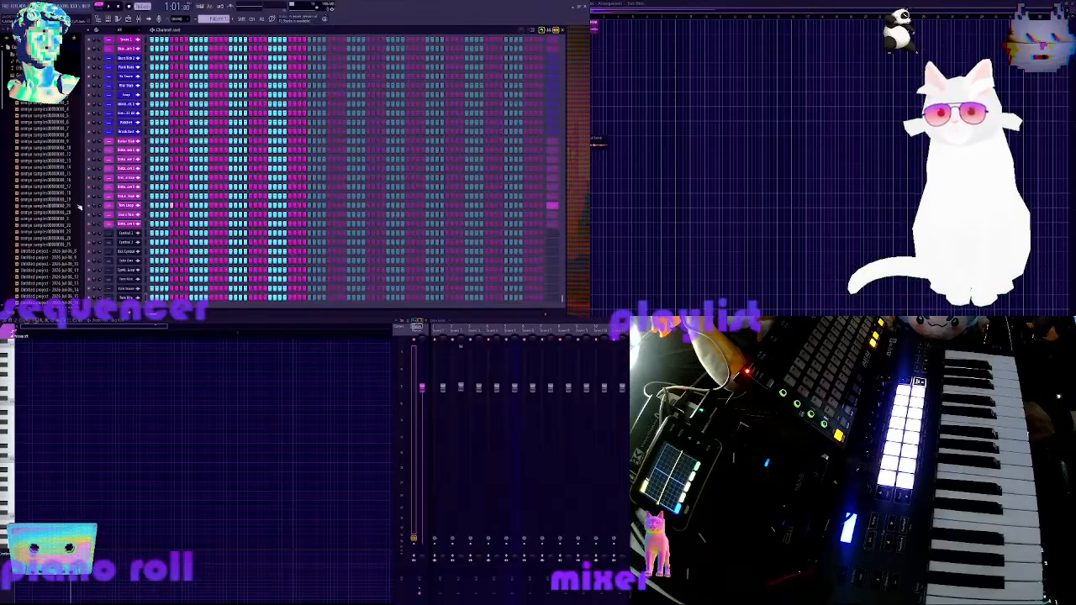
Filter the channel rack to the Audio group and go to its first channel
scroll(138, 216, "up", 1)
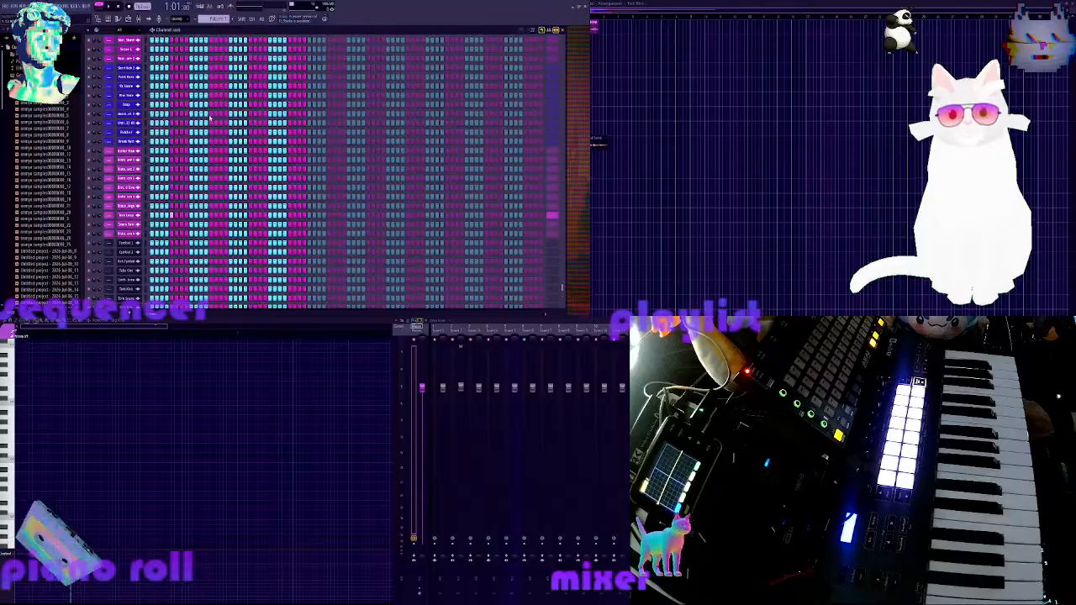
scroll(210, 118, "up", 5)
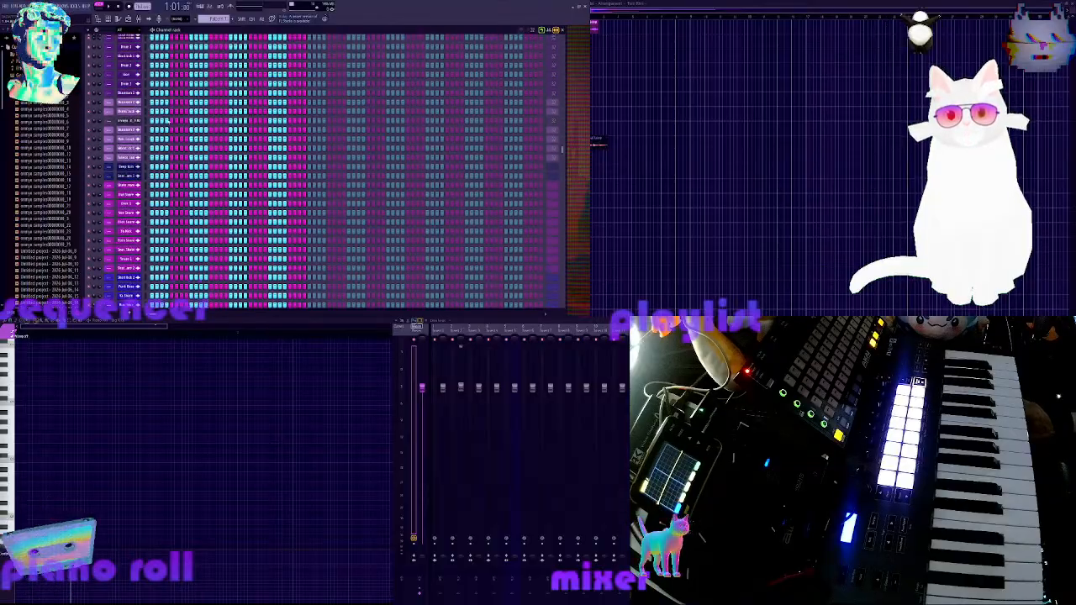
scroll(167, 121, "up", 4)
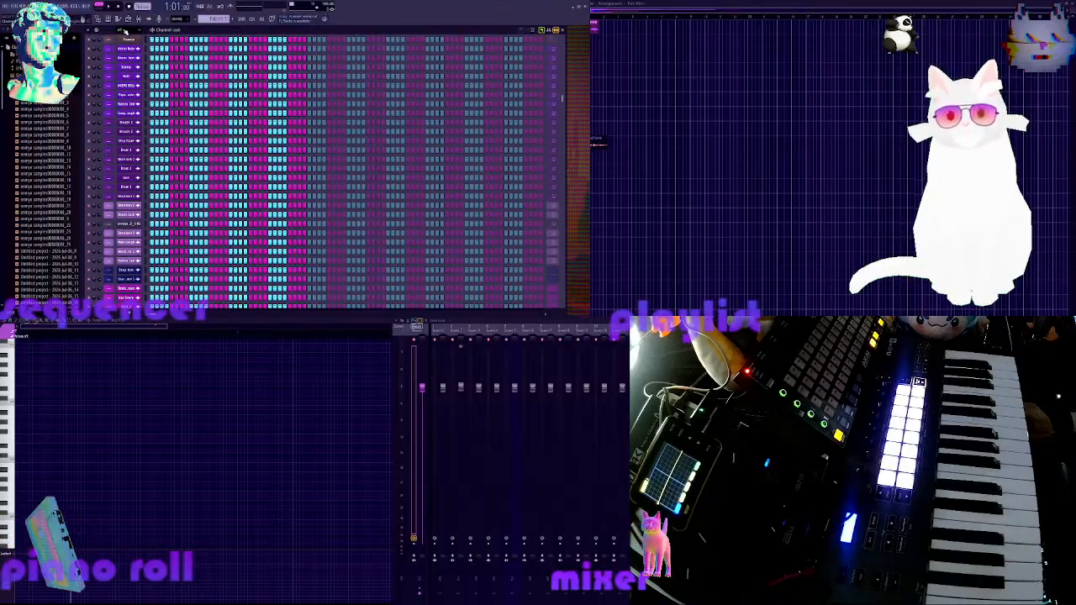
scroll(137, 64, "up", 3)
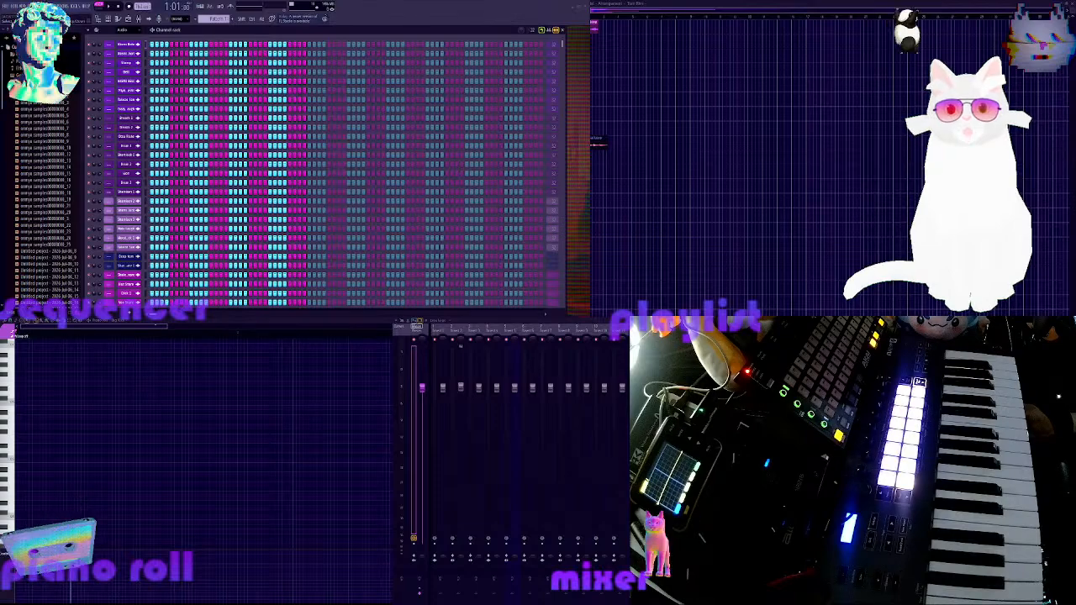
Route the purple and pale audio channels and the first navy one, in rack order, to individual mixer tracks 1 to 24
key("ctrl+l")
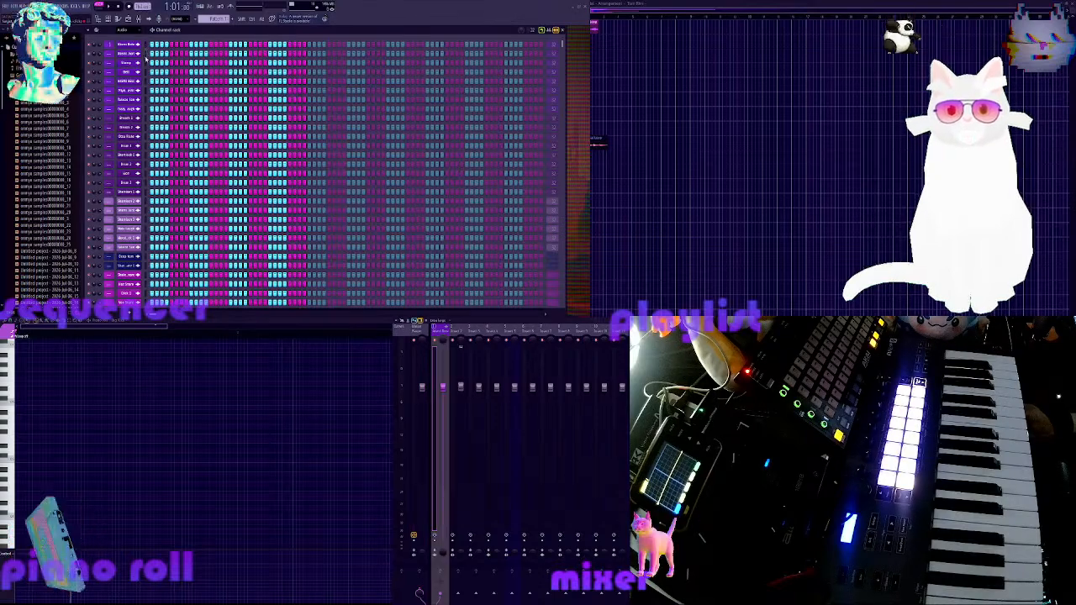
key("ctrl+l")
key("ctrl+l")
key("ctrl+l")
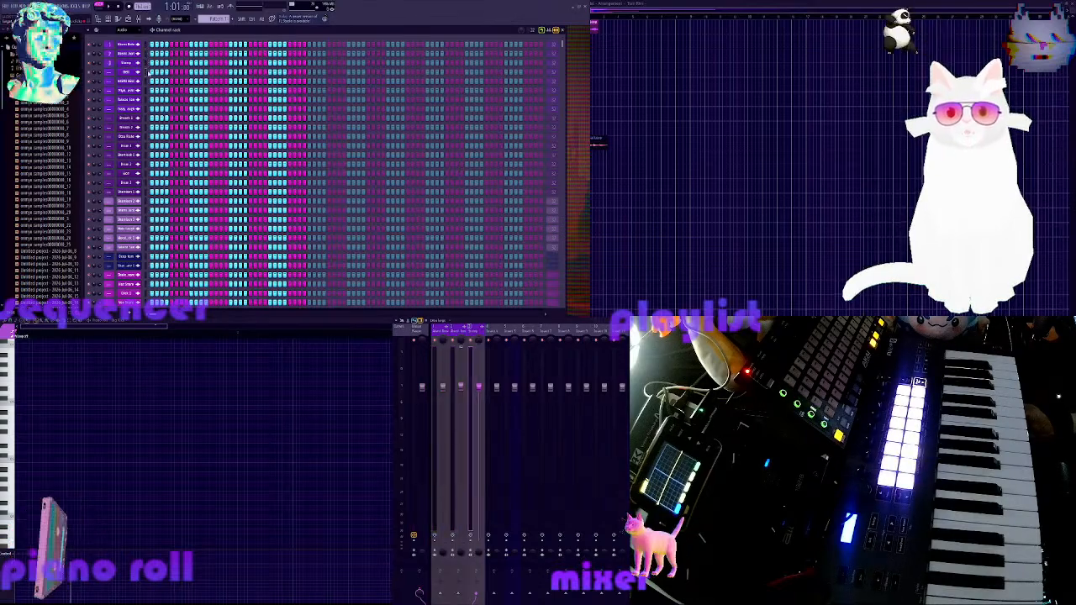
key("ctrl+l")
key("ctrl+l")
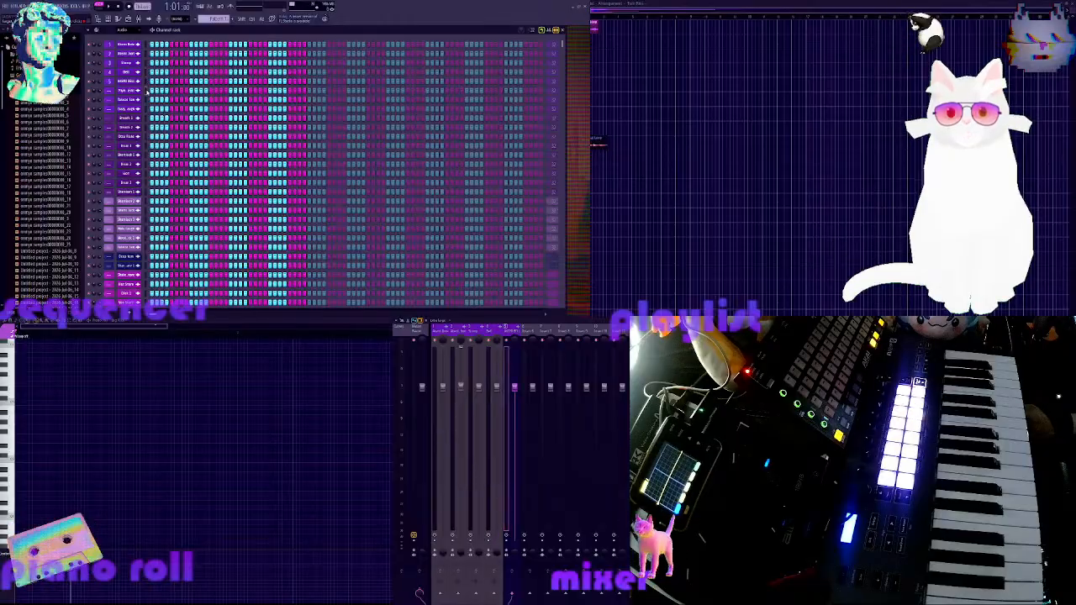
key("ctrl+l")
key("ctrl+l")
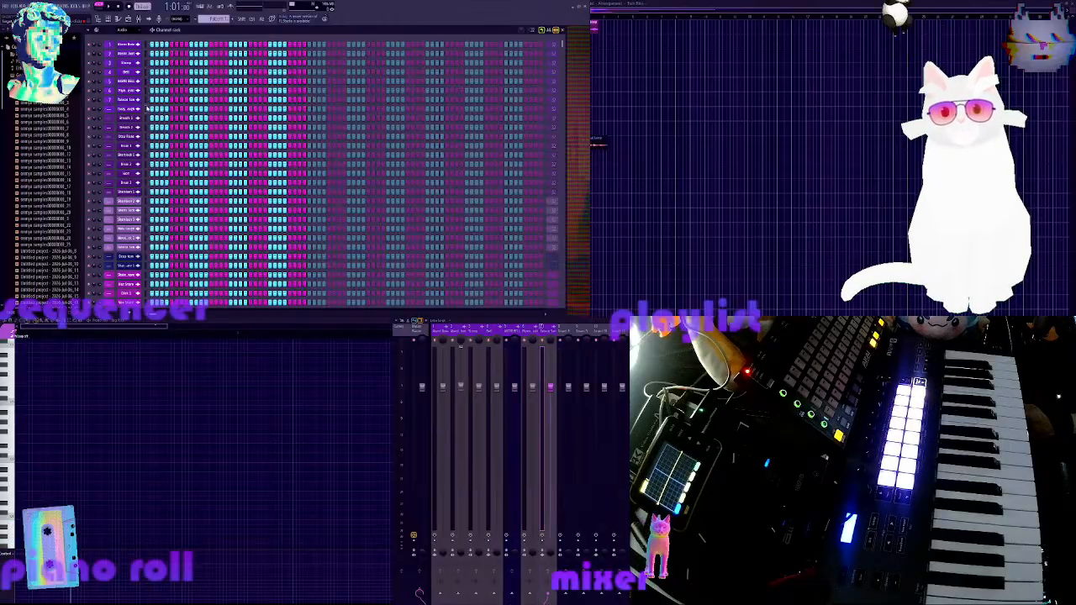
key("ctrl+l")
key("ctrl+l")
key("ctrl+l")
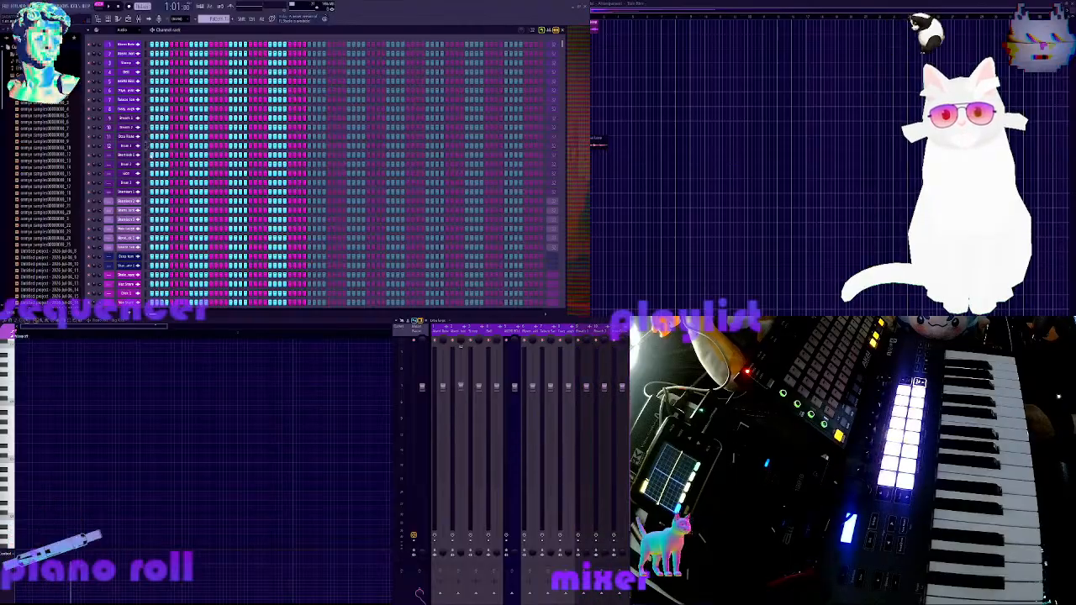
key("ctrl+l")
key("ctrl+l")
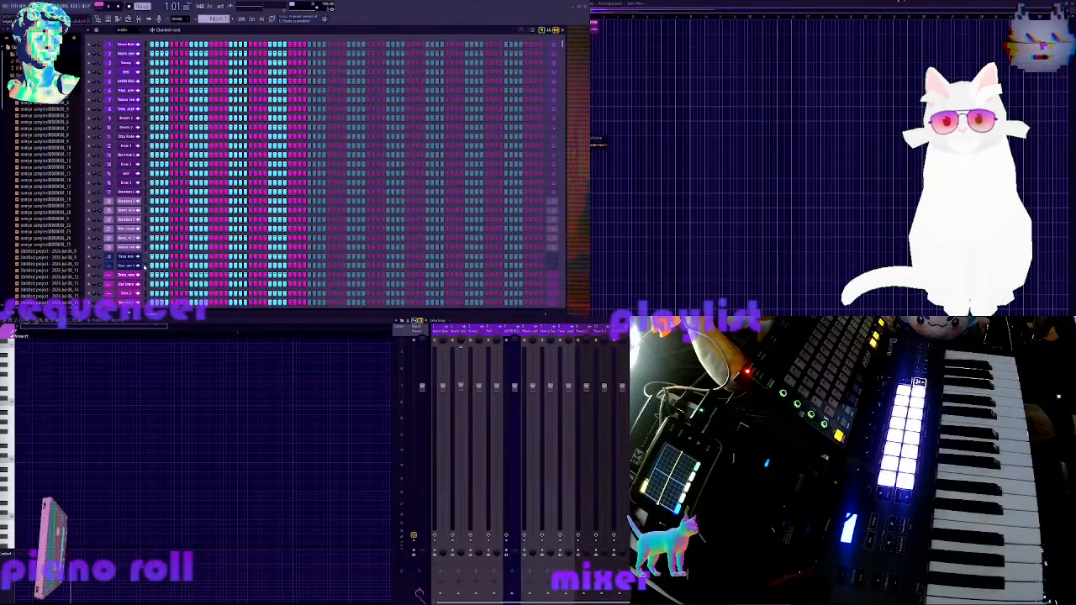
Route the second navy channel and the first four magenta channels to mixer tracks 25 to 29
left_click(147, 266)
key("ctrl+l")
left_click(147, 274)
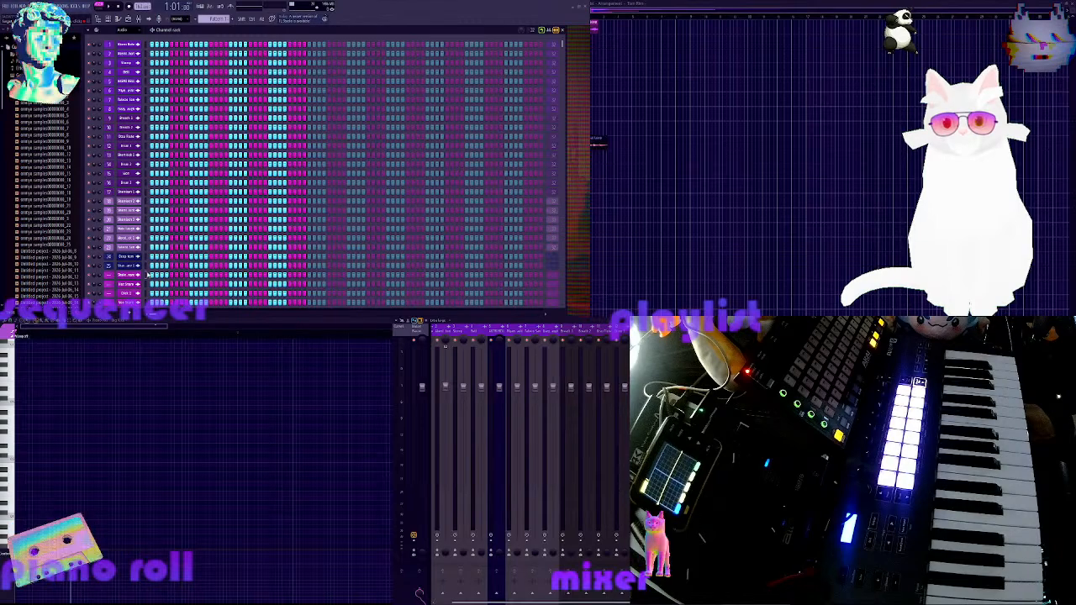
scroll(147, 275, "down", 4)
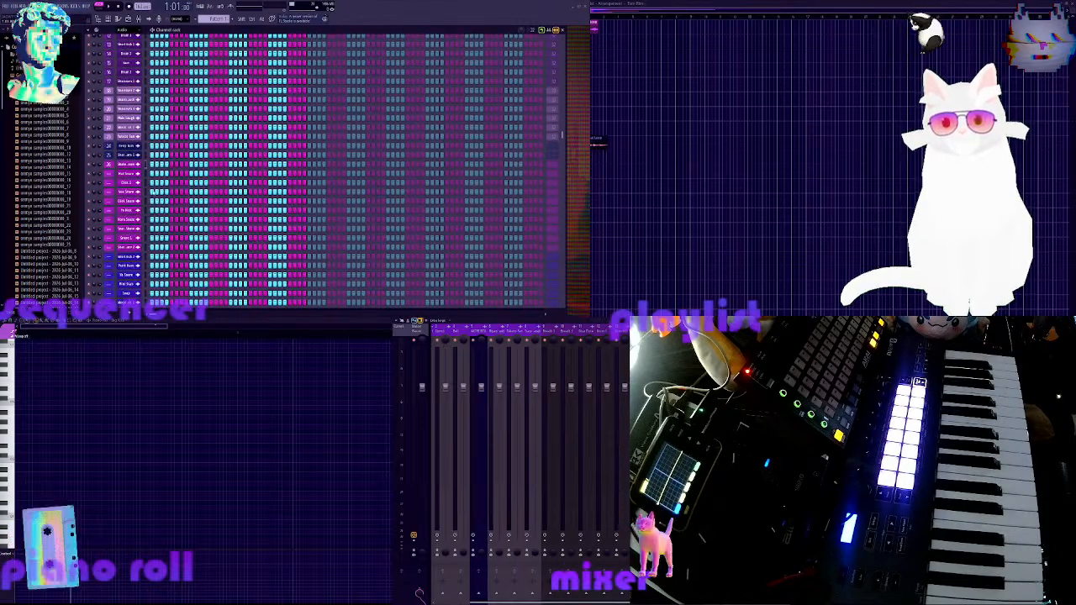
left_click(147, 173)
key("ctrl+l")
left_click(147, 183)
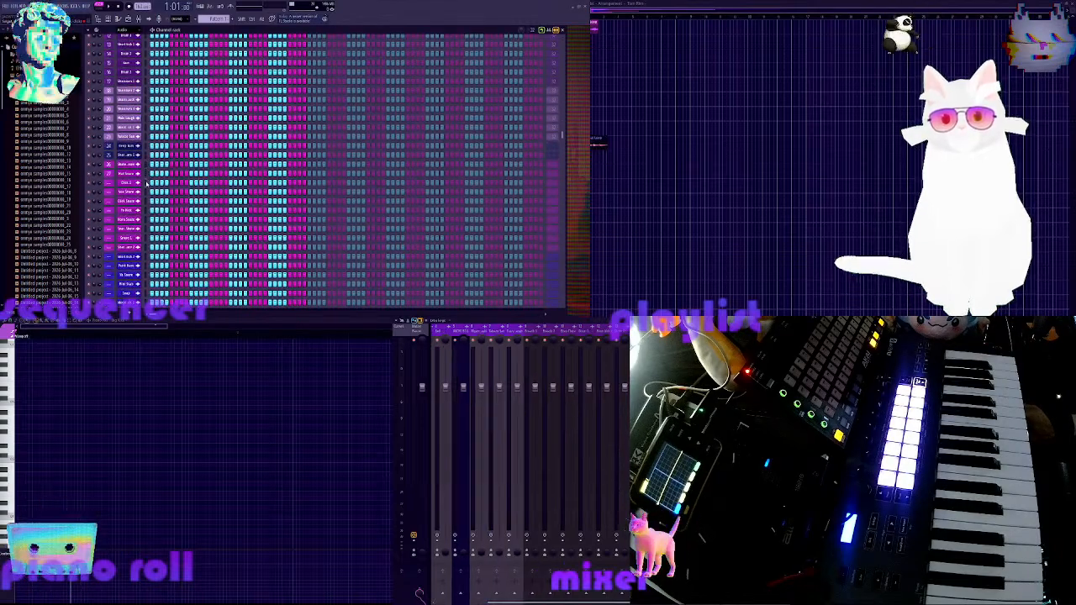
key("ctrl+l")
left_click(145, 192)
key("ctrl+l")
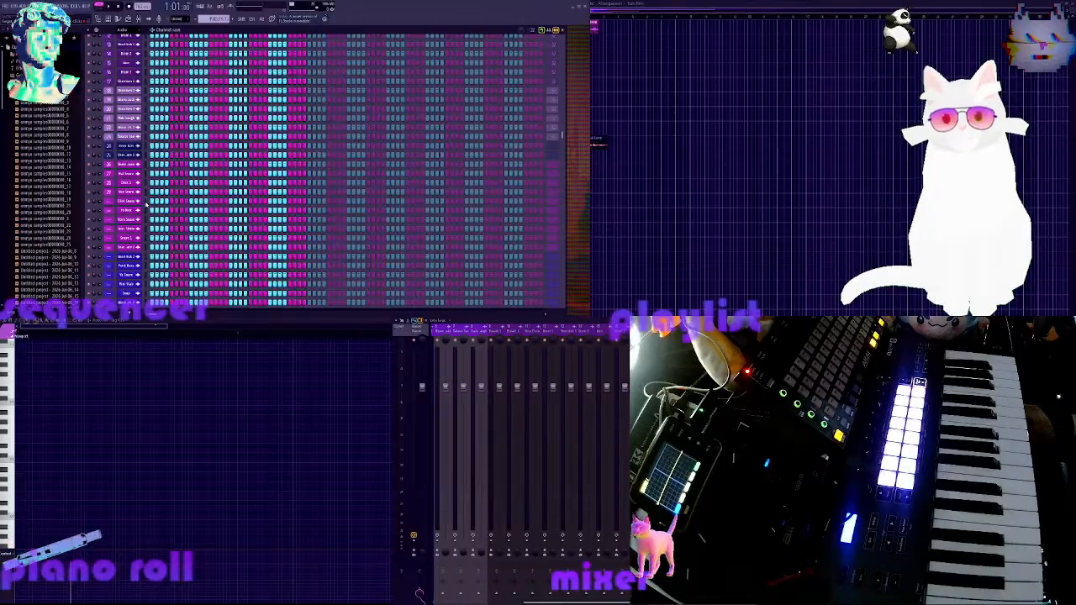
Route the remaining six magenta channels above the blue group to mixer tracks 30 to 35
left_click(148, 210)
key("ctrl+l")
left_click(148, 211)
key("ctrl+l")
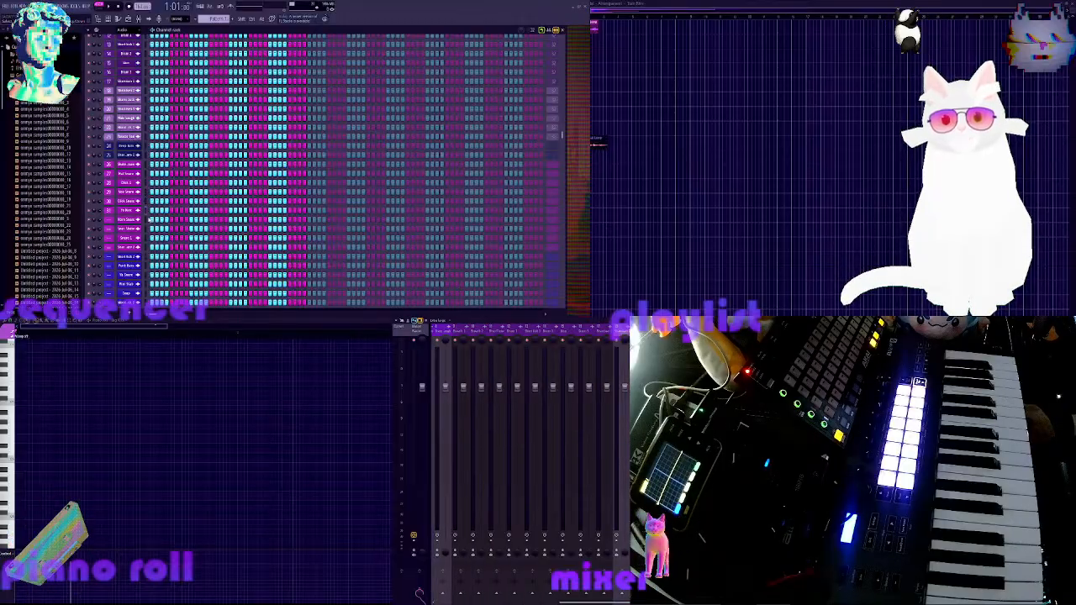
left_click(148, 219)
key("ctrl+l")
left_click(147, 229)
key("ctrl+l")
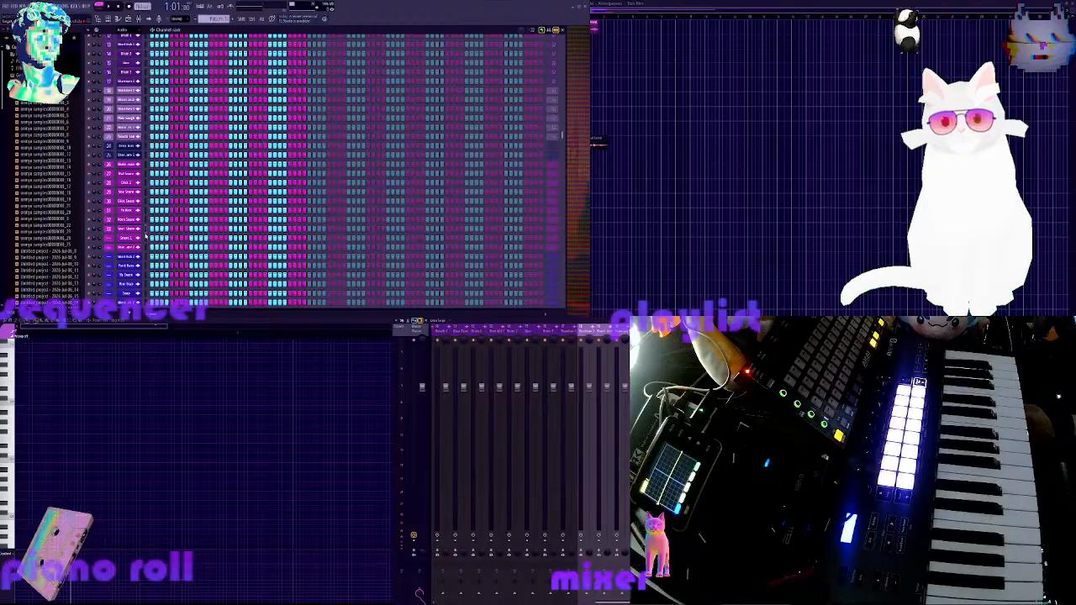
left_click(146, 238)
key("ctrl+l")
left_click(147, 247)
key("ctrl+l")
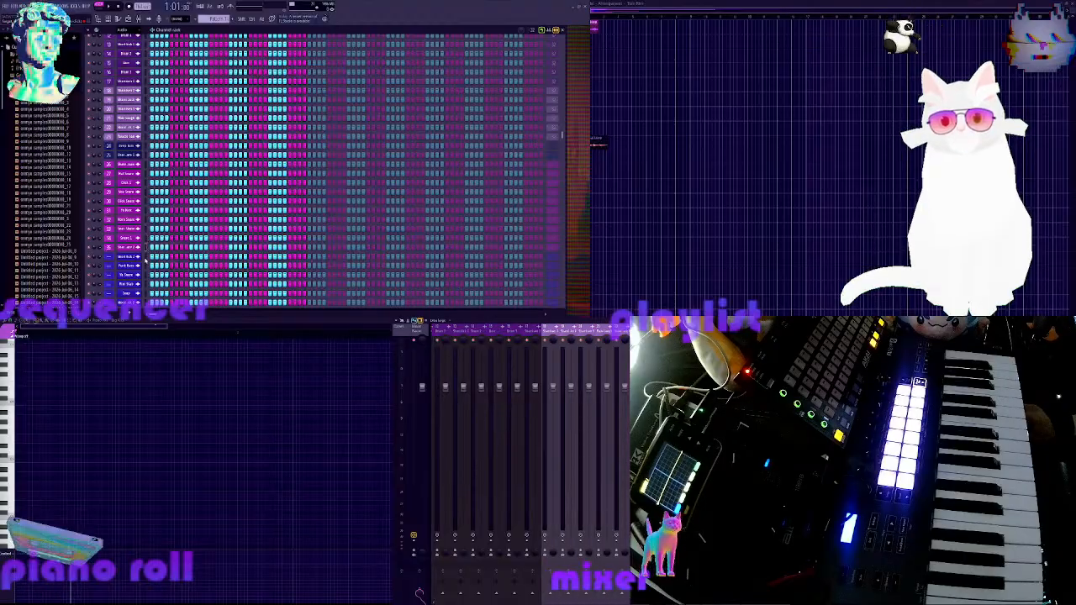
Route the first five blue channels to individual mixer tracks 36 to 40
left_click(147, 256)
key("ctrl+l")
left_click(148, 265)
key("ctrl+l")
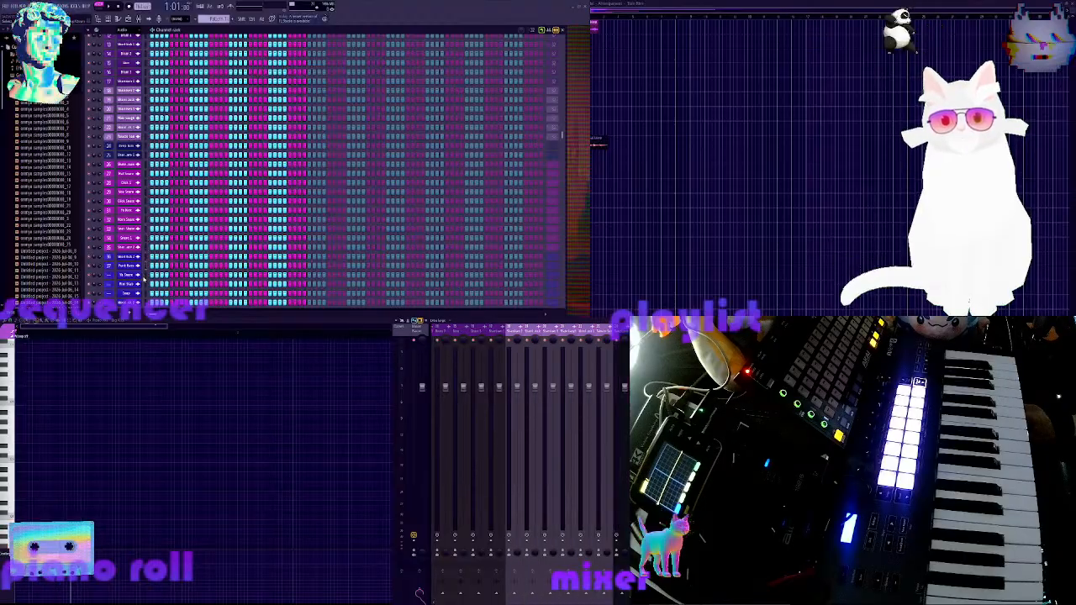
left_click(146, 275)
key("ctrl+l")
left_click(148, 285)
key("ctrl+l")
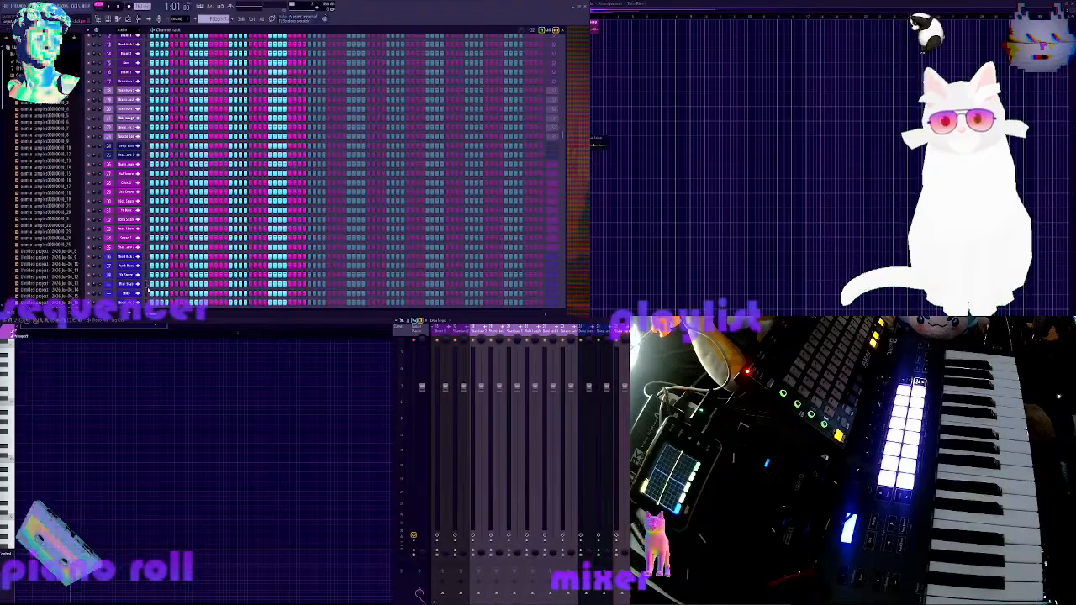
left_click(146, 293)
key("ctrl+l")
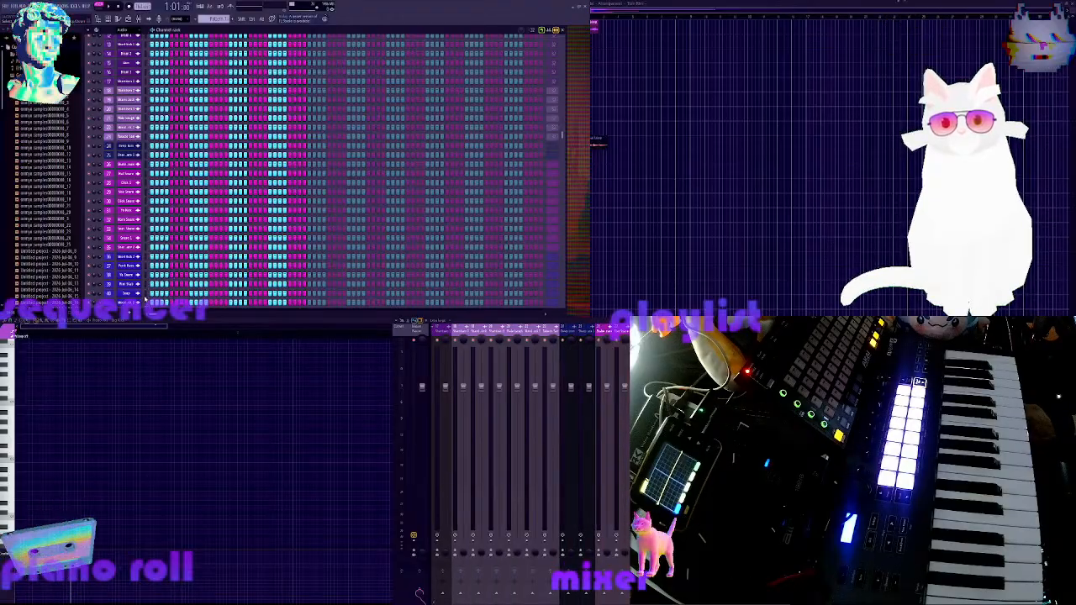
Route the next three blue channels to mixer tracks 41 to 43
scroll(145, 296, "down", 2)
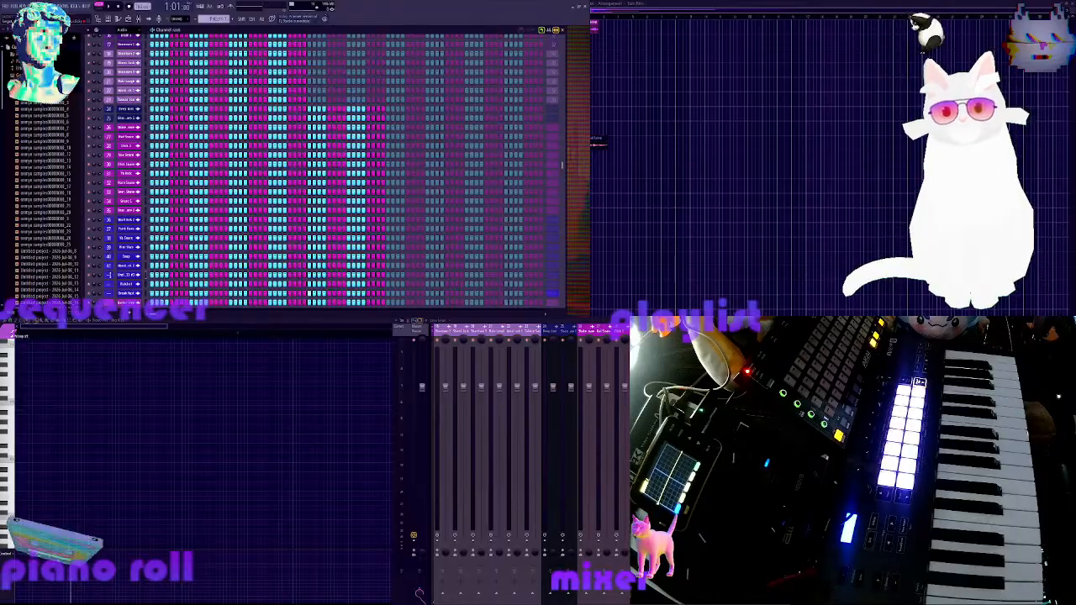
left_click(109, 274)
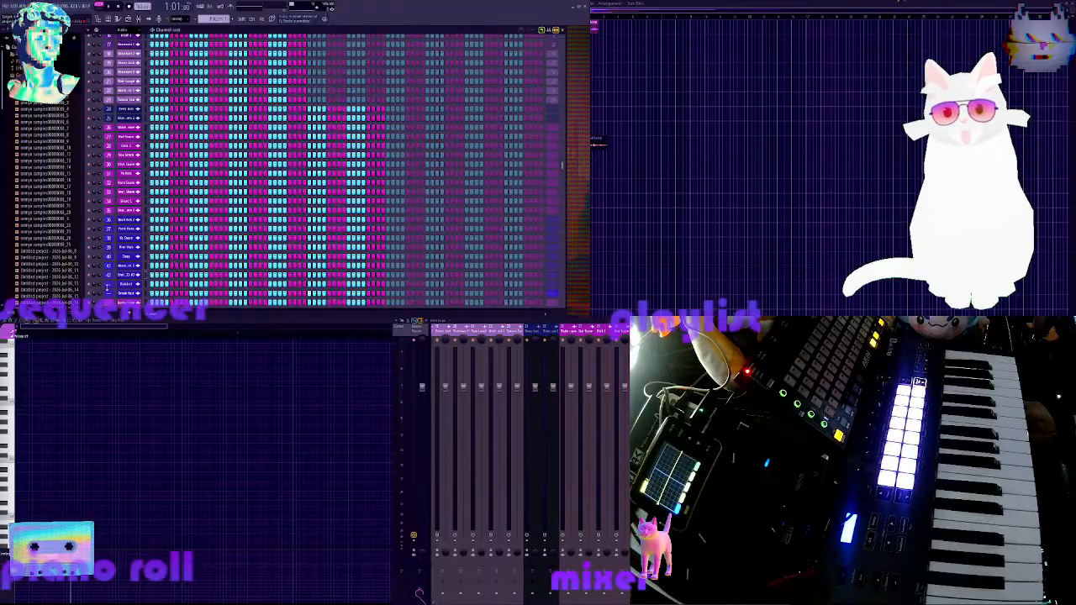
left_click(109, 284)
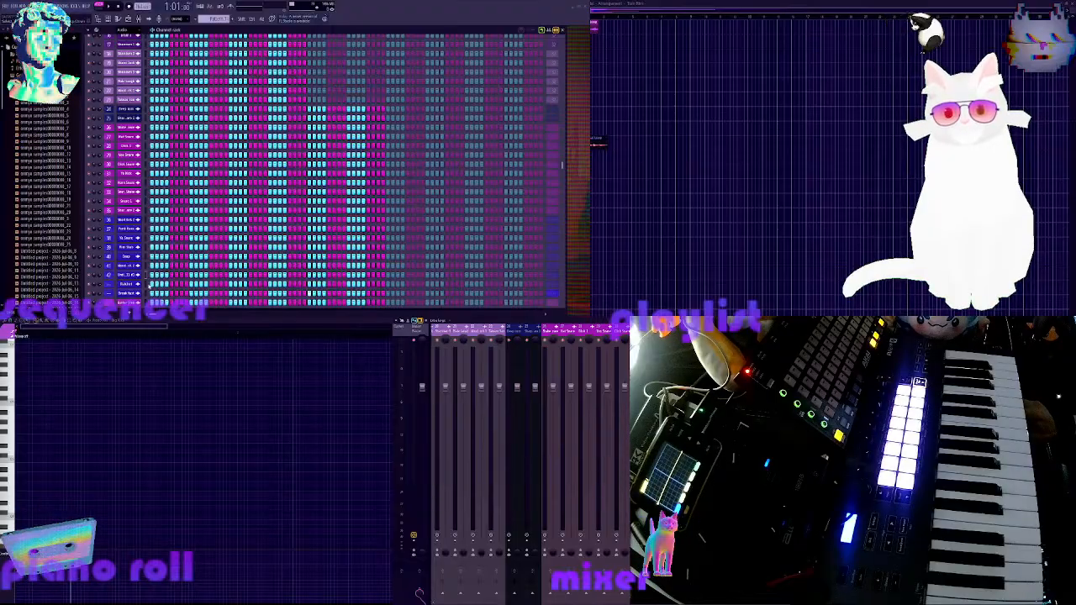
left_click(147, 287)
key("ctrl+l")
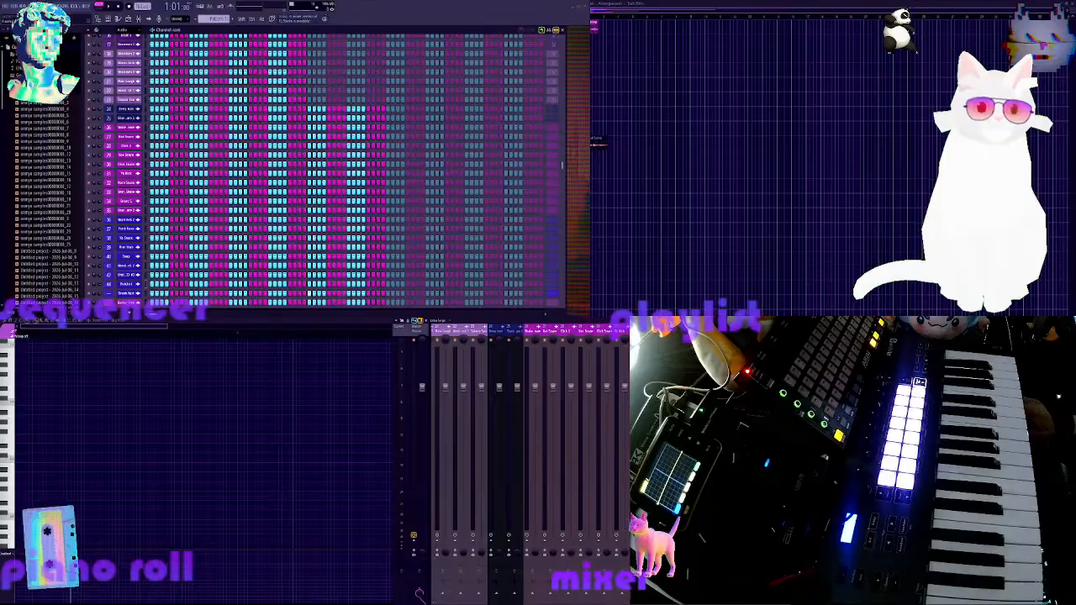
Route the last two blue channels and the first three magenta channels below them to mixer tracks 43 to 47
key("ctrl+l")
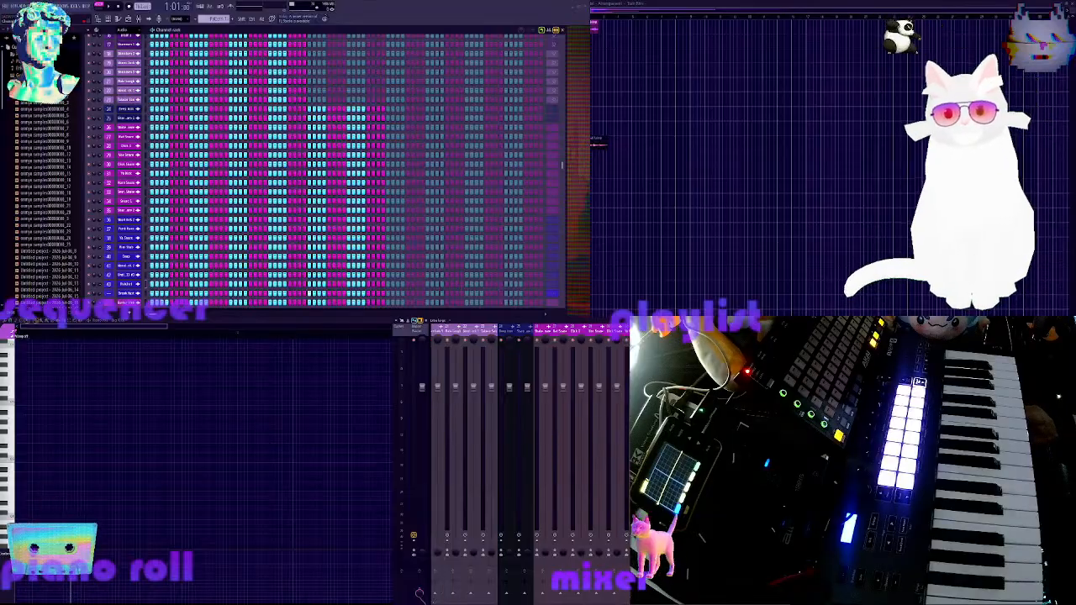
scroll(136, 257, "down", 5)
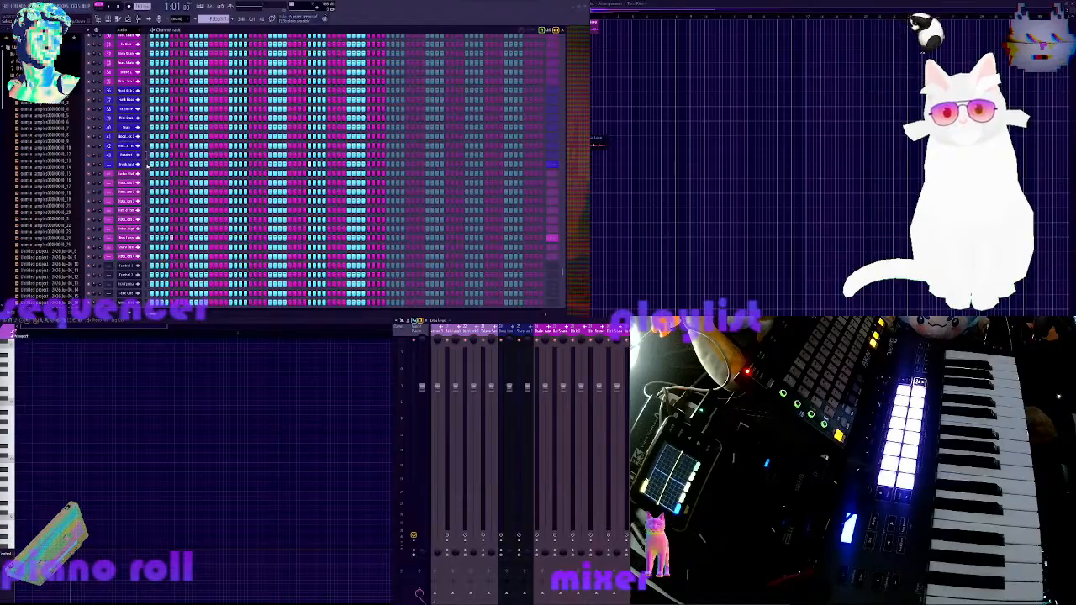
left_click(146, 165)
key("ctrl+l")
left_click(146, 174)
key("ctrl+l")
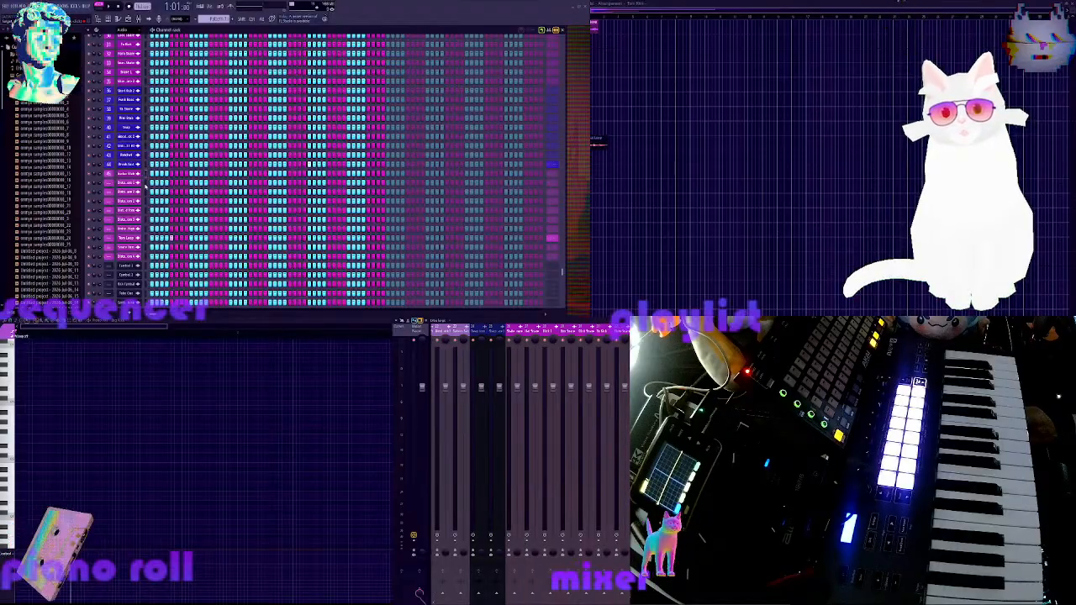
left_click(147, 183)
key("ctrl+l")
left_click(147, 192)
key("ctrl+l")
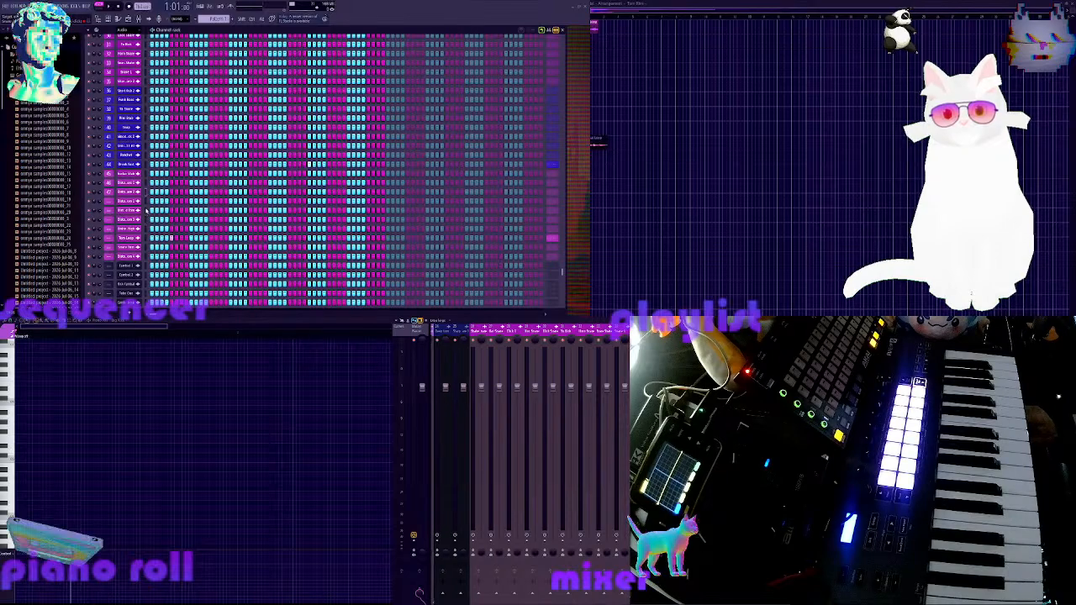
Route the next four magenta channels below the blue group to mixer tracks 48 to 51
left_click(146, 202)
key("ctrl+l")
left_click(146, 211)
key("ctrl+l")
left_click(146, 220)
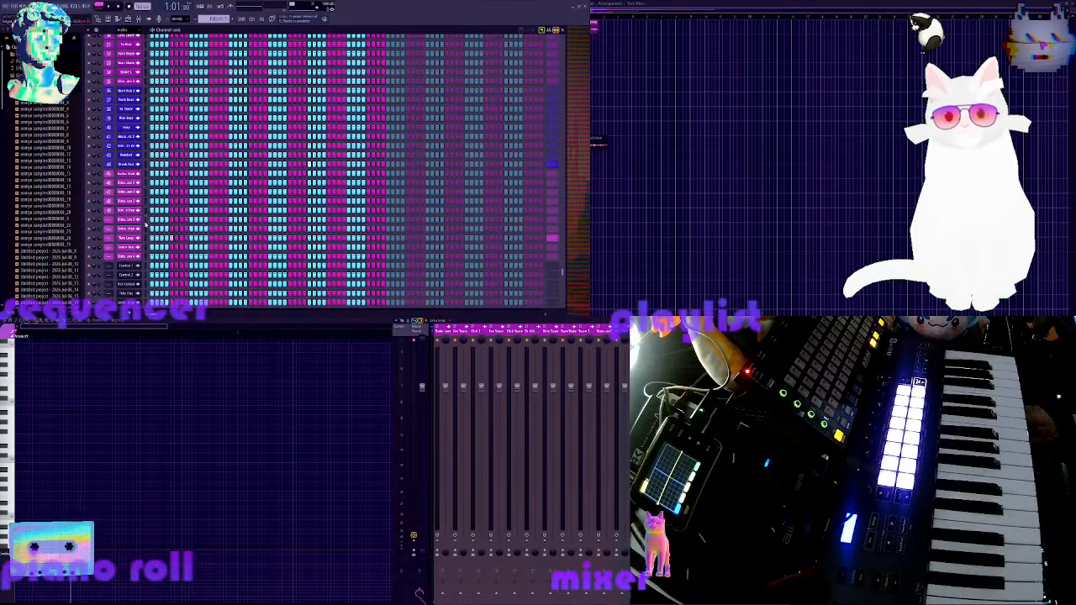
key("ctrl+l")
left_click(147, 230)
key("ctrl+l")
Route the last three magenta channels to individual mixer tracks 52 to 54
left_click(146, 239)
key("ctrl+l")
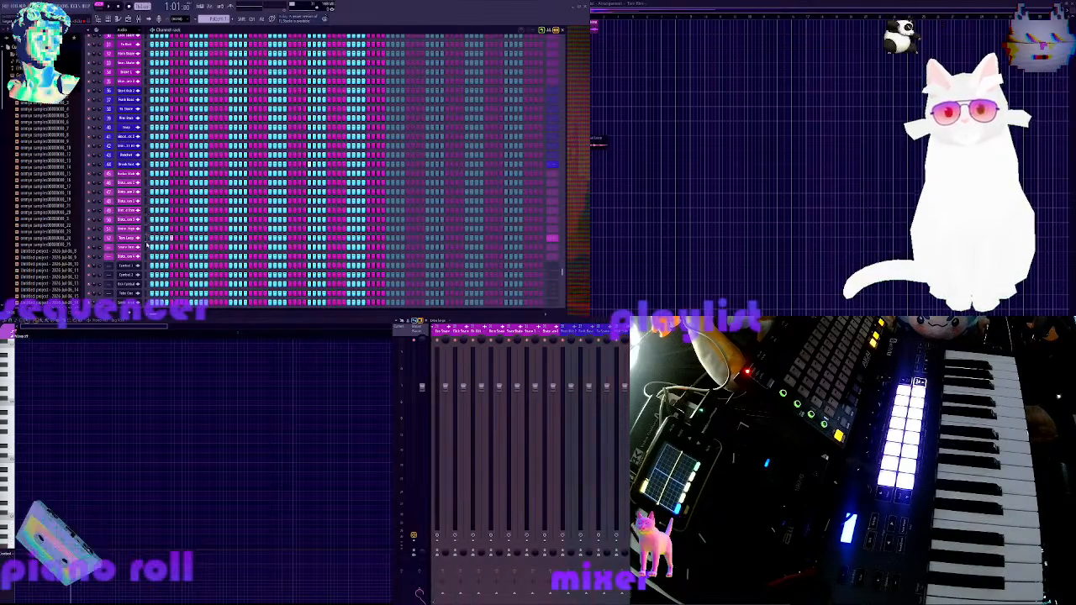
left_click(146, 248)
key("ctrl+l")
left_click(146, 257)
key("ctrl+l")
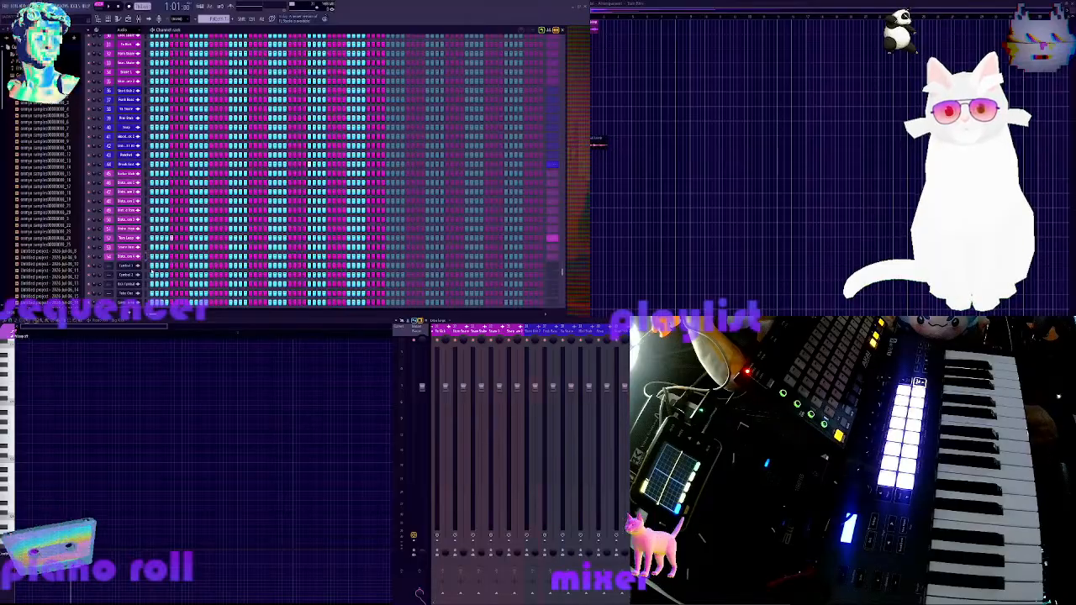
Route the remaining dark channels at the end of the channel rack to mixer tracks 55 to 62
left_click(147, 267)
key("ctrl+l")
left_click(146, 275)
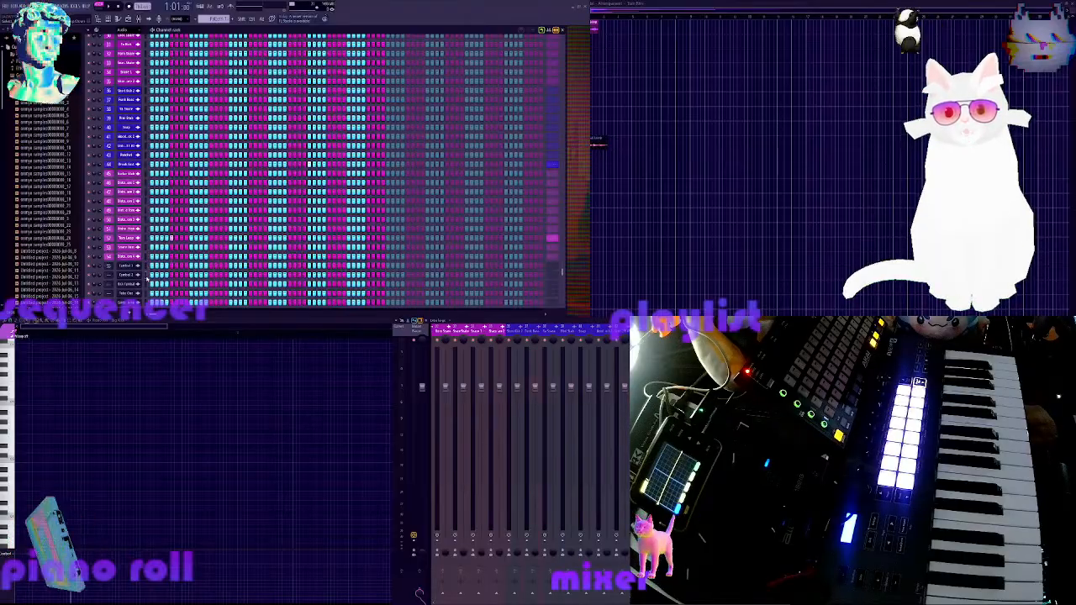
key("ctrl+l")
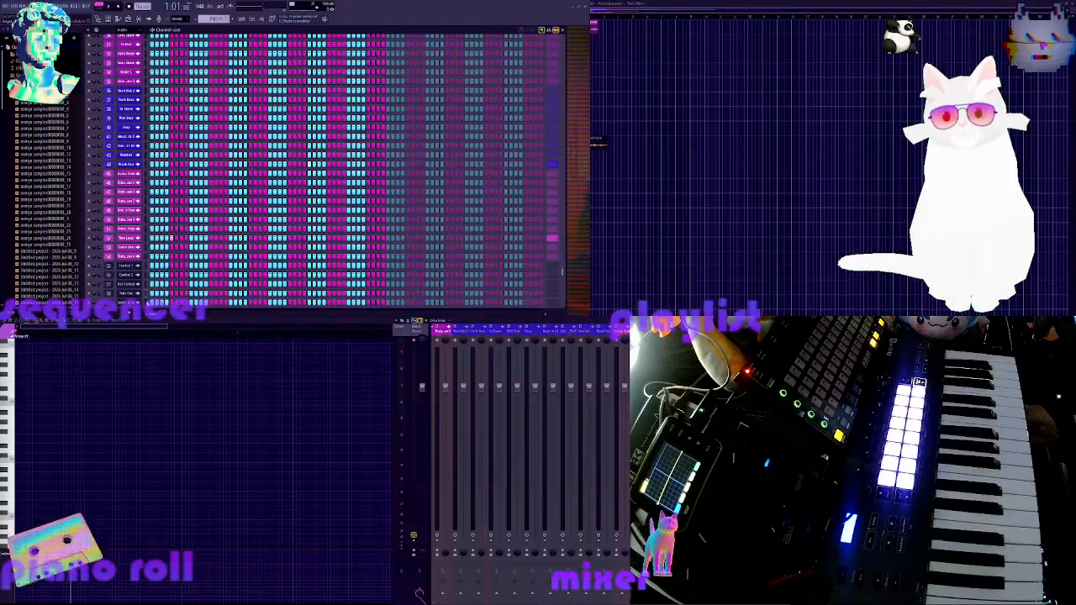
scroll(148, 302, "down", 2)
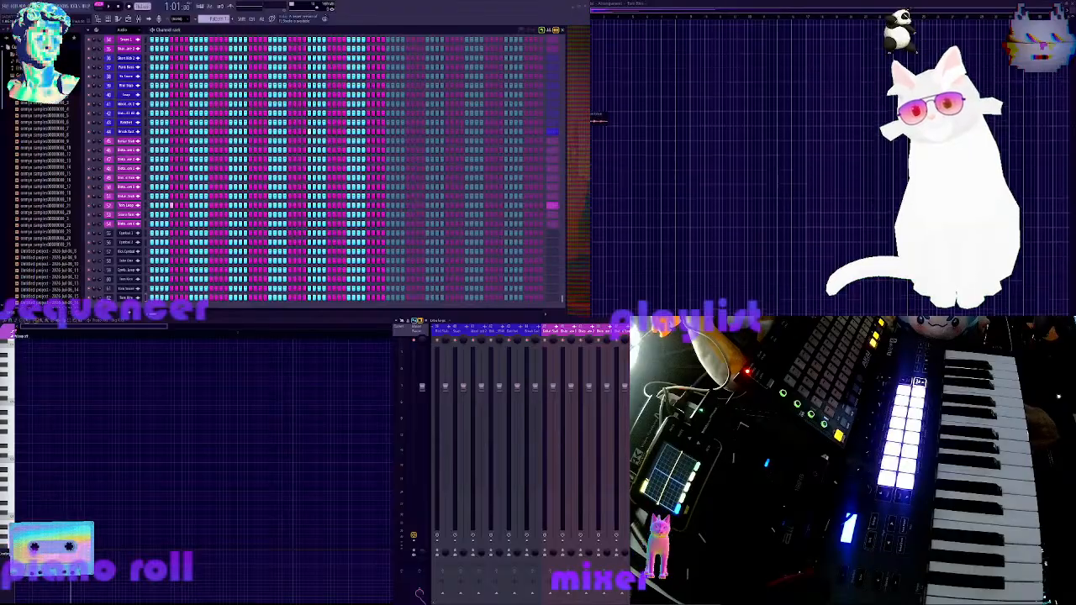
Play back the opening of the song arrangement and stop it
scroll(658, 101, "up", 15)
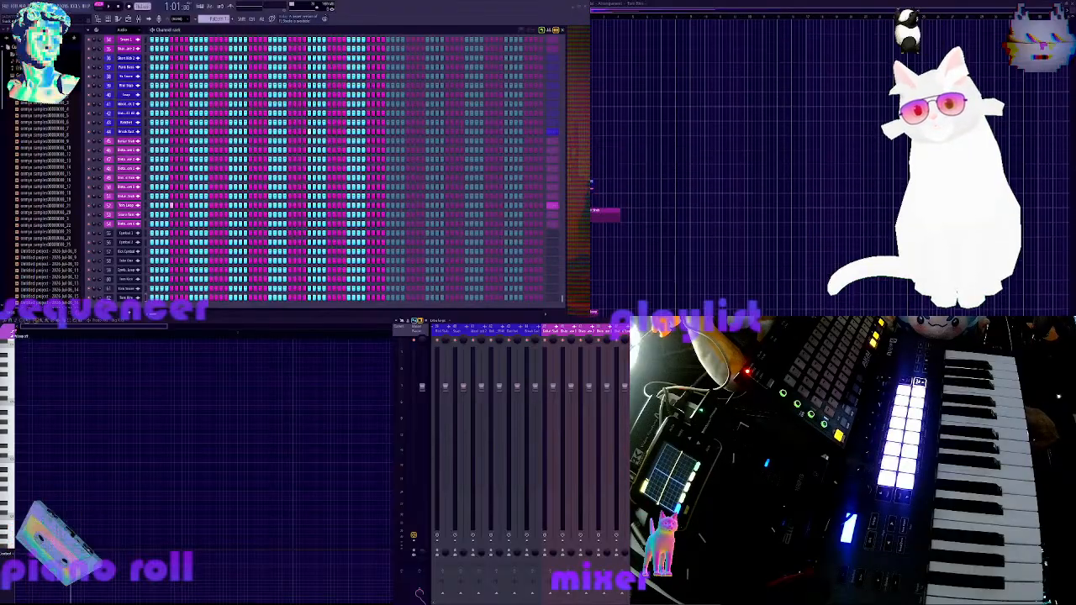
scroll(659, 101, "up", 4)
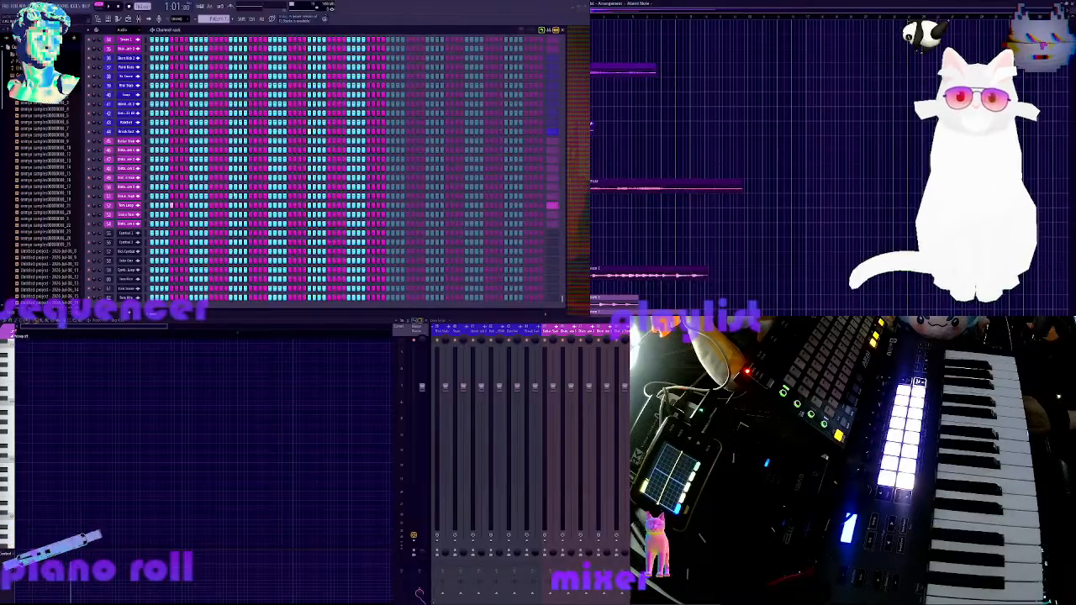
scroll(167, 167, "up", 4)
scroll(167, 167, "up", 20)
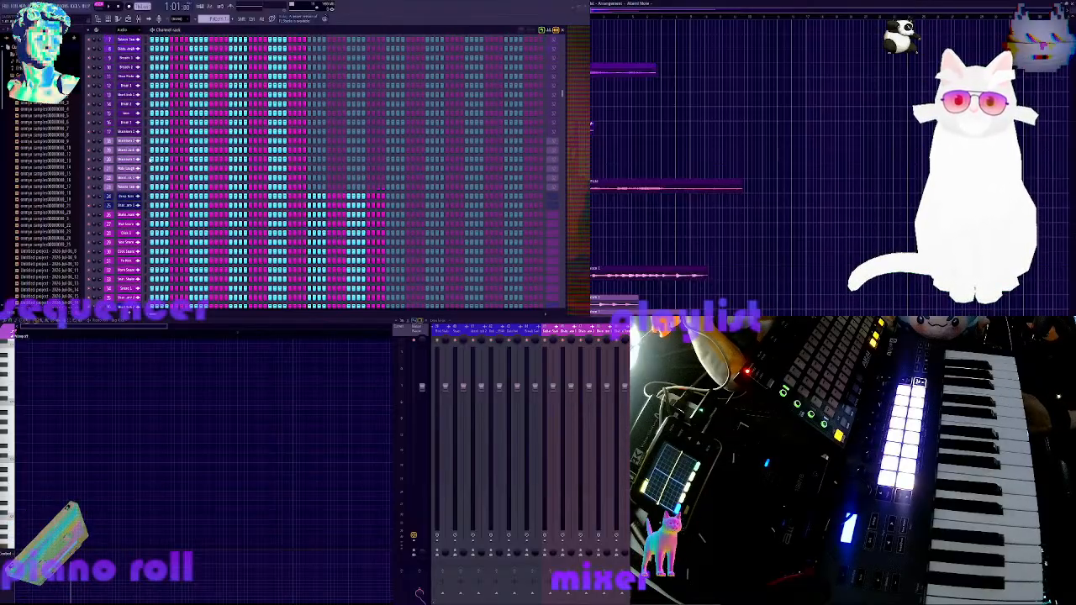
scroll(150, 158, "up", 2)
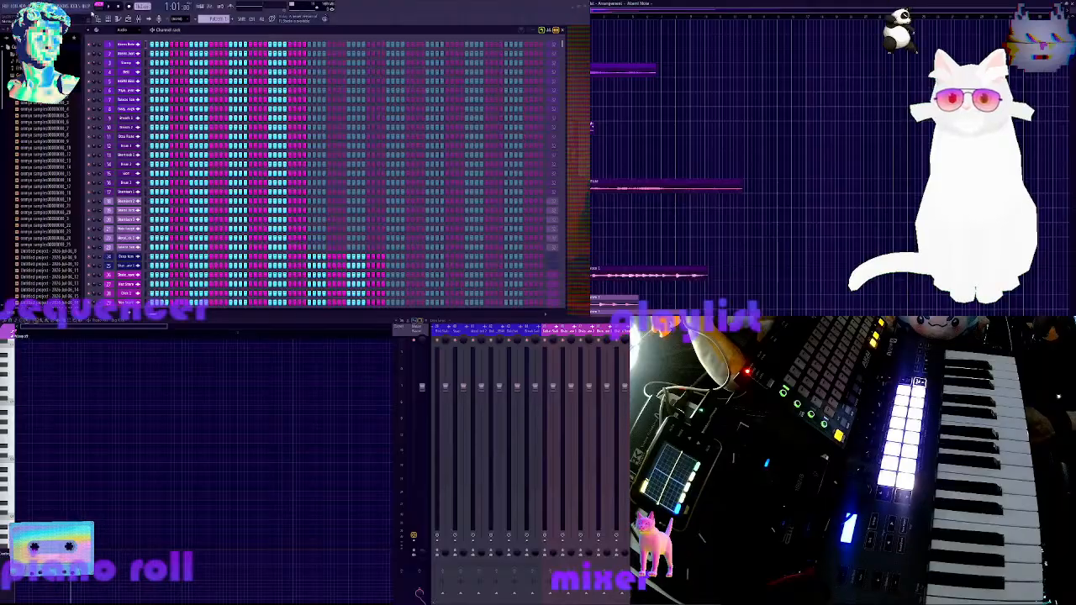
left_click(109, 9)
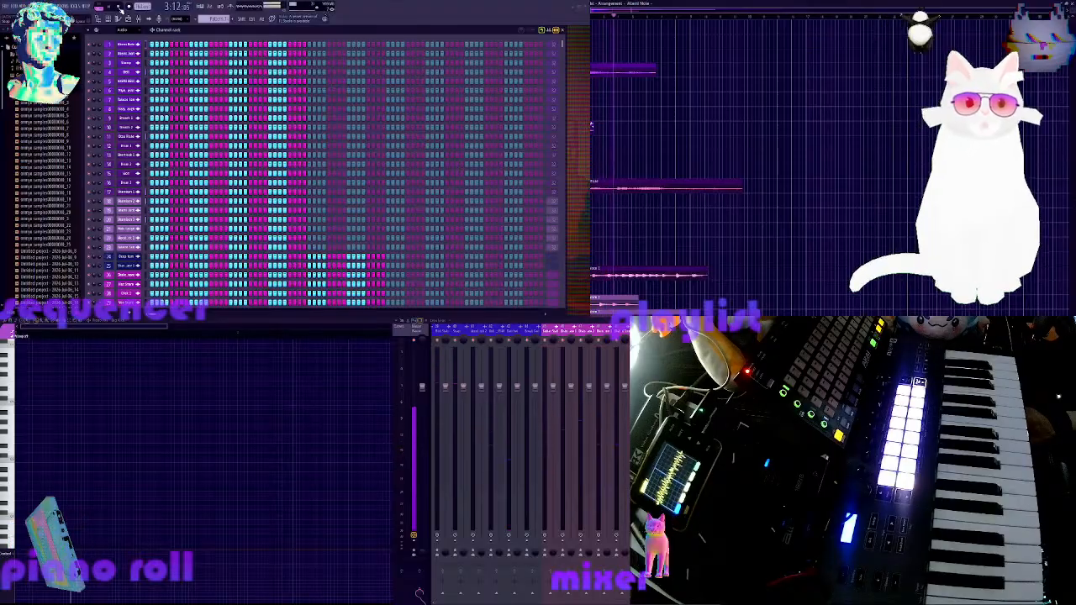
left_click(119, 8)
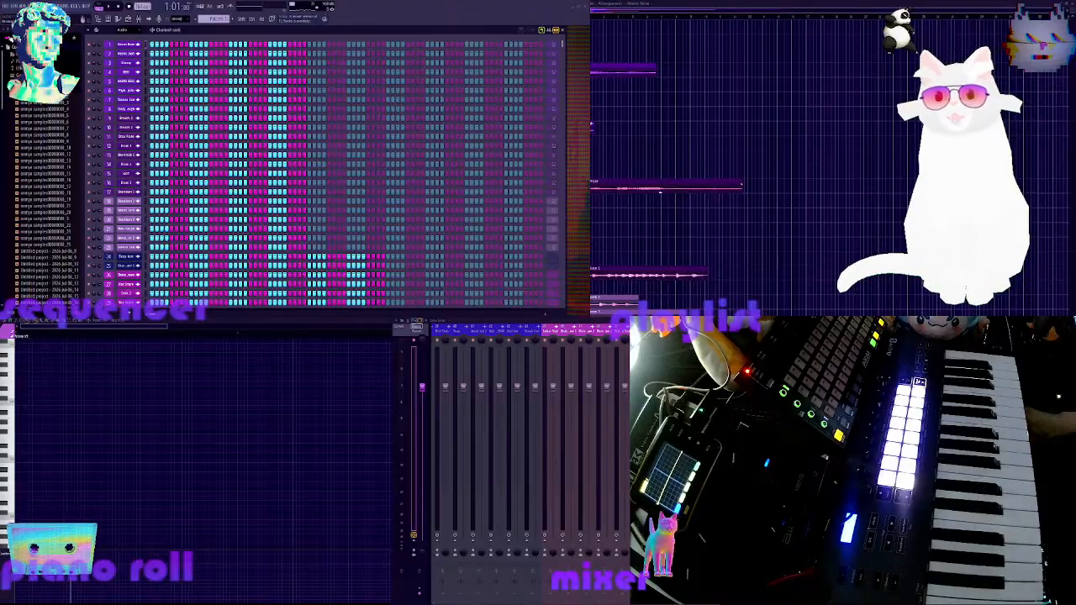
Collapse the open loop folder in the browser and open the one-shot sample subfolder within the Samples folder
left_click(7, 38)
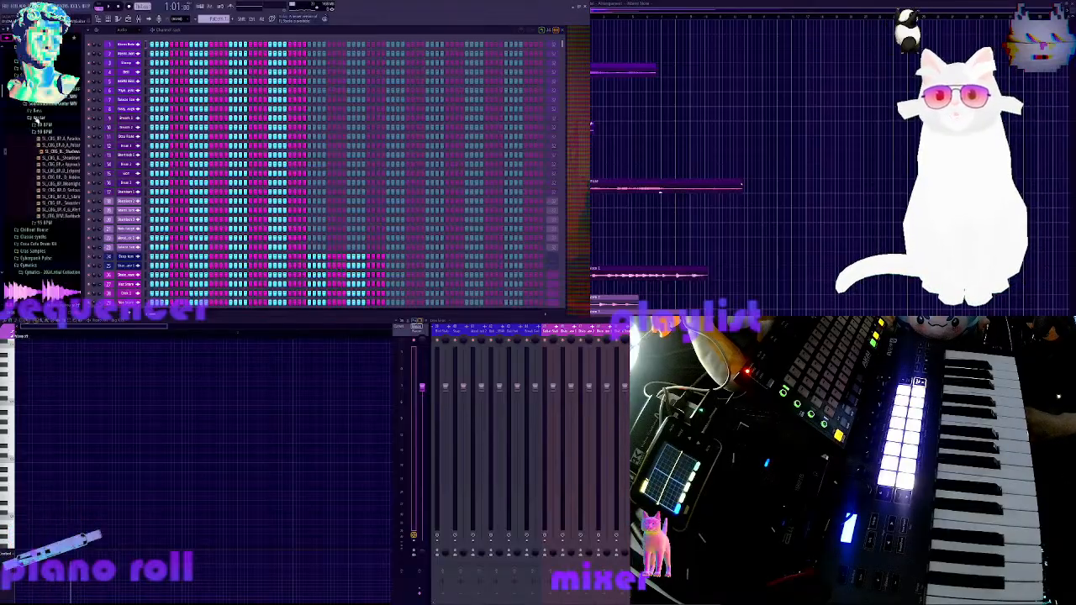
left_click(36, 118)
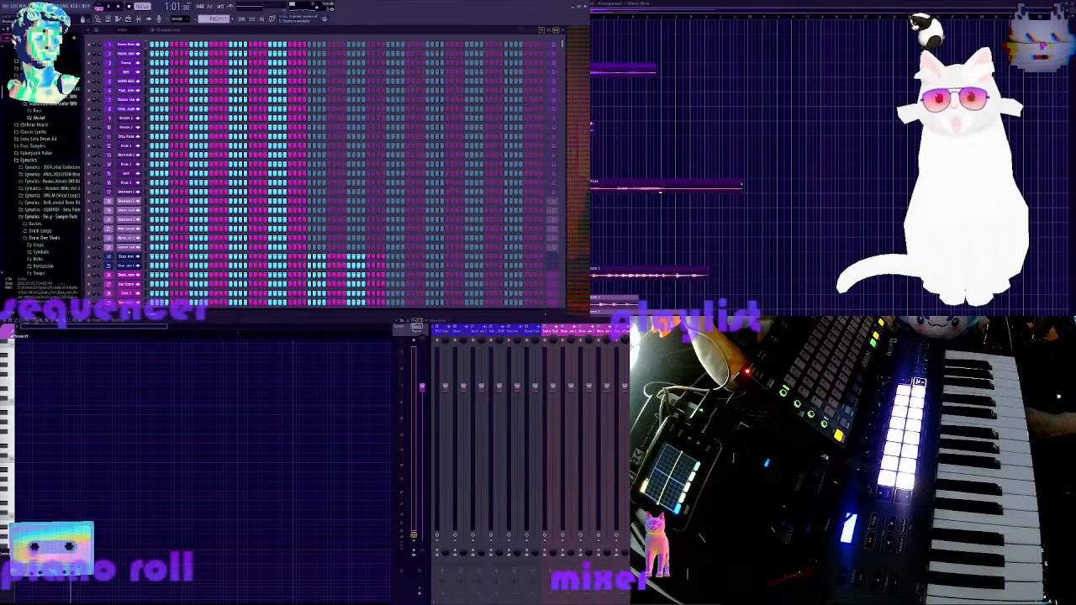
left_click(7, 29)
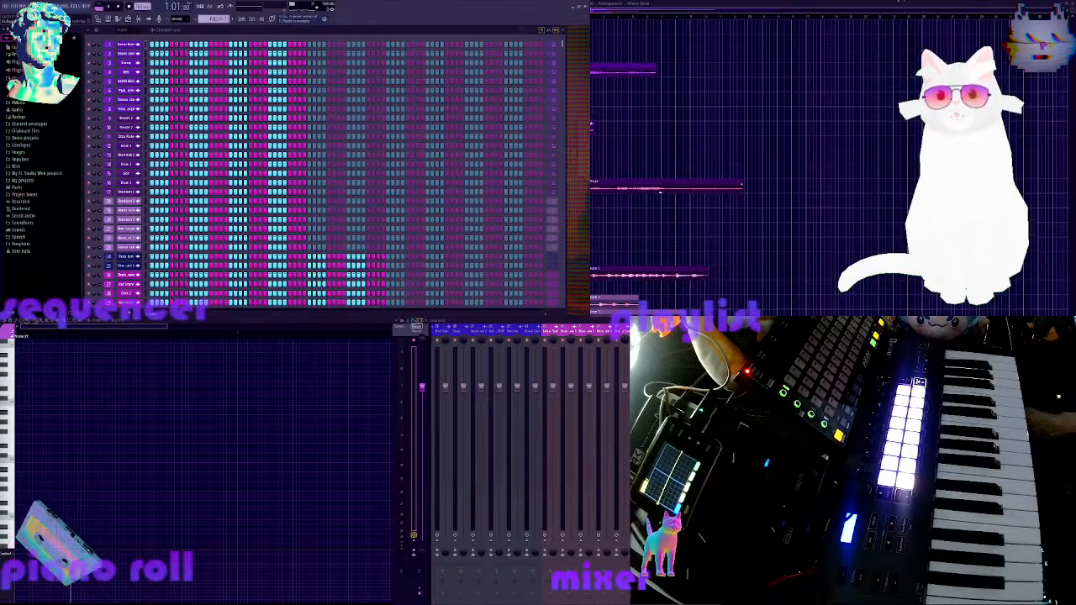
left_click(22, 102)
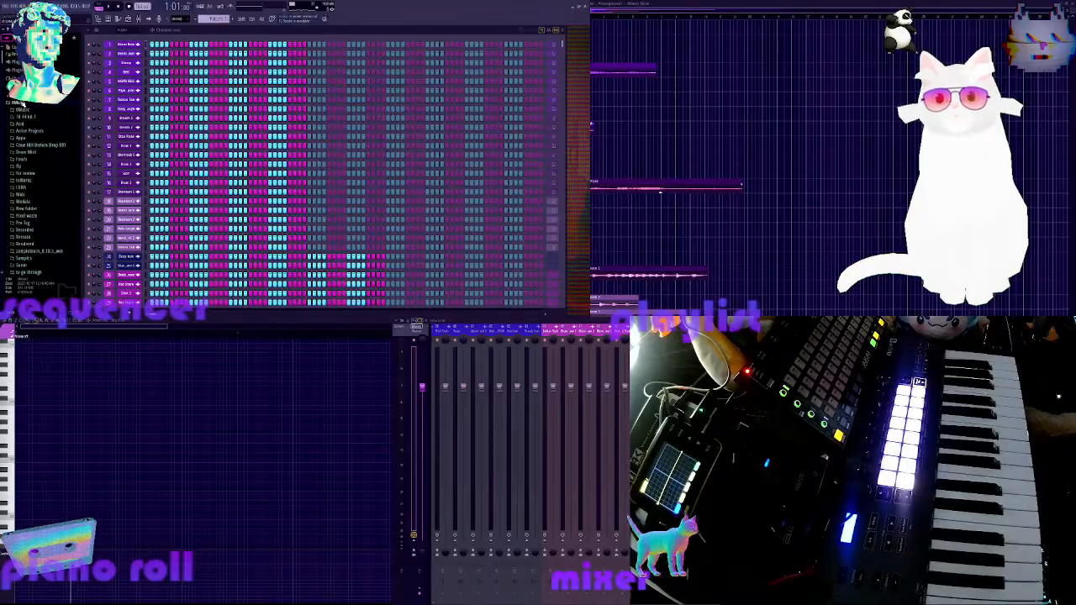
left_click(28, 258)
scroll(34, 252, "down", 10)
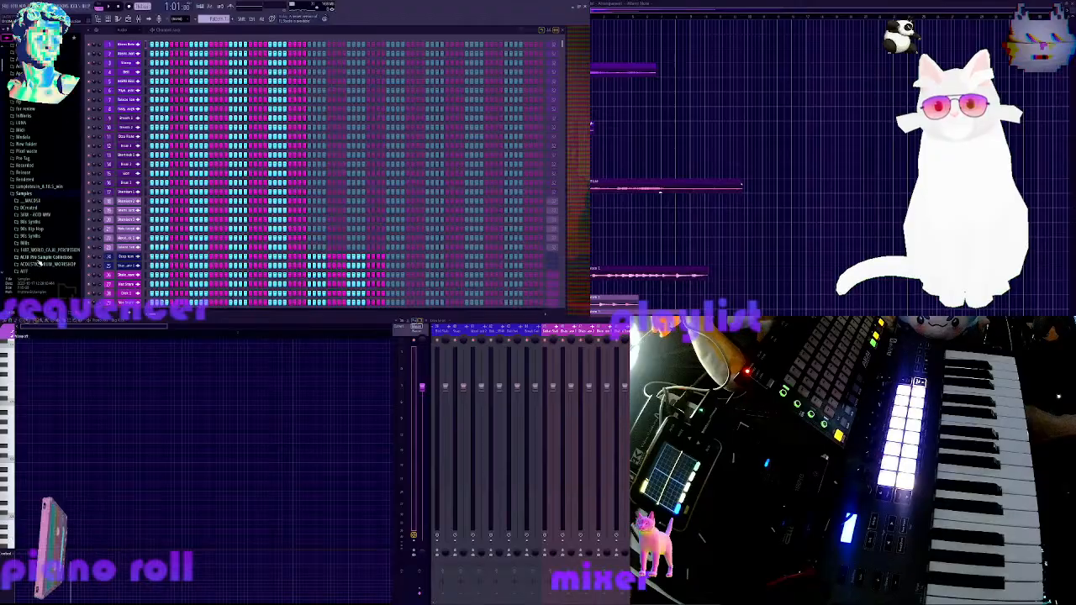
scroll(52, 243, "down", 10)
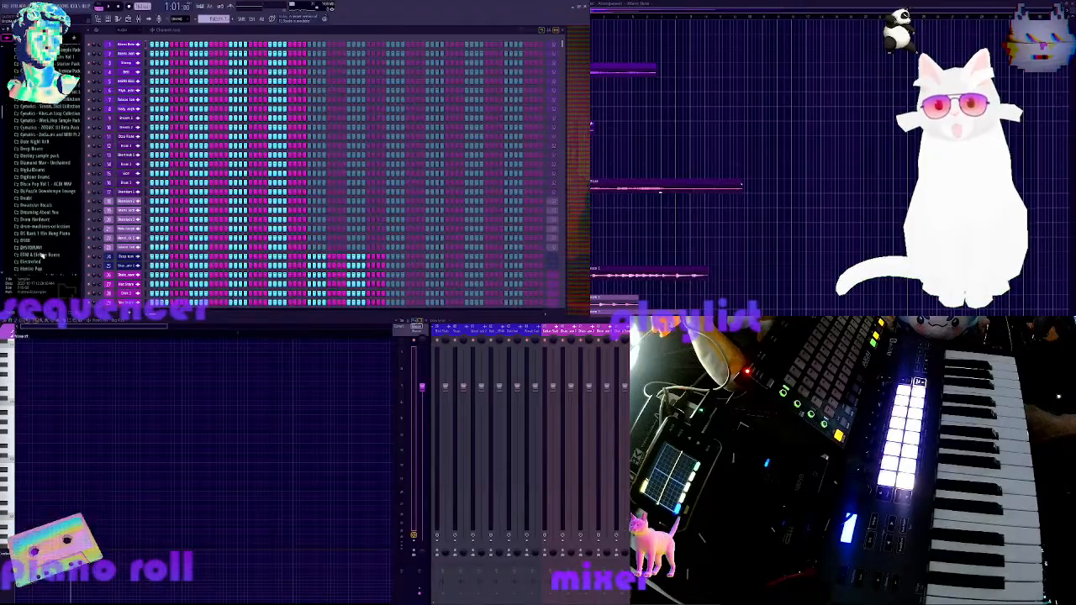
scroll(67, 225, "down", 7)
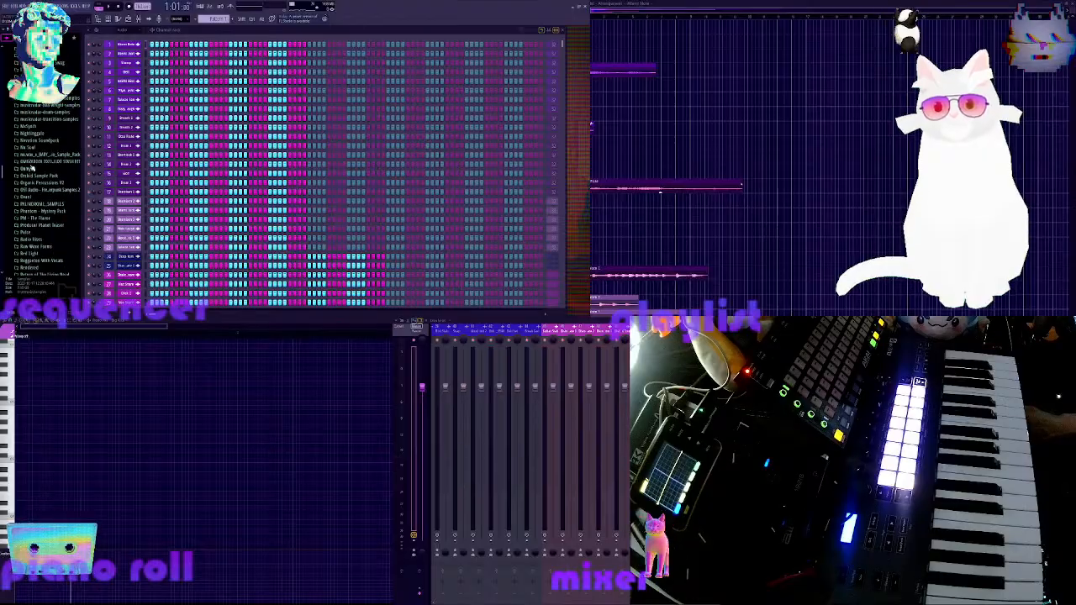
left_click(27, 168)
scroll(33, 206, "down", 5)
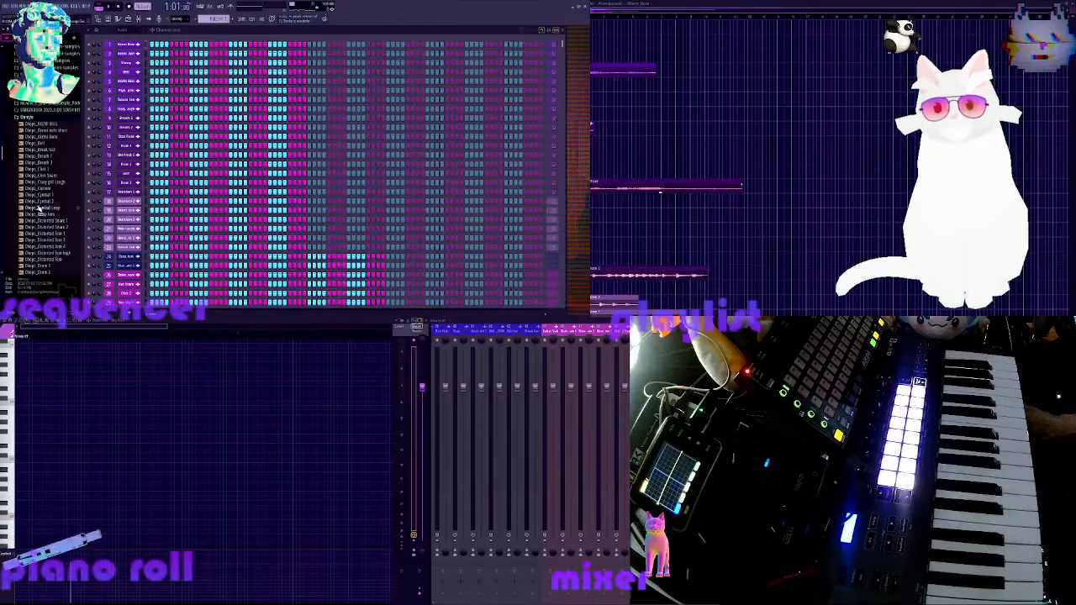
Audition the distorted snare, distorted tom, drum and Funk Bass samples in the opened folder
left_click(56, 172)
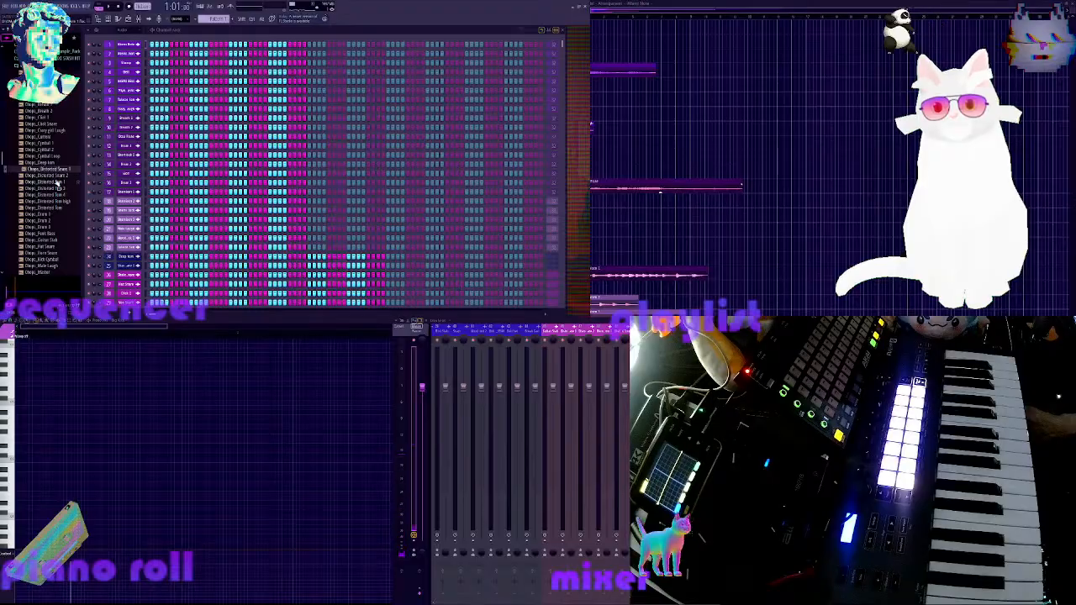
left_click(56, 182)
left_click(49, 196)
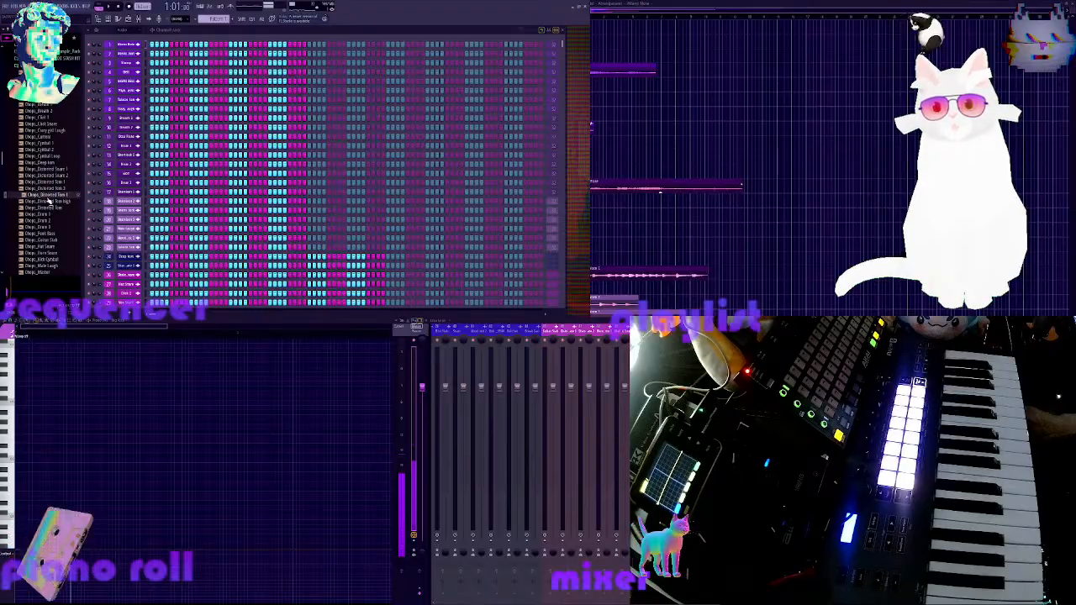
left_click(42, 214)
left_click(46, 235)
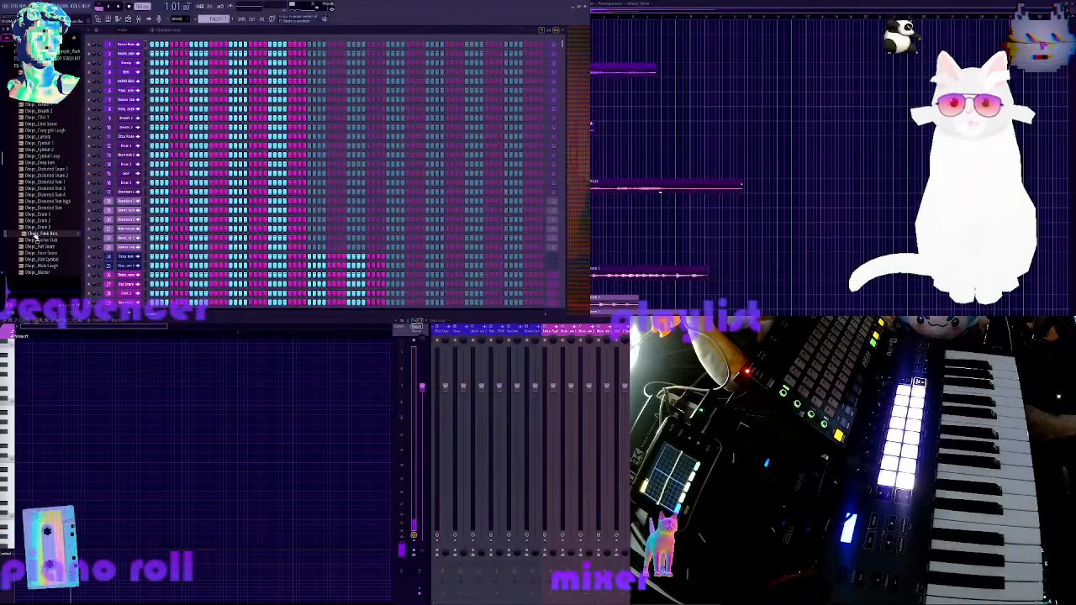
Add the Funk Bass sample as a new channel and audition it in its sampler window
left_click(127, 201)
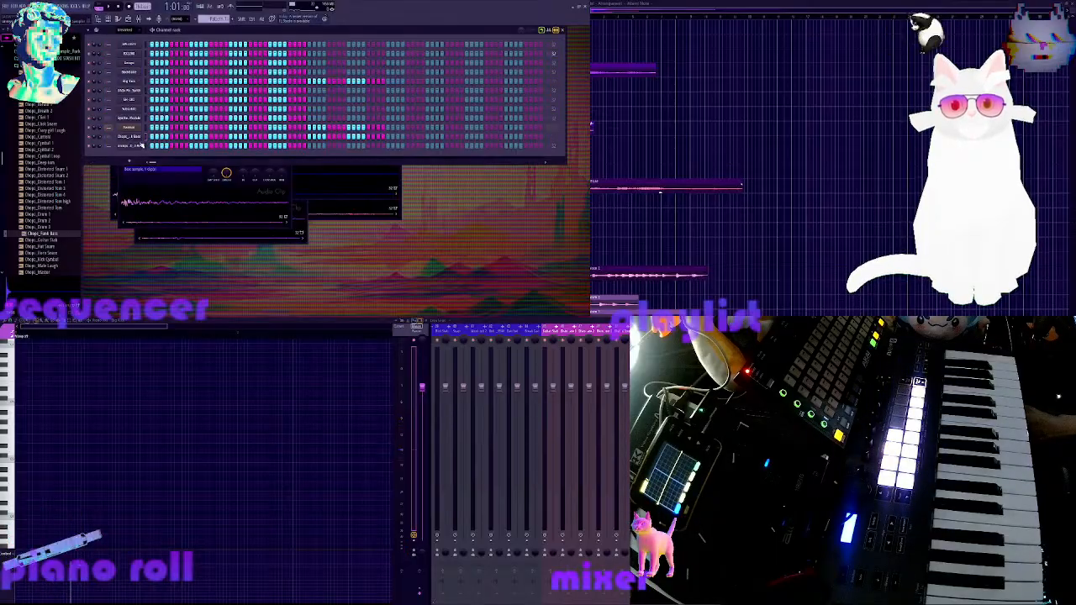
left_click(137, 141)
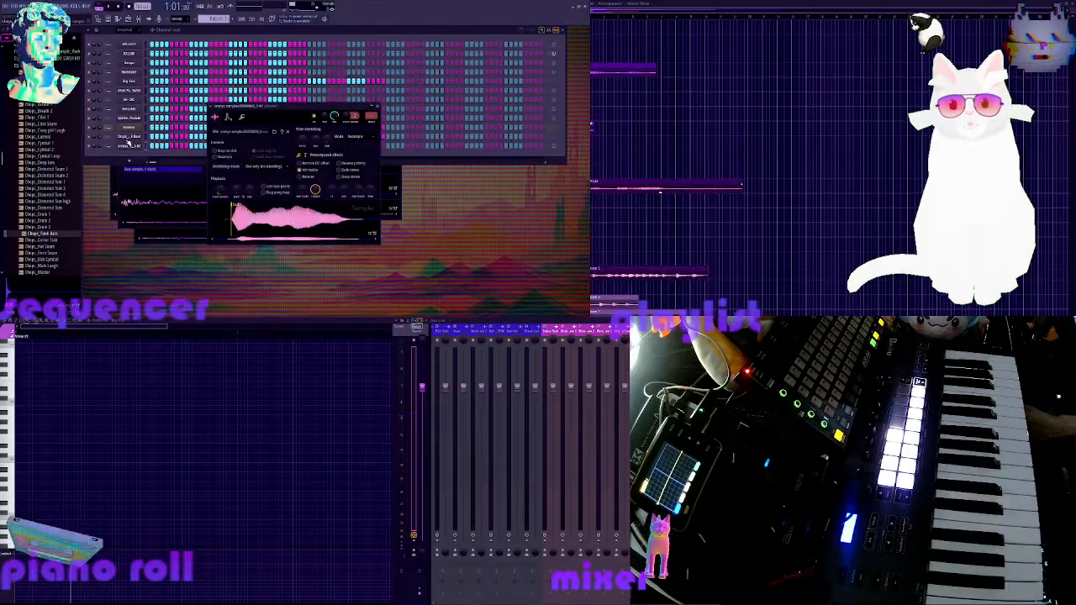
left_click(131, 141)
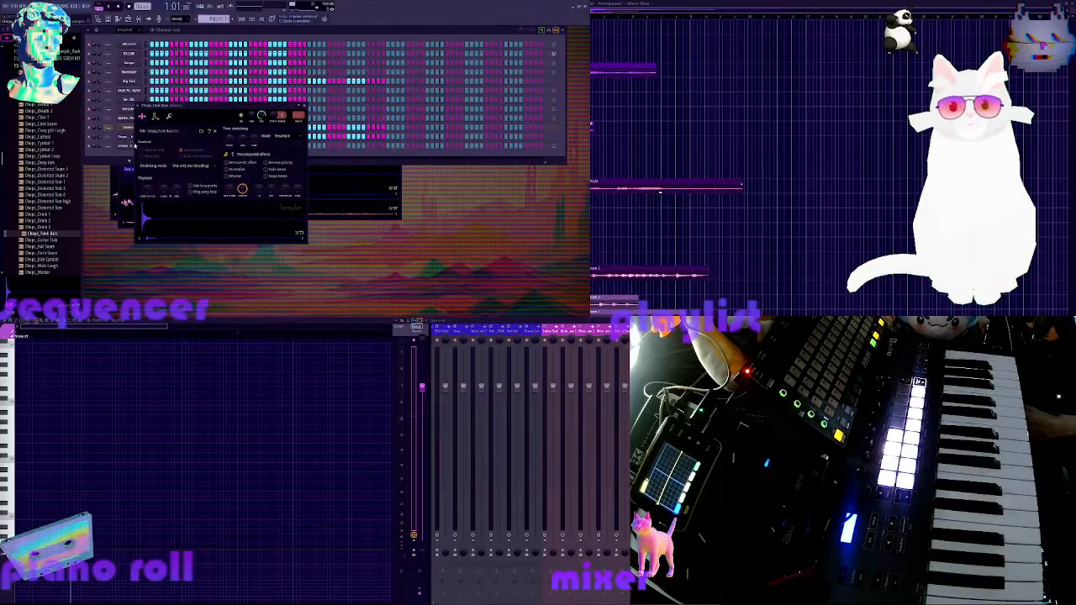
left_click(191, 224)
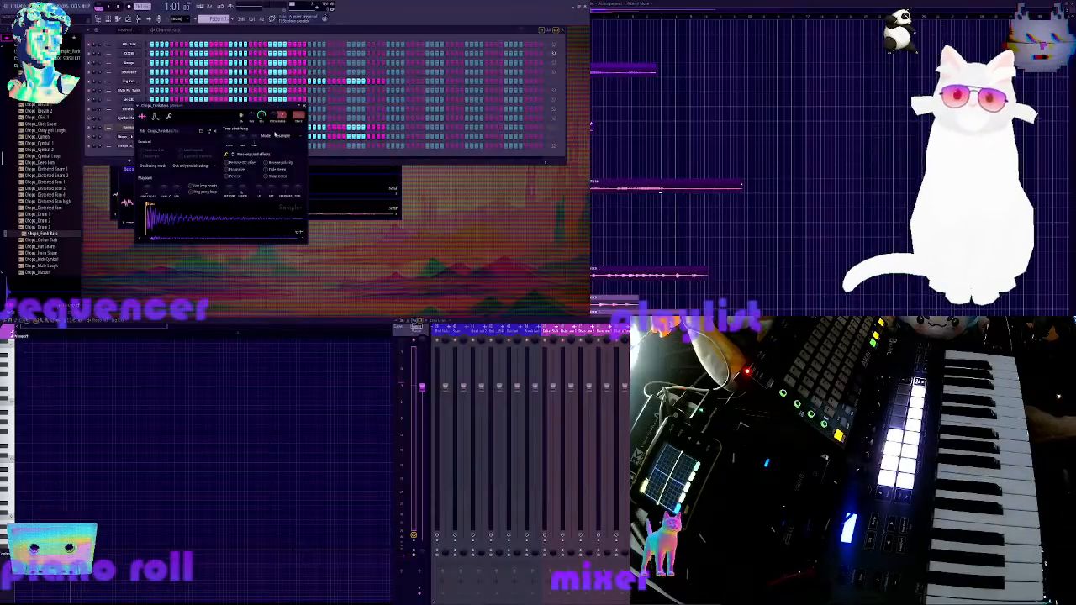
left_click(299, 115)
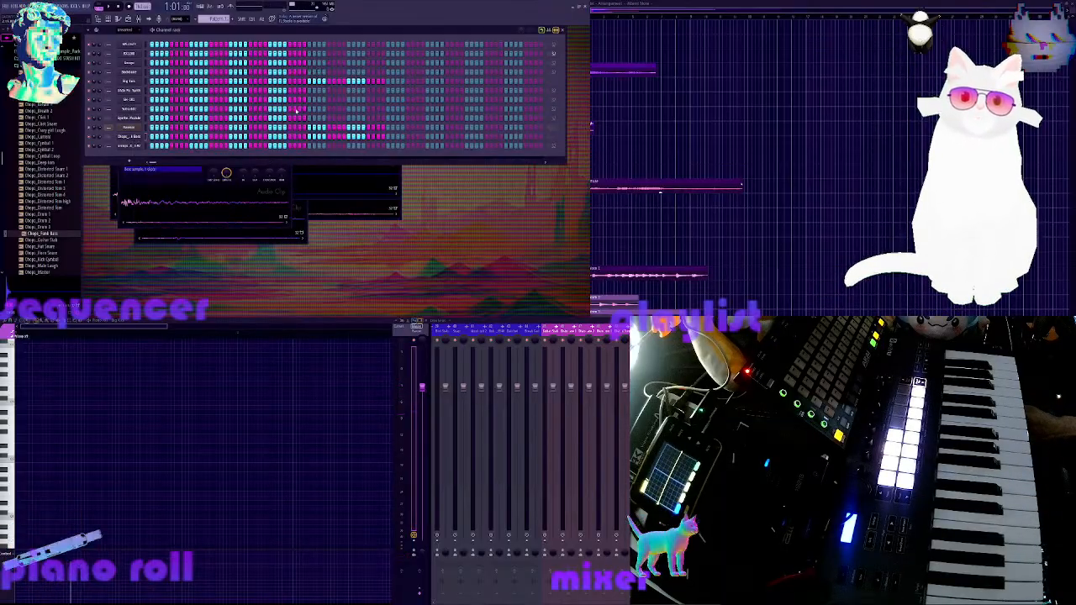
Delete the Funk Bass channel and check the sampler settings of the last unsorted channel
left_click(176, 221)
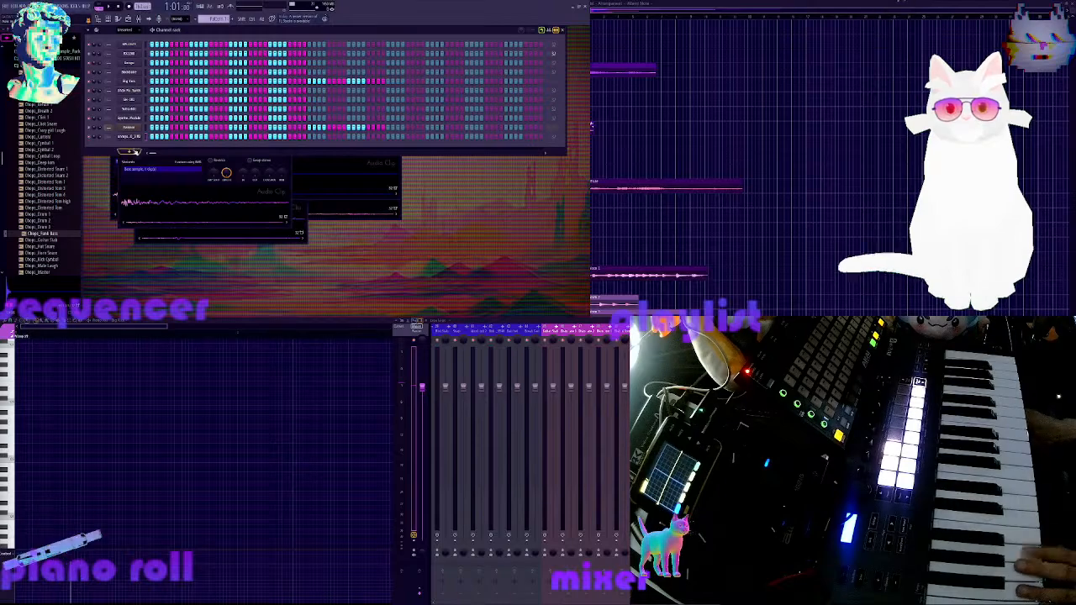
left_click(133, 136)
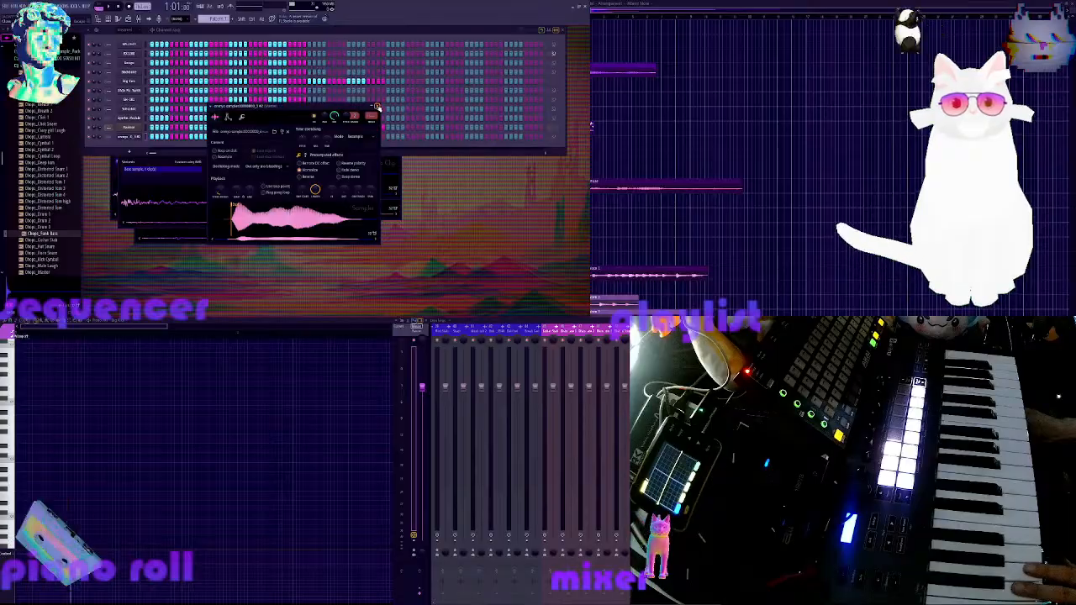
left_click(378, 107)
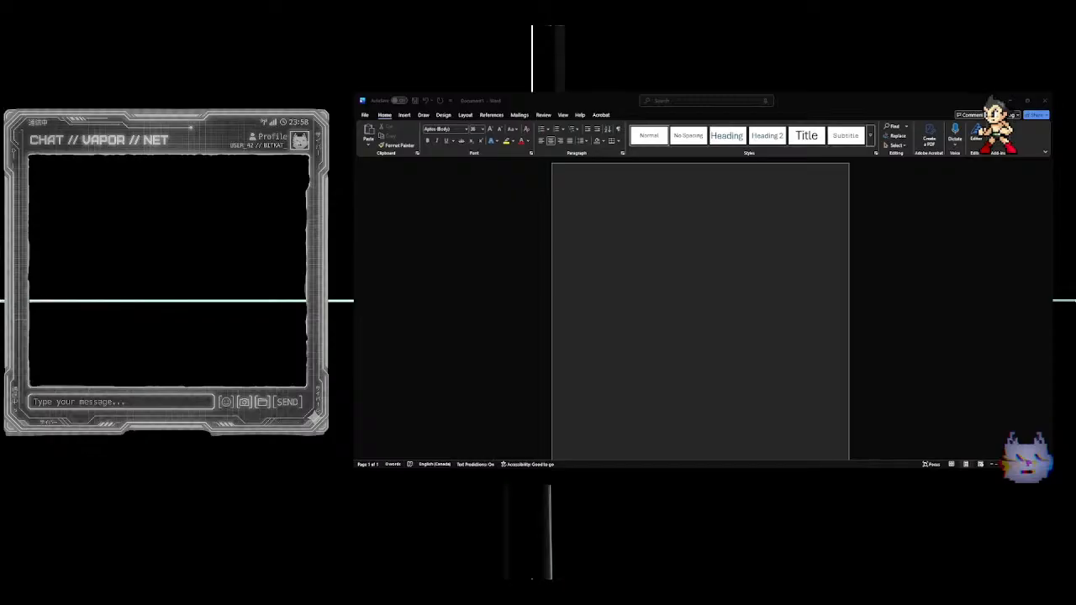
Write "I hope that was fun" as the opening line of the blank Word document and start a new line
left_click(699, 275)
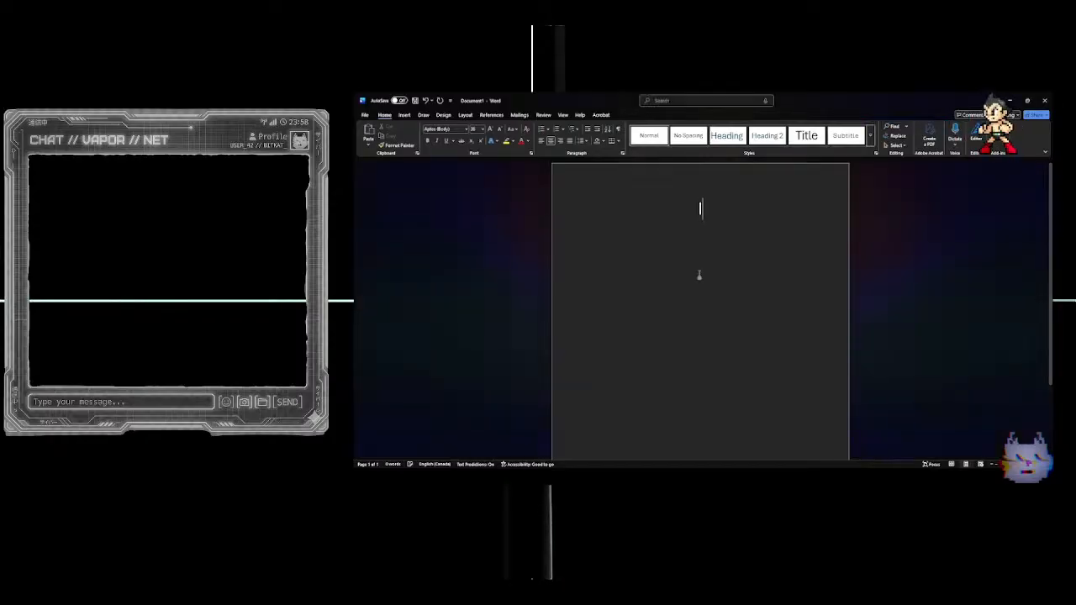
type("I hope tha")
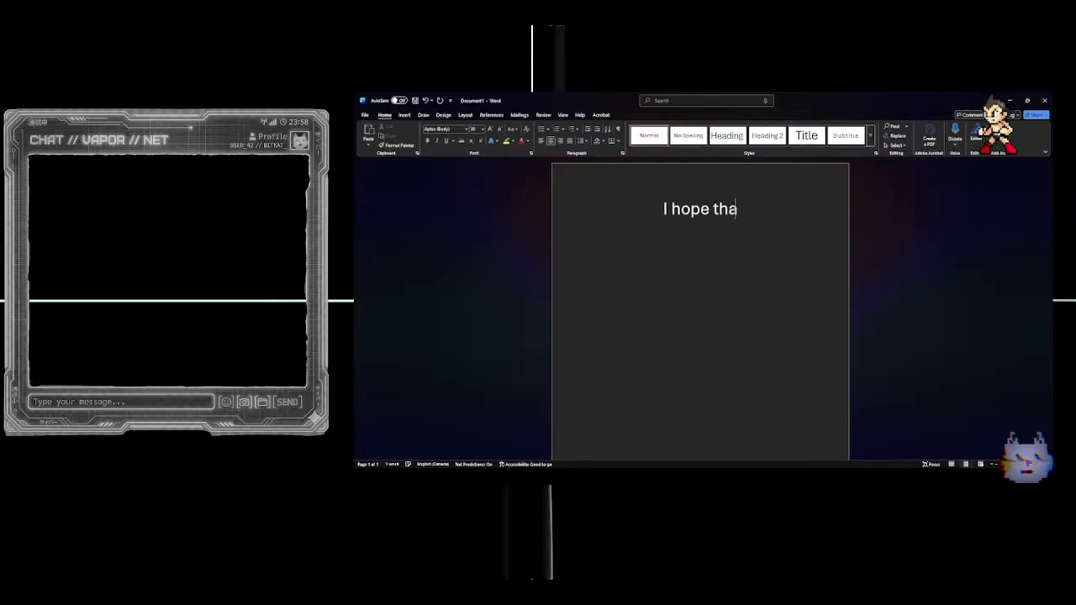
type("t was fun,")
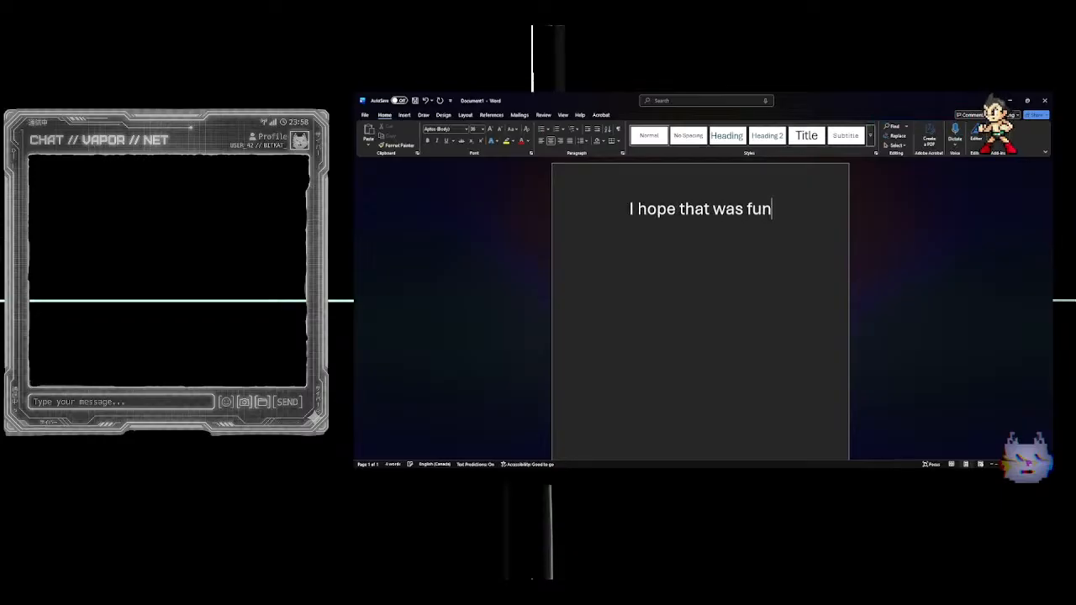
key("BackSpace")
key("BackSpace")
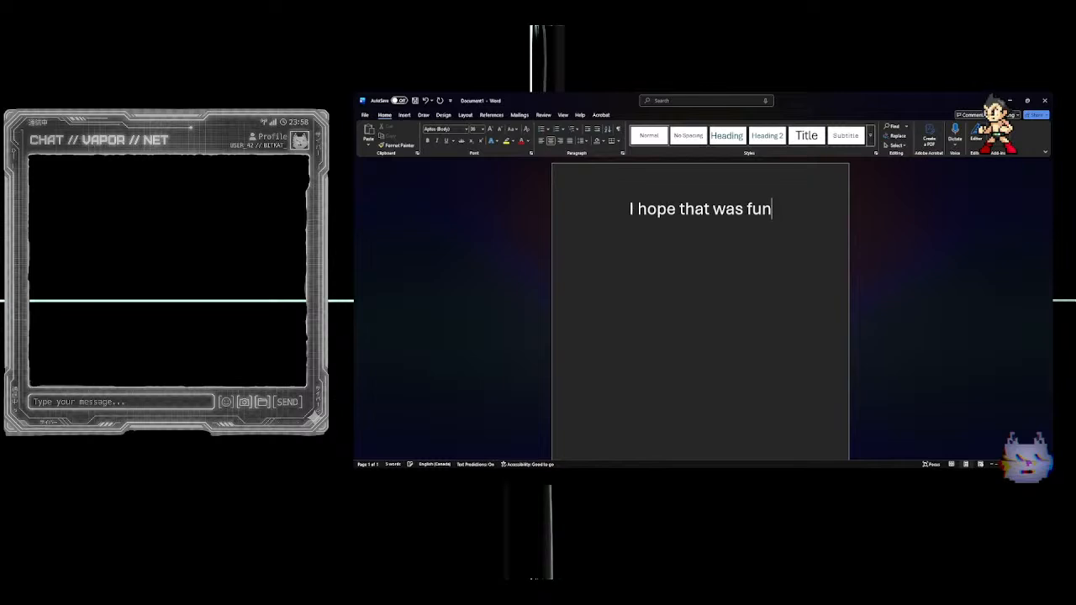
key("Return")
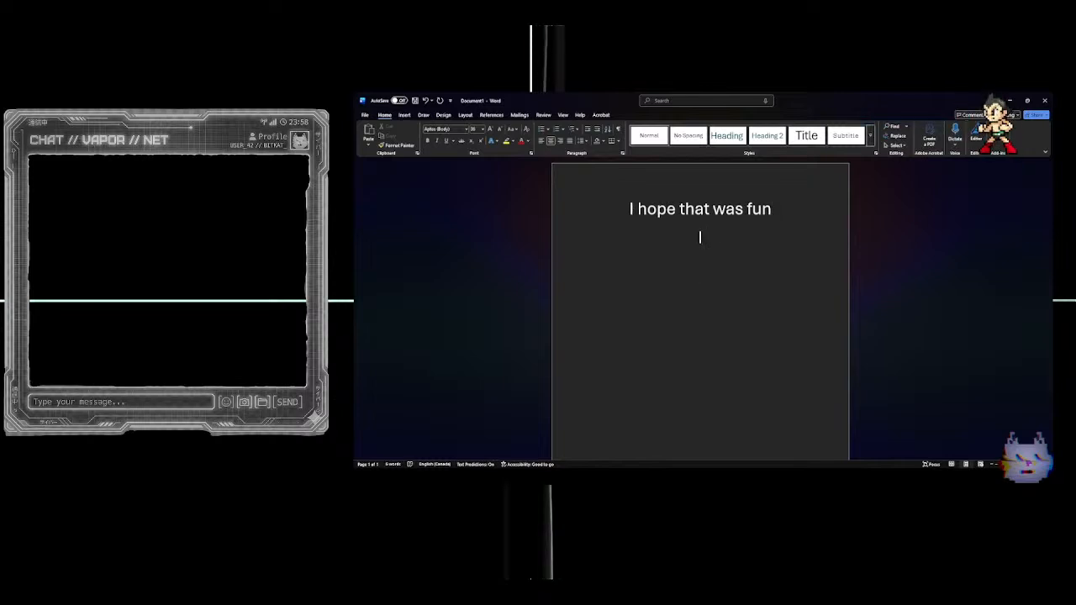
Add the sentence "I thank you for joining and I hope you come back" on the second line
type("I thank y")
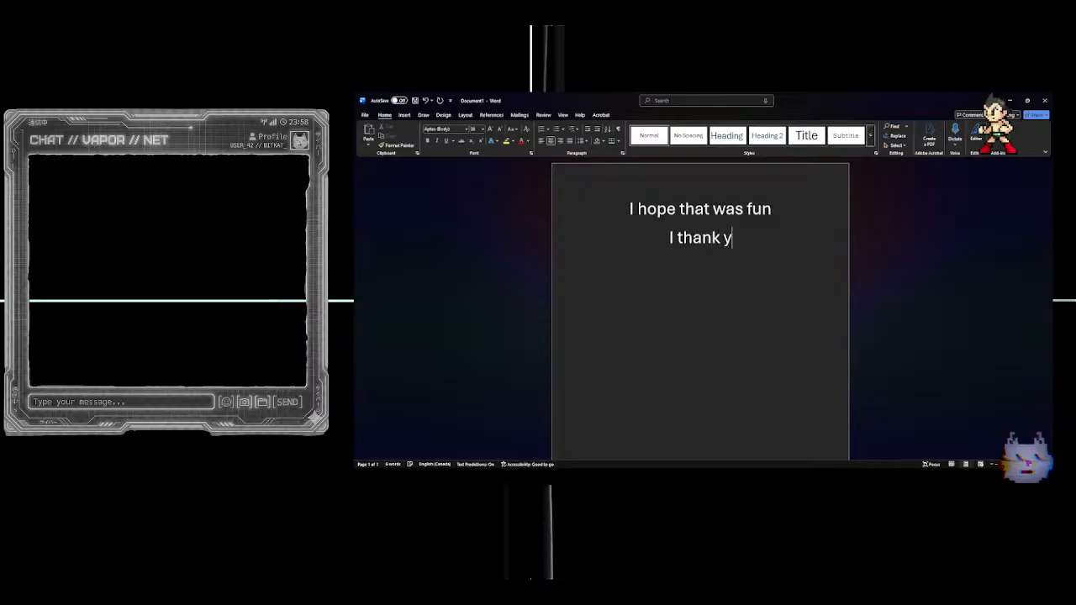
type("ou for joining and")
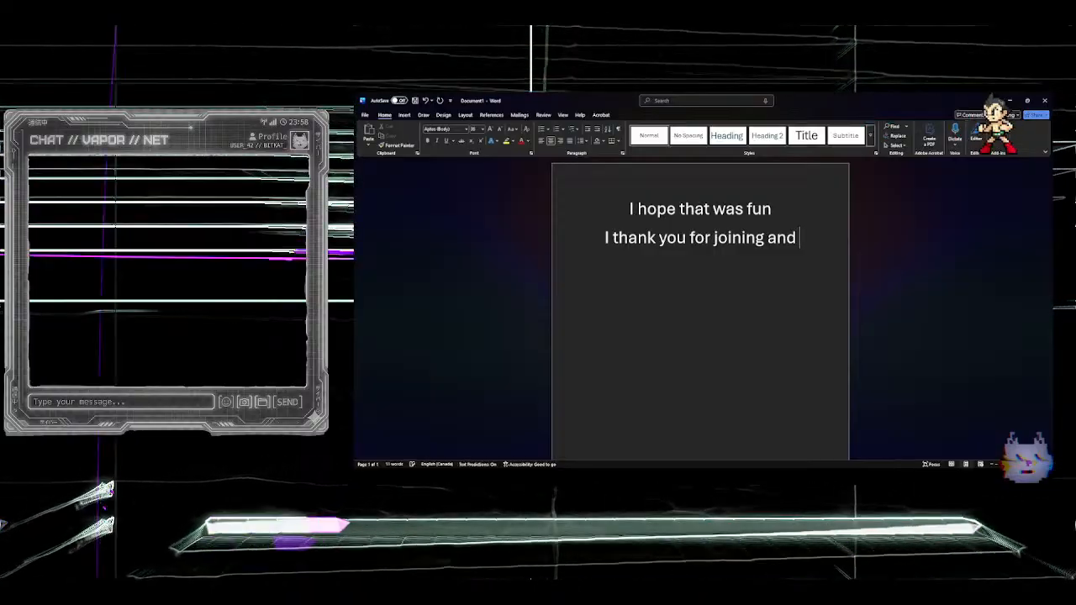
type("I hope ")
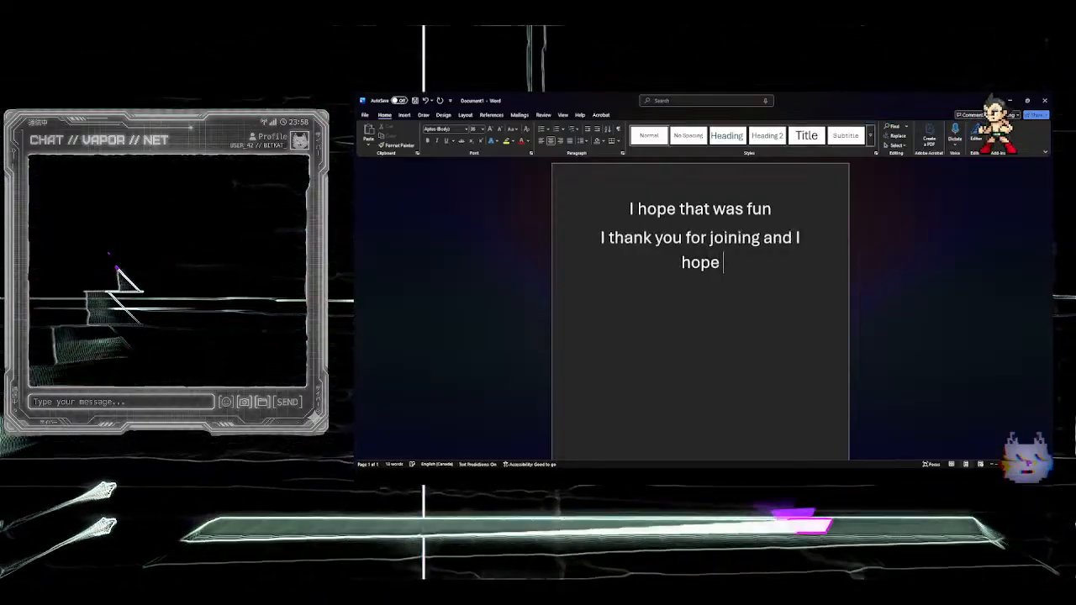
type("you")
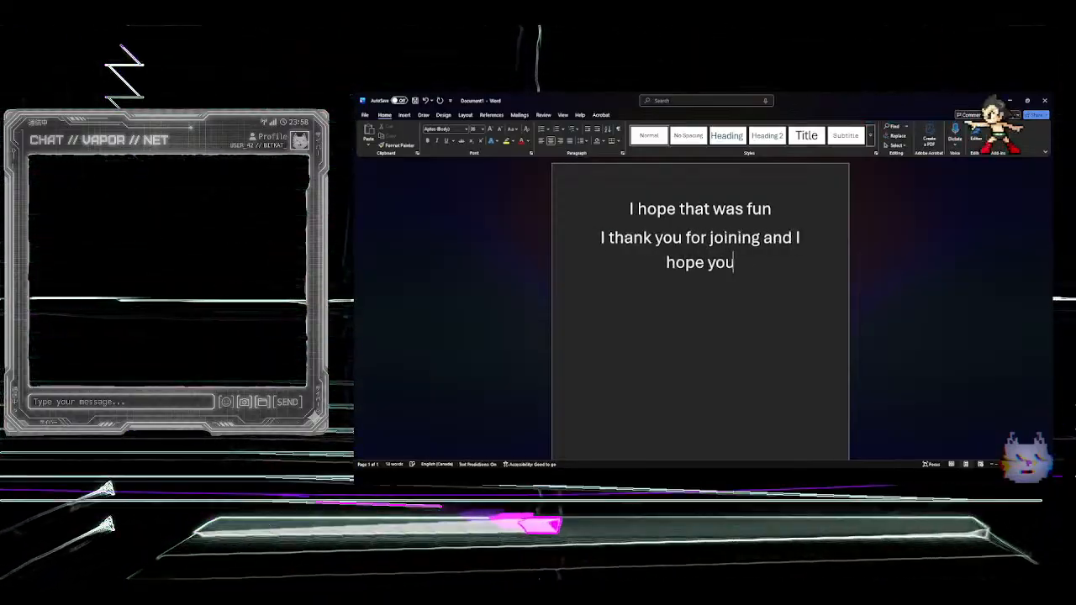
type("you come")
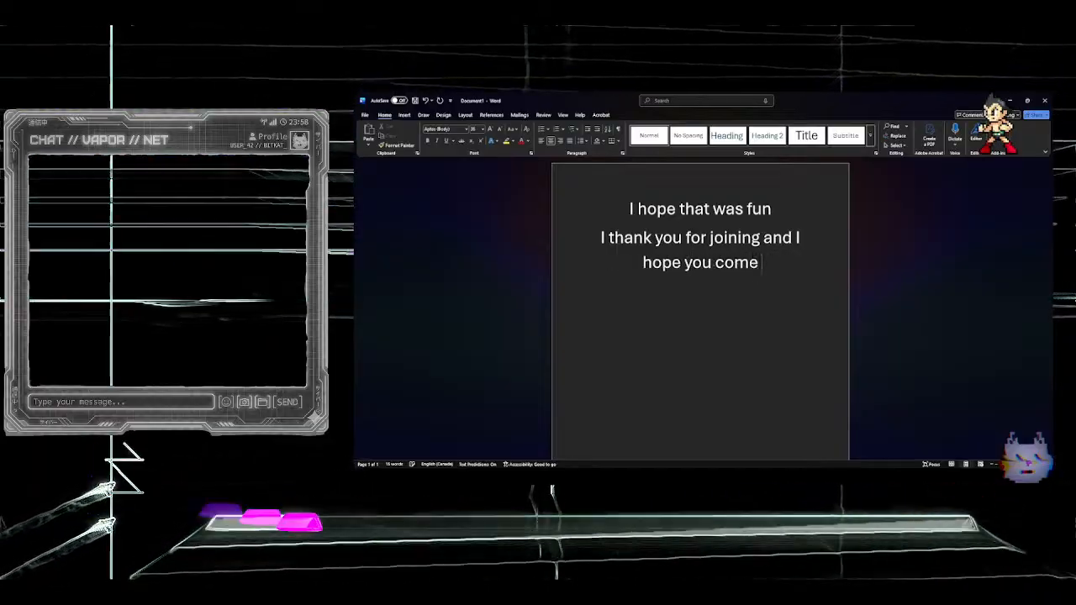
type(" back")
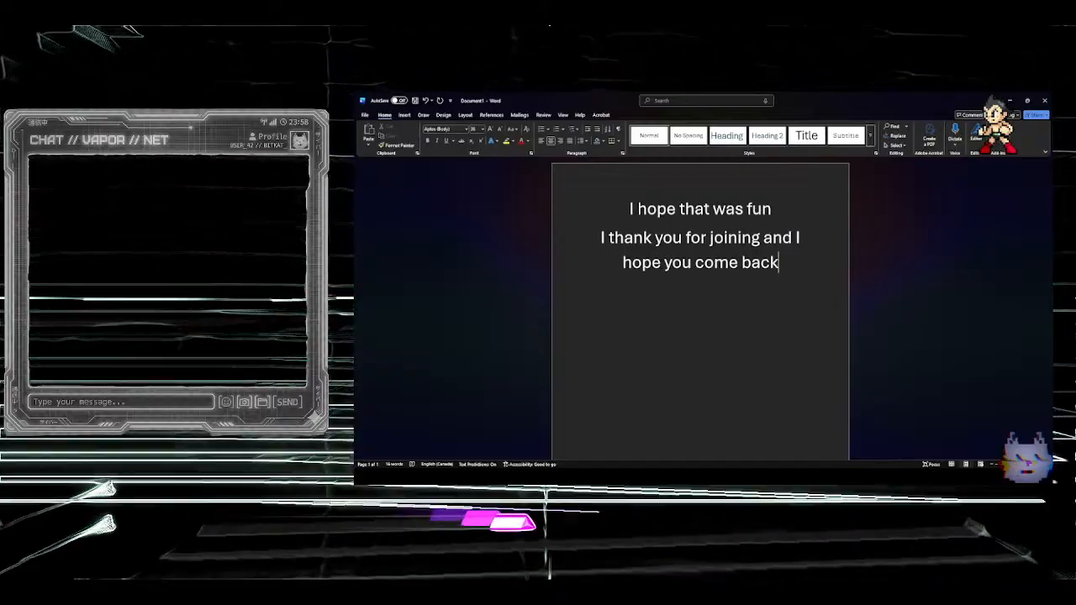
Leave a blank line, then add "Thank you so much!" with a smiling-face emoji on the line below it
key("Return")
type("T")
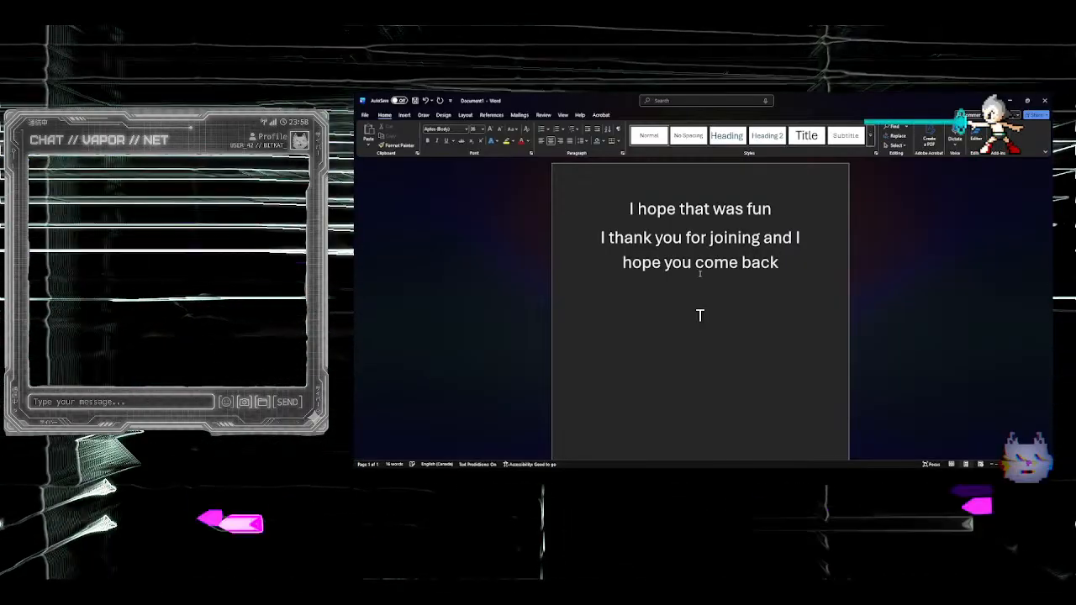
type("hank")
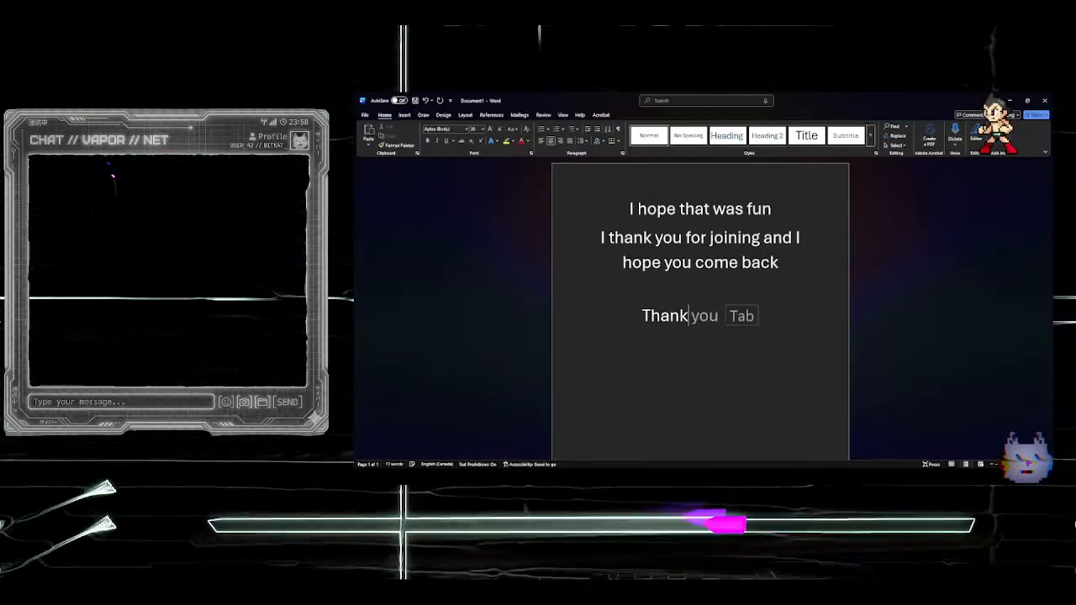
type(" you so mu")
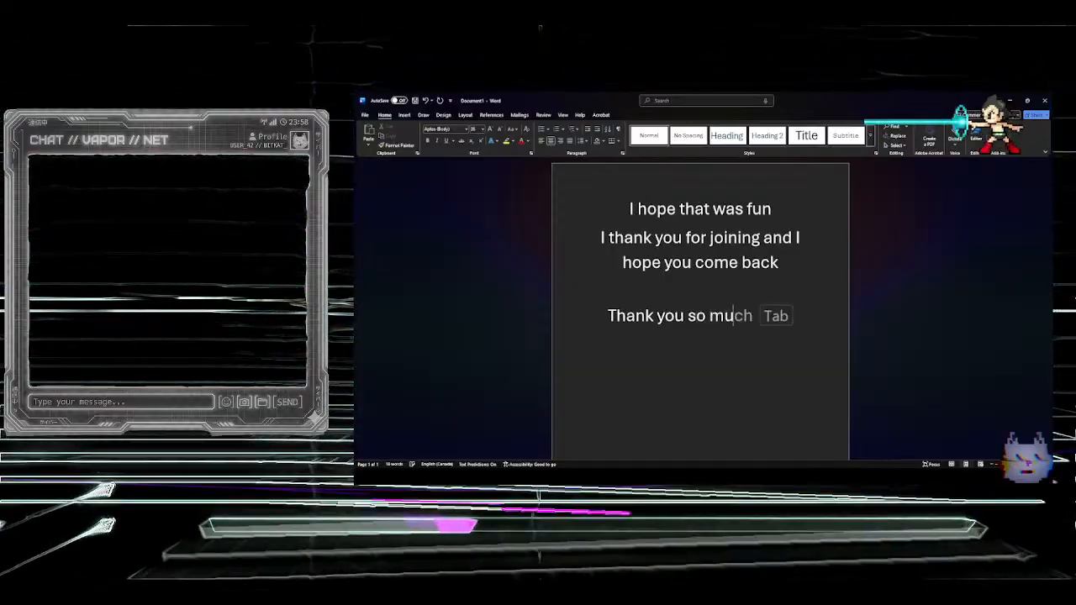
type("ch!")
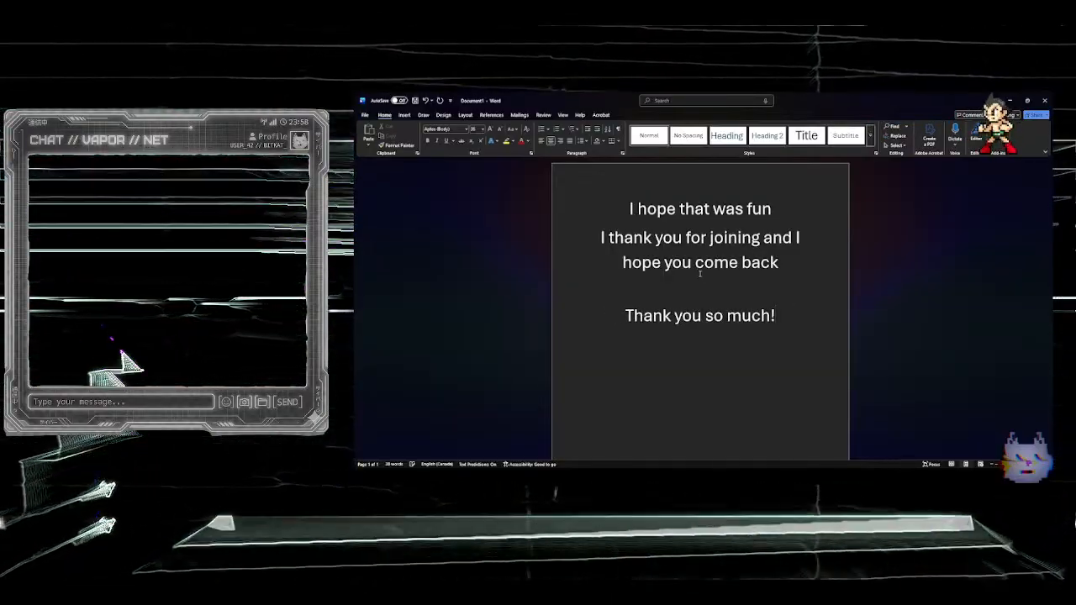
key("Return")
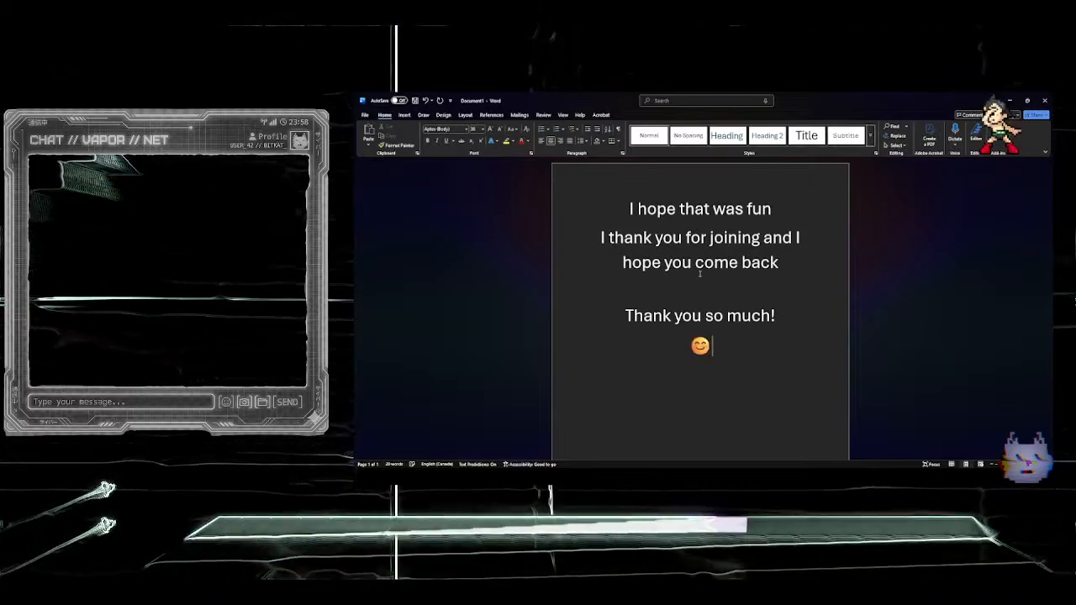
key("Return")
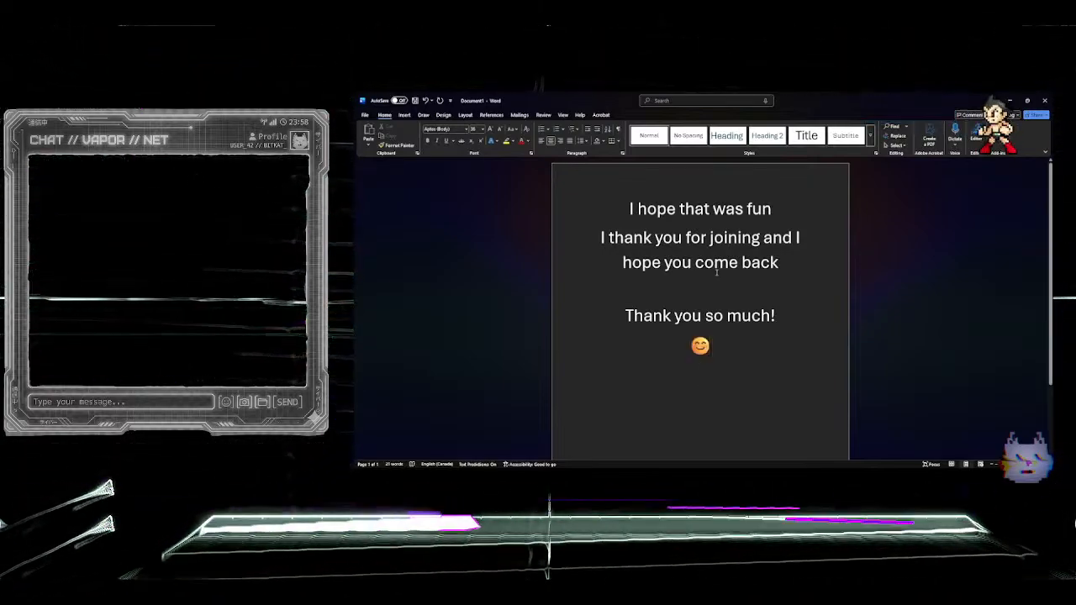